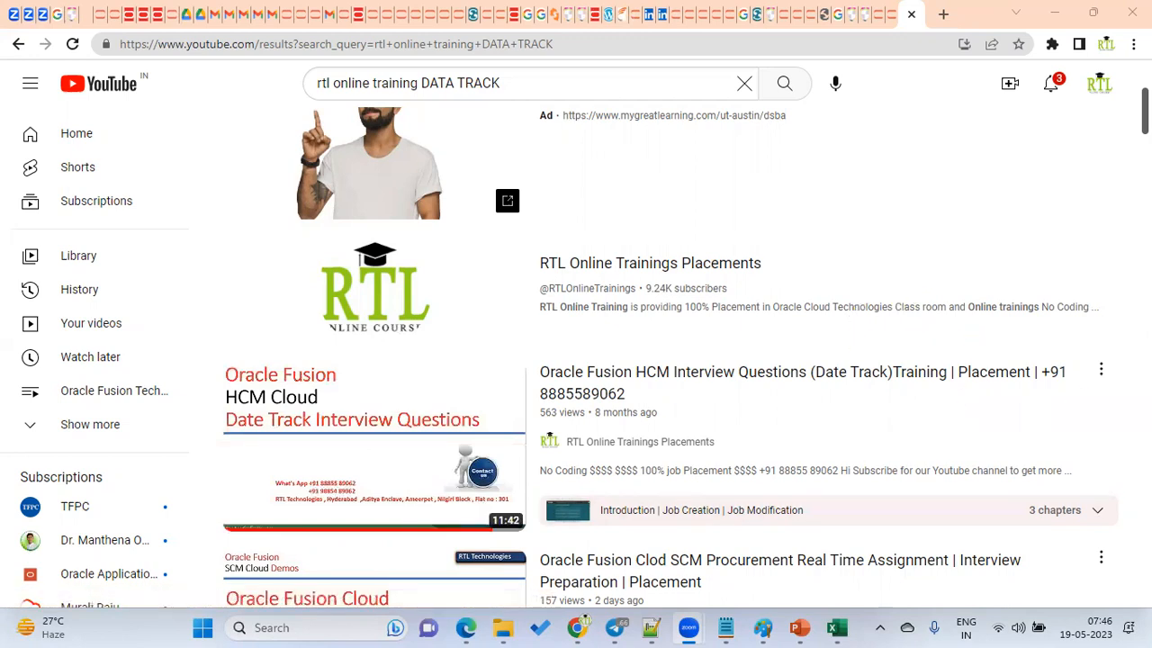
In note new 36, write 'Abstract Role :' underlined with '=', listing Employee, Line manager, Contingent Worker.
{"action": "left_click", "coordinate": [650, 627]}
{"action": "type", "text": "Abstrac"}
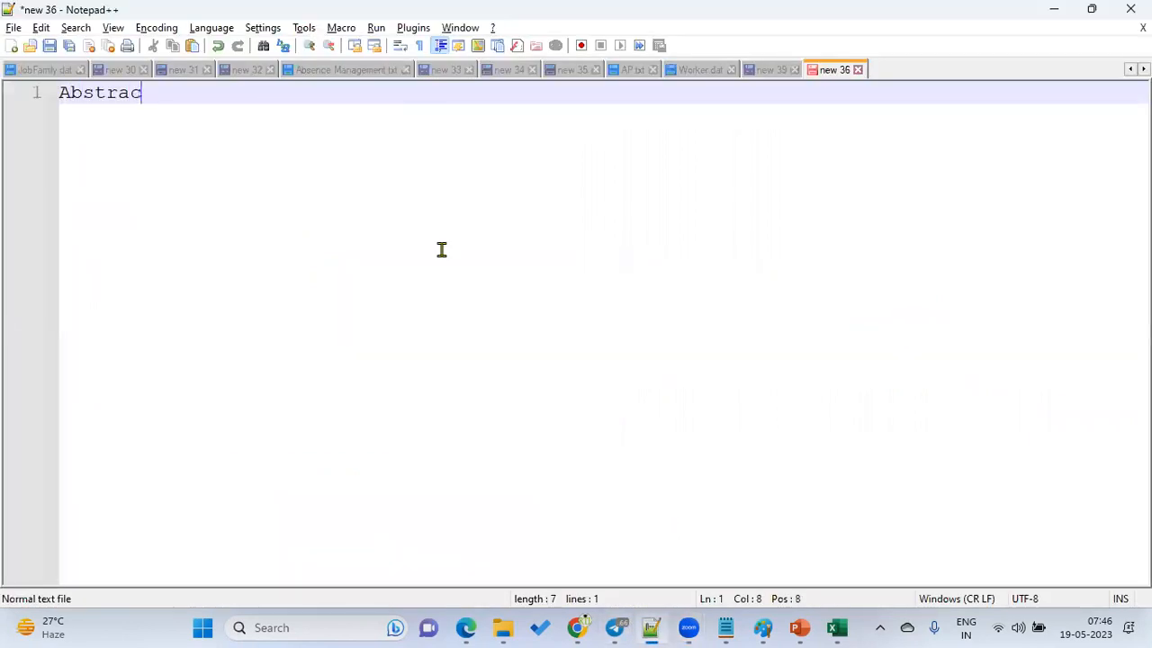
{"action": "type", "text": "t Role :"}
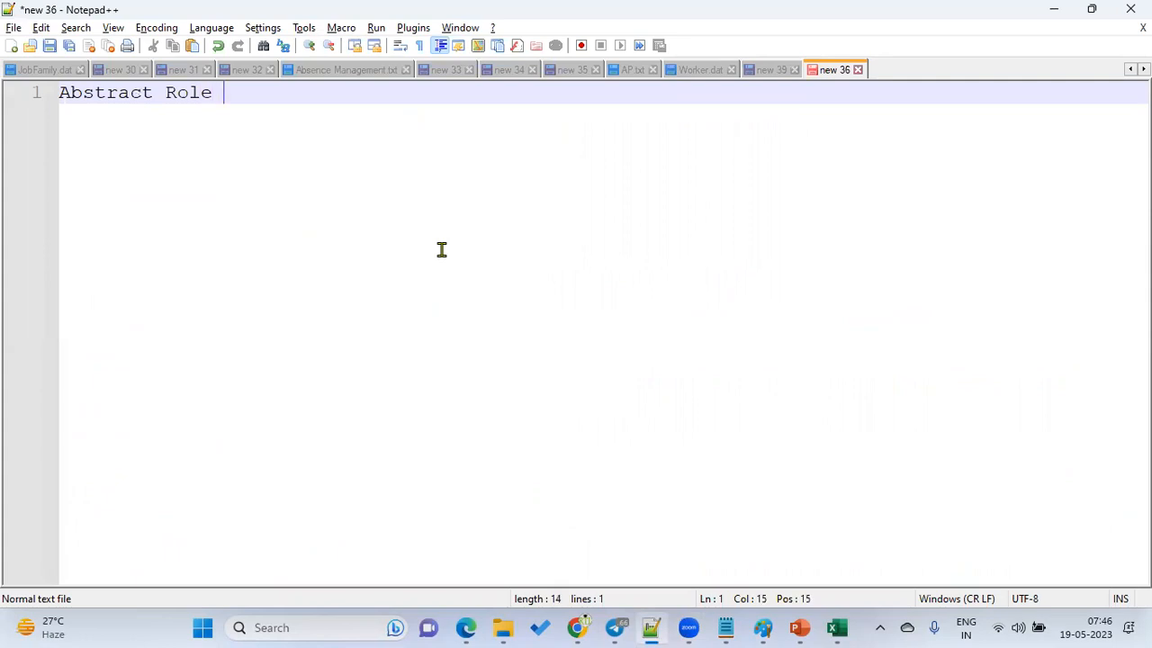
{"action": "key", "text": "Return"}
{"action": "type", "text": "================="}
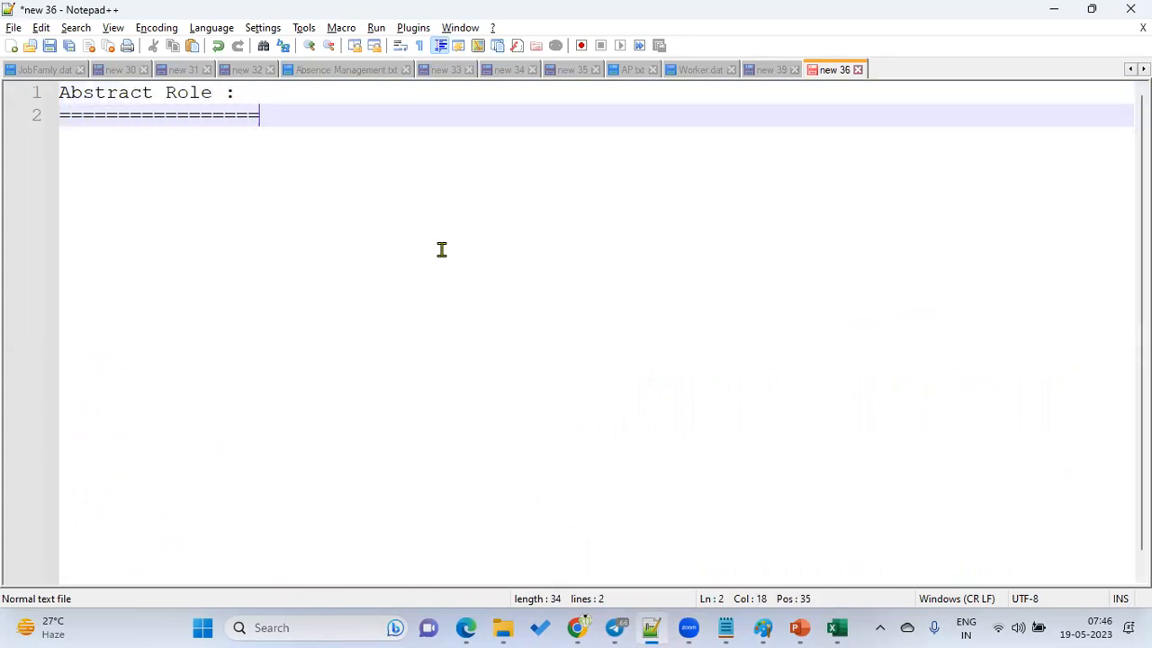
{"action": "key", "text": "Return"}
{"action": "type", "text": "Employee"}
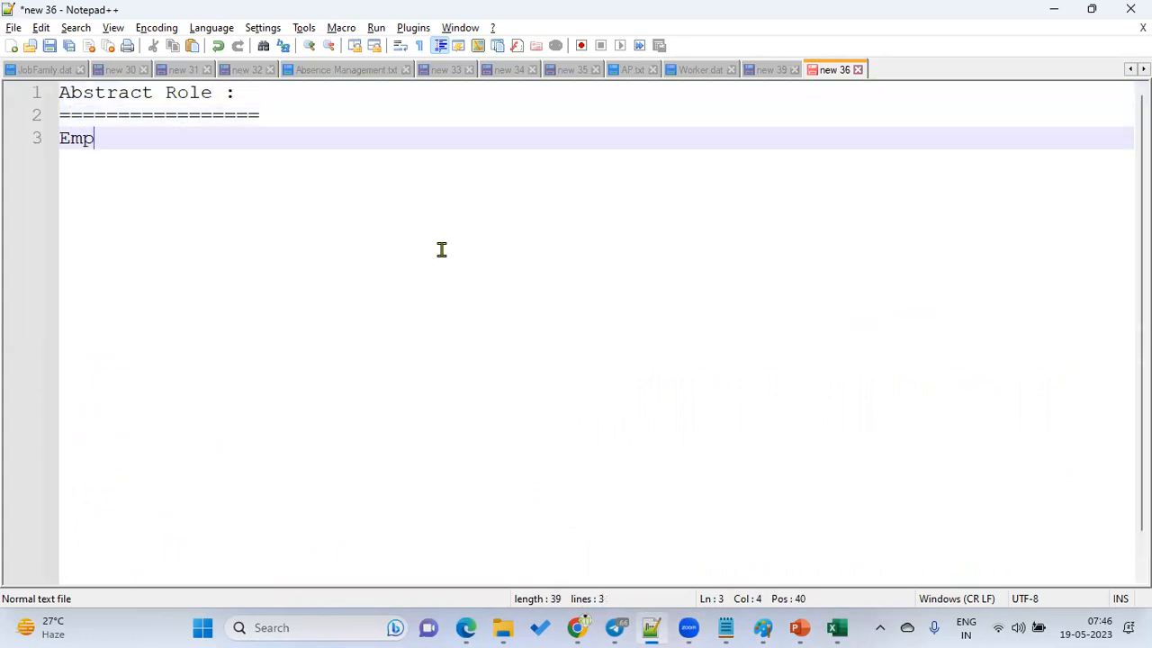
{"action": "key", "text": "Return"}
{"action": "type", "text": "L"}
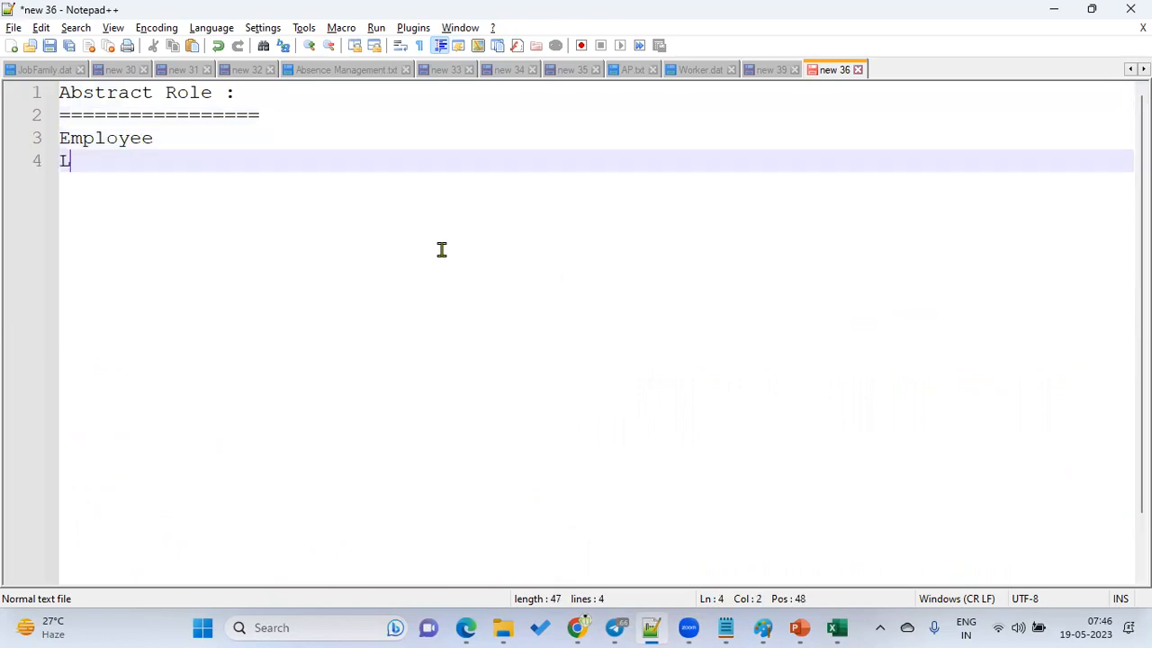
{"action": "type", "text": "ine manager"}
{"action": "key", "text": "Return"}
{"action": "type", "text": "Contingent Worker"}
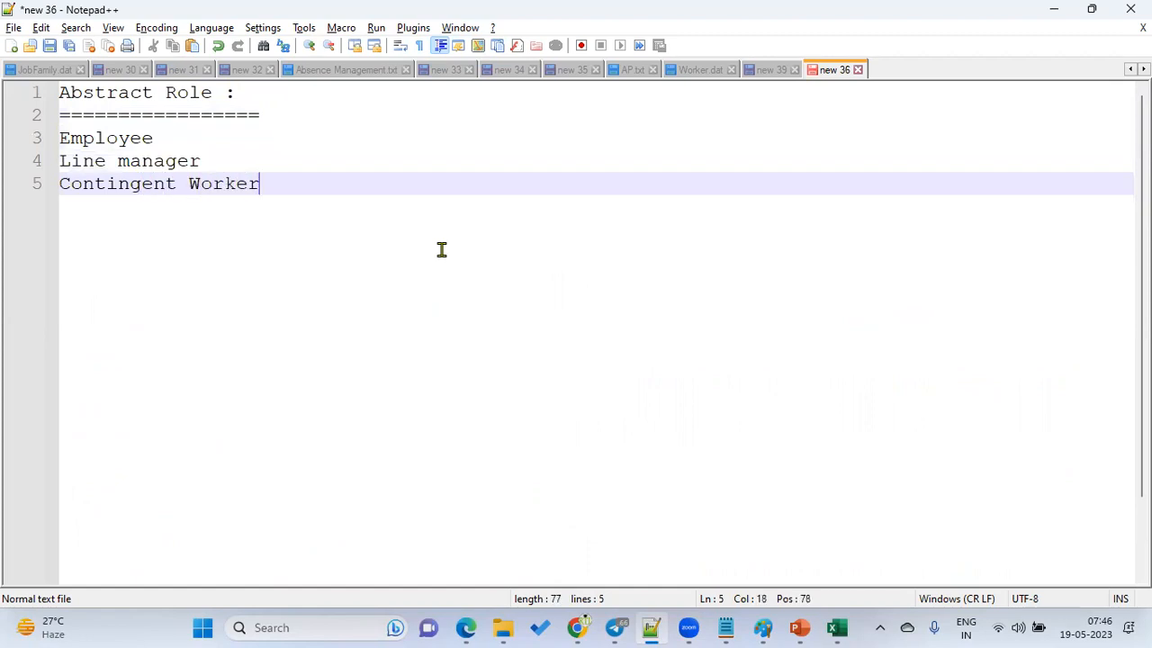
{"action": "key", "text": "Return"}
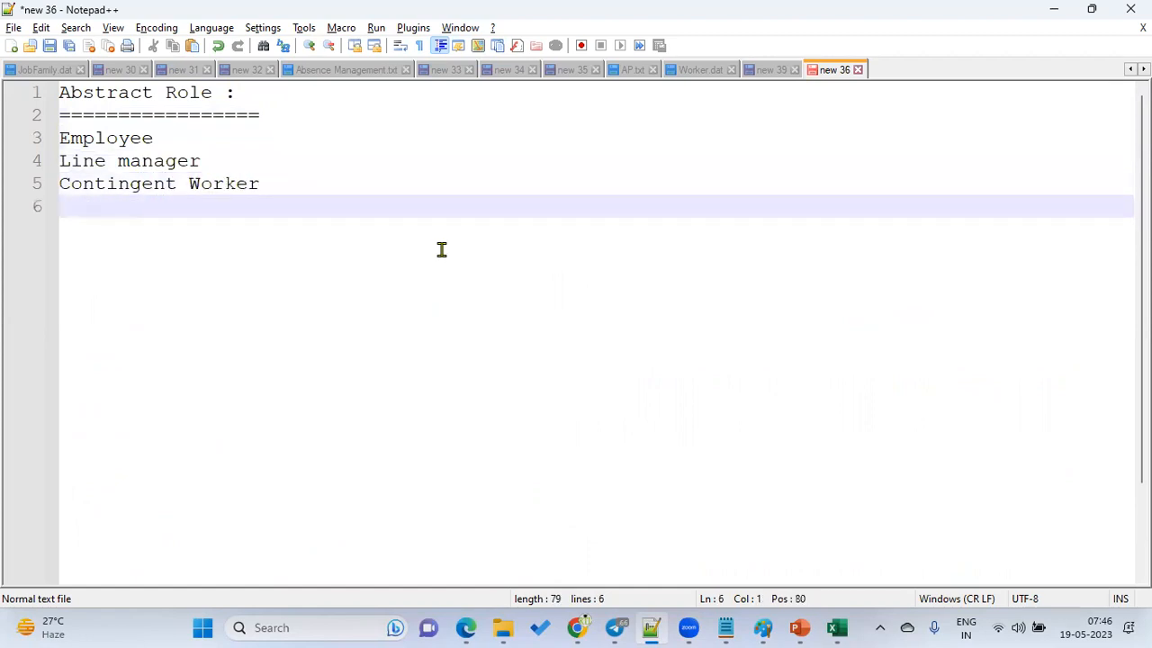
Show the Oracle Fusion page full screen, then return to the Notepad++ role list.
{"action": "left_click", "coordinate": [468, 627]}
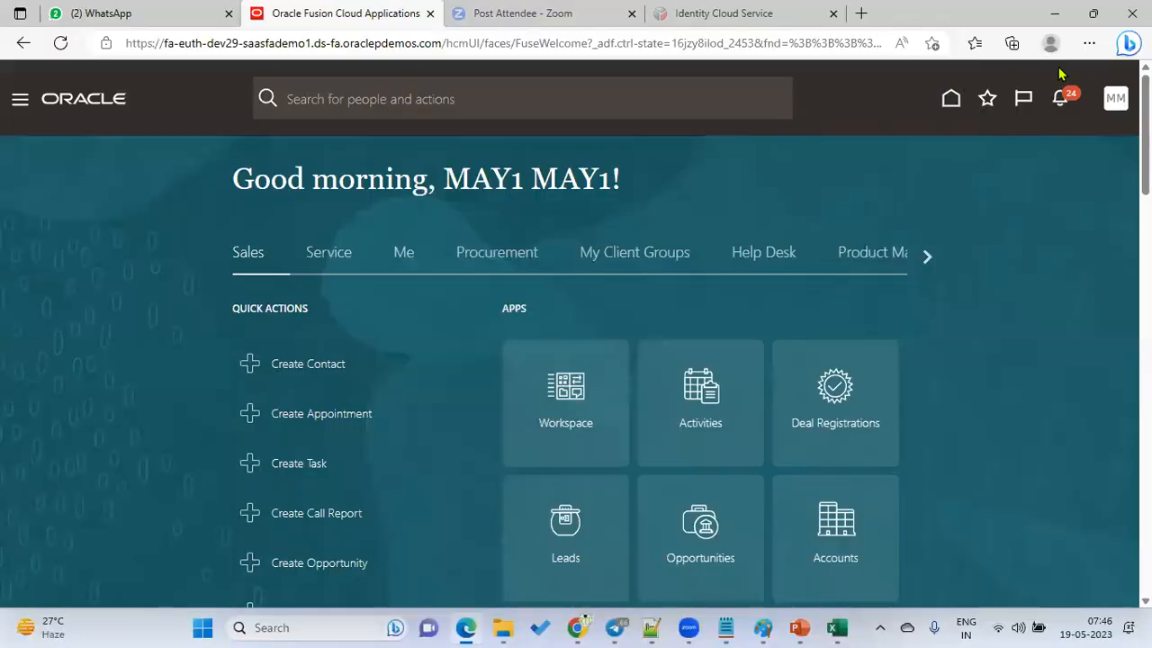
{"action": "left_click", "coordinate": [1091, 43]}
{"action": "left_click", "coordinate": [1086, 158]}
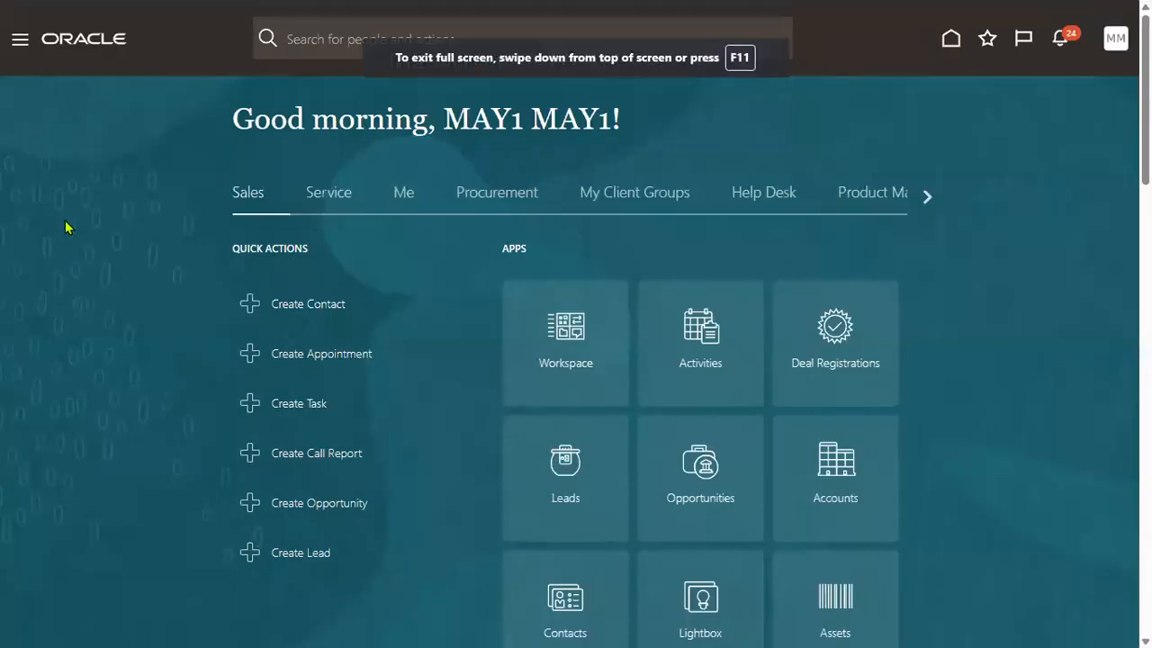
{"action": "key", "text": "alt+Tab"}
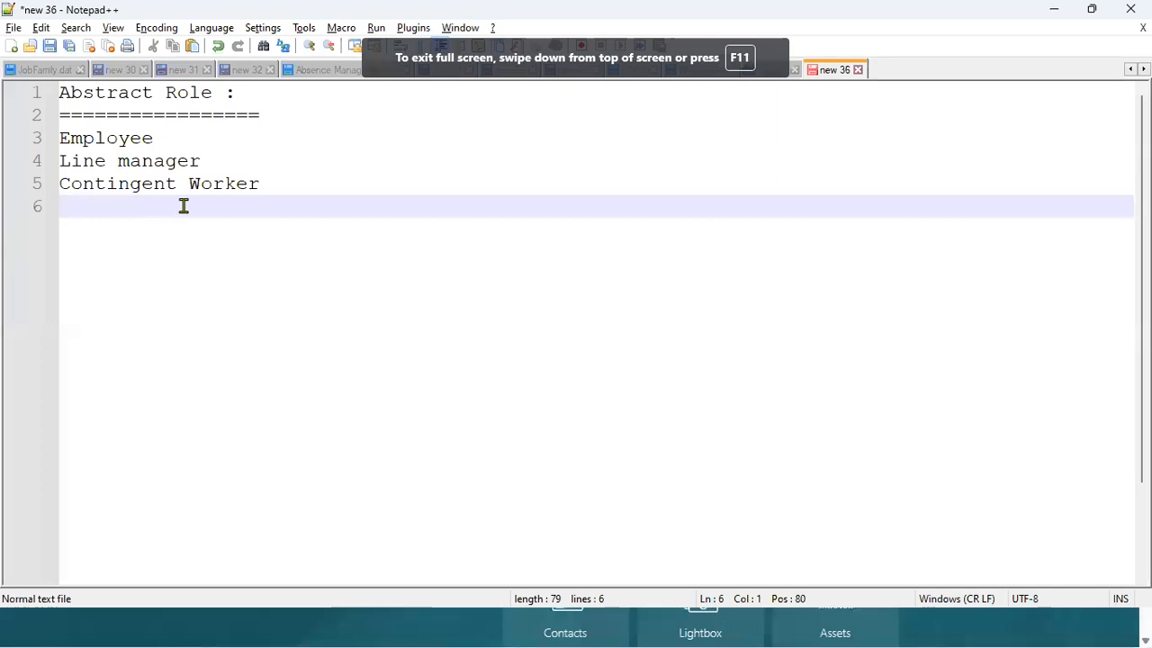
{"action": "left_click_drag", "start_coordinate": [303, 182], "coordinate": [14, 147]}
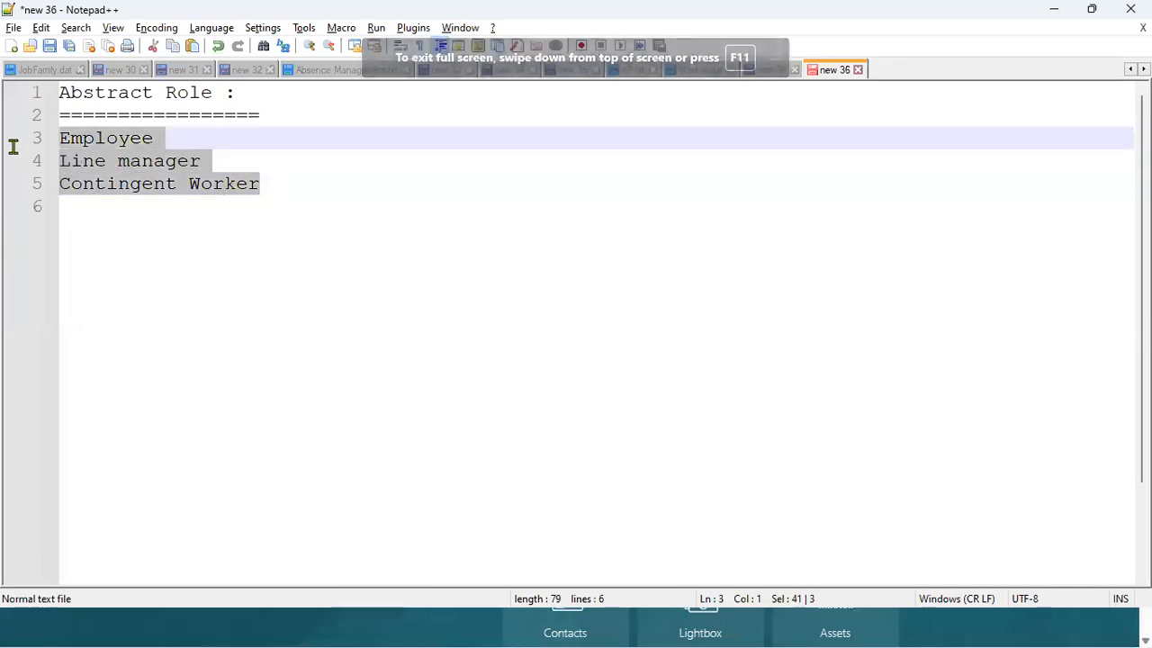
{"action": "left_click", "coordinate": [133, 222]}
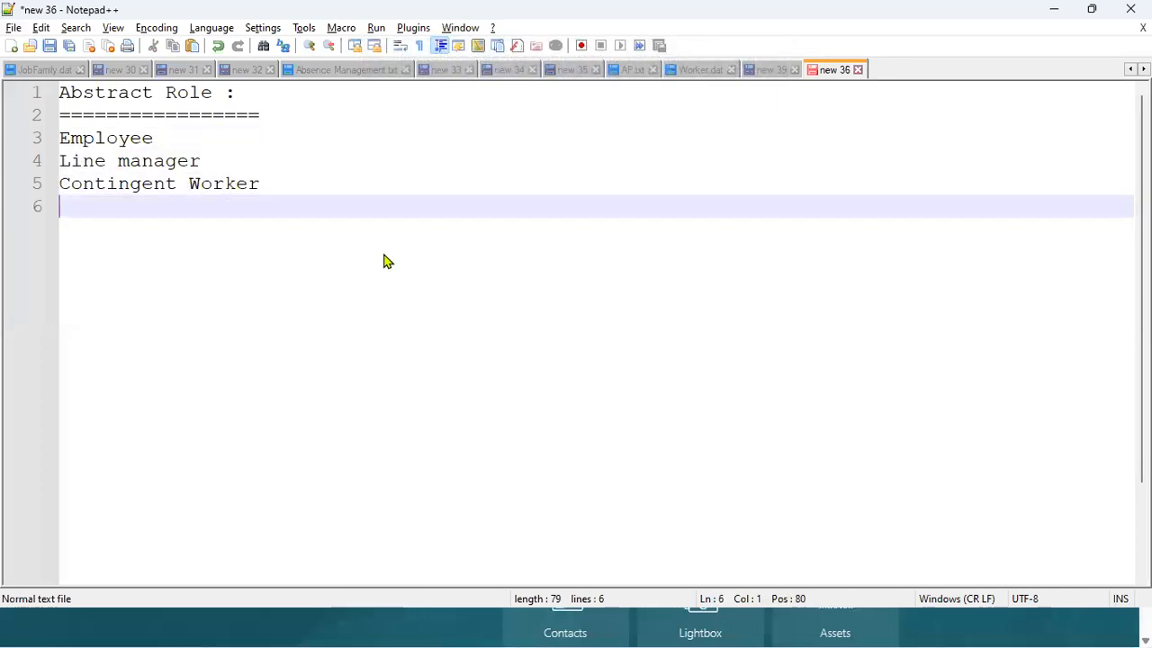
Add steps 1–4: Hire Manager, Hire Emp => Attach Manager to Emp, Set the User Account, Add Abstract roles to user.
{"action": "key", "text": "Return"}
{"action": "key", "text": "Return"}
{"action": "type", "text": "1.Hire Manager"}
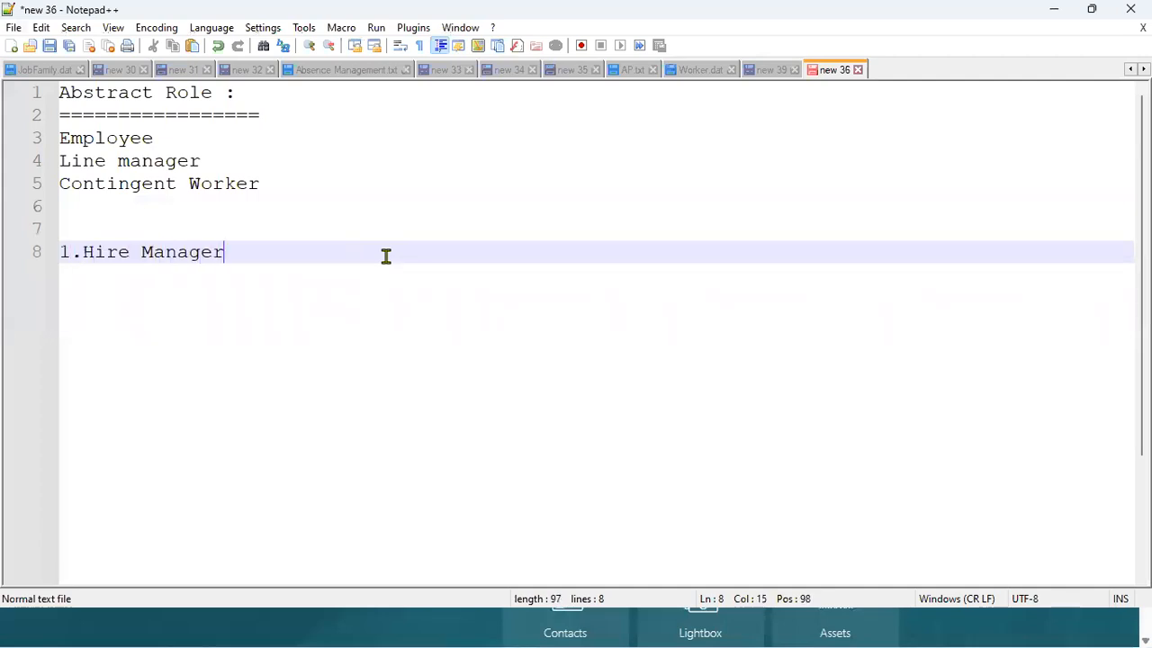
{"action": "key", "text": "Return"}
{"action": "type", "text": "2."}
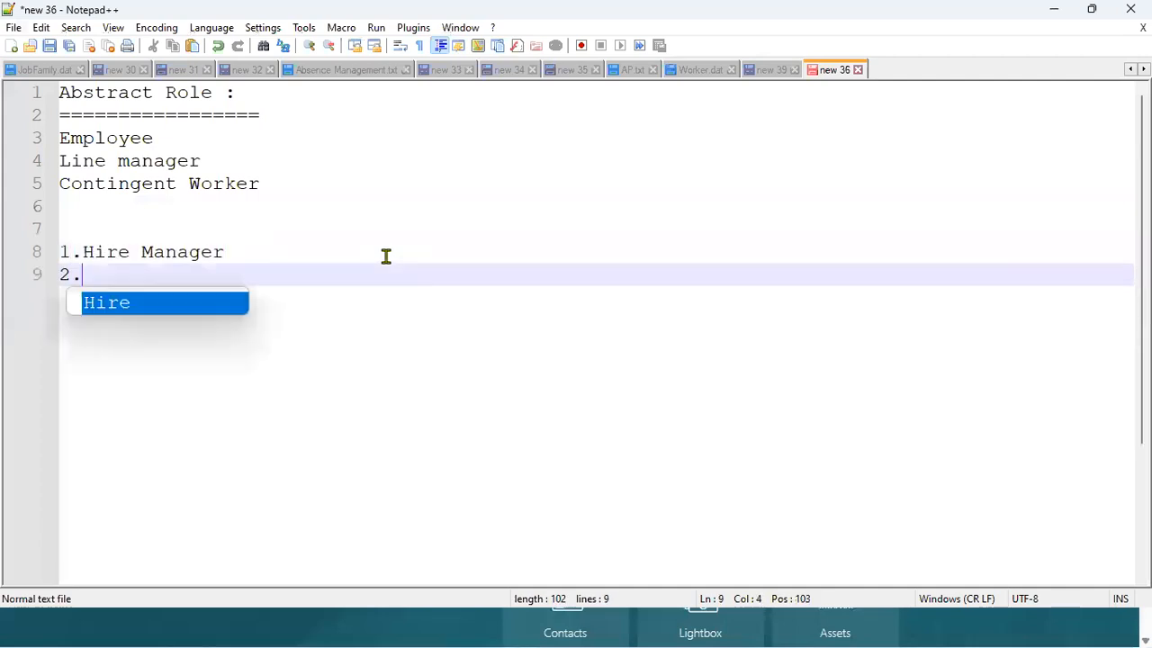
{"action": "type", "text": "Hire Emp ="}
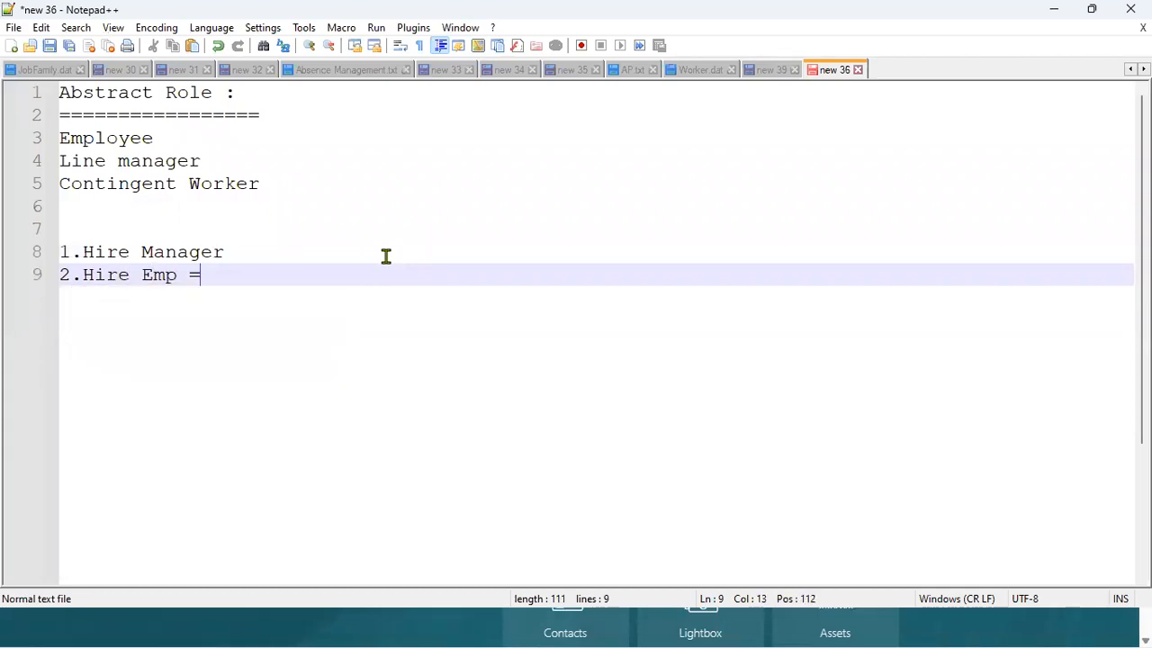
{"action": "type", "text": "> Attach M"}
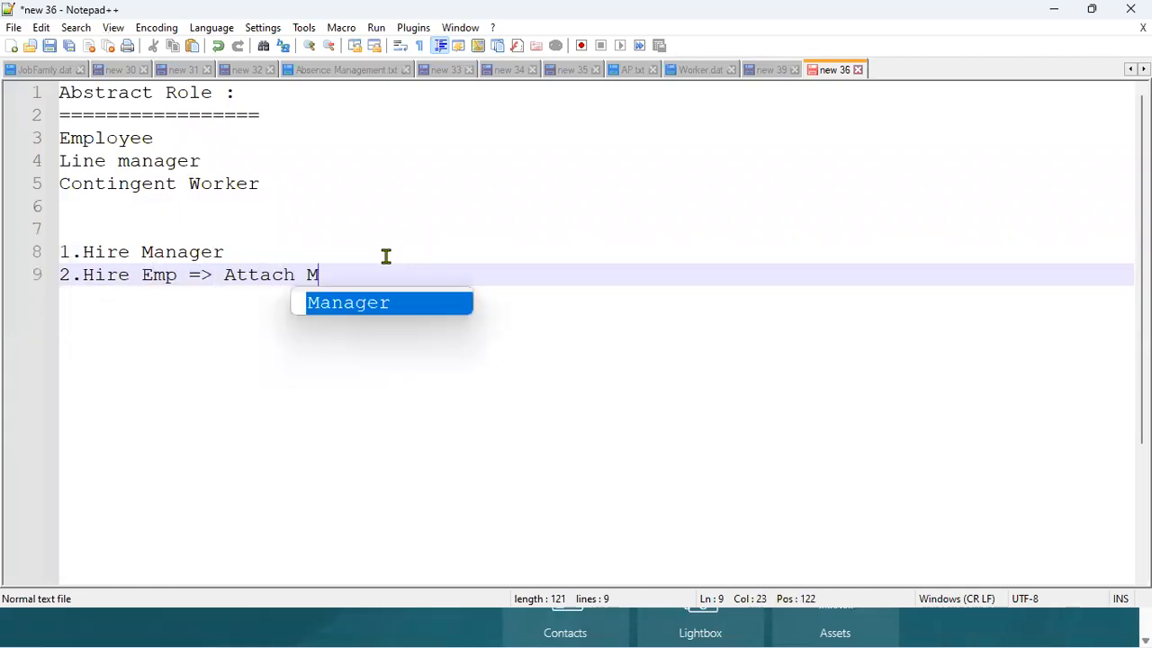
{"action": "type", "text": "anager to Emp"}
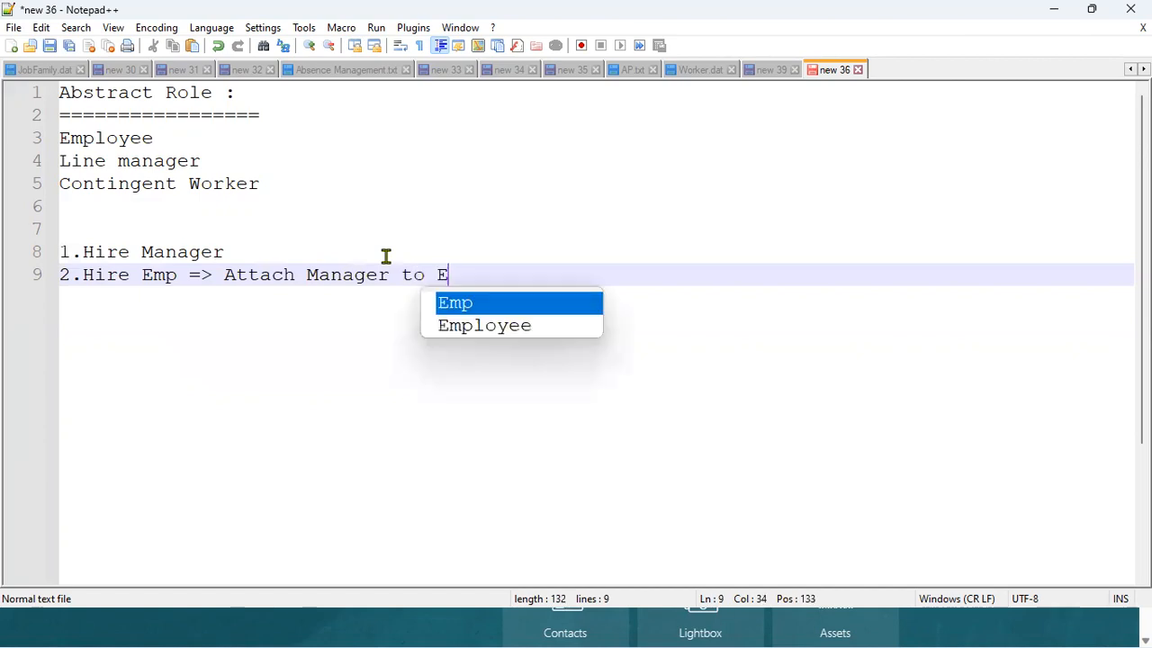
{"action": "key", "text": "Return"}
{"action": "key", "text": "Return"}
{"action": "type", "text": "3.Se"}
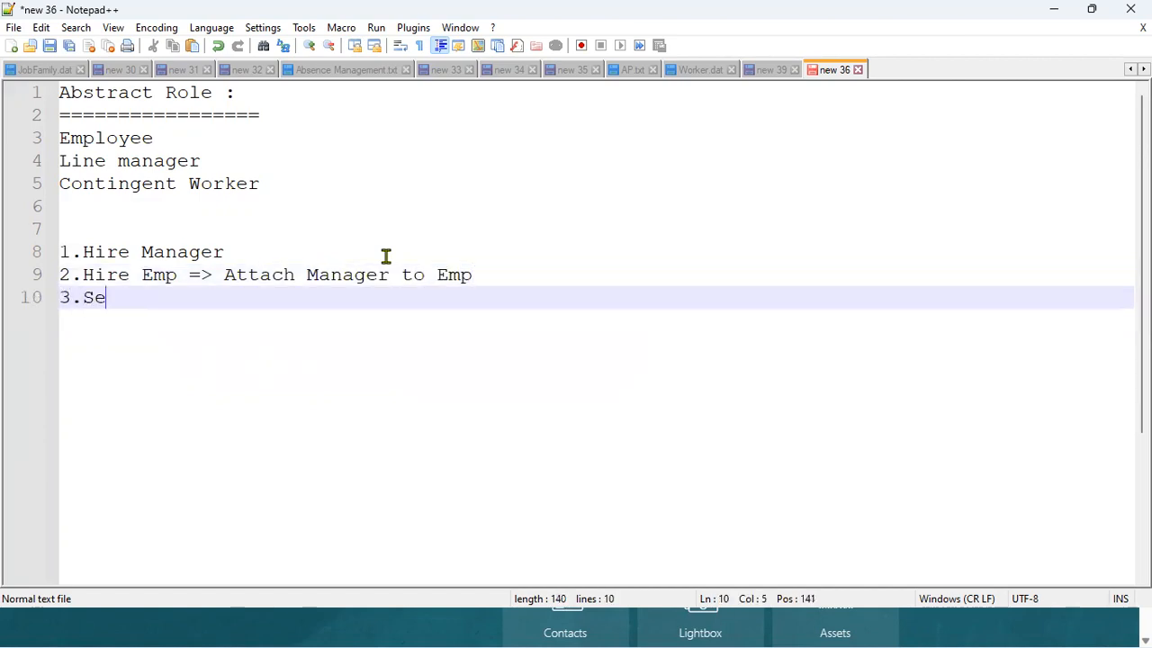
{"action": "type", "text": "t the User Account"}
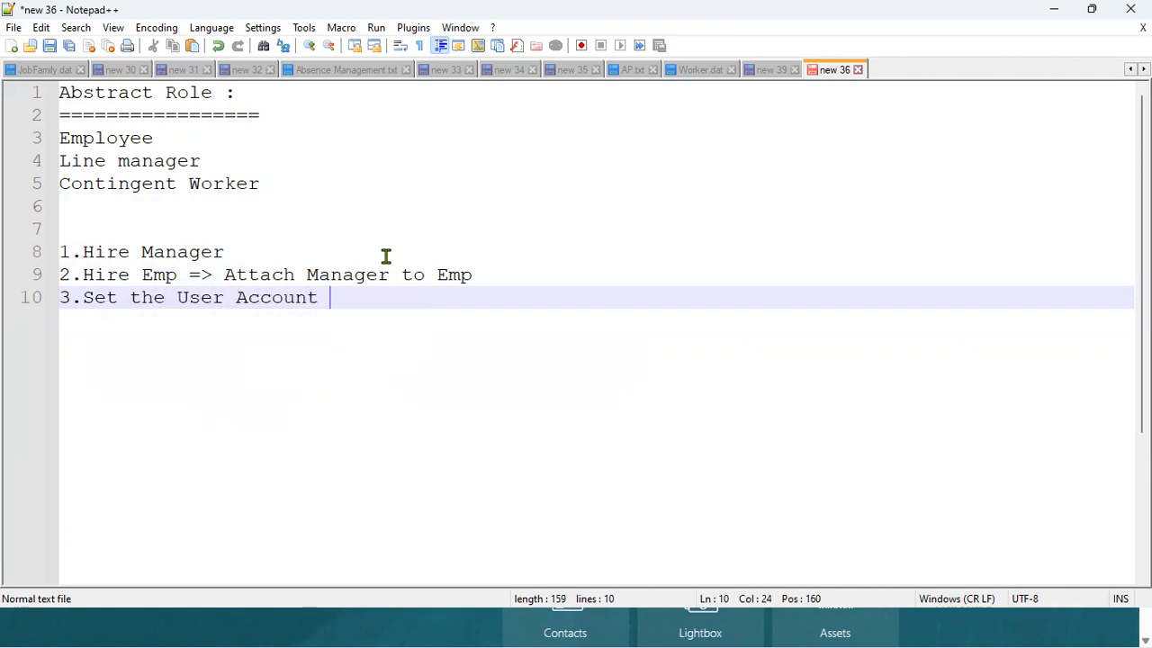
{"action": "key", "text": "Return"}
{"action": "type", "text": "4"}
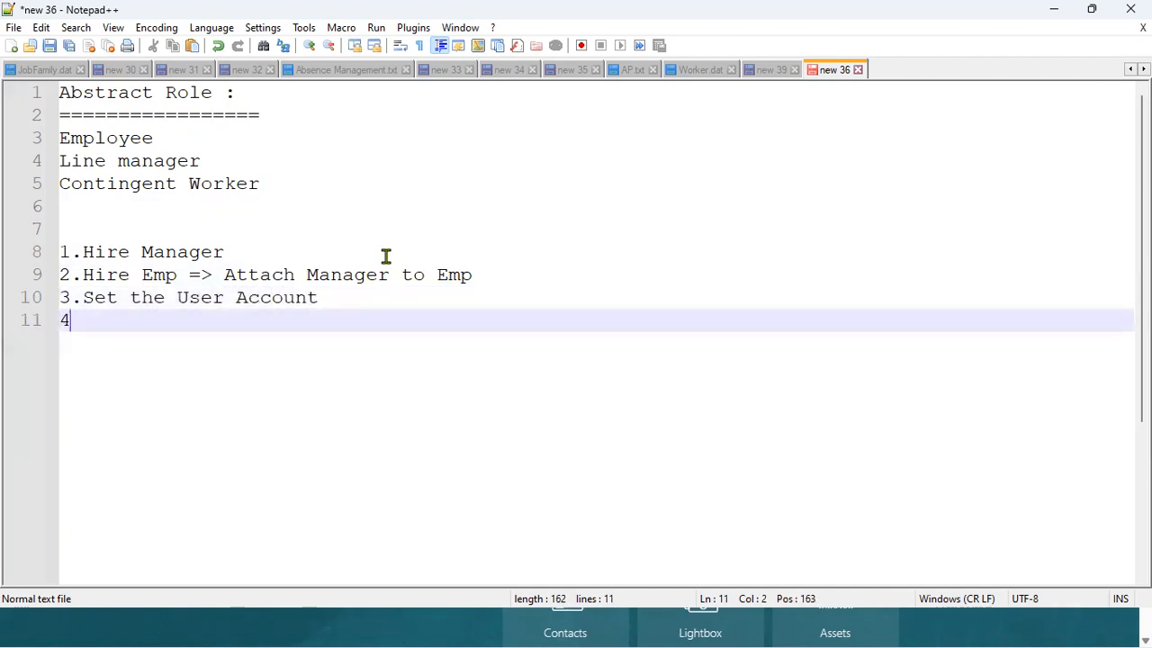
{"action": "type", "text": ".Add Abstr"}
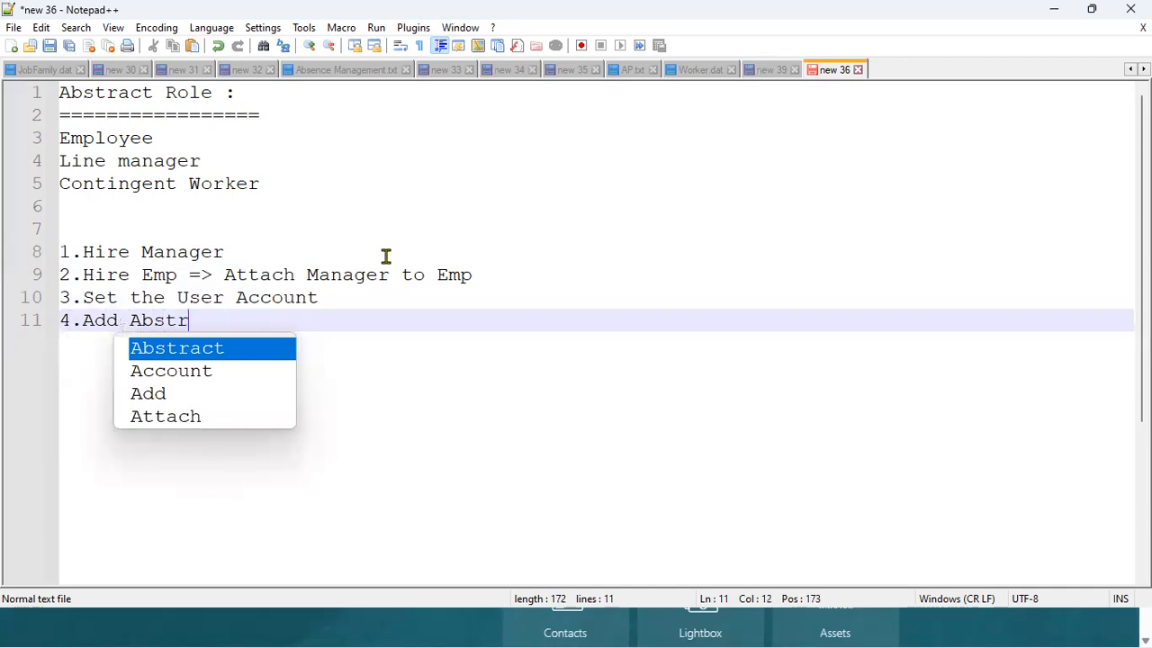
{"action": "type", "text": "act roles to user"}
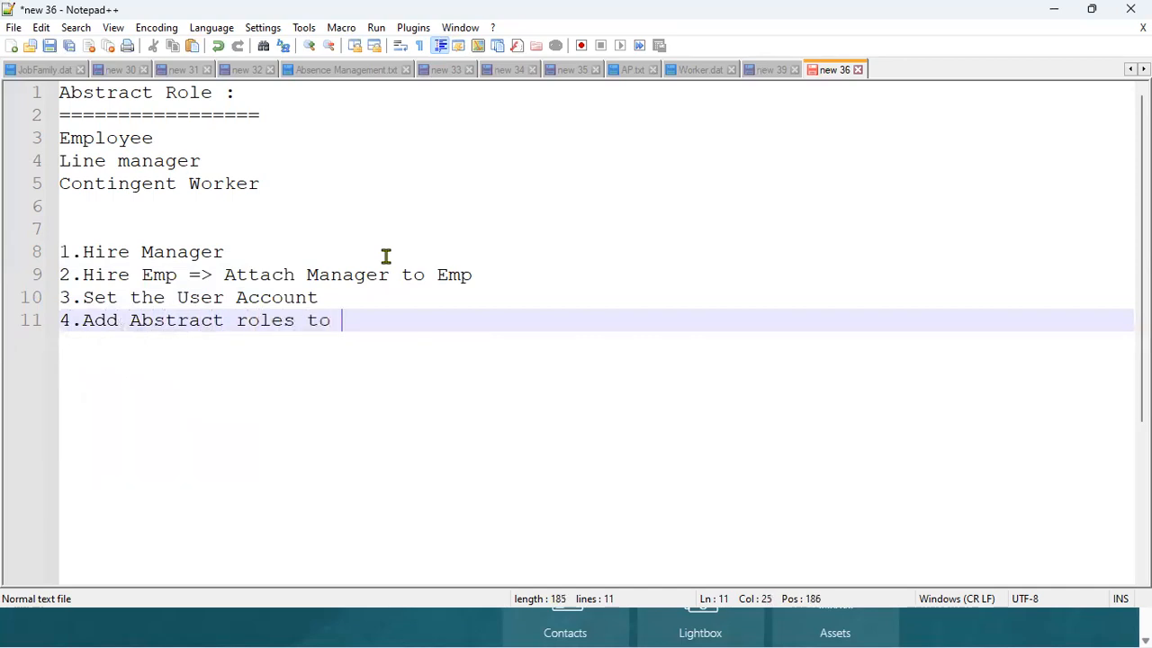
Add step 5 with 'Emp => Login' and 'Manager => Login', then switch to Oracle Fusion.
{"action": "key", "text": "Return"}
{"action": "type", "text": "5"}
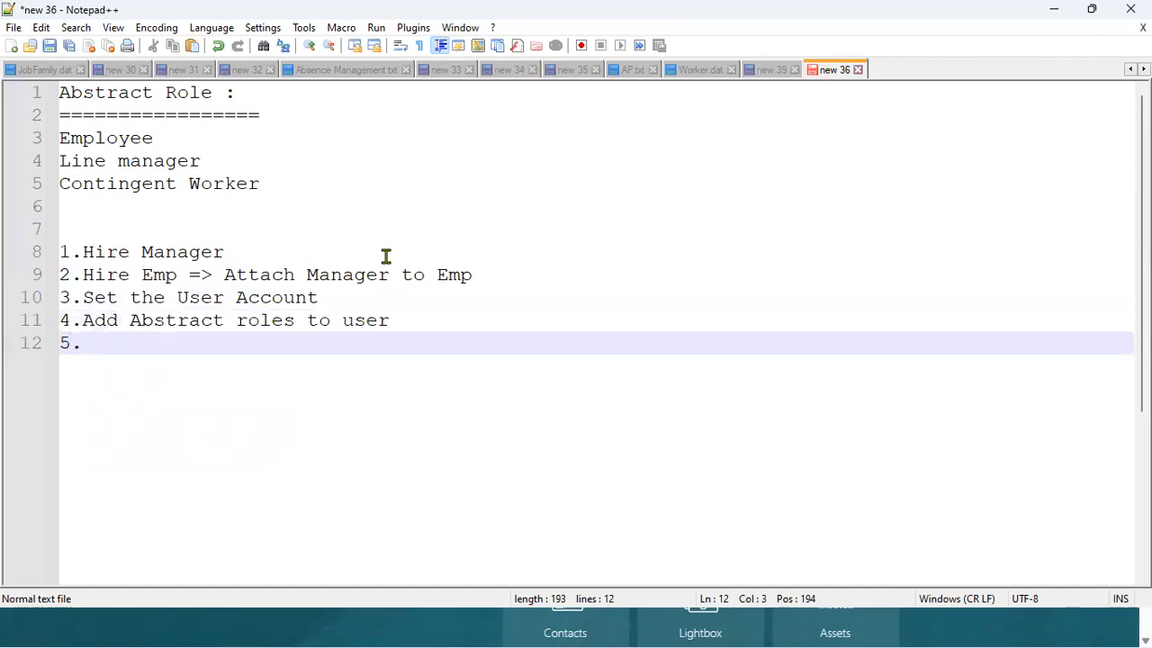
{"action": "type", "text": ".Add"}
{"action": "key", "text": "BackSpace"}
{"action": "key", "text": "BackSpace"}
{"action": "key", "text": "BackSpace"}
{"action": "key", "text": "BackSpace"}
{"action": "type", "text": "Emp => Login"}
{"action": "key", "text": "Return"}
{"action": "type", "text": "Manager "}
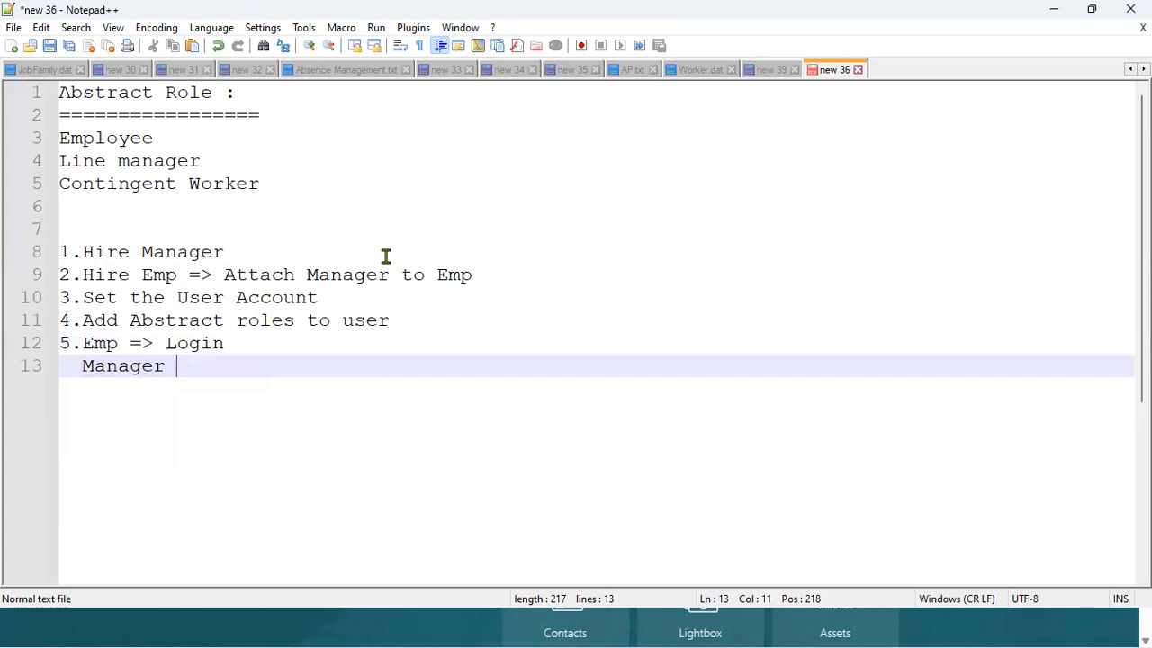
{"action": "type", "text": "=> Login"}
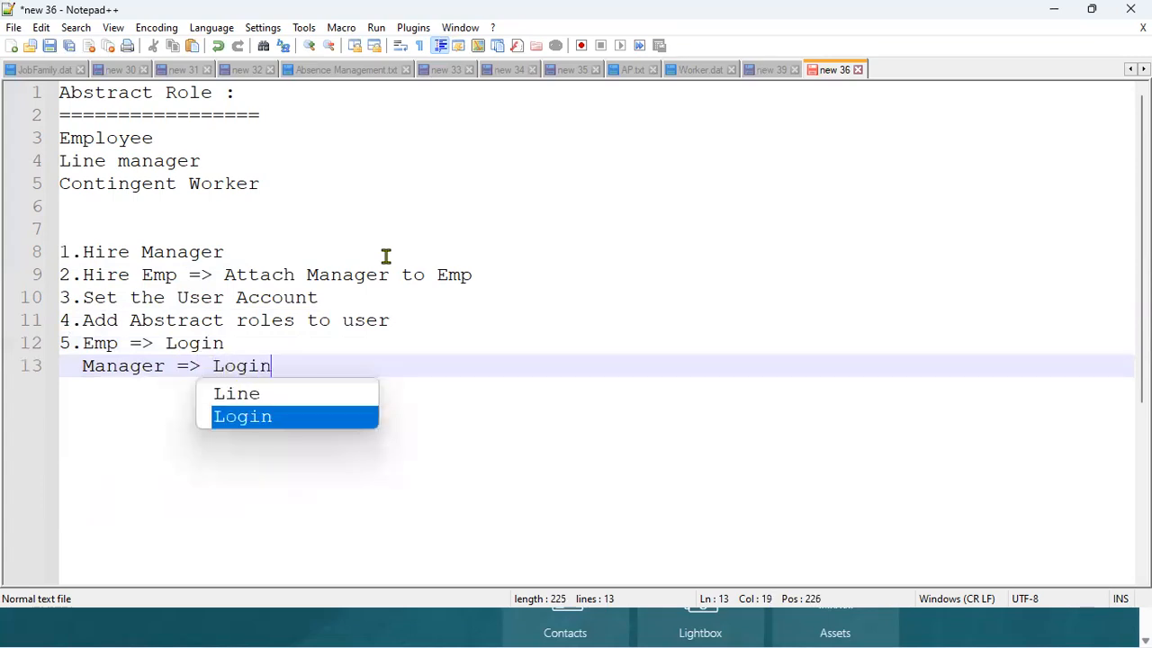
{"action": "key", "text": "Return"}
{"action": "key", "text": "BackSpace"}
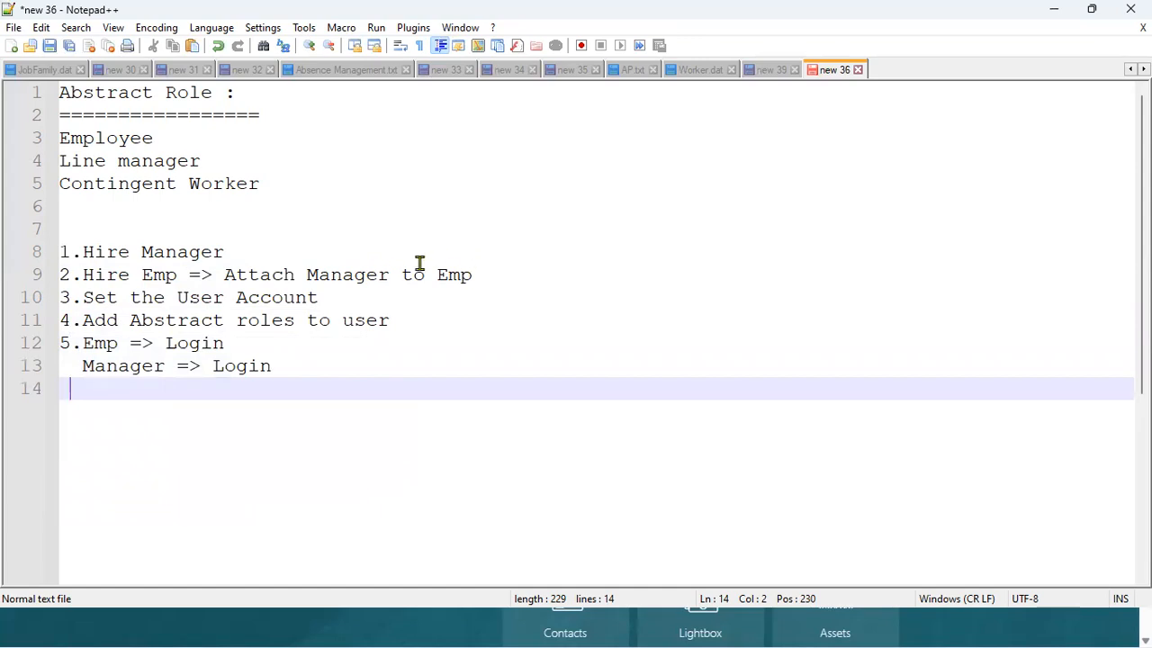
{"action": "left_click", "coordinate": [180, 274]}
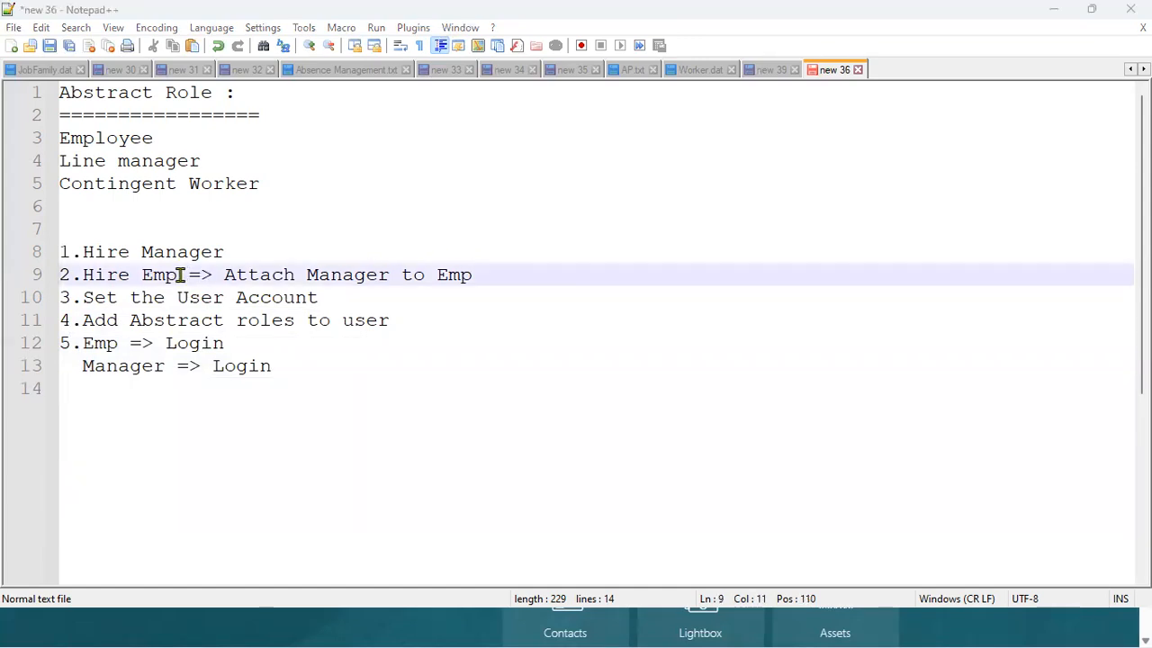
{"action": "left_click", "coordinate": [414, 416]}
{"action": "key", "text": "alt+Tab"}
{"action": "key", "text": "alt+Tab"}
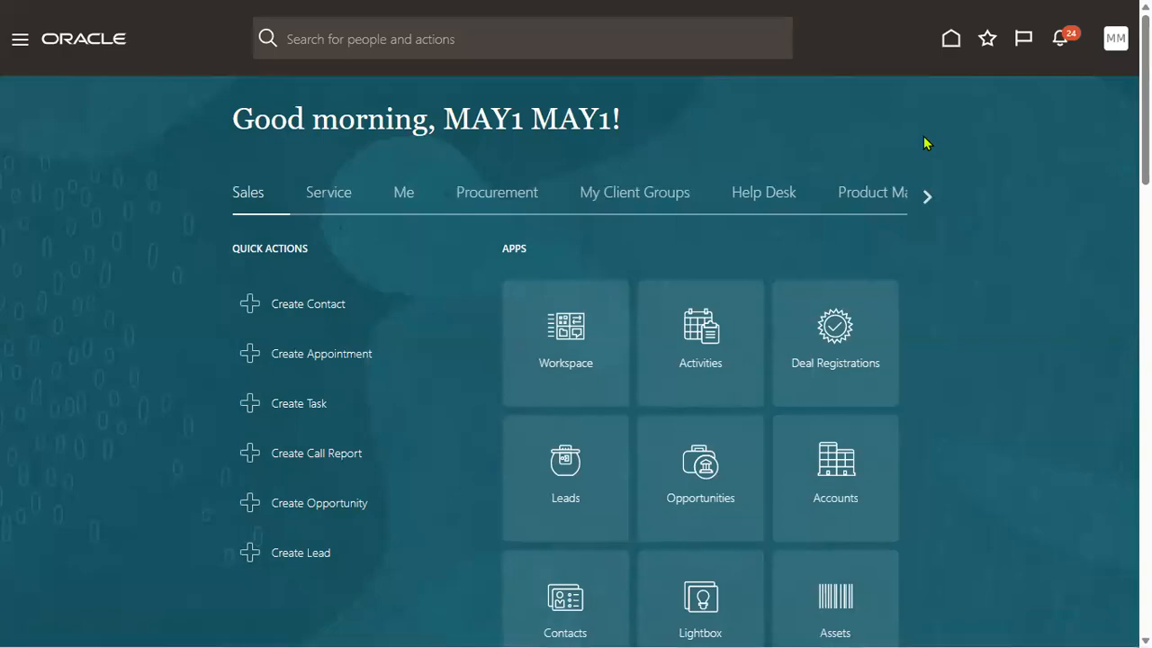
Add line 15 'HCM Employee and NON-HCM Employee' and select the HCM after NON-.
{"action": "key", "text": "alt+Tab"}
{"action": "key", "text": "Return"}
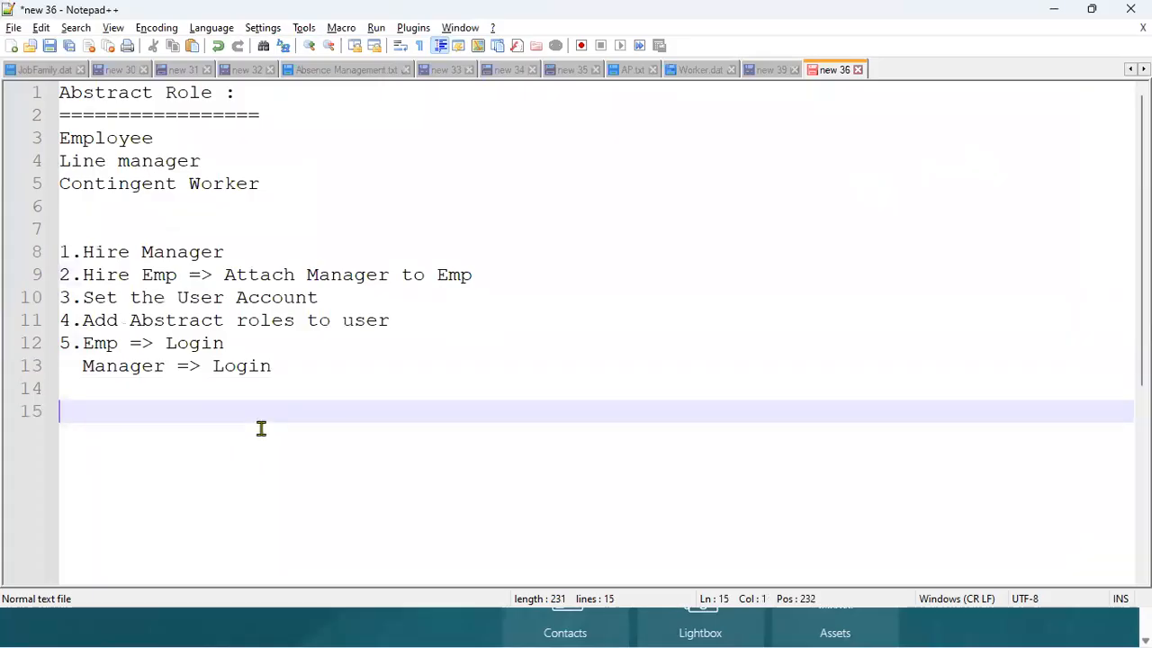
{"action": "type", "text": "HCM Em"}
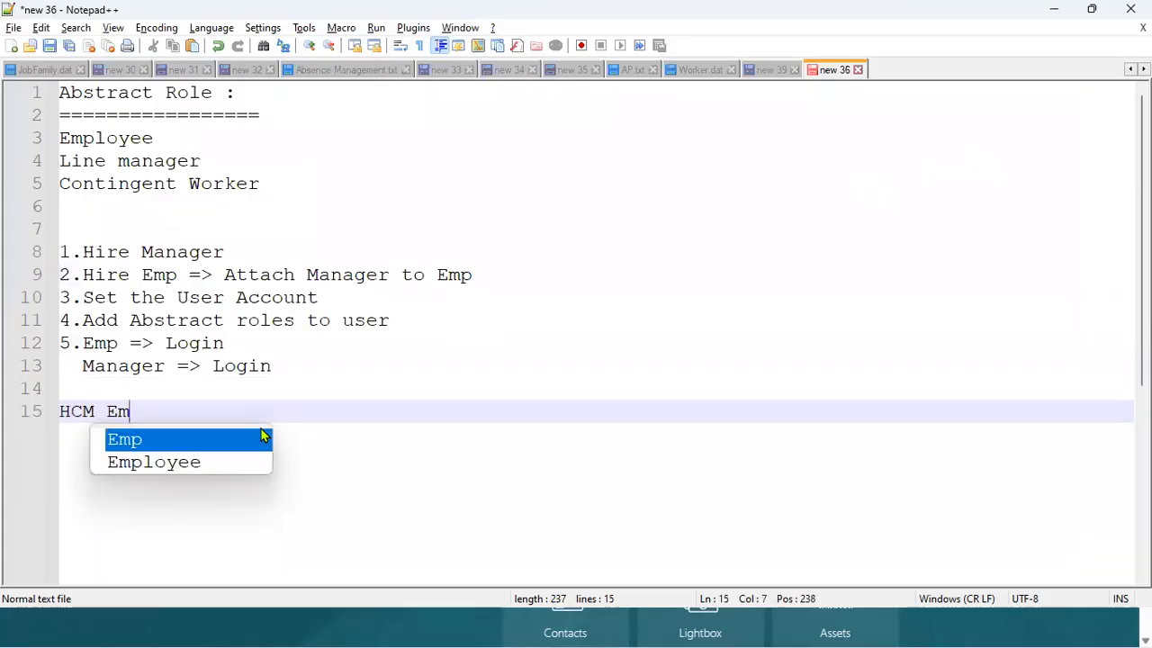
{"action": "type", "text": "ployee and"}
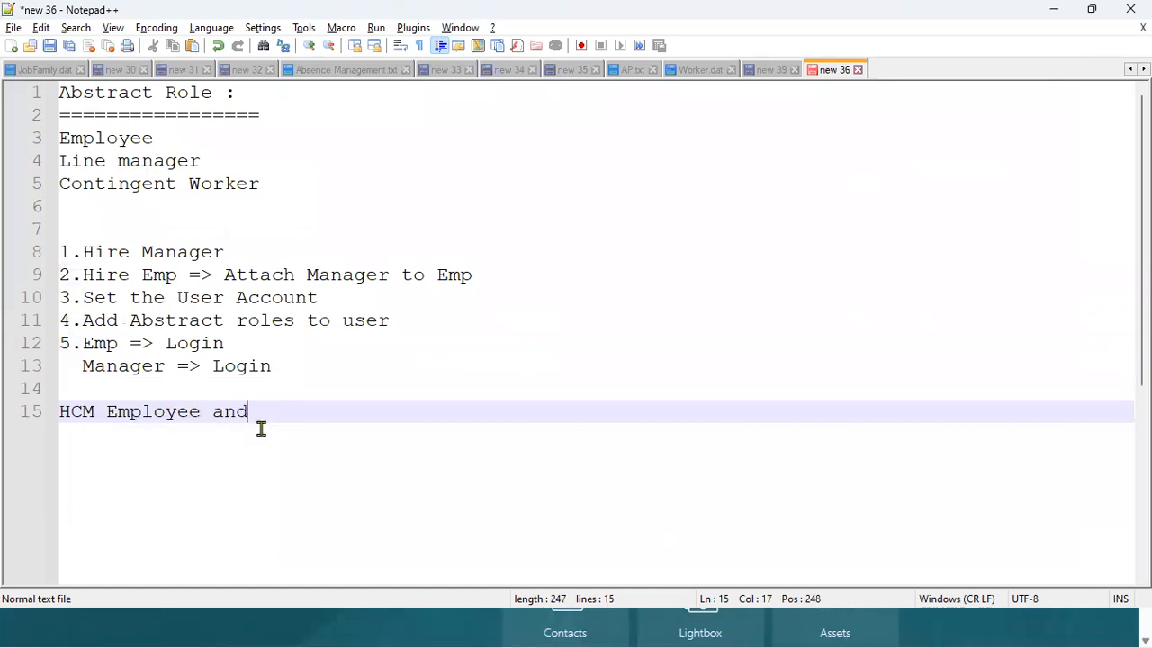
{"action": "type", "text": " NON-HC"}
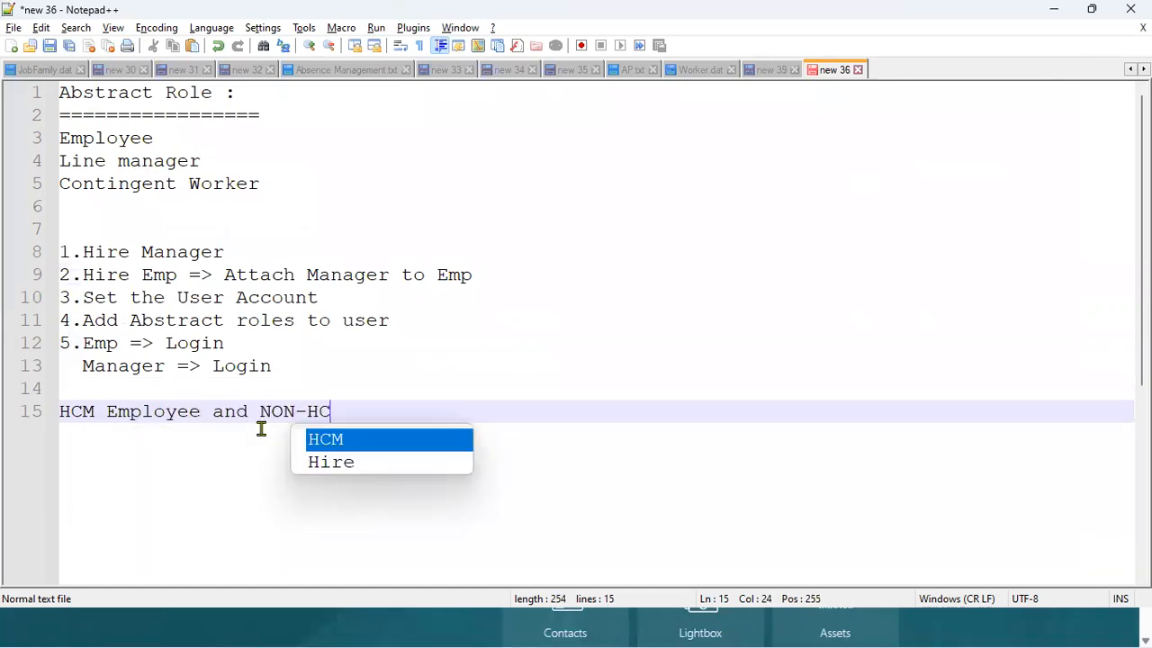
{"action": "type", "text": "M Employee"}
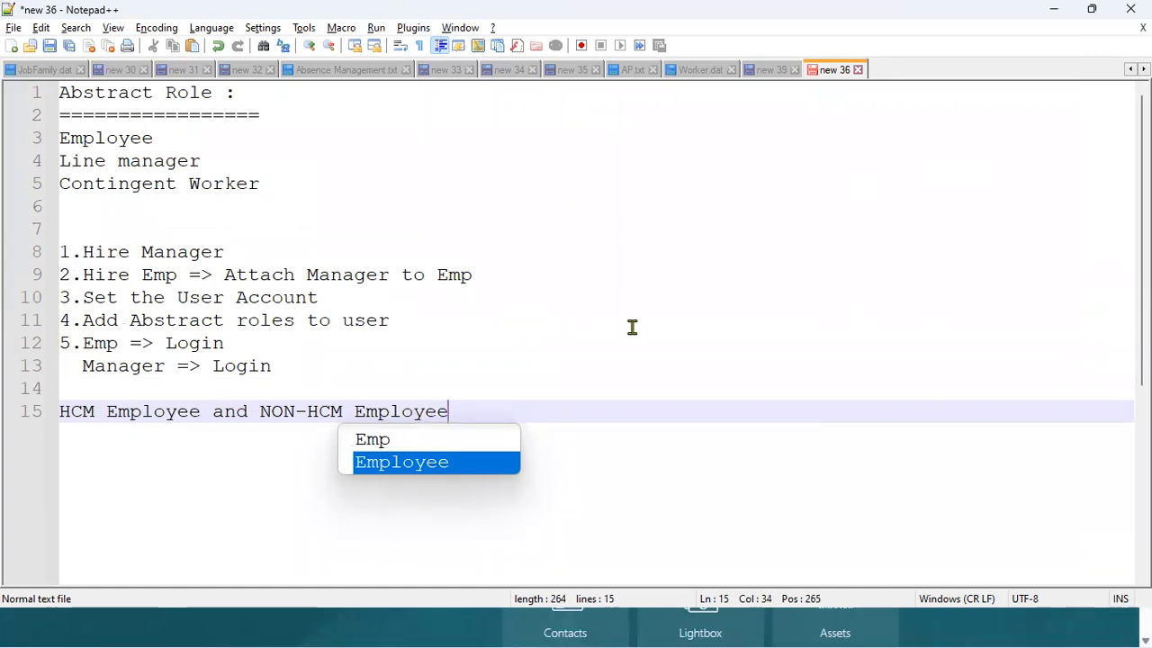
{"action": "left_click", "coordinate": [309, 412]}
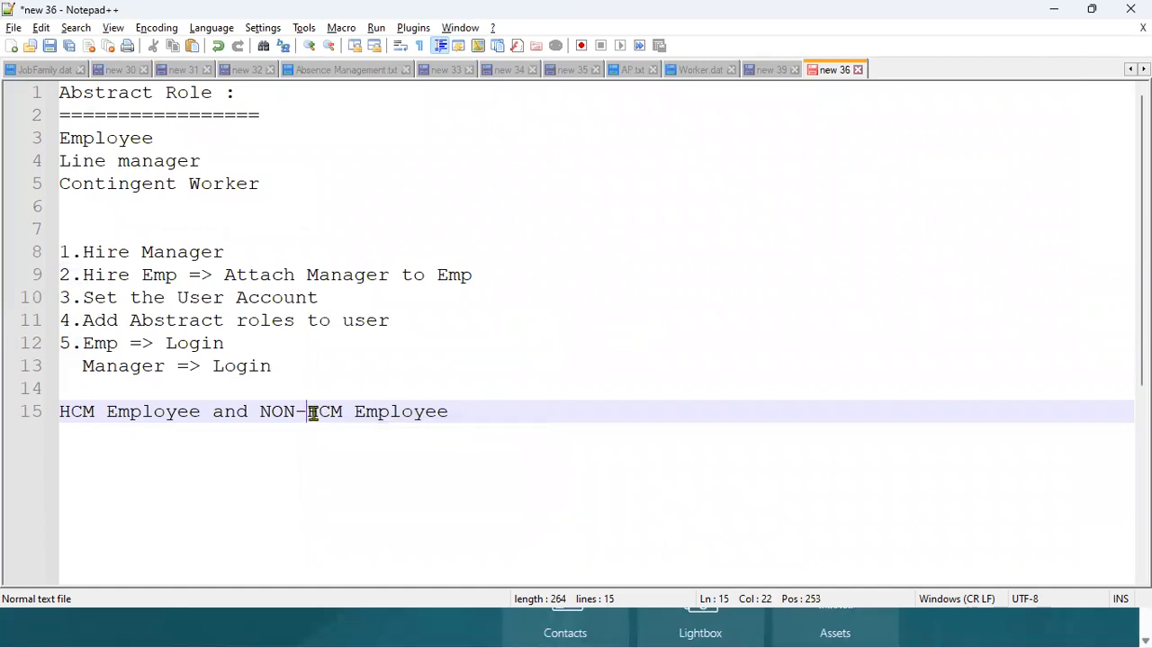
{"action": "left_click_drag", "start_coordinate": [311, 411], "coordinate": [343, 411]}
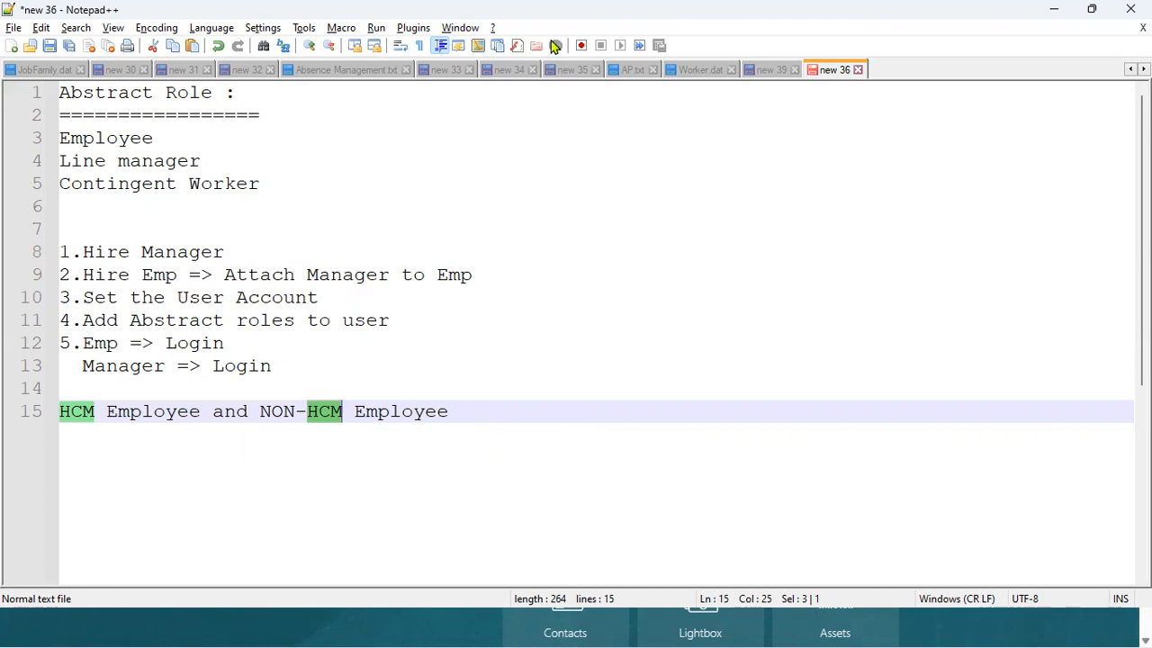
Open Setup and Maintenance and switch the setup offering to Financials.
{"action": "left_click", "coordinate": [496, 410]}
{"action": "left_click", "coordinate": [450, 627]}
{"action": "left_click", "coordinate": [1112, 38]}
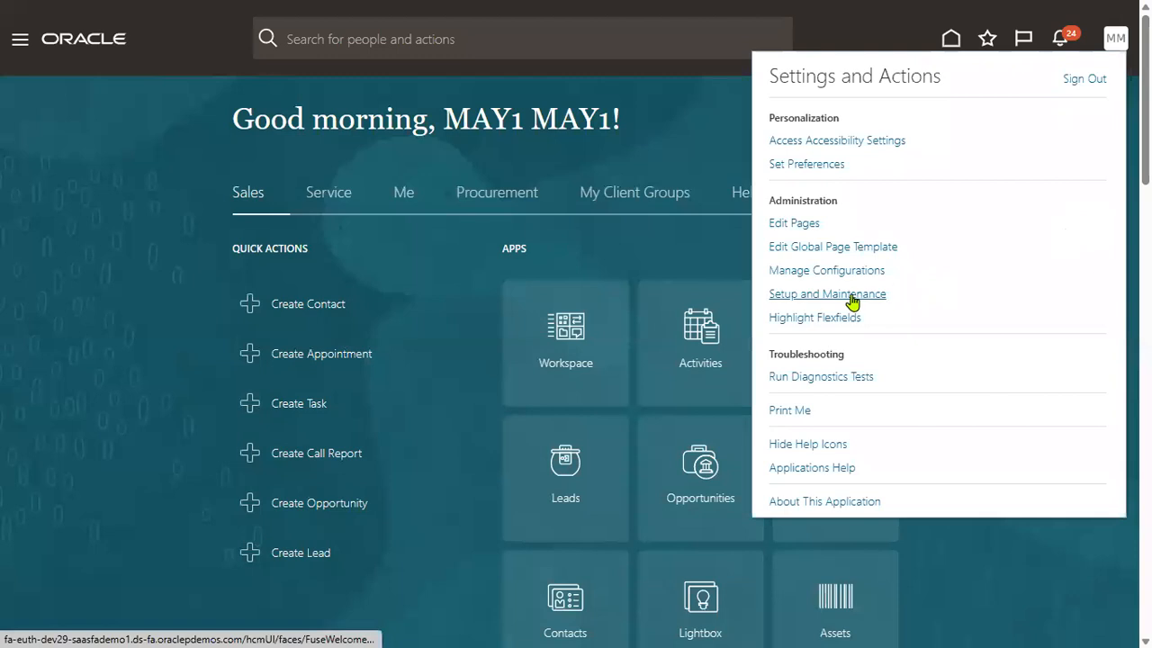
{"action": "left_click", "coordinate": [851, 298]}
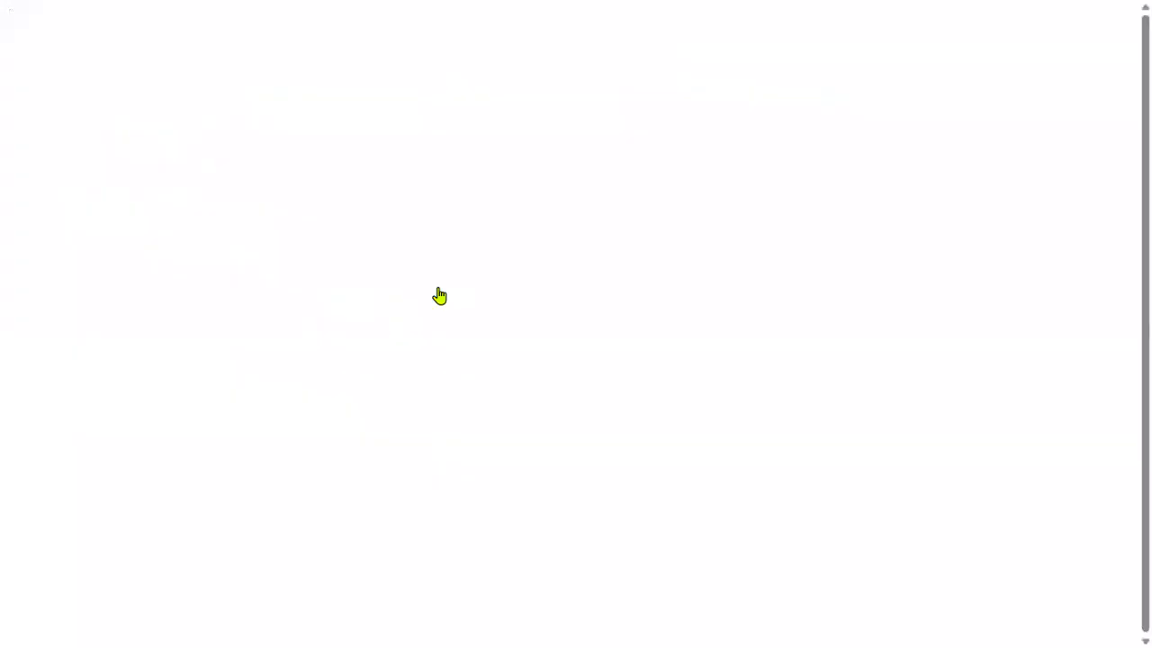
{"action": "left_click", "coordinate": [289, 64]}
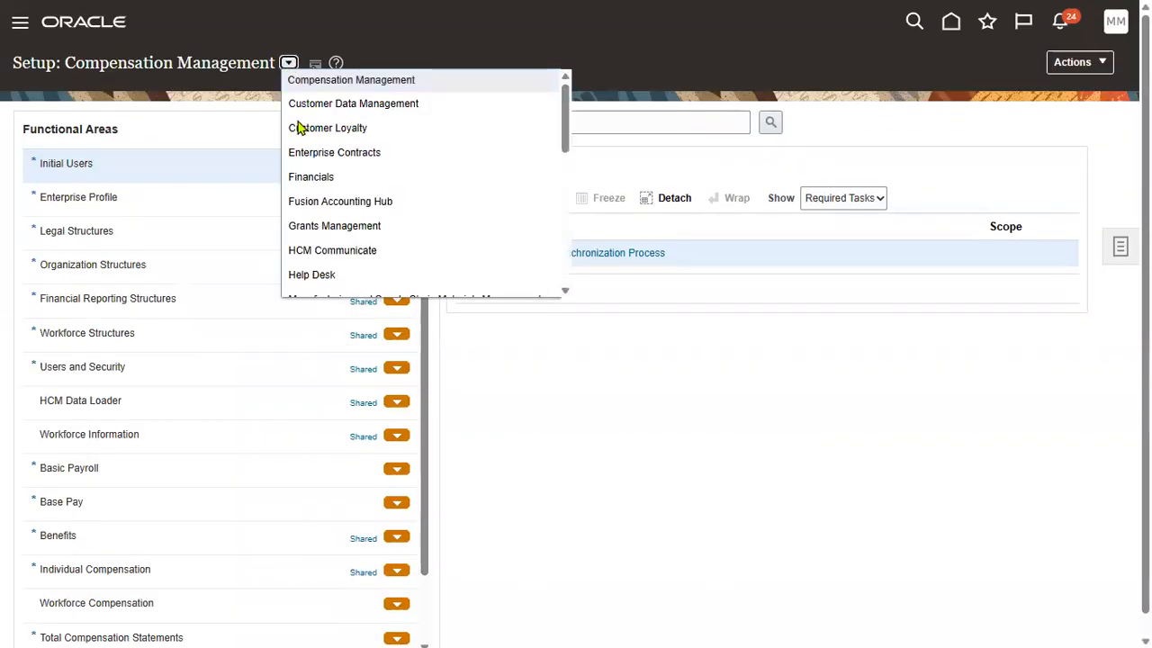
{"action": "left_click", "coordinate": [303, 177]}
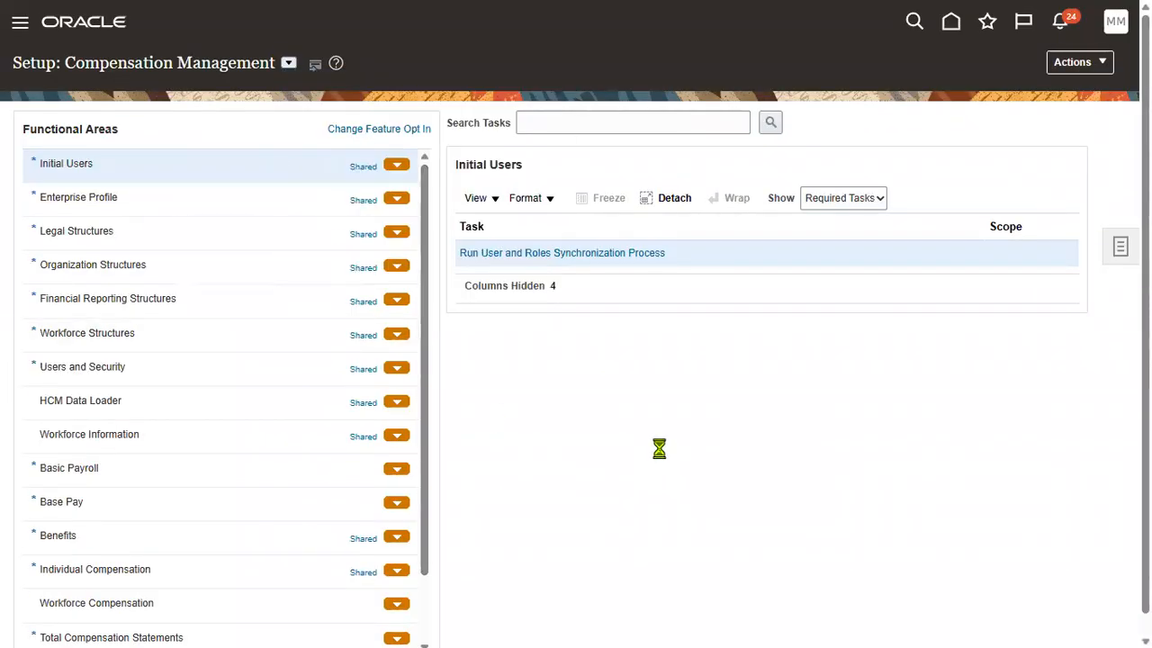
Search for 'manage user', open the Manage Users task, and start a new user.
{"action": "left_click", "coordinate": [603, 124]}
{"action": "type", "text": "manage user"}
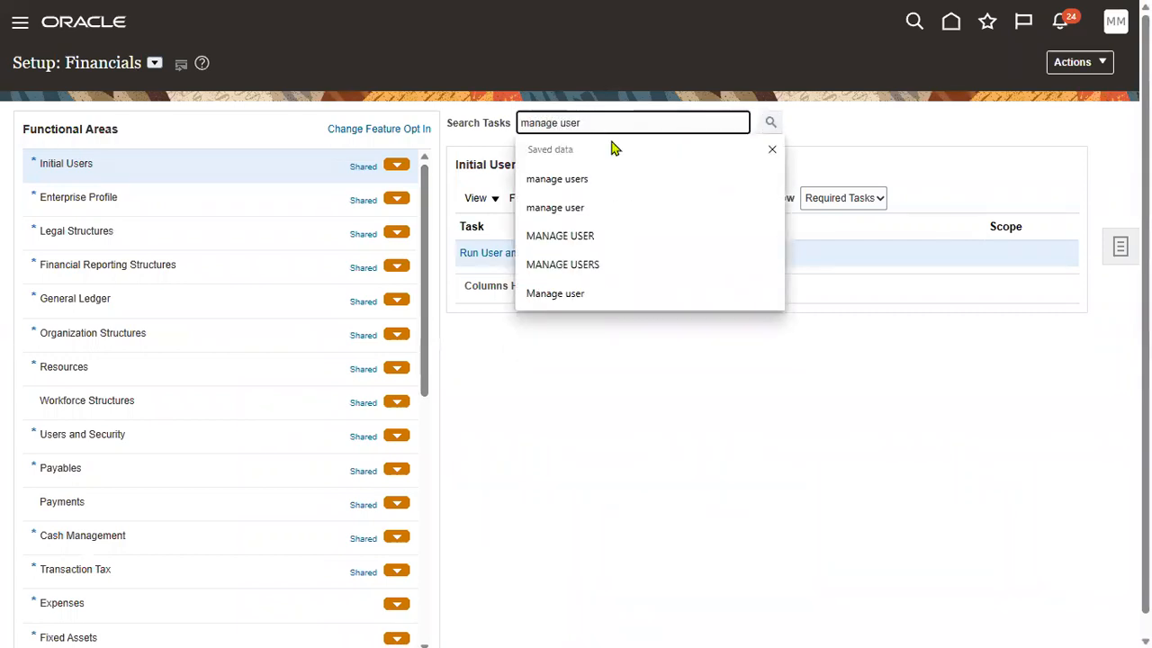
{"action": "key", "text": "Return"}
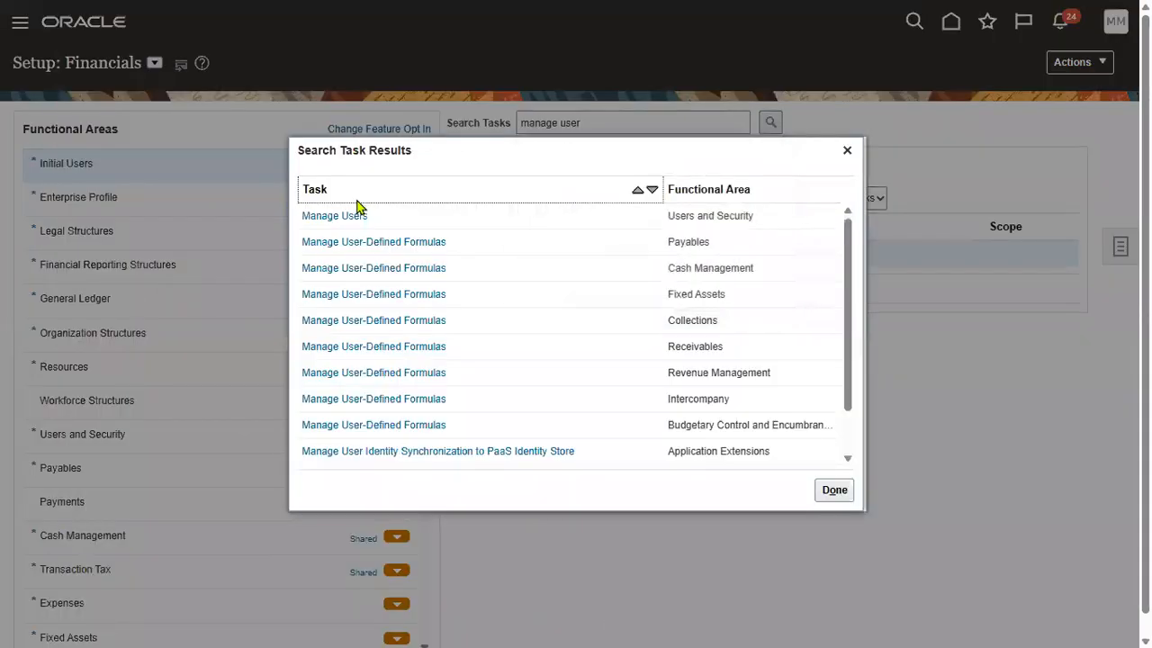
{"action": "left_click", "coordinate": [355, 216]}
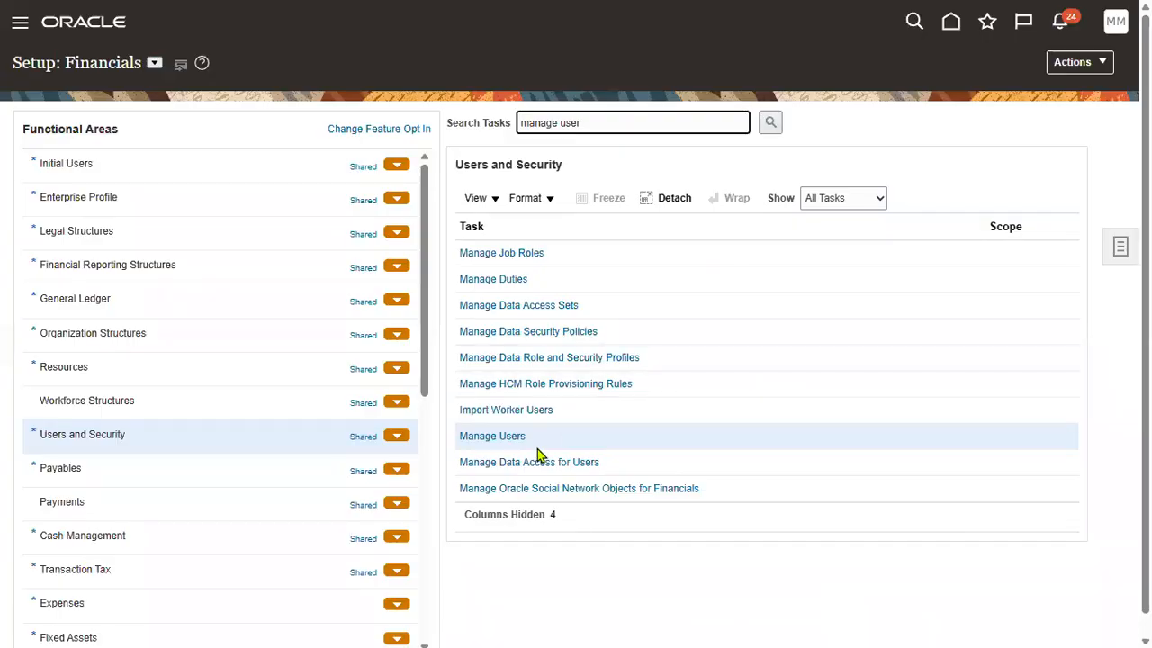
{"action": "left_click", "coordinate": [500, 436]}
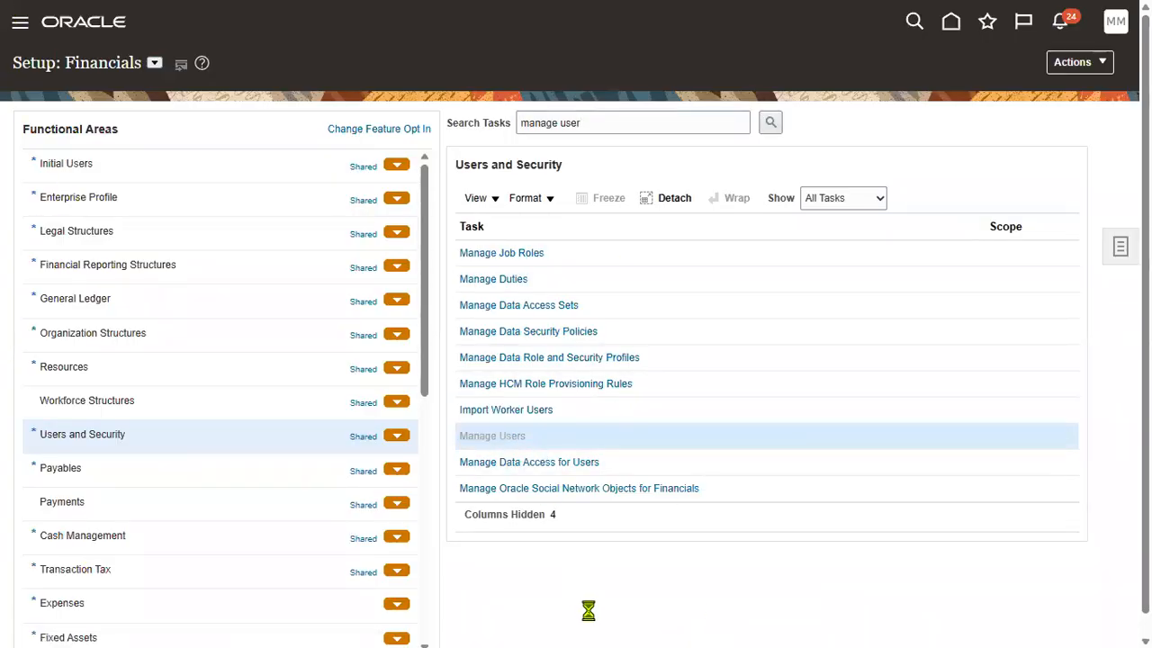
{"action": "left_click", "coordinate": [98, 169]}
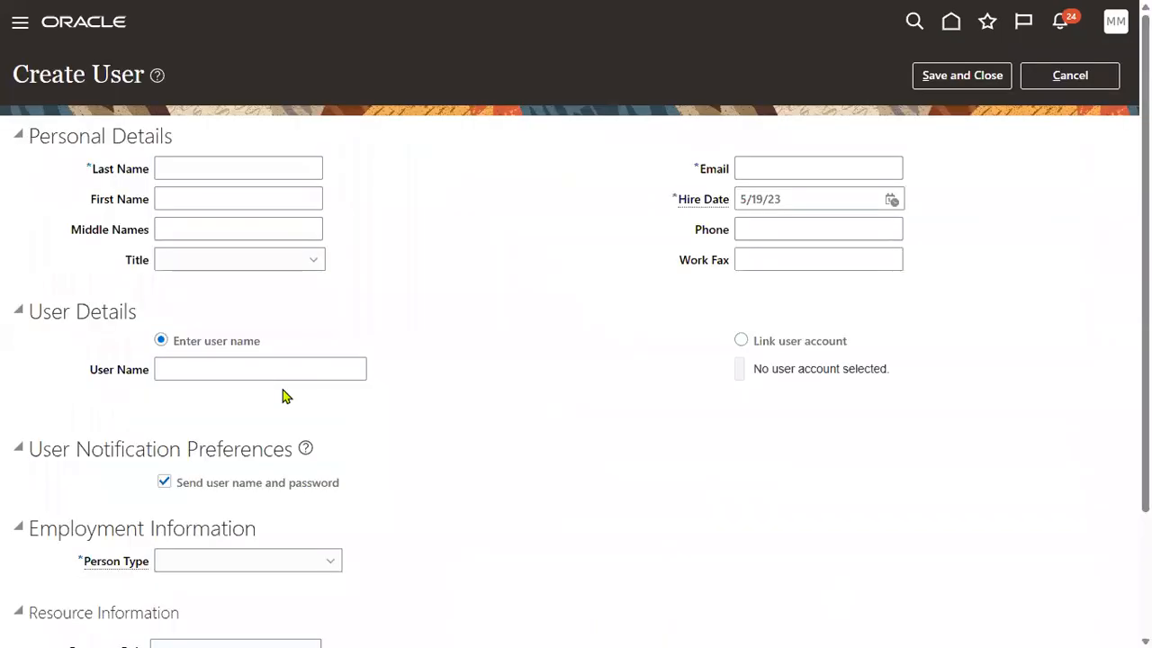
Set Person Type to Employee and highlight the Legal Employer, Business Unit, Job, Grade and Department fields.
{"action": "scroll", "coordinate": [226, 417], "scroll_direction": "down", "scroll_amount": 3}
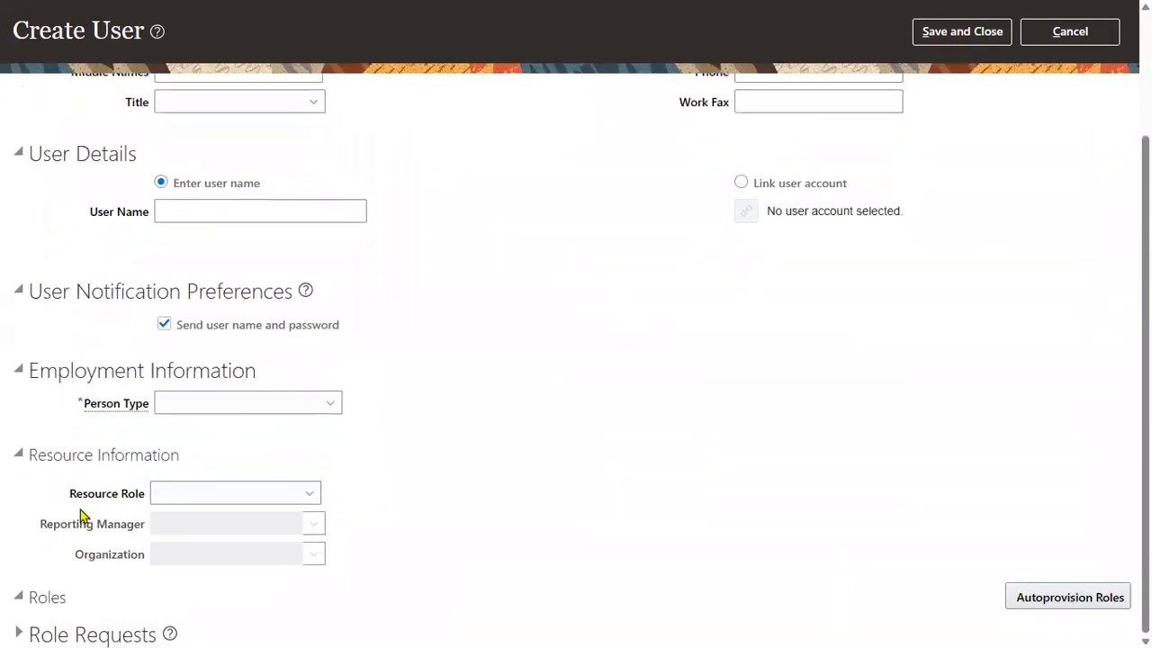
{"action": "left_click", "coordinate": [167, 402]}
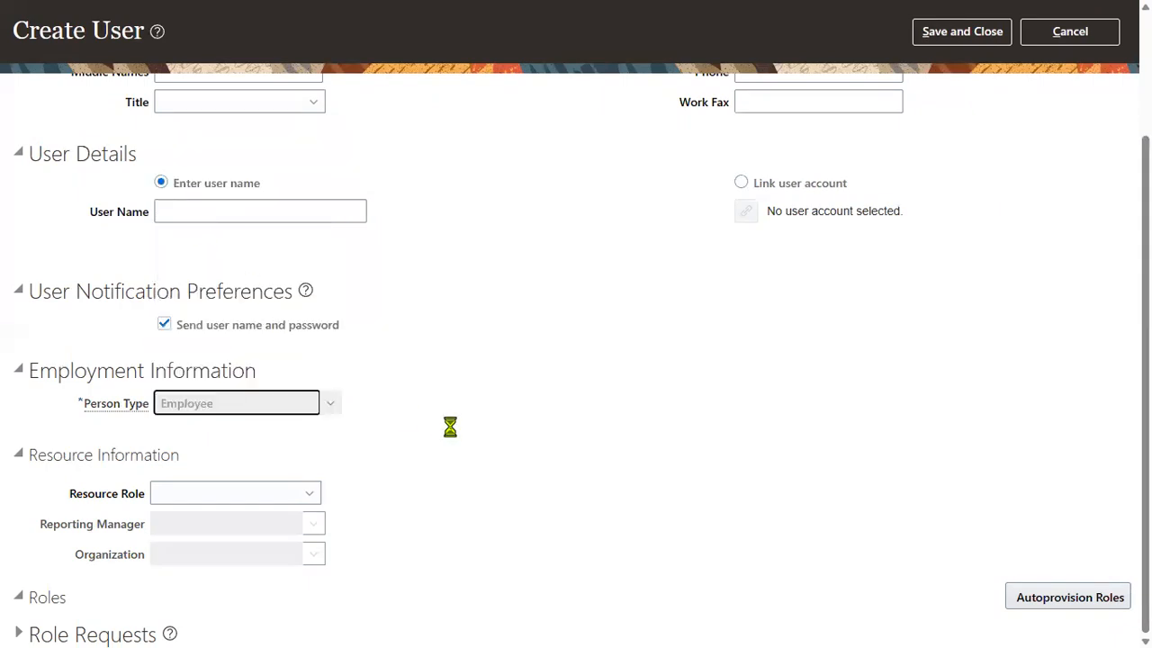
{"action": "left_click_drag", "start_coordinate": [64, 436], "coordinate": [146, 446]}
{"action": "left_click_drag", "start_coordinate": [79, 464], "coordinate": [150, 497]}
{"action": "left_click_drag", "start_coordinate": [116, 530], "coordinate": [151, 531]}
{"action": "left_click_drag", "start_coordinate": [664, 435], "coordinate": [715, 470]}
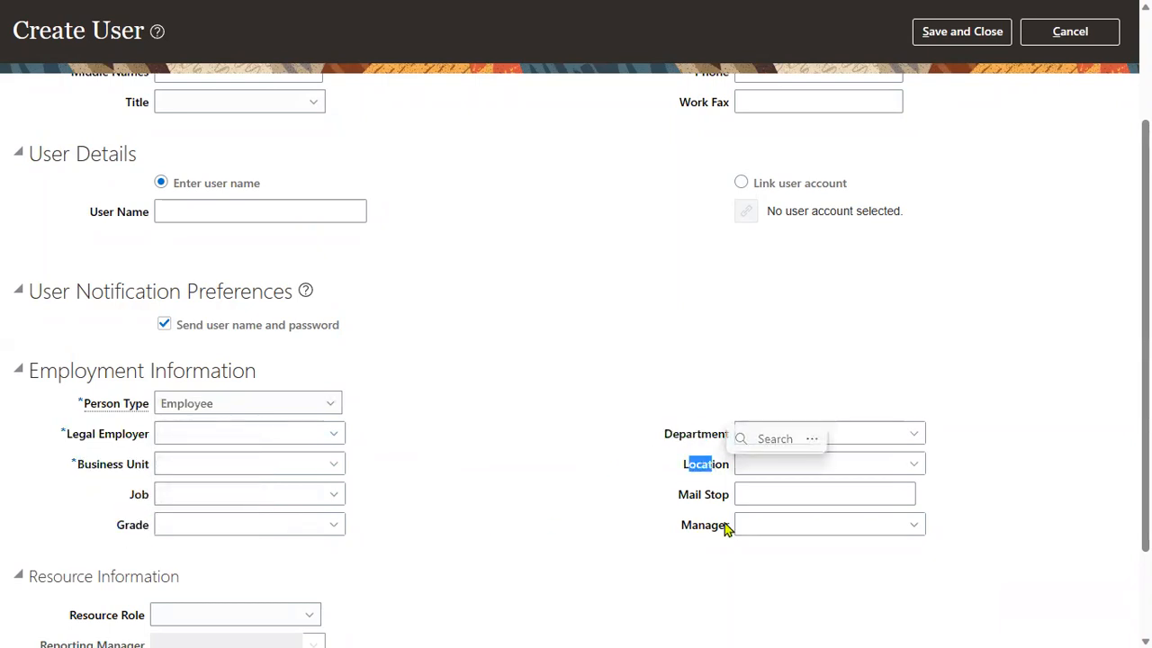
Highlight Legal Employer and Business Unit again, then bring the Excel training workbook forward.
{"action": "left_click_drag", "start_coordinate": [63, 440], "coordinate": [148, 440]}
{"action": "left_click_drag", "start_coordinate": [79, 467], "coordinate": [131, 466]}
{"action": "key", "text": "alt+Tab"}
{"action": "key", "text": "alt+Tab"}
{"action": "key", "text": "Tab"}
{"action": "key", "text": "Tab"}
{"action": "key", "text": "Tab"}
{"action": "key", "text": "Tab"}
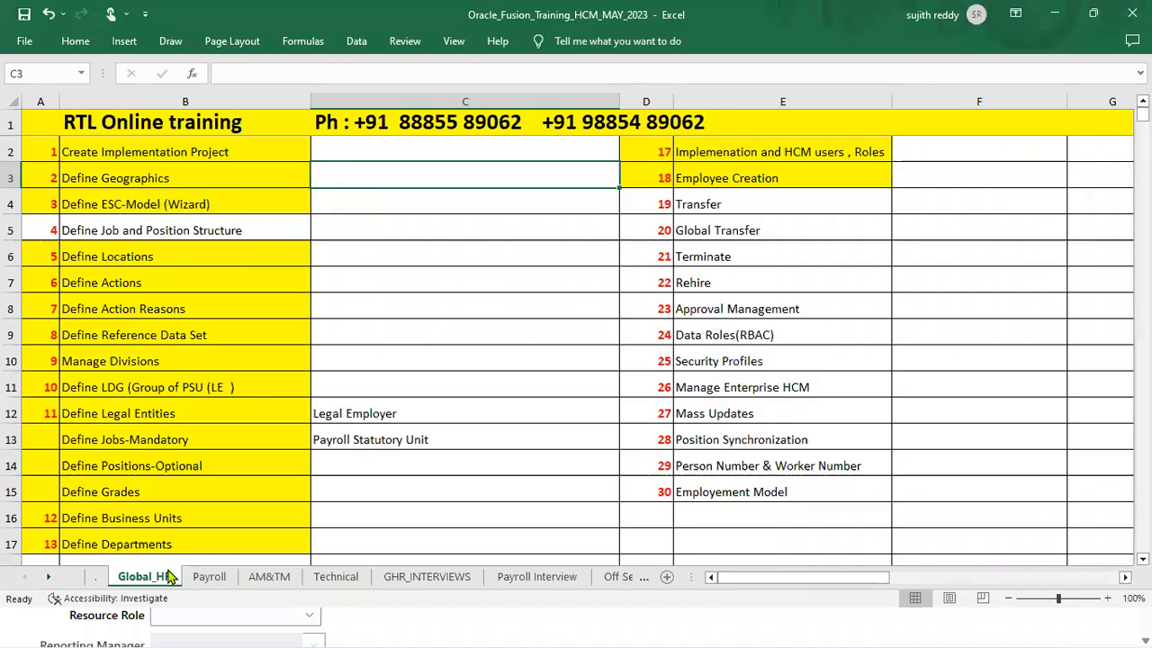
On the '.' sheet, read the Legal Entity (Q10) and Business Units (Q12) notes, then return to Oracle.
{"action": "left_click", "coordinate": [97, 577]}
{"action": "left_click", "coordinate": [821, 305]}
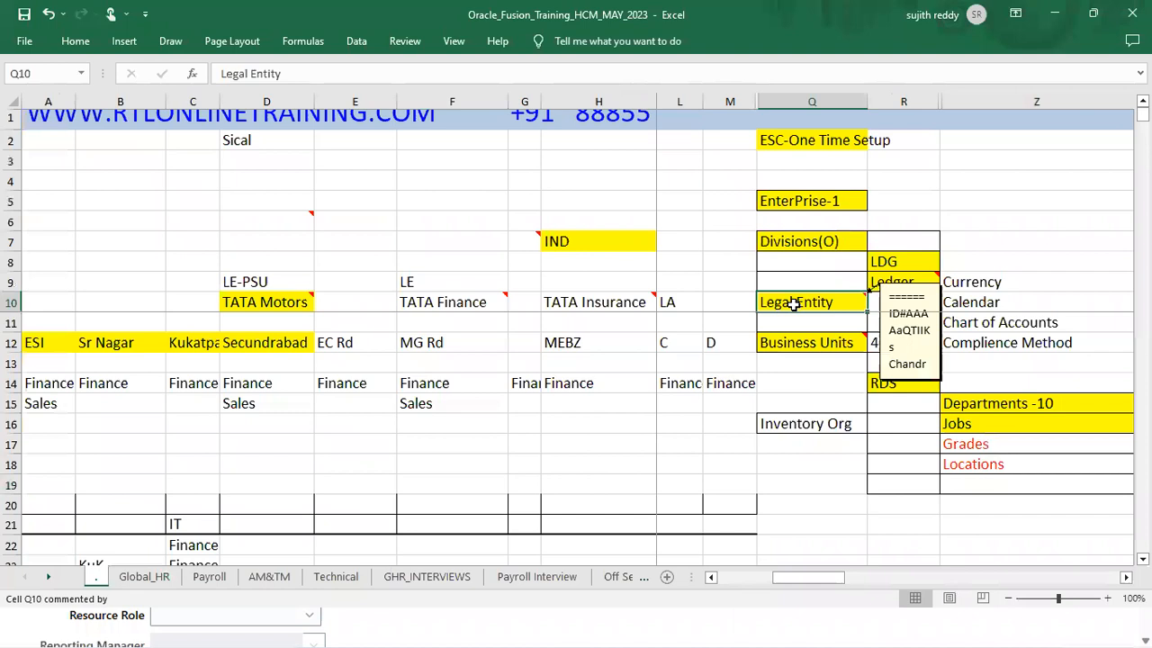
{"action": "left_click", "coordinate": [789, 344]}
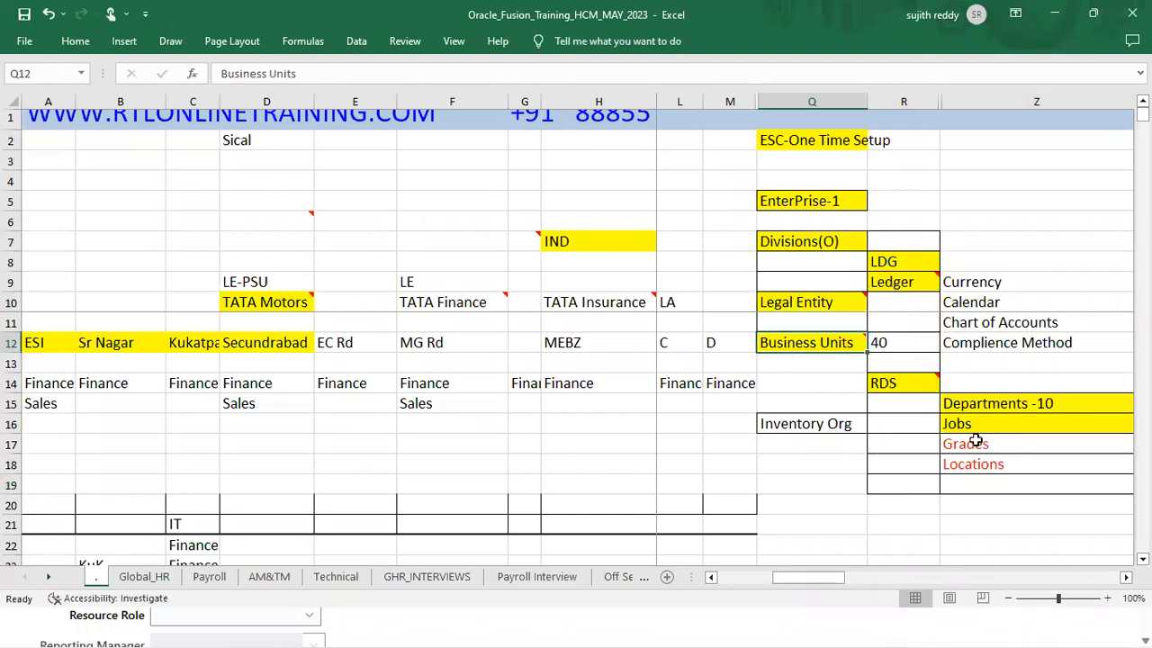
{"action": "key", "text": "alt+Tab"}
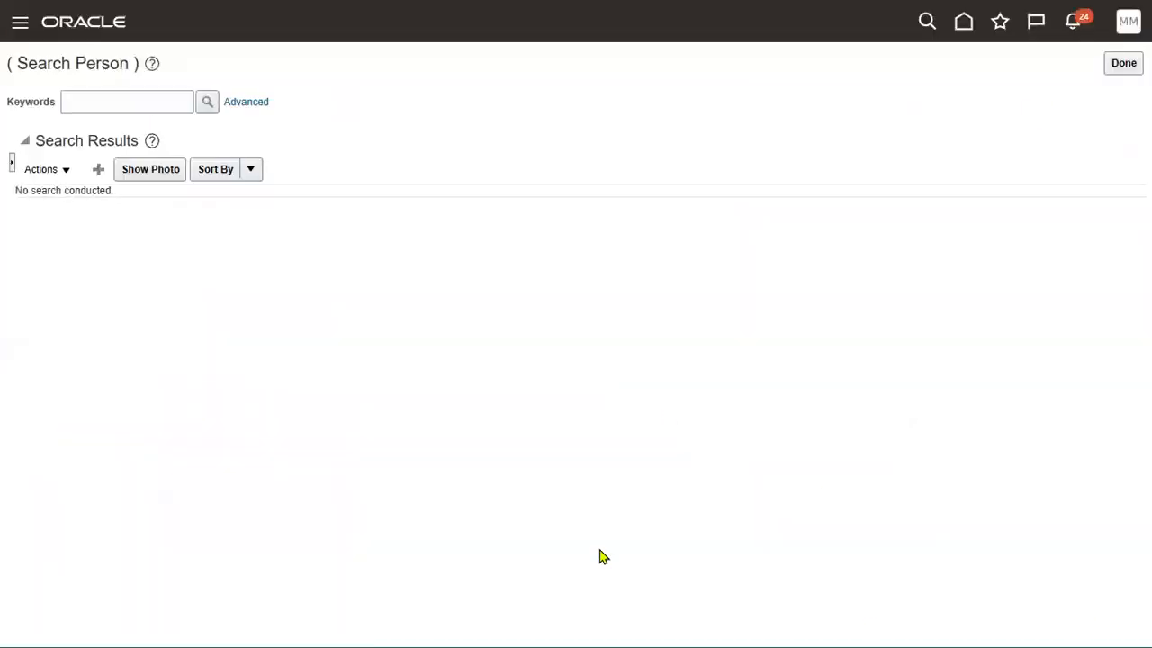
Go to My Client Groups > New Person > Hire an Employee and enter US1 as legal employer.
{"action": "left_click", "coordinate": [19, 24]}
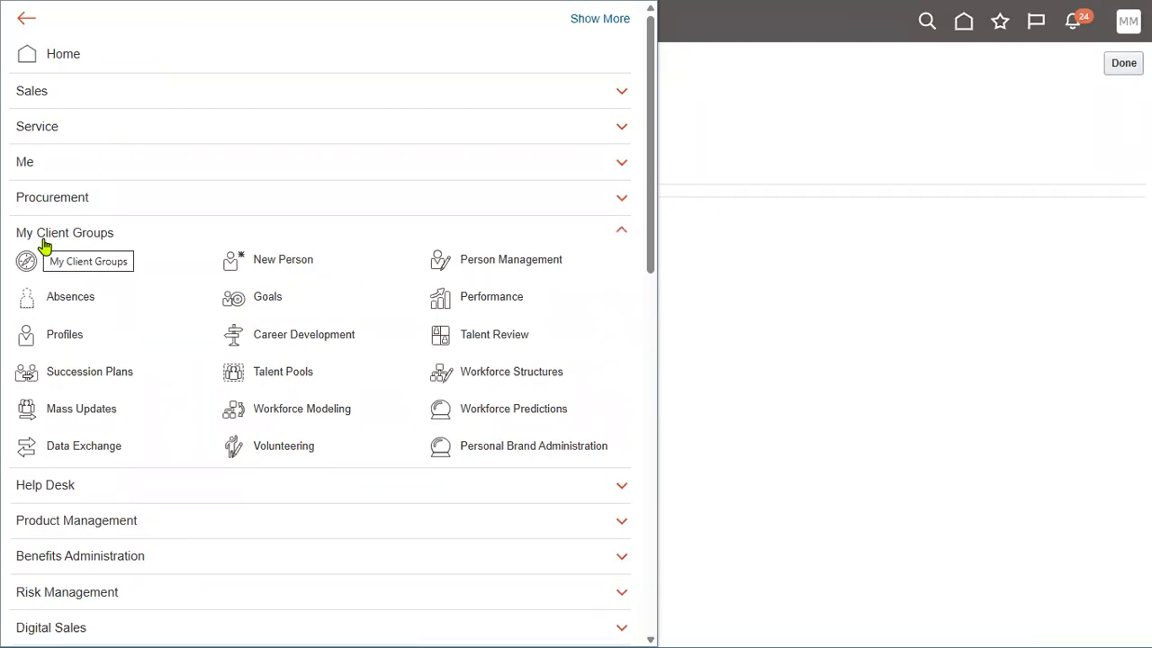
{"action": "left_click", "coordinate": [284, 260]}
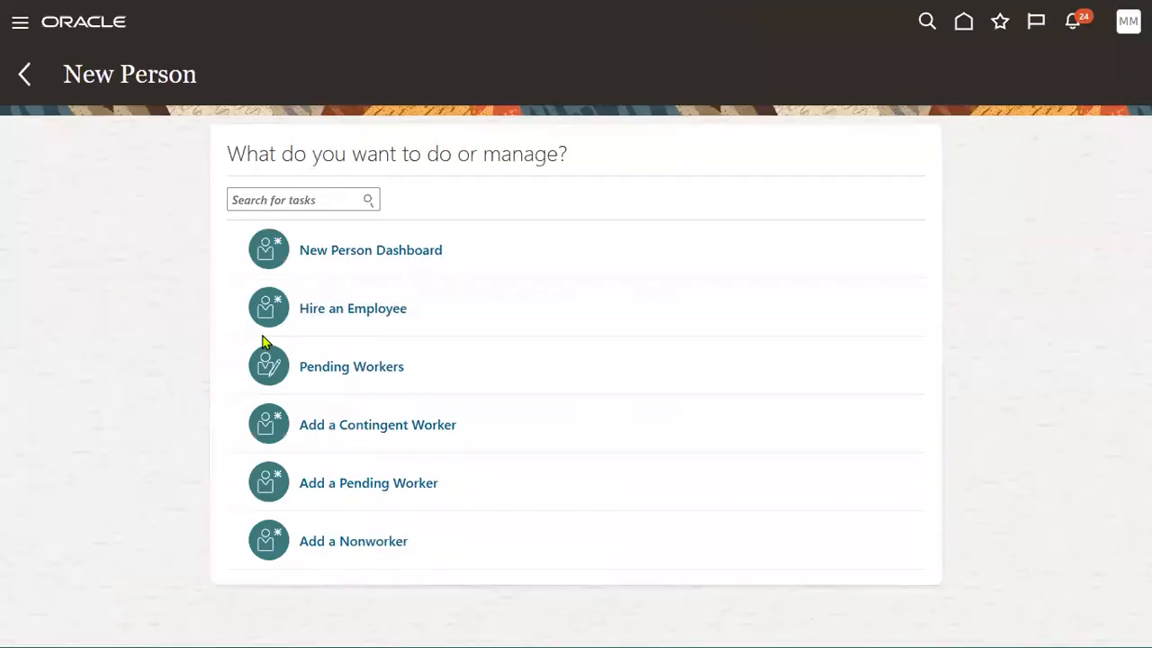
{"action": "left_click", "coordinate": [329, 309]}
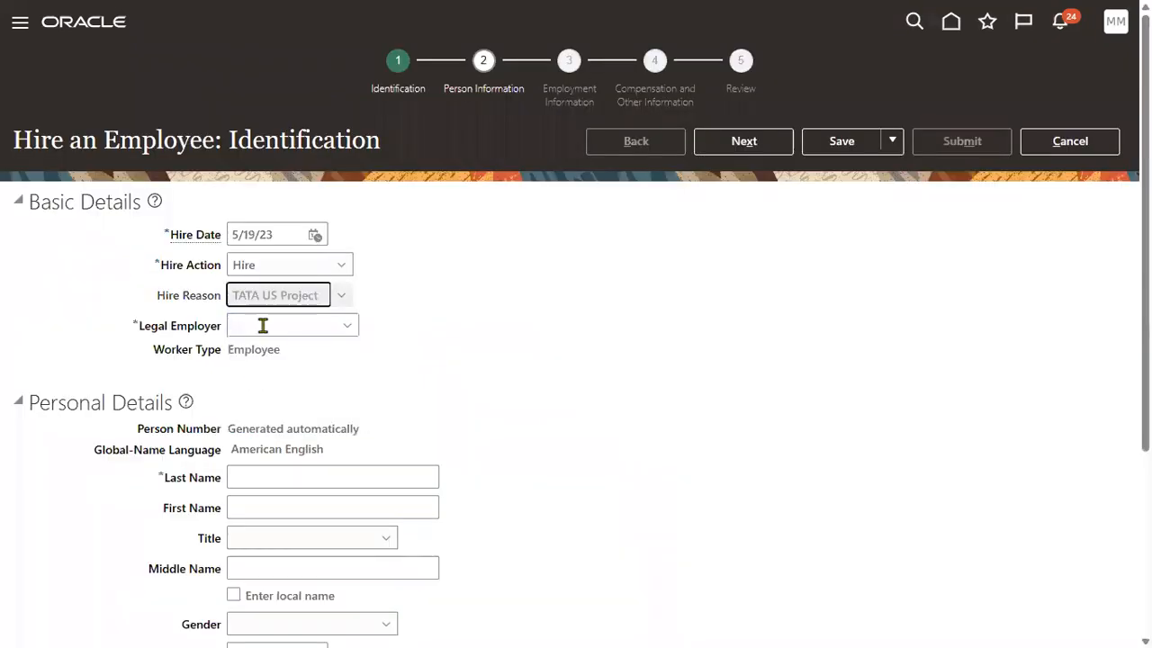
{"action": "left_click", "coordinate": [261, 323]}
{"action": "type", "text": "US1"}
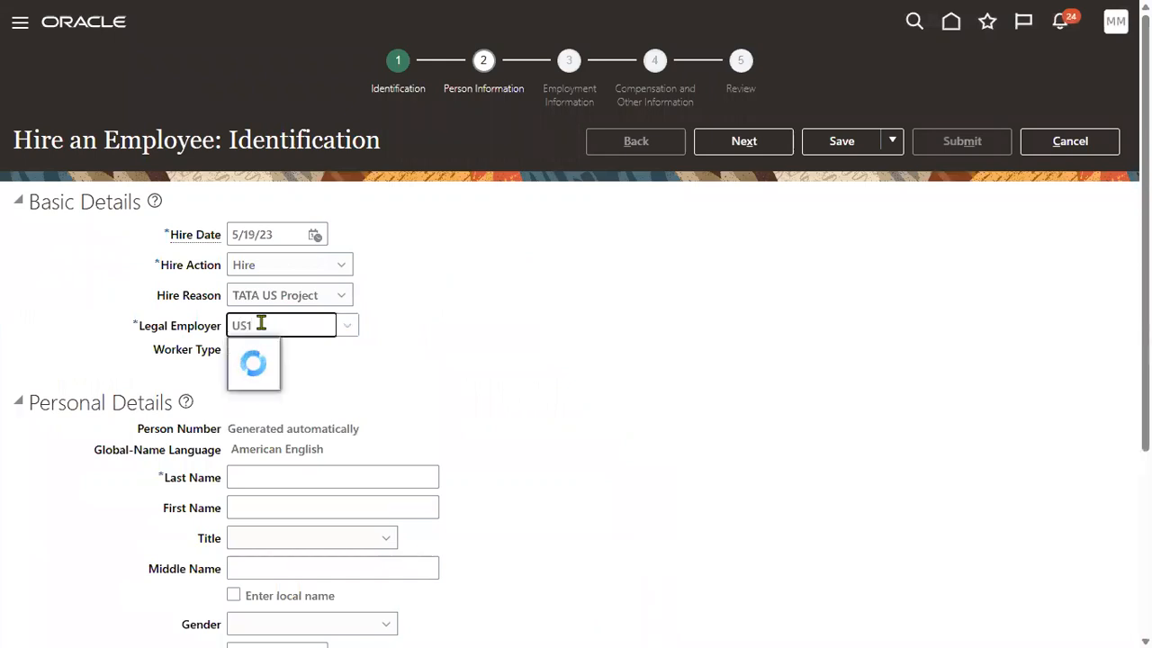
Select US1 Legal Entity as legal employer and enter the hire's last and first names.
{"action": "left_click", "coordinate": [268, 353]}
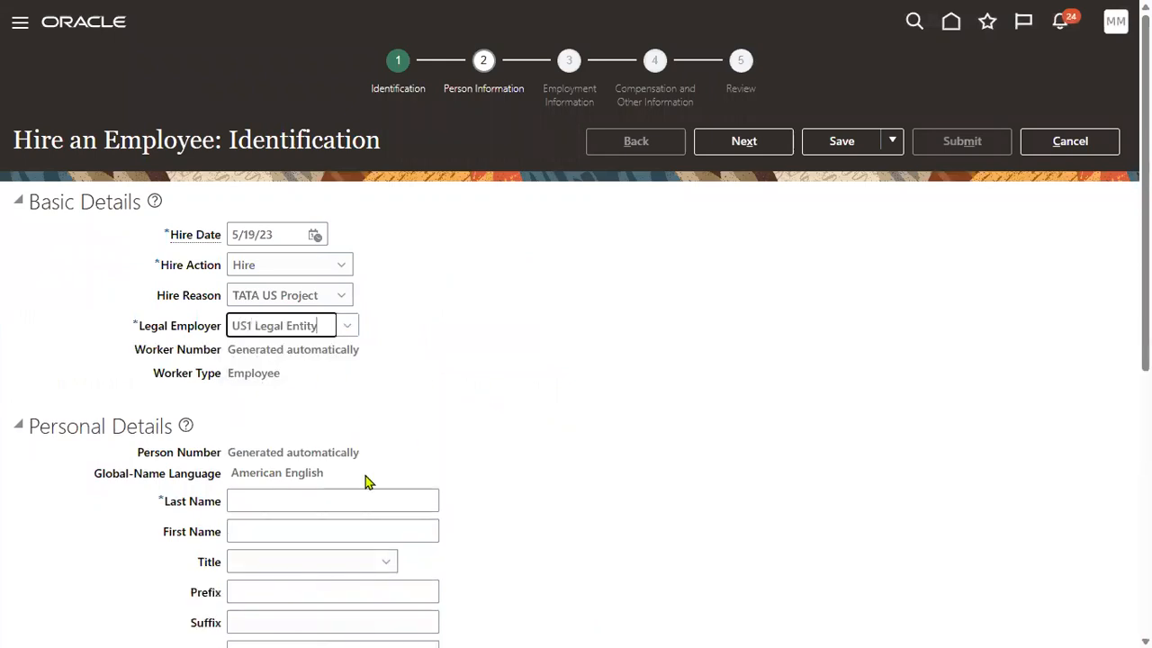
{"action": "left_click", "coordinate": [335, 504]}
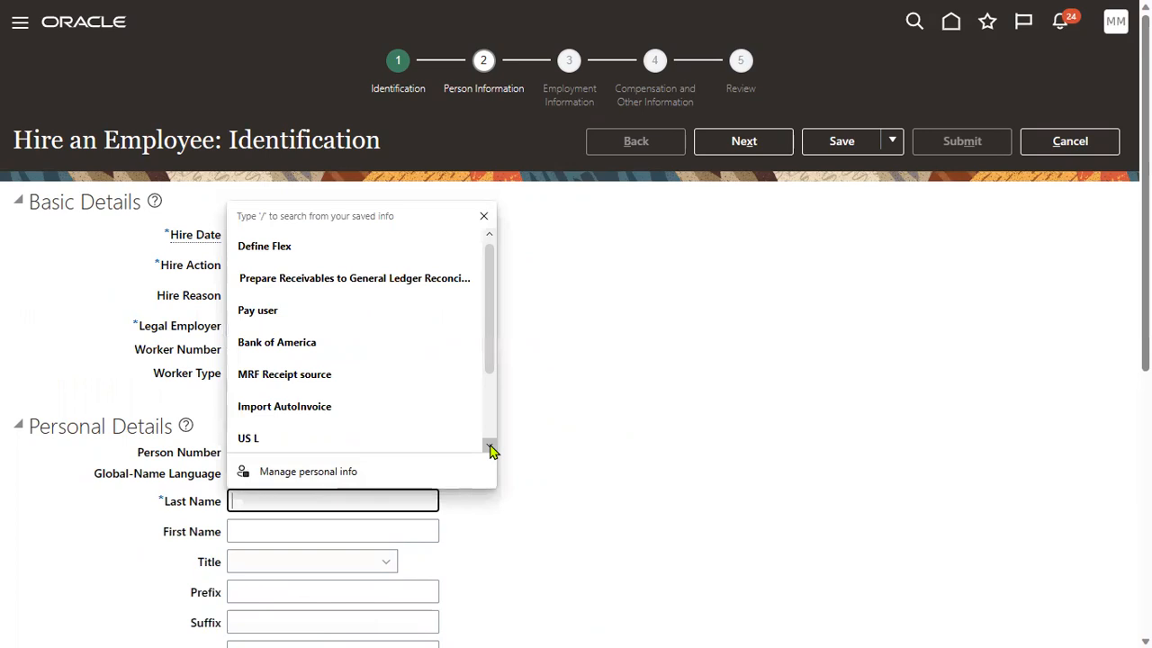
{"action": "type", "text": "PWC"}
{"action": "key", "text": "Tab"}
{"action": "type", "text": "MANAFGER"}
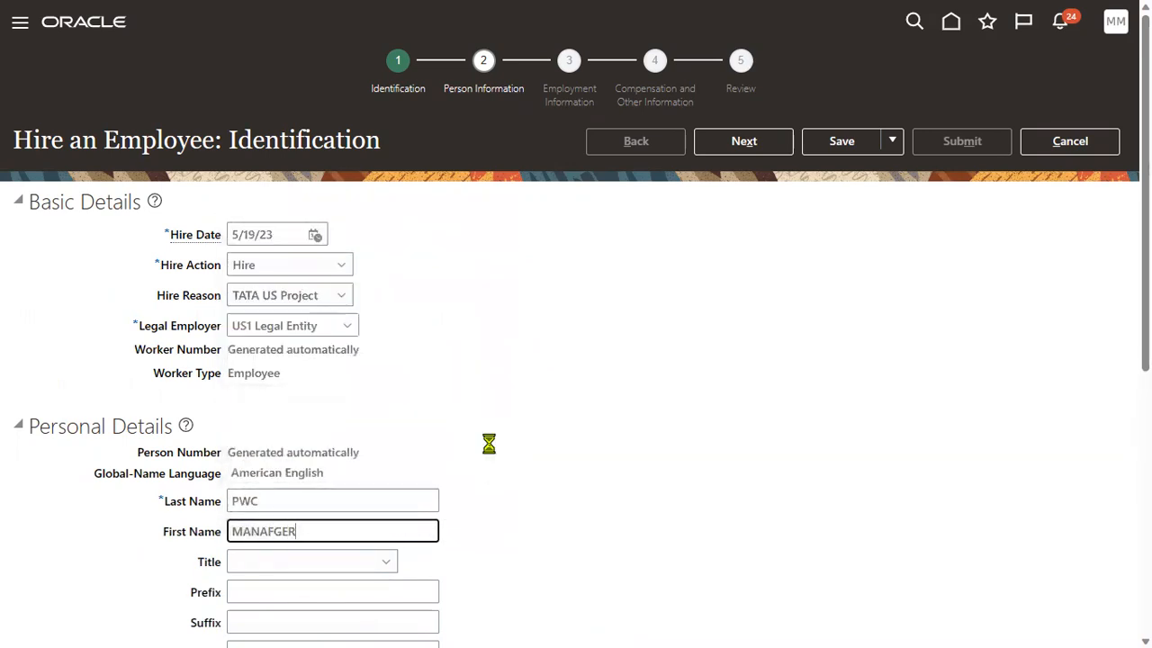
{"action": "key", "text": "BackSpace"}
{"action": "type", "text": "GER"}
{"action": "left_click", "coordinate": [674, 439]}
Set gender to Male and date of birth to 1/1/88.
{"action": "scroll", "coordinate": [456, 396], "scroll_direction": "down", "scroll_amount": 4}
{"action": "left_click", "coordinate": [306, 445]}
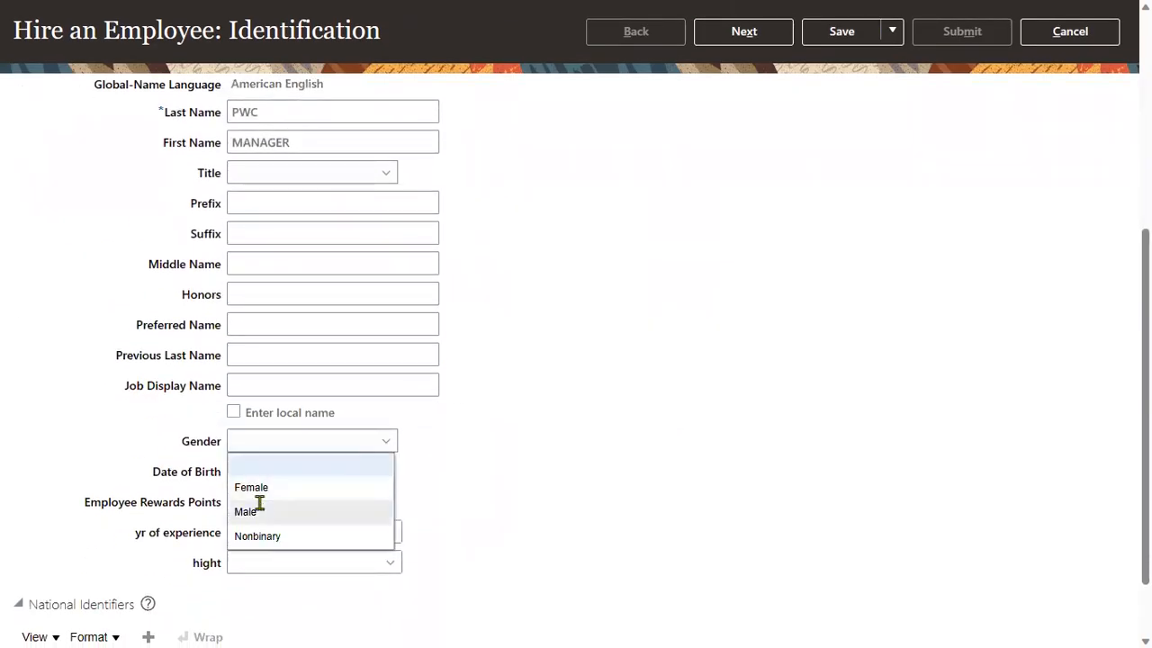
{"action": "left_click", "coordinate": [296, 510]}
{"action": "left_click", "coordinate": [270, 475]}
{"action": "left_click", "coordinate": [274, 529]}
Add a United States Social Security Number national ID, then advance to person information.
{"action": "scroll", "coordinate": [405, 549], "scroll_direction": "down", "scroll_amount": 1}
{"action": "left_click", "coordinate": [149, 550]}
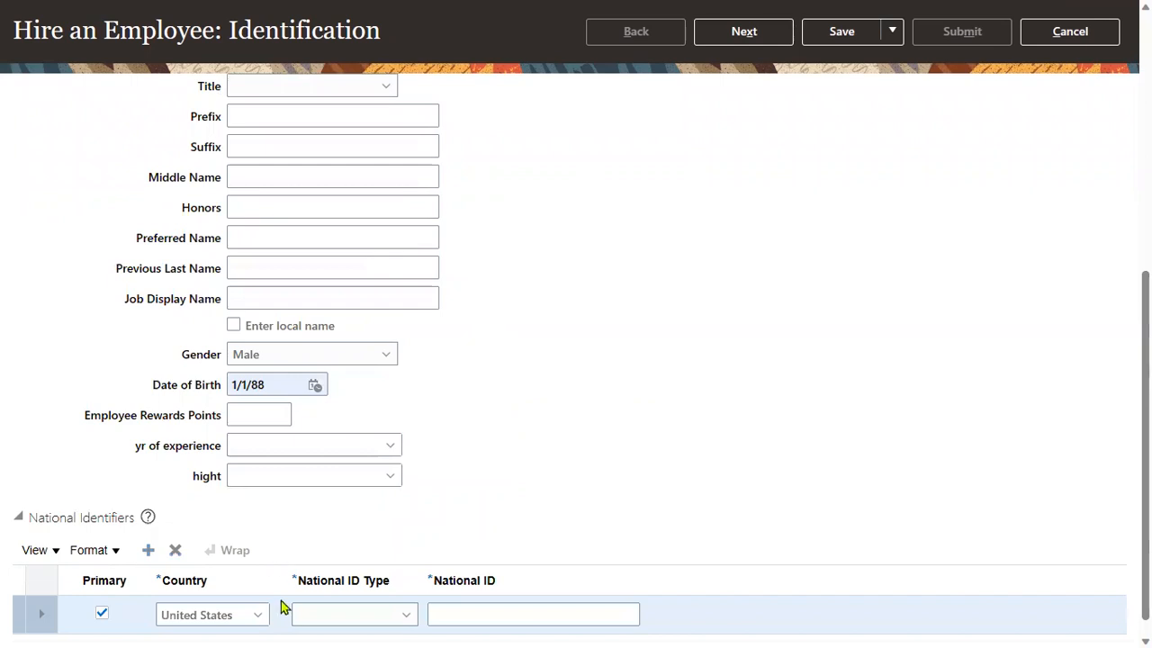
{"action": "left_click", "coordinate": [375, 612]}
{"action": "left_click", "coordinate": [370, 556]}
{"action": "left_click", "coordinate": [468, 617]}
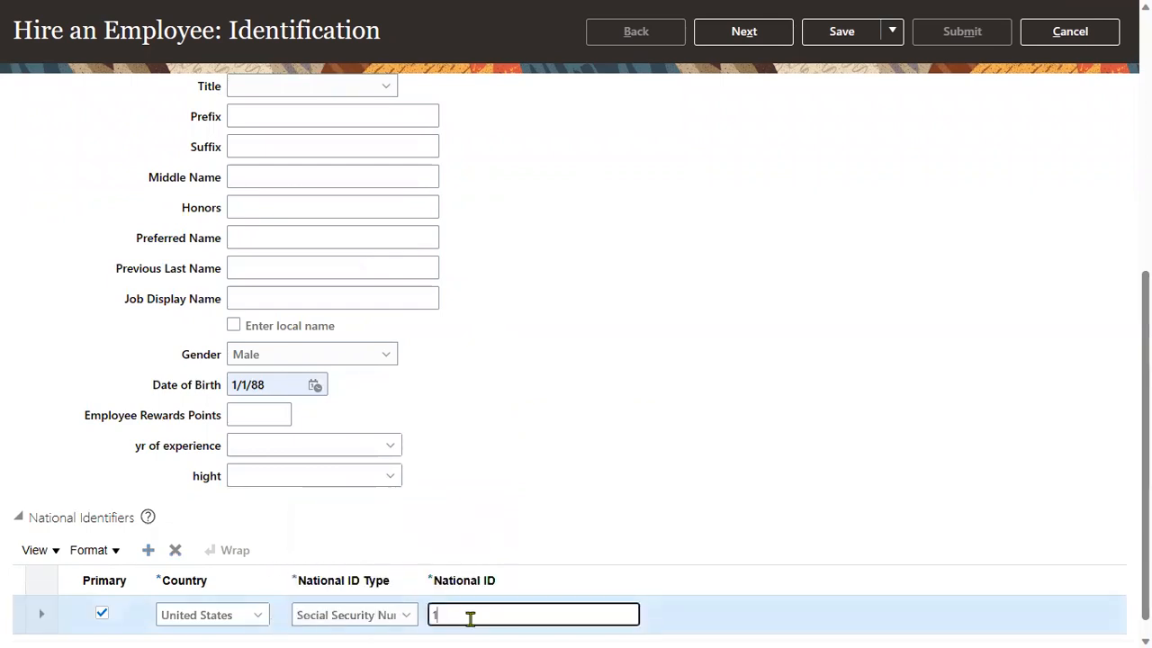
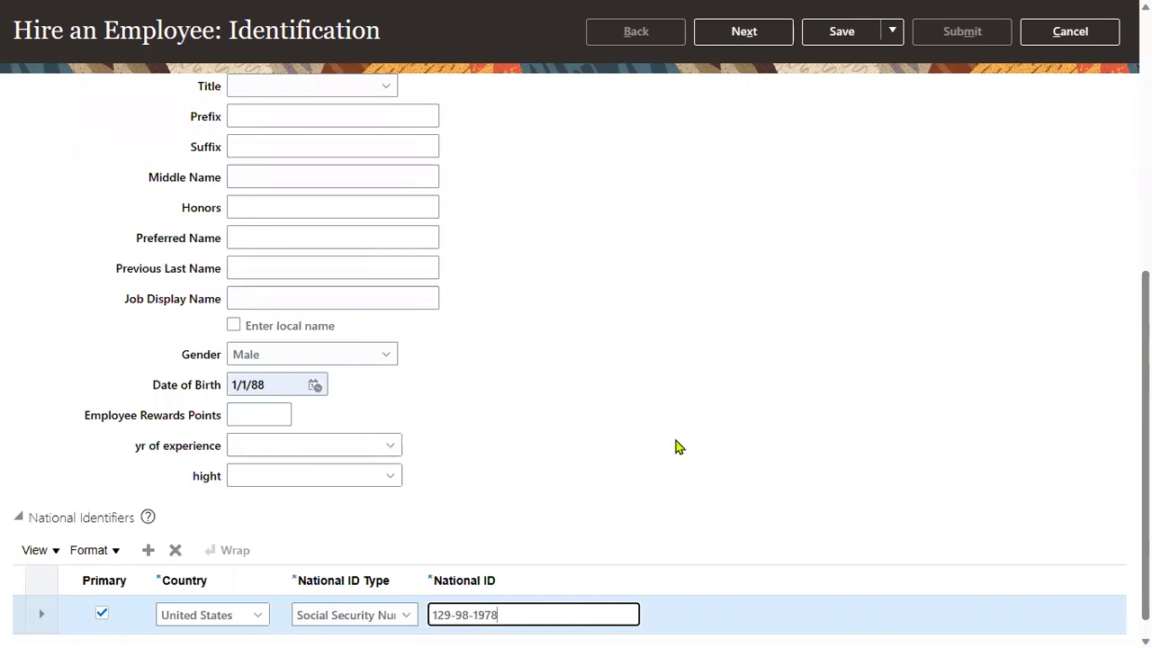
{"action": "scroll", "coordinate": [707, 429], "scroll_direction": "up", "scroll_amount": 6}
{"action": "left_click", "coordinate": [743, 142]}
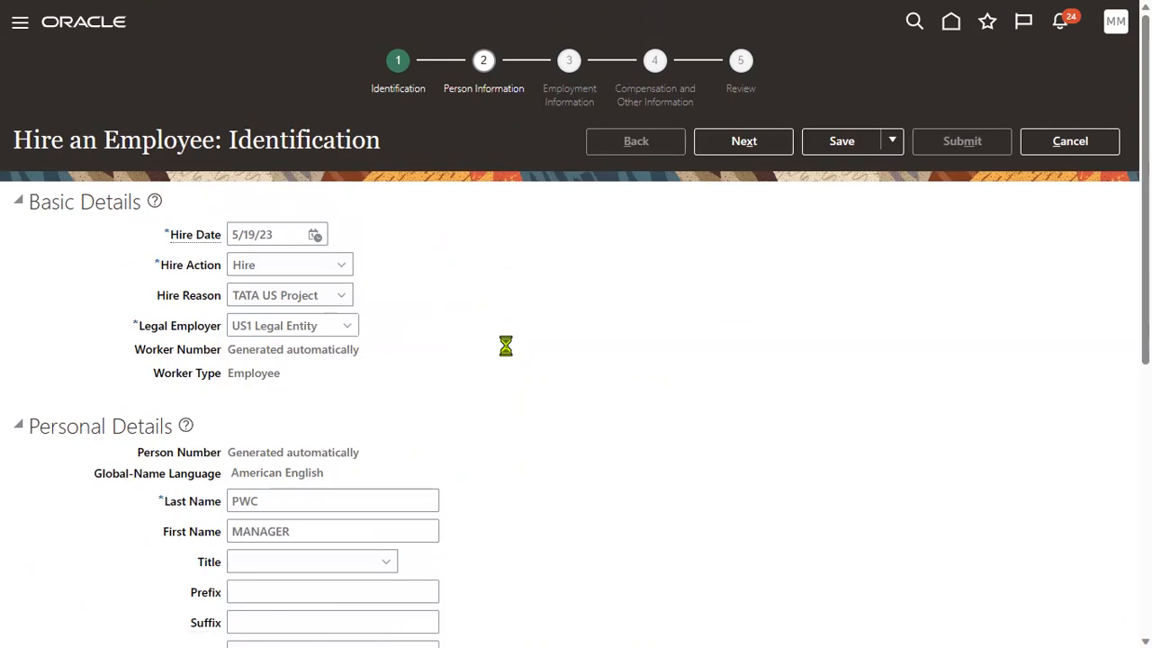
Fill Address Line 1 and ZIP Code from saved suggestions.
{"action": "left_click", "coordinate": [258, 398]}
{"action": "left_click", "coordinate": [273, 451]}
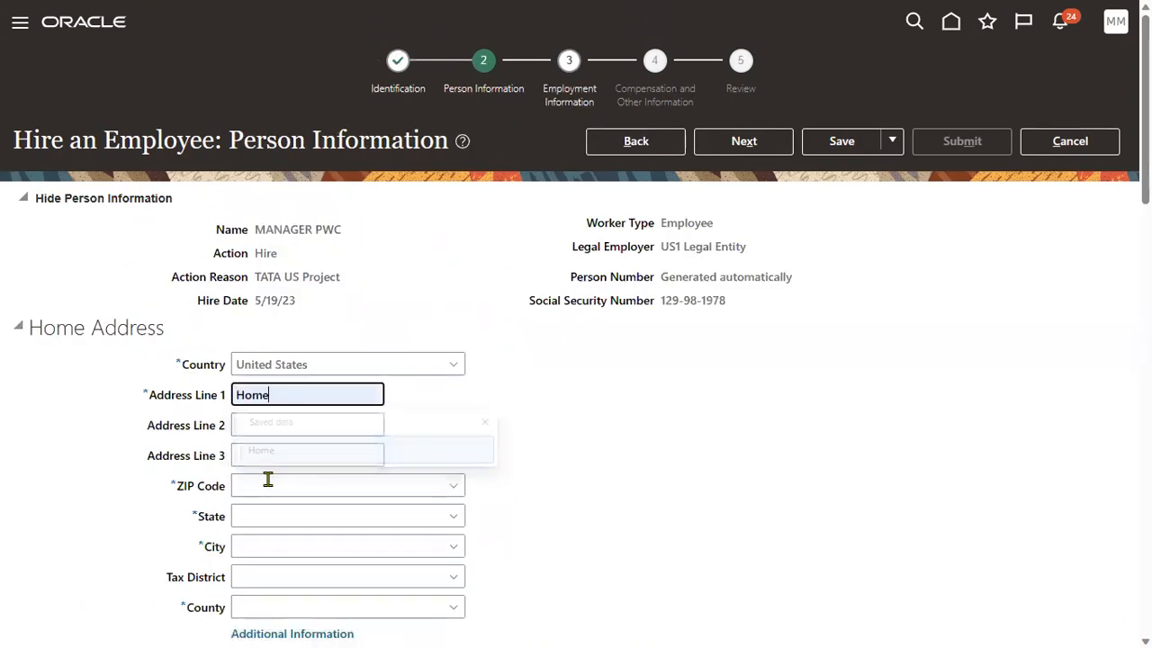
{"action": "left_click", "coordinate": [267, 486]}
{"action": "left_click", "coordinate": [278, 543]}
{"action": "scroll", "coordinate": [209, 423], "scroll_direction": "down", "scroll_amount": 4}
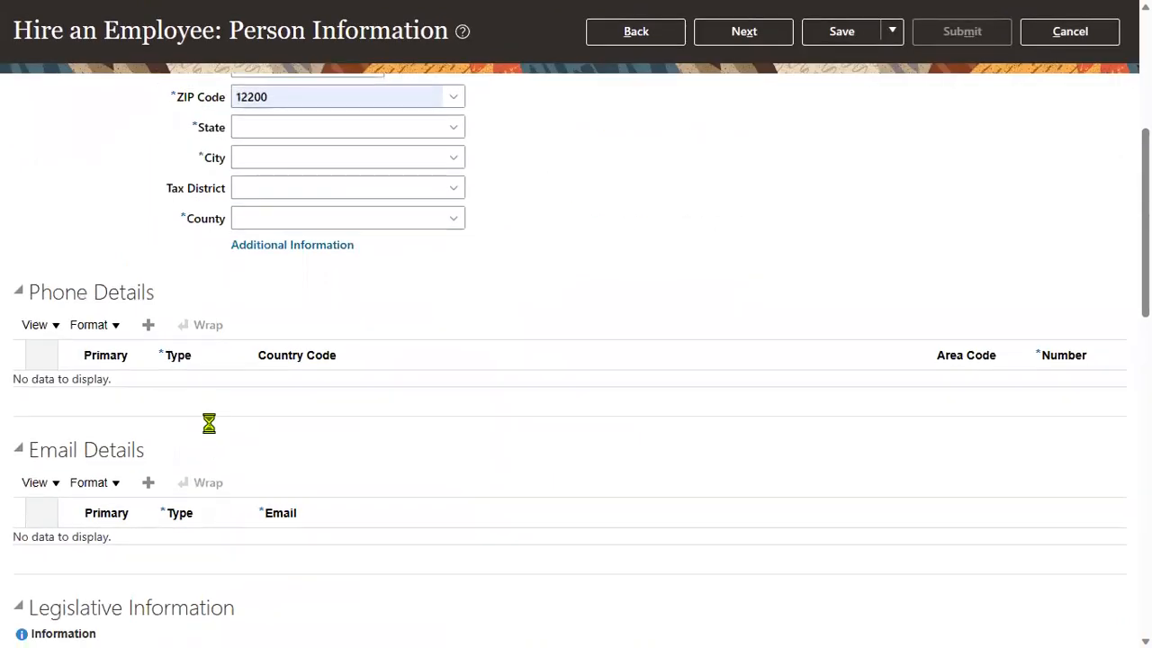
{"action": "scroll", "coordinate": [108, 387], "scroll_direction": "down", "scroll_amount": 6}
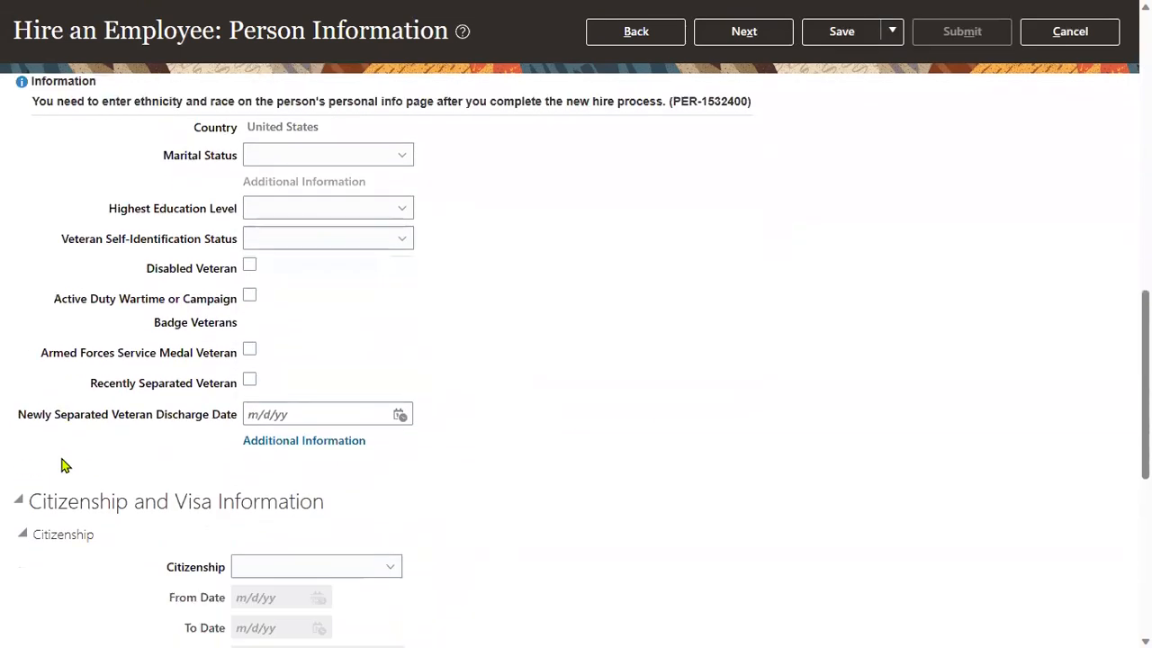
{"action": "scroll", "coordinate": [63, 465], "scroll_direction": "down", "scroll_amount": 3}
{"action": "scroll", "coordinate": [149, 440], "scroll_direction": "down", "scroll_amount": 3}
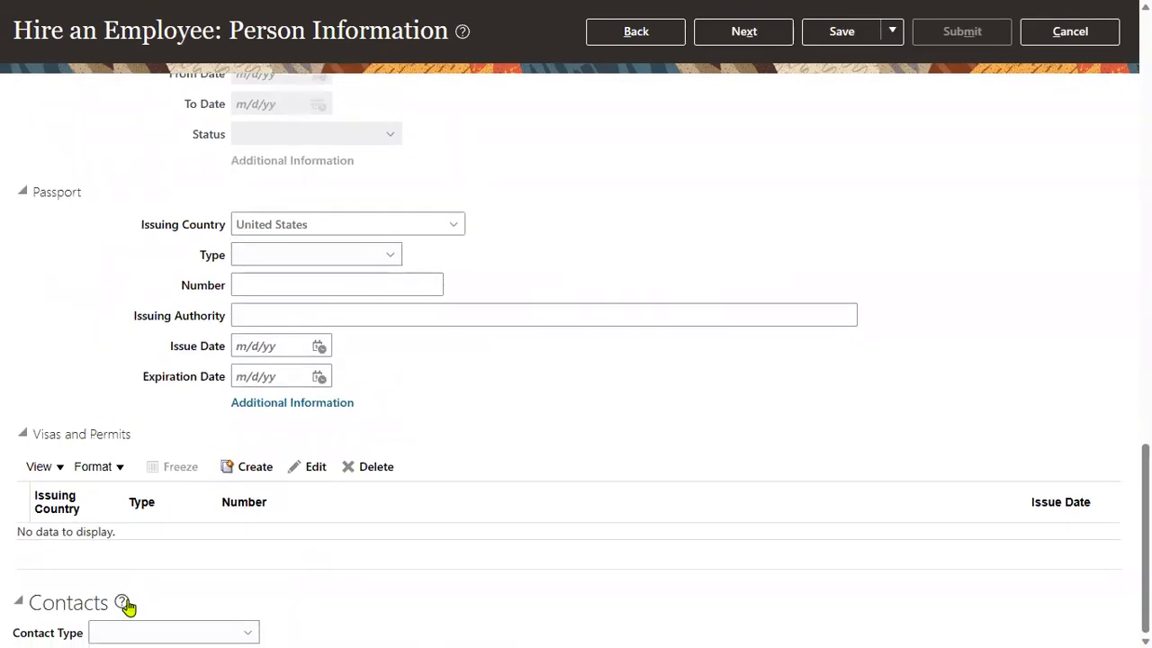
Add a Brother-type contact with the contact's last and first names, then advance to Employment Information.
{"action": "left_click", "coordinate": [147, 631]}
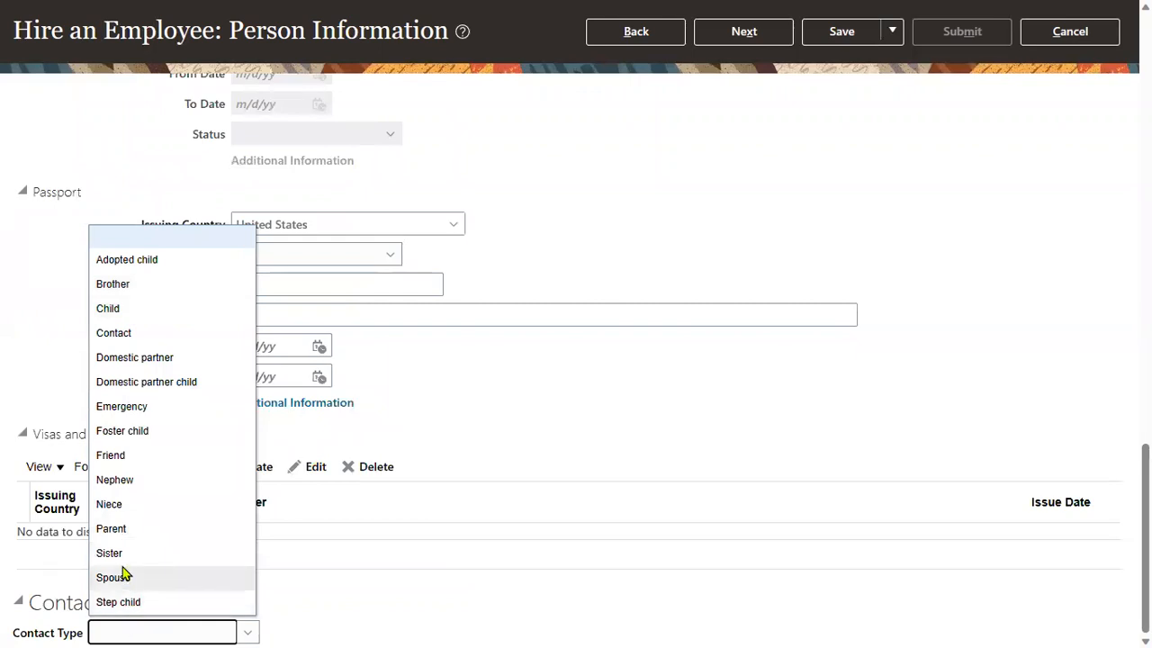
{"action": "left_click", "coordinate": [126, 285]}
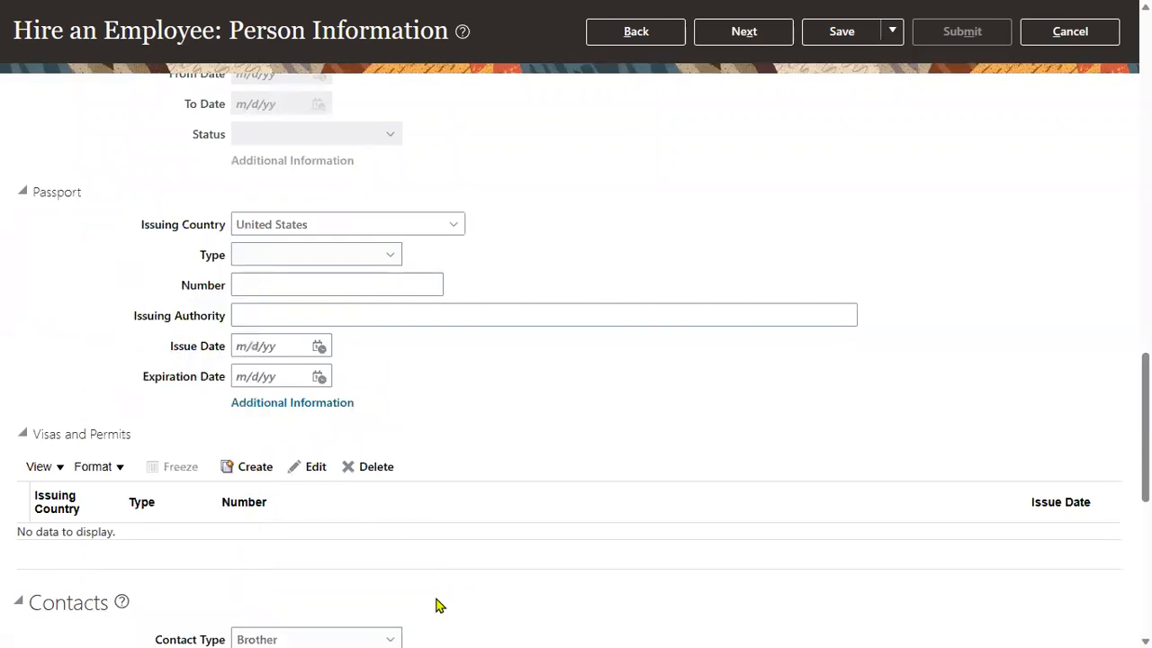
{"action": "scroll", "coordinate": [438, 606], "scroll_direction": "down", "scroll_amount": 5}
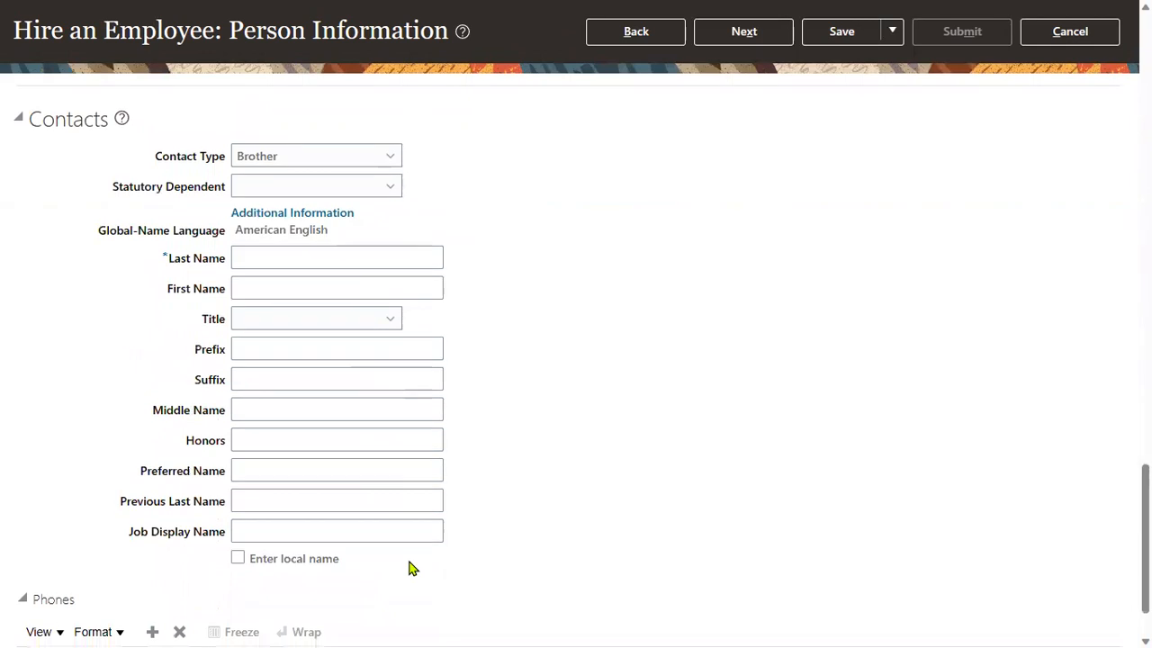
{"action": "left_click", "coordinate": [292, 255]}
{"action": "type", "text": "PWC"}
{"action": "key", "text": "Tab"}
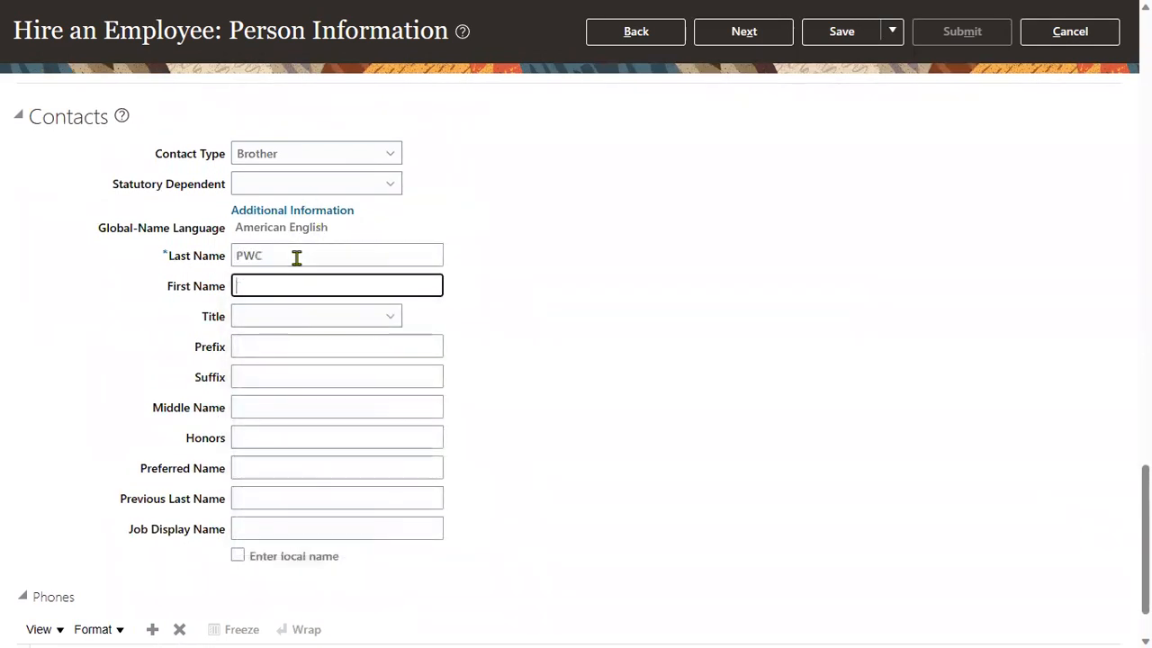
{"action": "type", "text": "Brother"}
{"action": "left_click", "coordinate": [558, 465]}
{"action": "scroll", "coordinate": [468, 532], "scroll_direction": "down", "scroll_amount": 1}
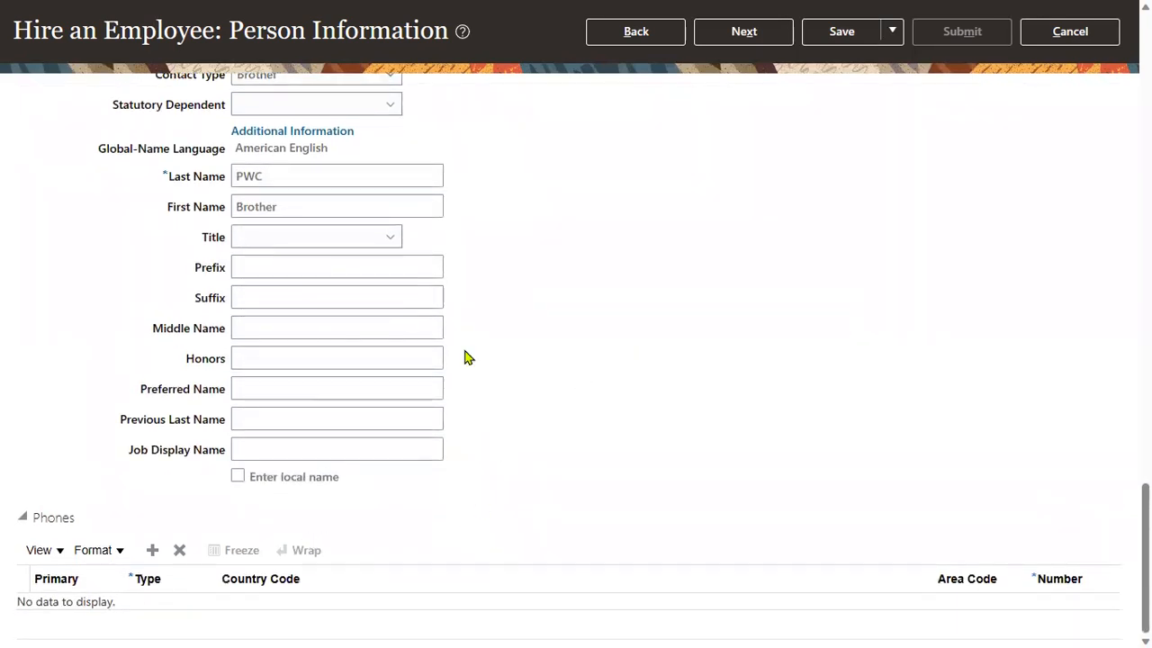
{"action": "left_click", "coordinate": [764, 36]}
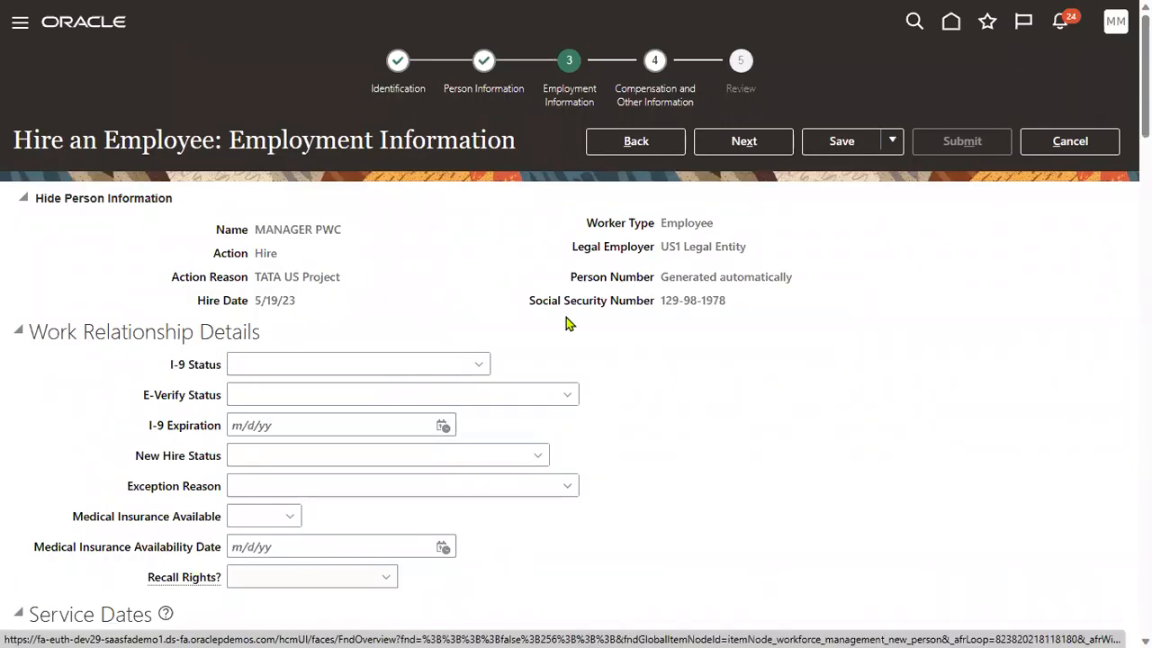
Check the US1 Legal Entity legal employer and choose US1 Business Unit.
{"action": "scroll", "coordinate": [563, 324], "scroll_direction": "down", "scroll_amount": 10}
{"action": "left_click", "coordinate": [316, 274]}
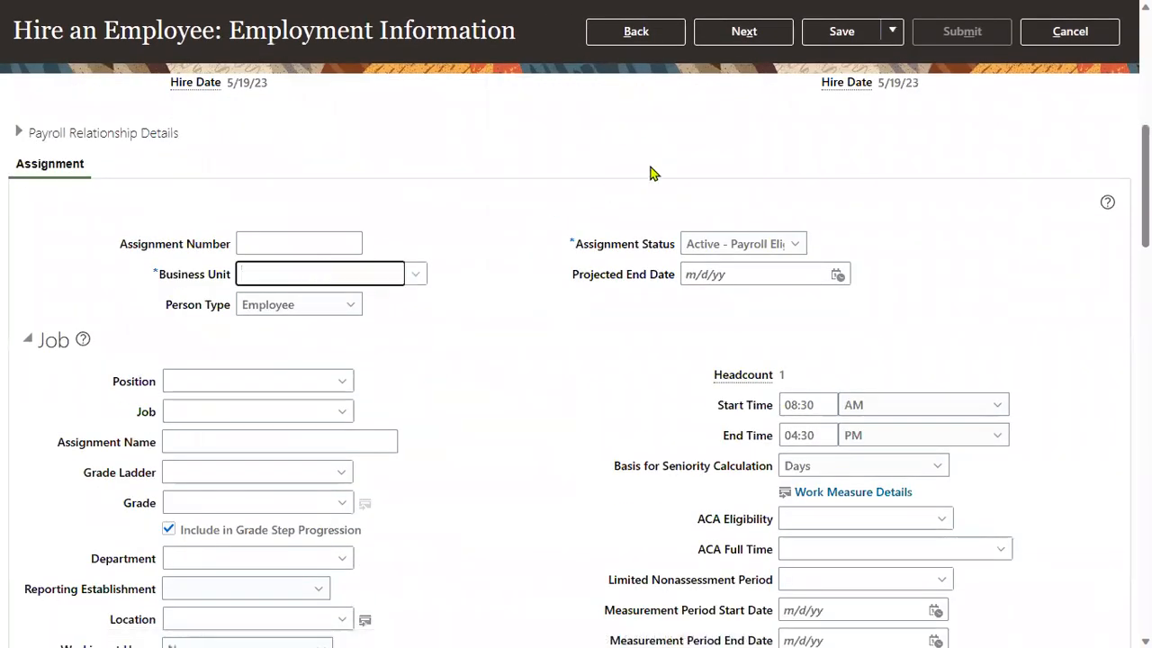
{"action": "scroll", "coordinate": [651, 180], "scroll_direction": "up", "scroll_amount": 5}
{"action": "scroll", "coordinate": [611, 173], "scroll_direction": "up", "scroll_amount": 3}
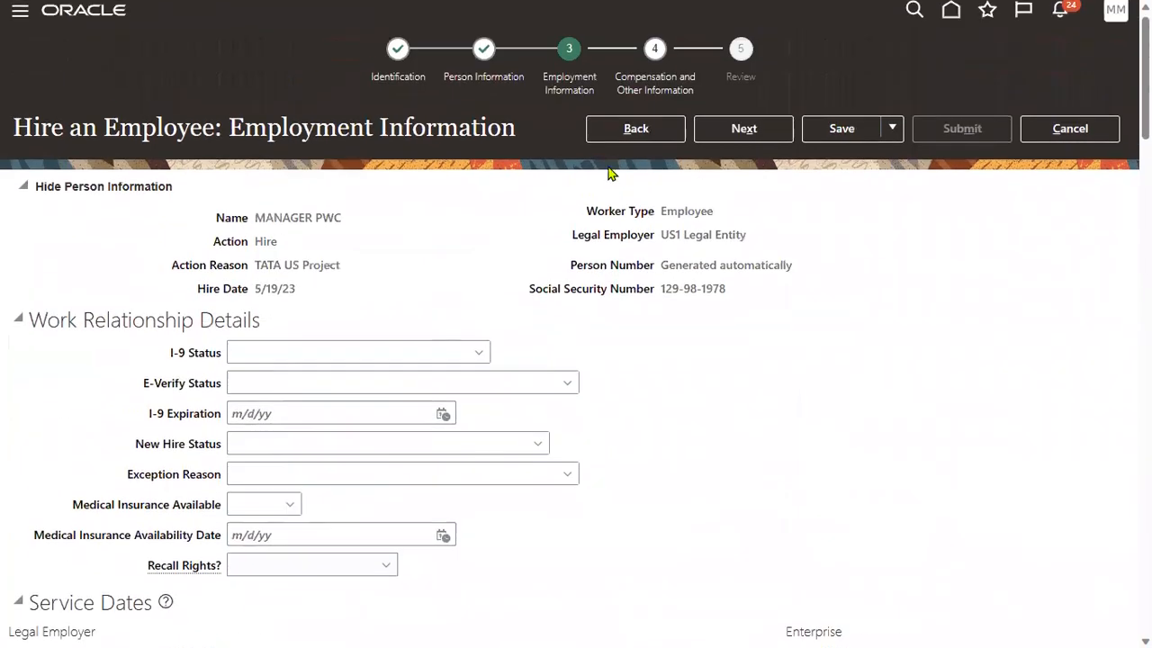
{"action": "left_click_drag", "start_coordinate": [664, 249], "coordinate": [753, 249]}
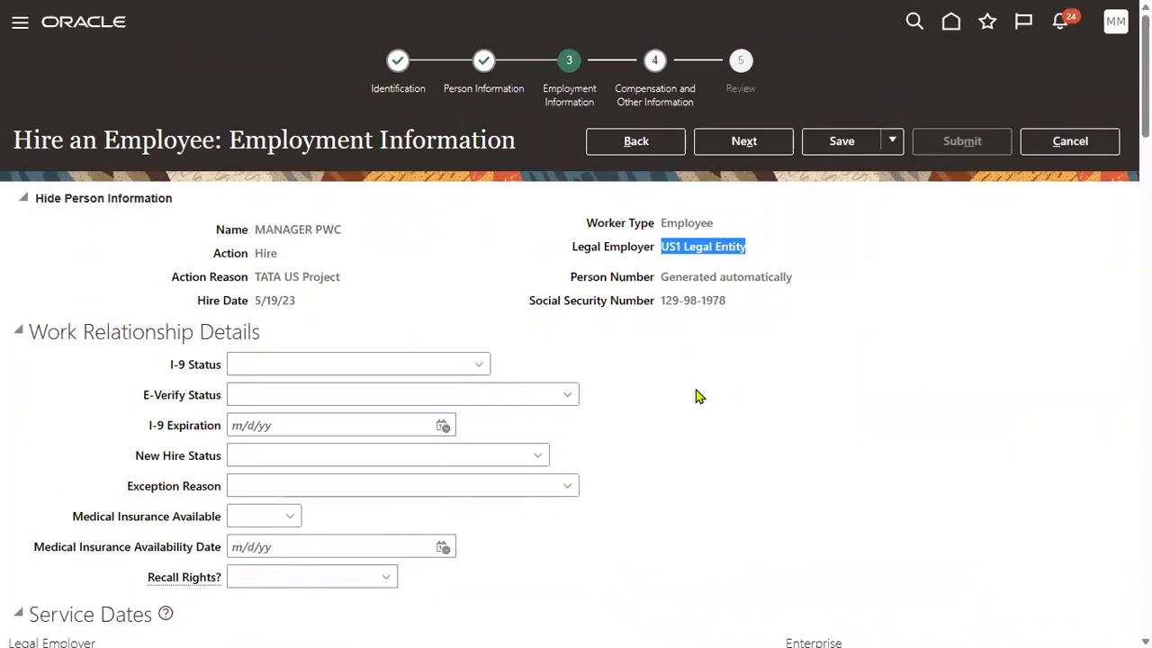
{"action": "scroll", "coordinate": [576, 405], "scroll_direction": "down", "scroll_amount": 5}
{"action": "left_click", "coordinate": [348, 464]}
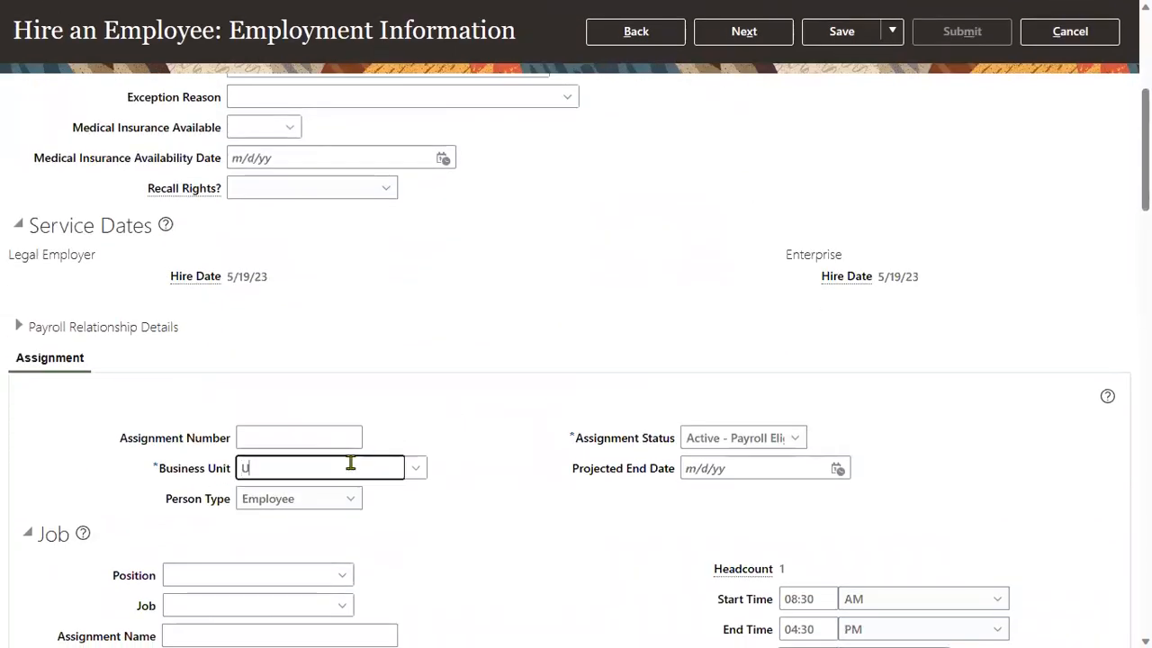
{"action": "left_click", "coordinate": [291, 496]}
Set the position to Clerk and Working as a Manager to Yes.
{"action": "scroll", "coordinate": [445, 513], "scroll_direction": "down", "scroll_amount": 3}
{"action": "left_click", "coordinate": [210, 382]}
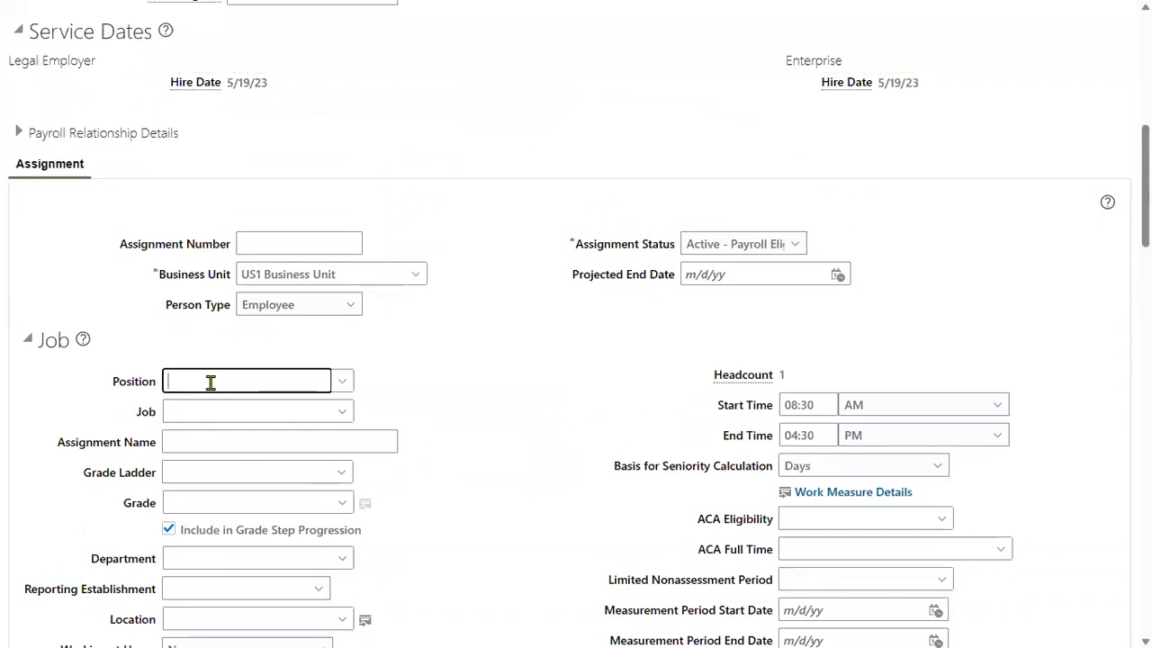
{"action": "type", "text": "Clerk"}
{"action": "left_click", "coordinate": [304, 420]}
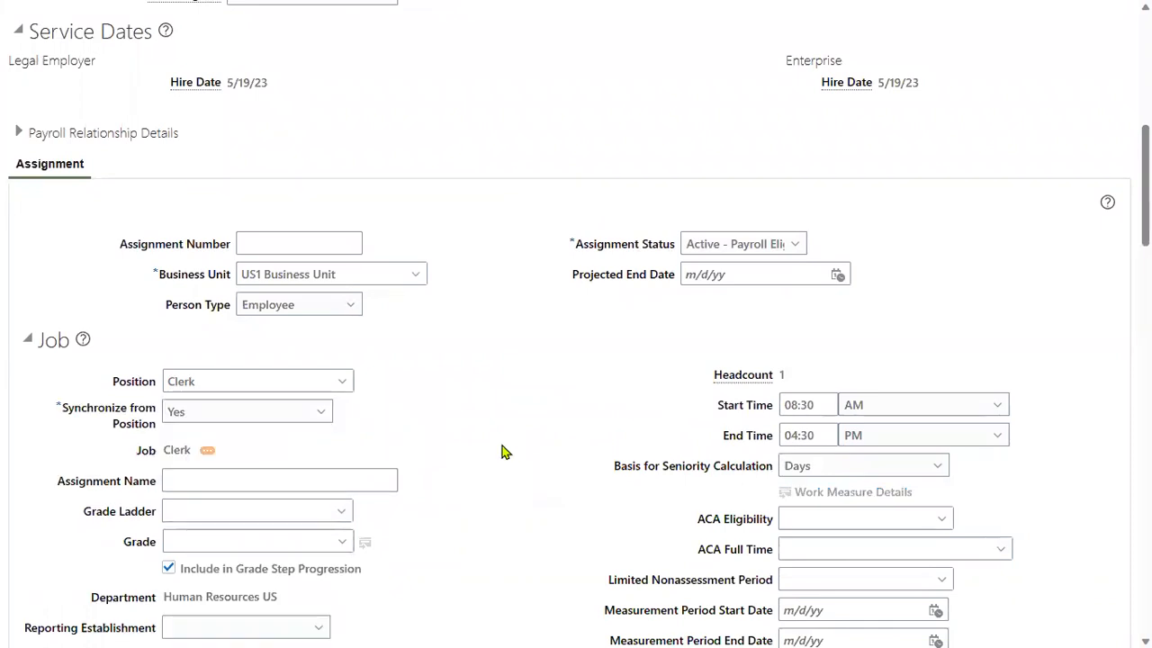
{"action": "scroll", "coordinate": [504, 454], "scroll_direction": "down", "scroll_amount": 3}
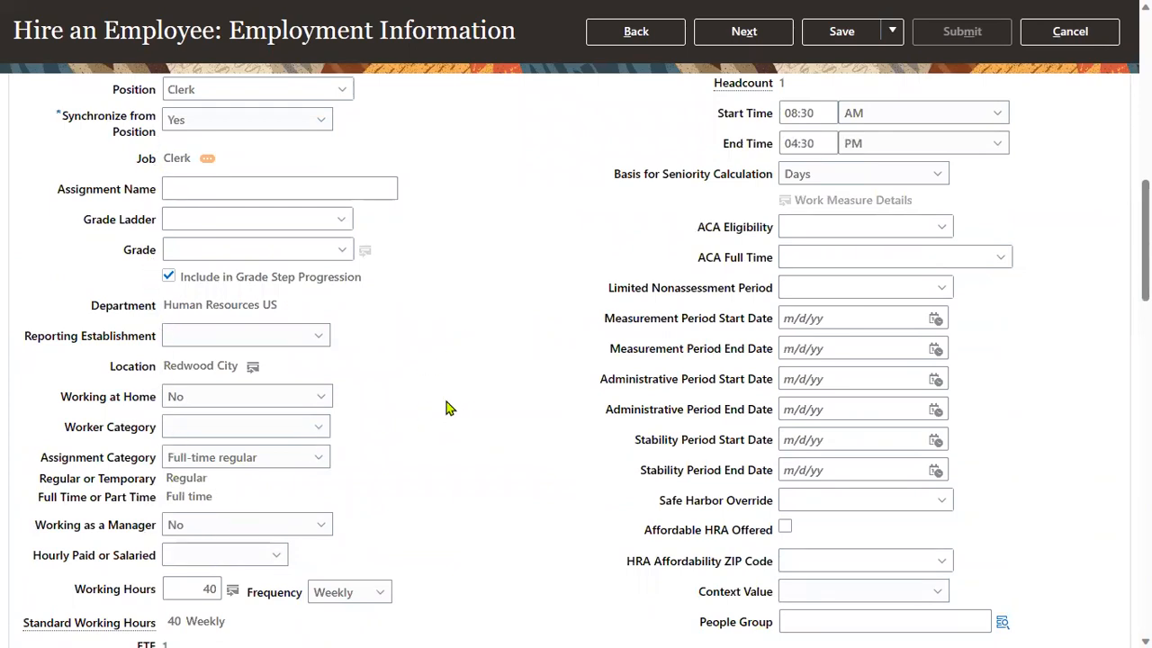
{"action": "scroll", "coordinate": [443, 409], "scroll_direction": "down", "scroll_amount": 3}
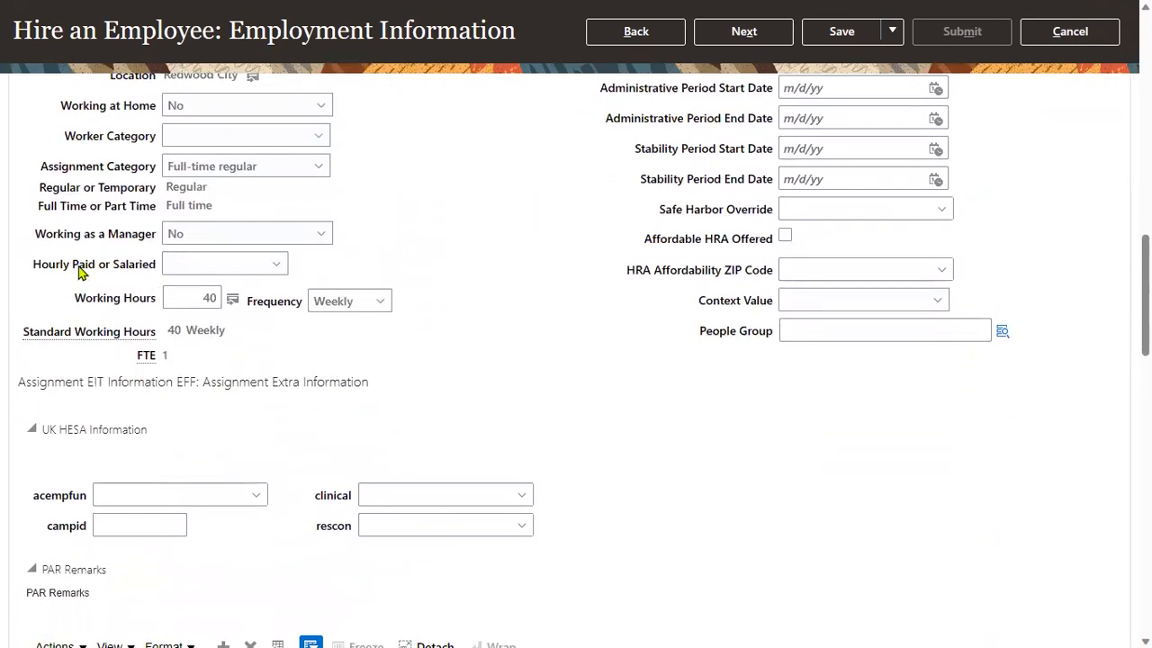
{"action": "left_click_drag", "start_coordinate": [36, 235], "coordinate": [154, 236]}
{"action": "left_click", "coordinate": [221, 238]}
{"action": "left_click", "coordinate": [191, 282]}
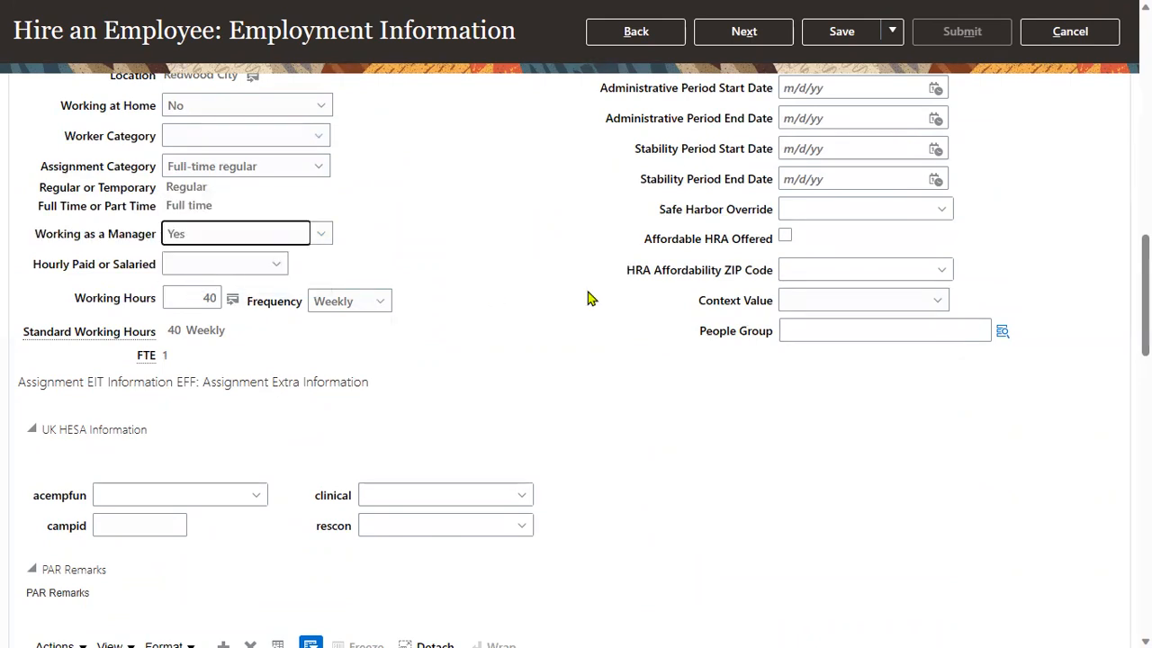
{"action": "left_click", "coordinate": [574, 307]}
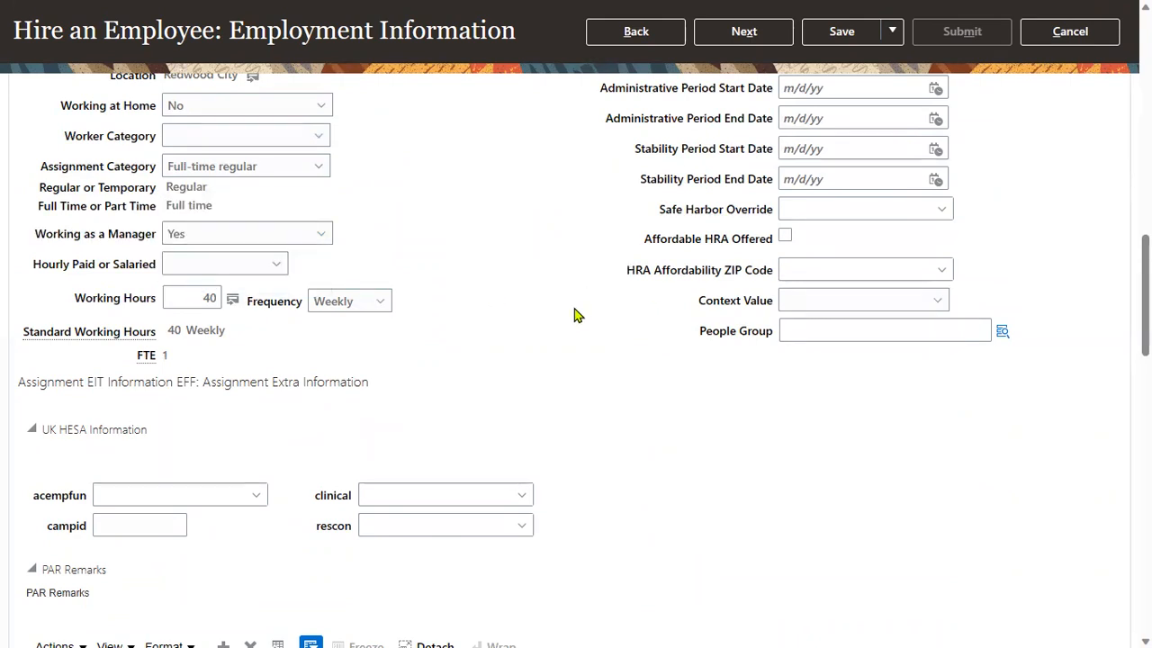
{"action": "scroll", "coordinate": [545, 371], "scroll_direction": "up", "scroll_amount": 15}
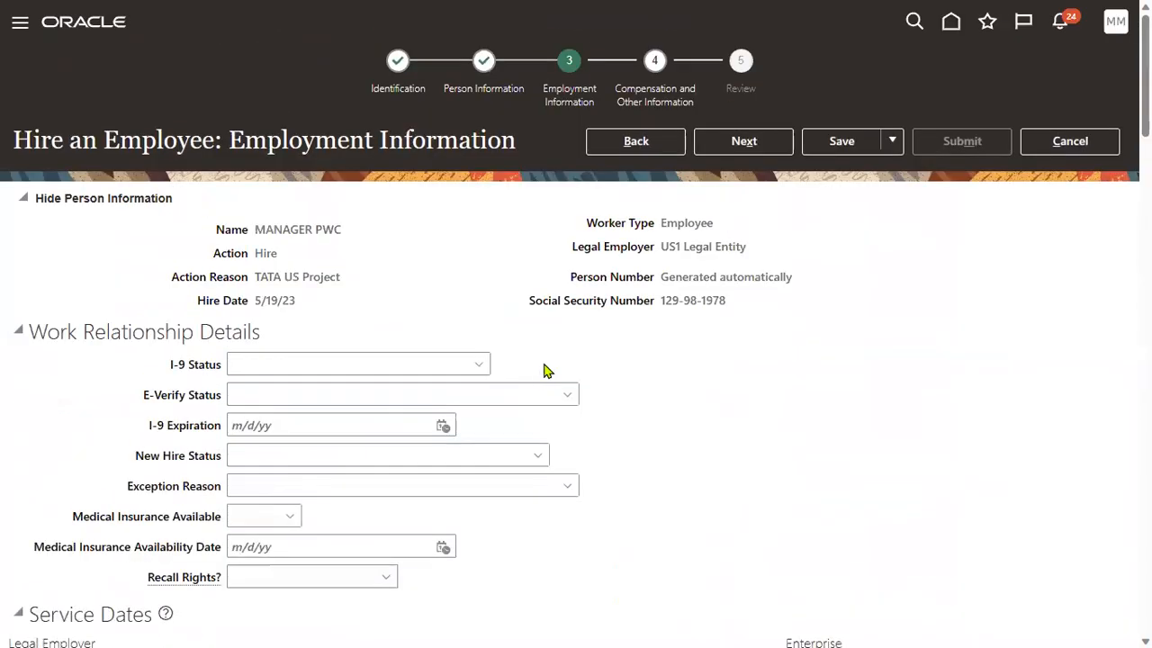
Submit the first hire request from the Review step, confirming the warning and the acknowledgement.
{"action": "left_click", "coordinate": [761, 144]}
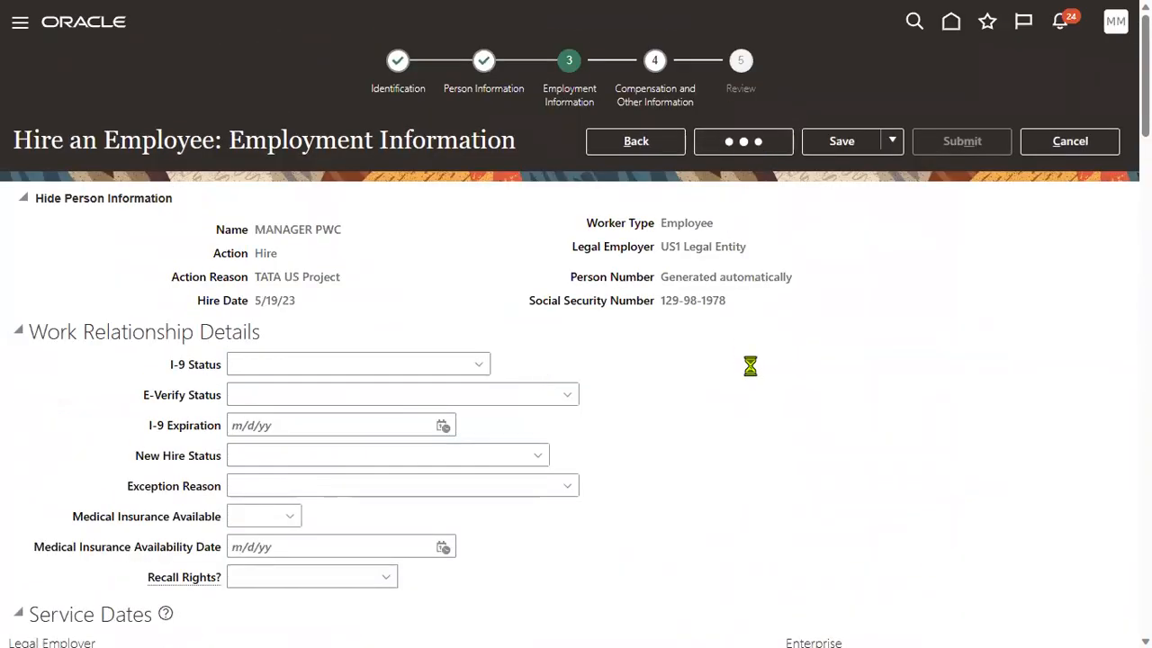
{"action": "left_click", "coordinate": [758, 146]}
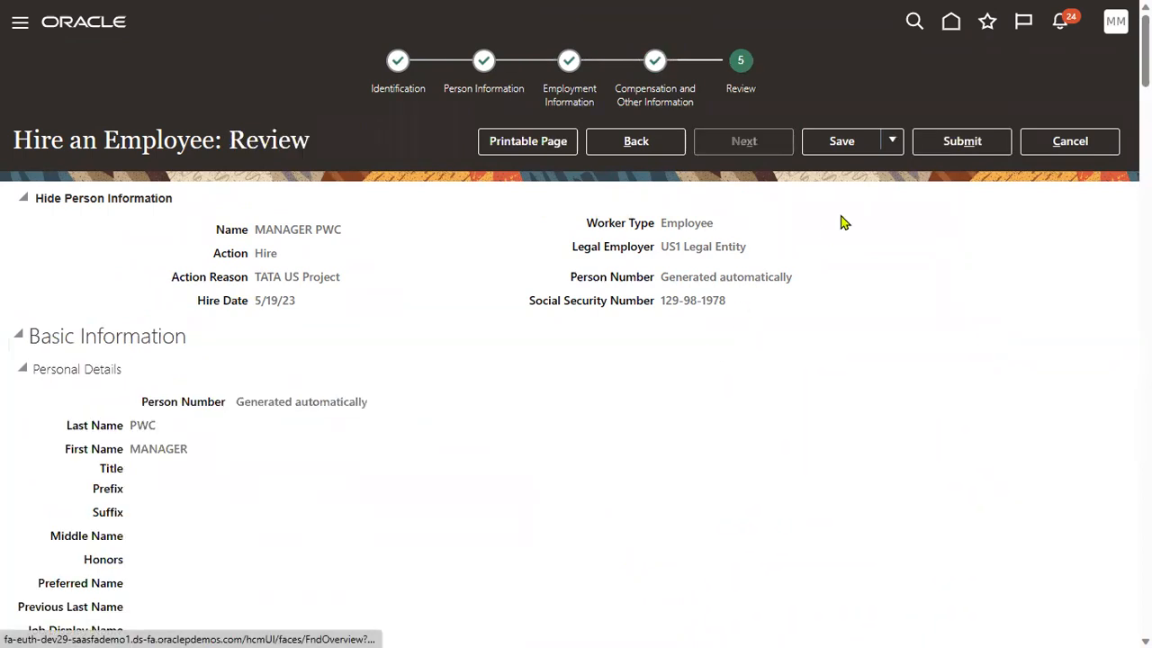
{"action": "left_click", "coordinate": [962, 142]}
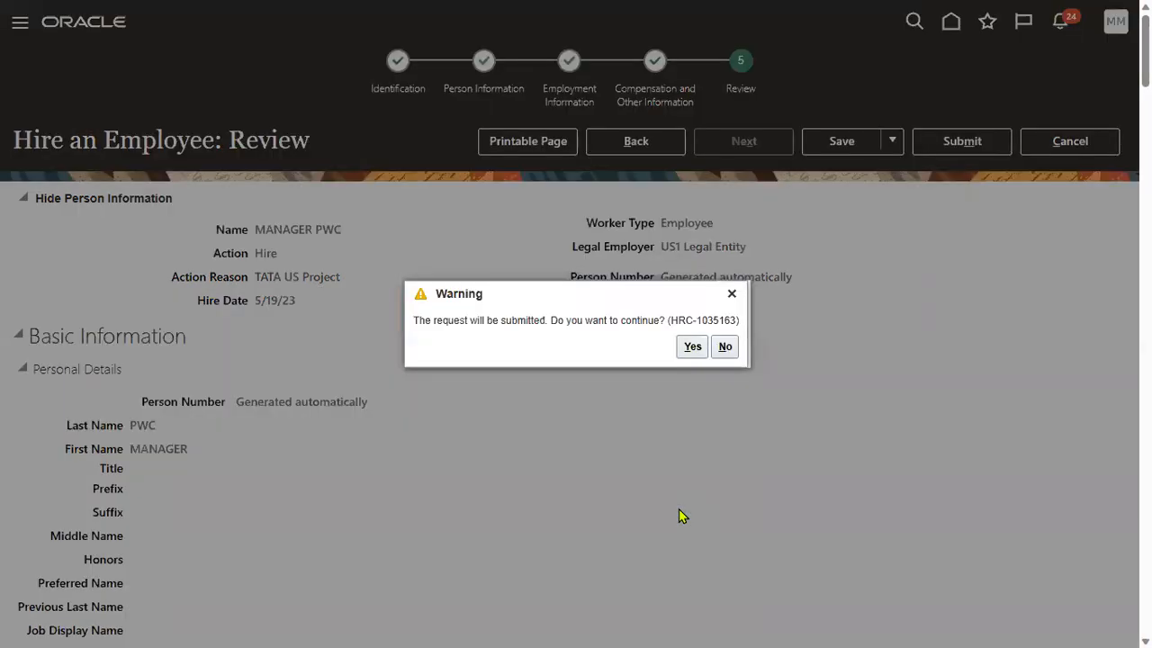
{"action": "left_click", "coordinate": [700, 347]}
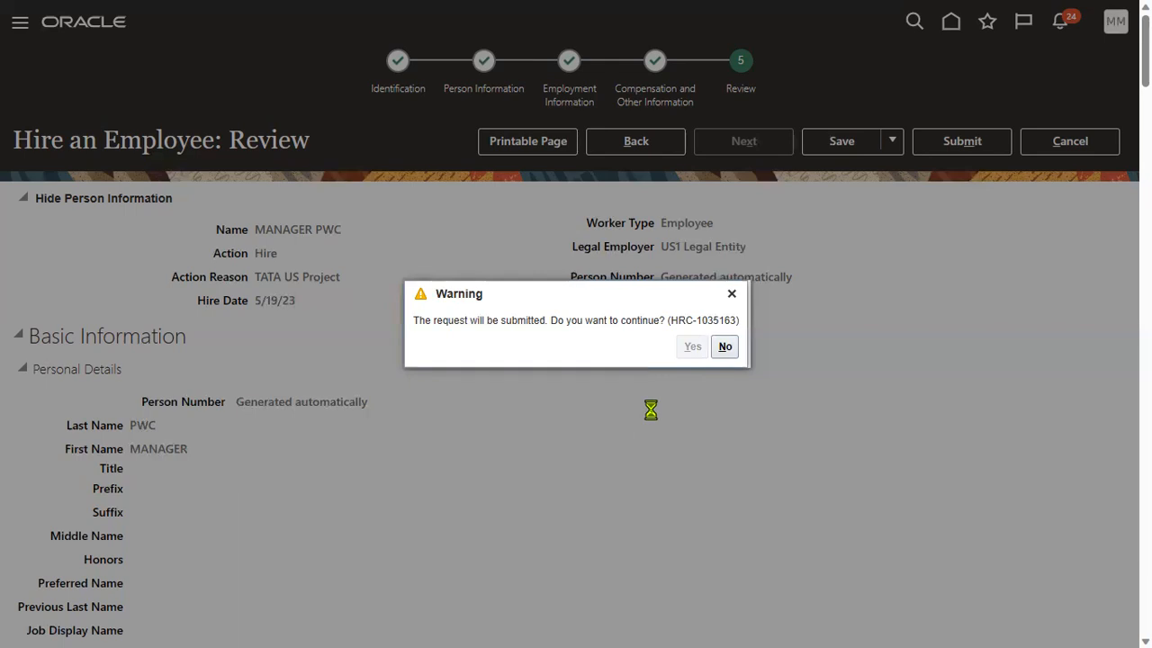
{"action": "left_click", "coordinate": [630, 353]}
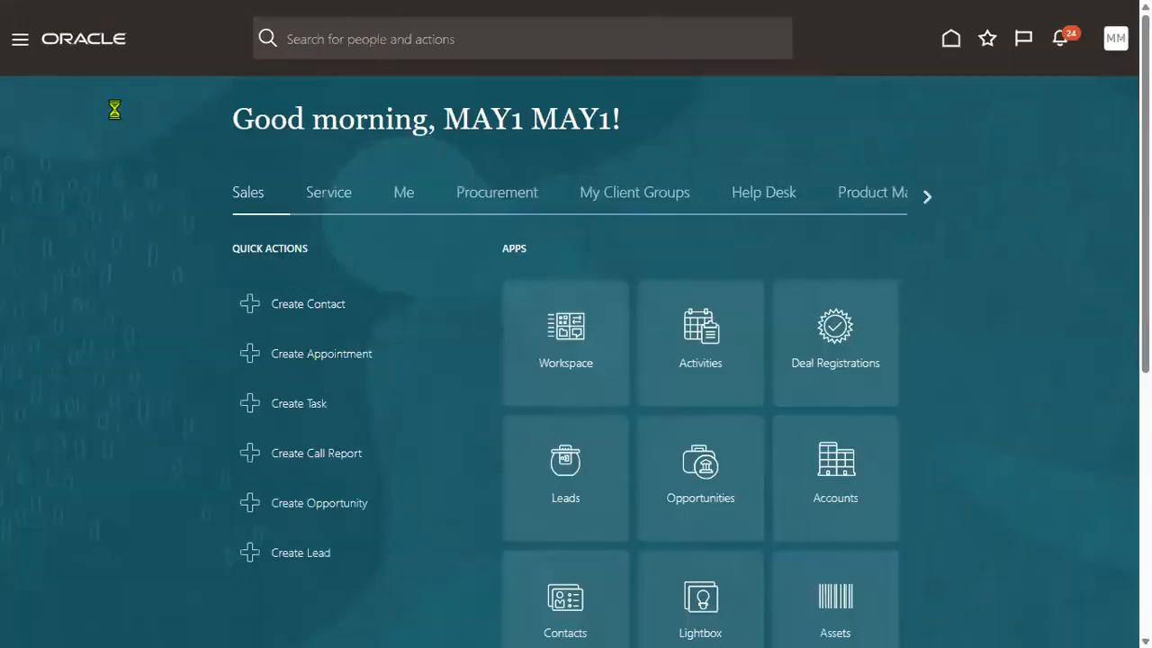
Start another hire with reason TATA US Project and legal employer US1 Legal Entity.
{"action": "left_click", "coordinate": [20, 54]}
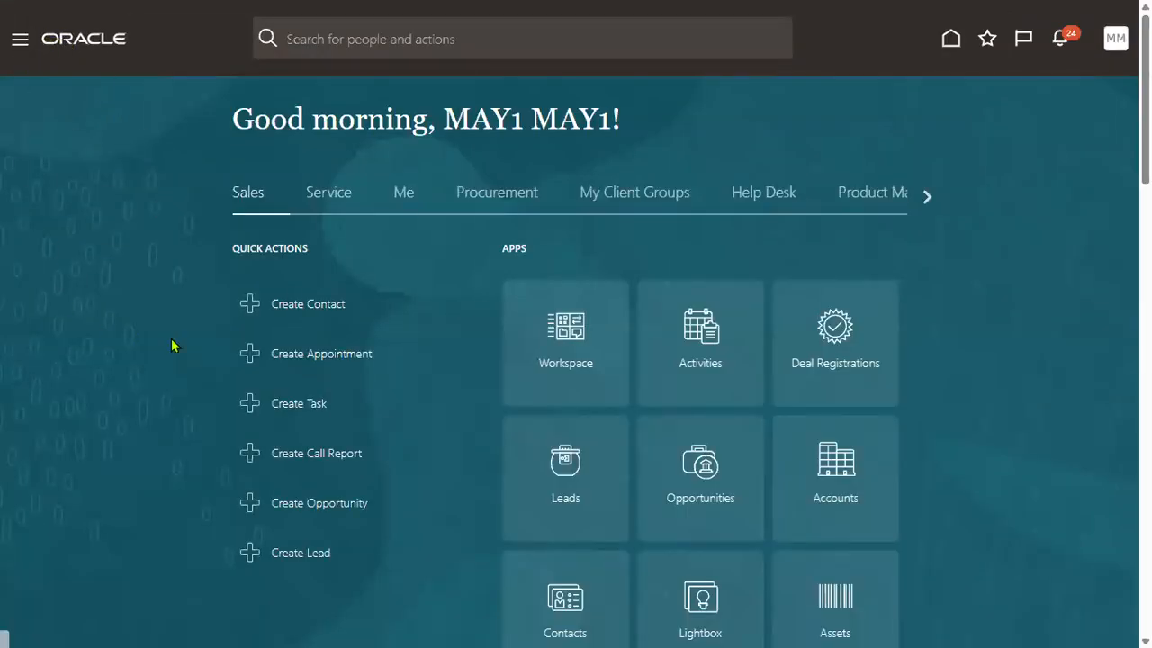
{"action": "left_click", "coordinate": [279, 260]}
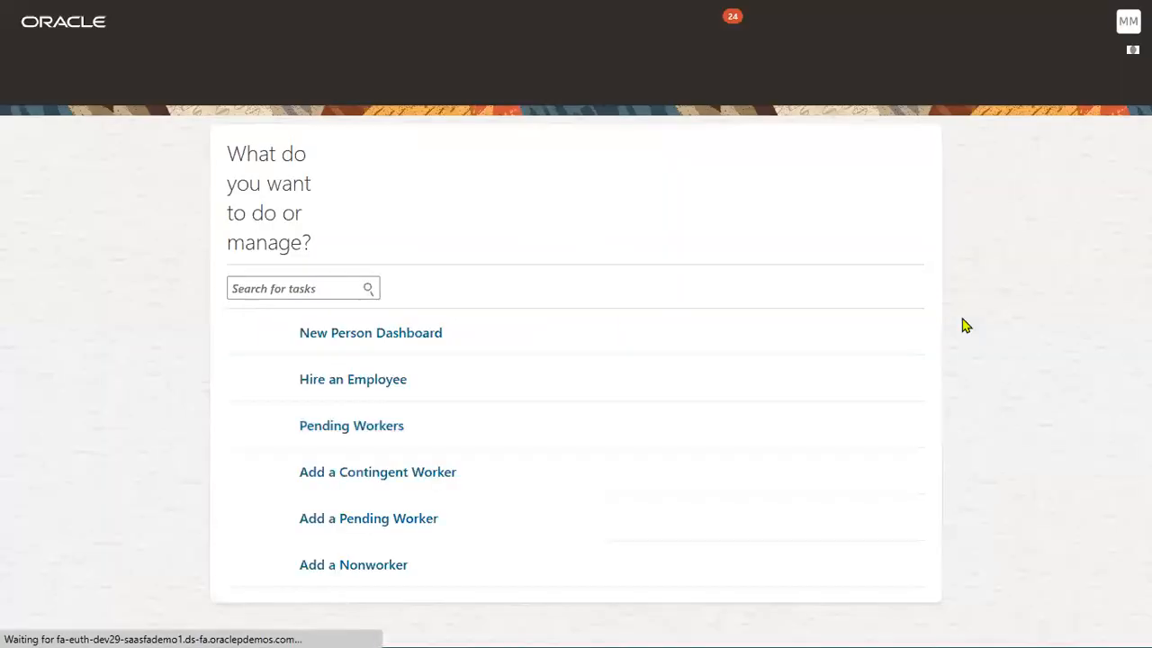
{"action": "left_click", "coordinate": [363, 307]}
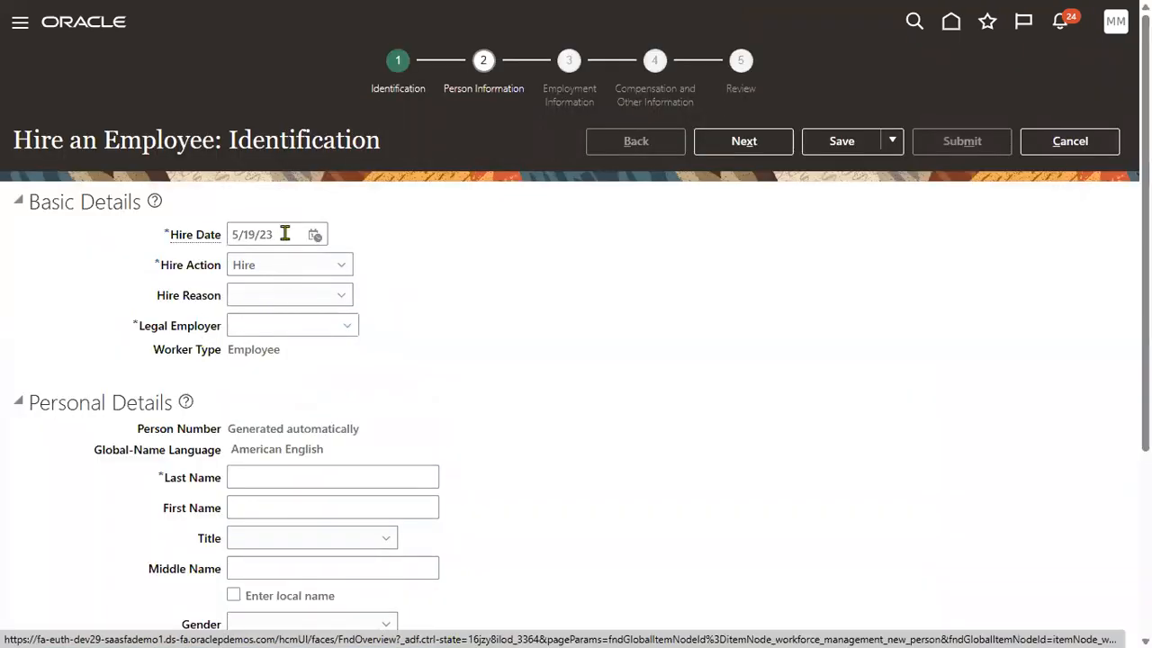
{"action": "left_click", "coordinate": [293, 296]}
{"action": "left_click", "coordinate": [270, 388]}
{"action": "left_click", "coordinate": [263, 322]}
{"action": "type", "text": "US1"}
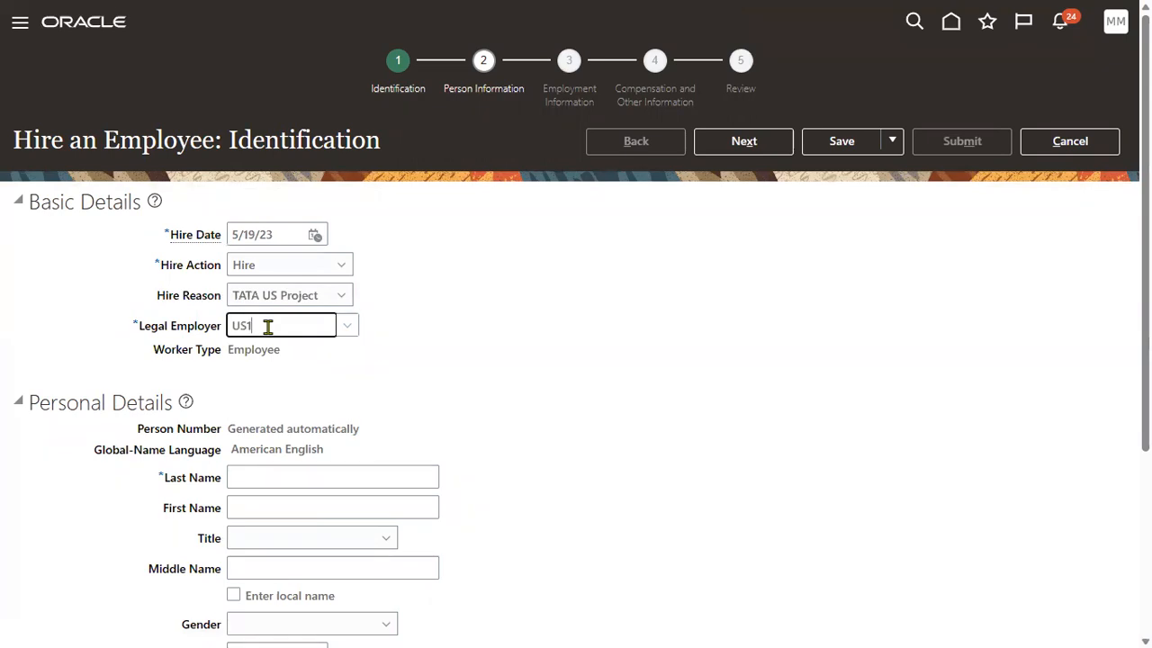
{"action": "left_click", "coordinate": [306, 352]}
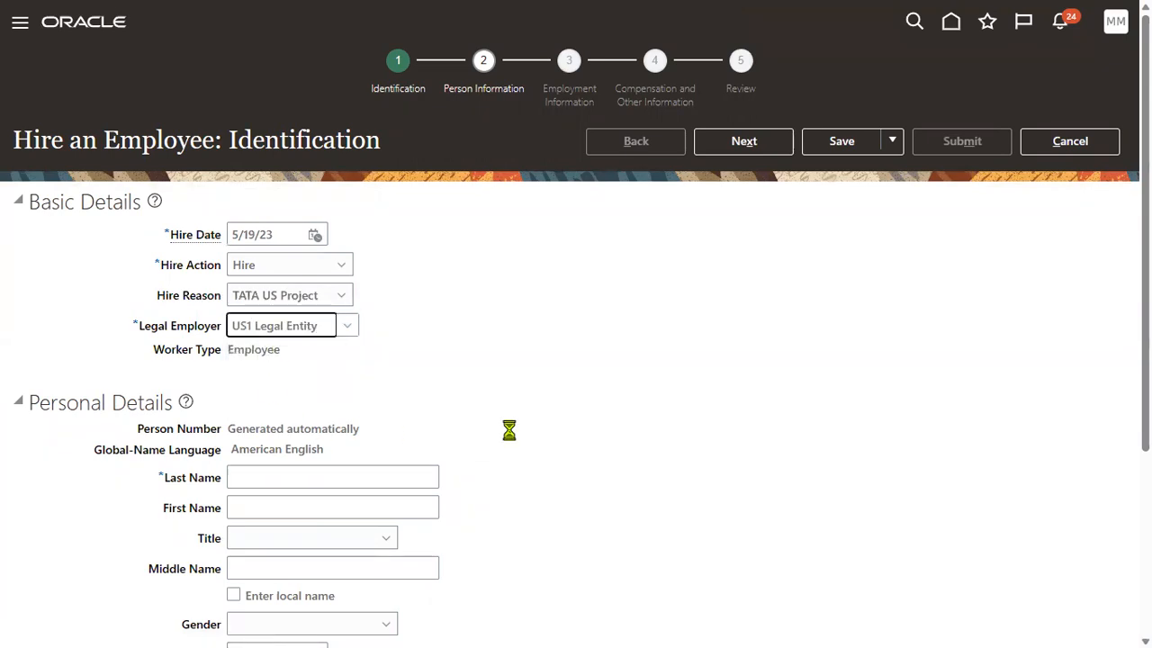
Enter the hire's last and first names, gender Male and birth date 1/1/88.
{"action": "left_click", "coordinate": [360, 504]}
{"action": "type", "text": "PWC"}
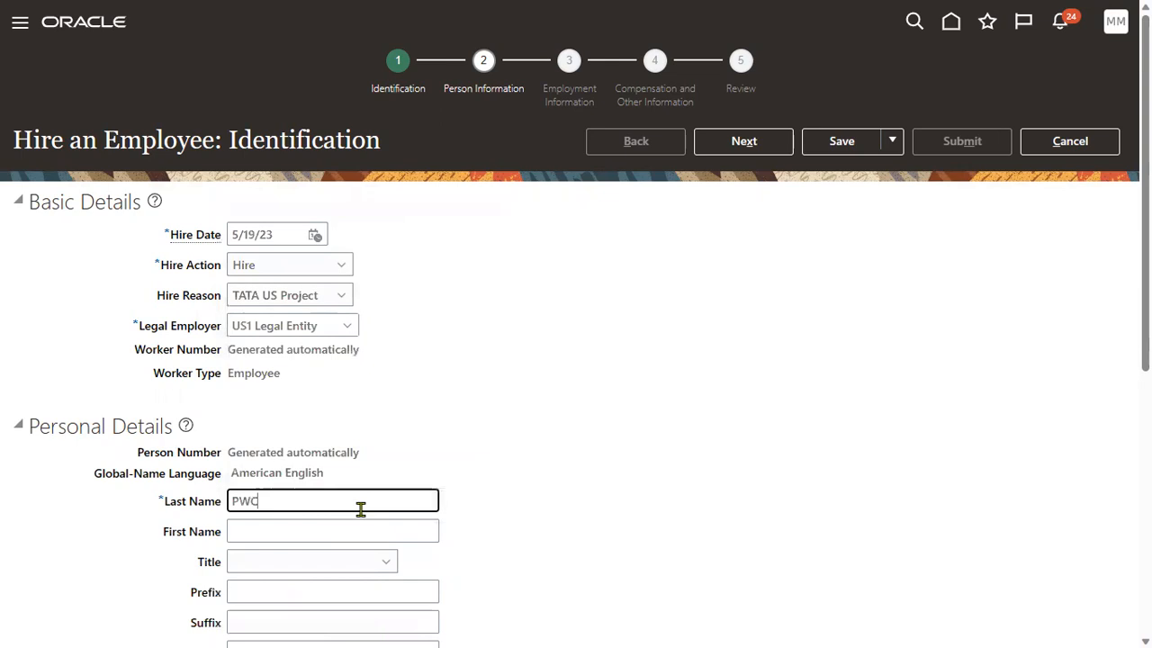
{"action": "key", "text": "Tab"}
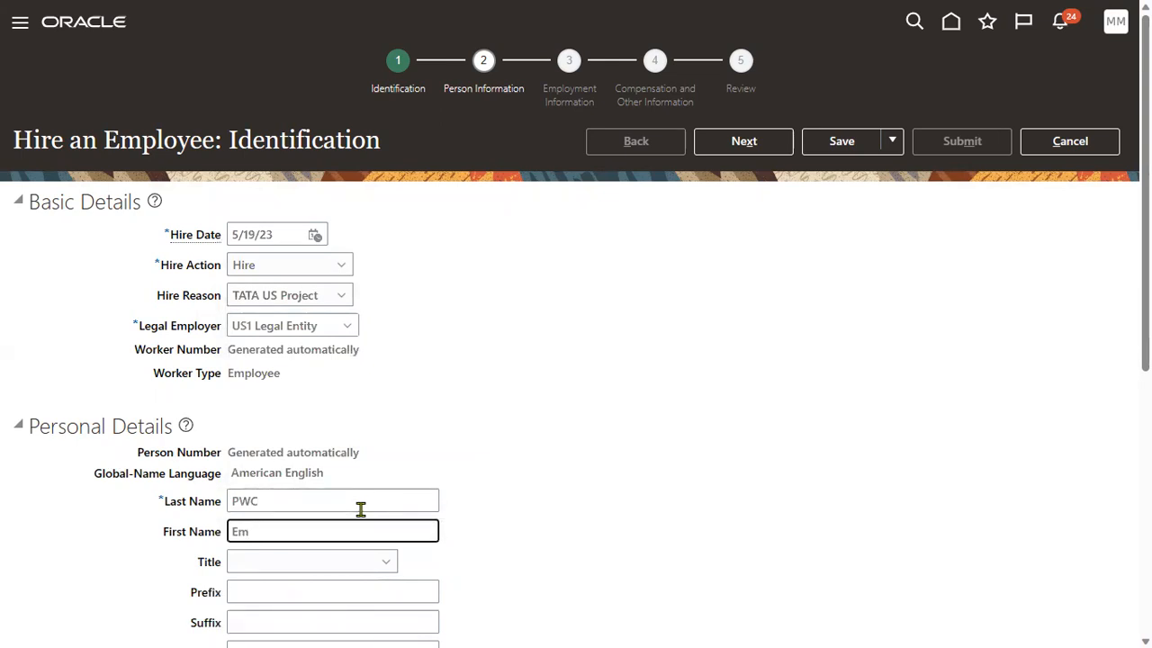
{"action": "left_click", "coordinate": [636, 450]}
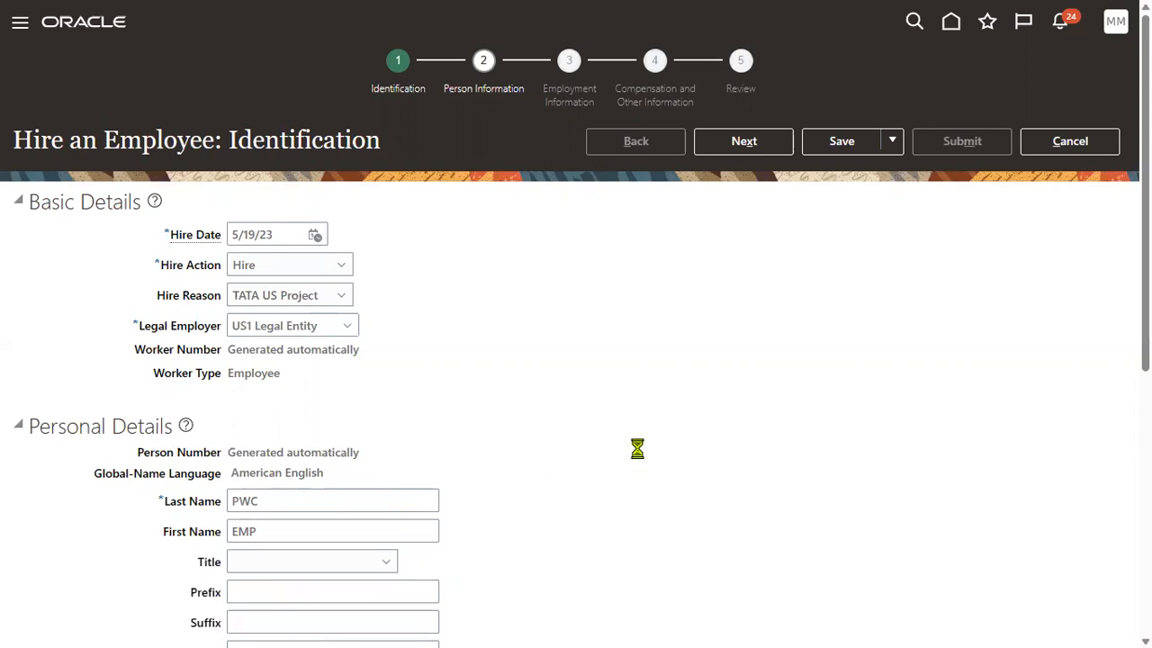
{"action": "scroll", "coordinate": [619, 444], "scroll_direction": "down", "scroll_amount": 5}
{"action": "left_click", "coordinate": [301, 441]}
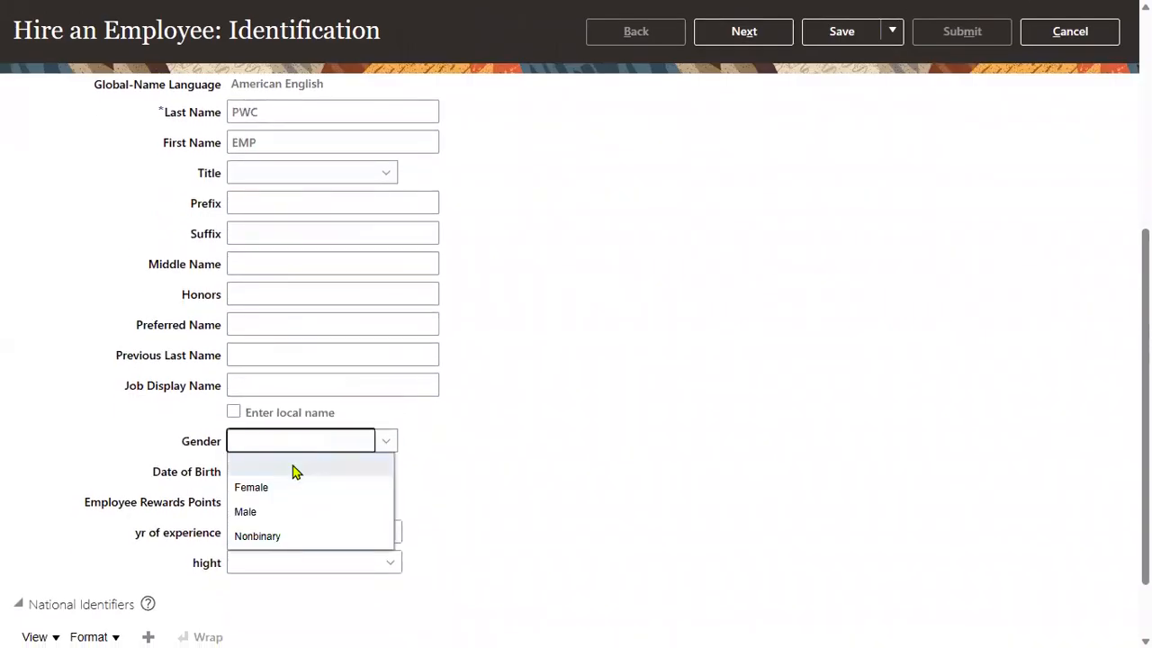
{"action": "left_click", "coordinate": [268, 511]}
{"action": "left_click", "coordinate": [306, 471]}
{"action": "left_click", "coordinate": [269, 535]}
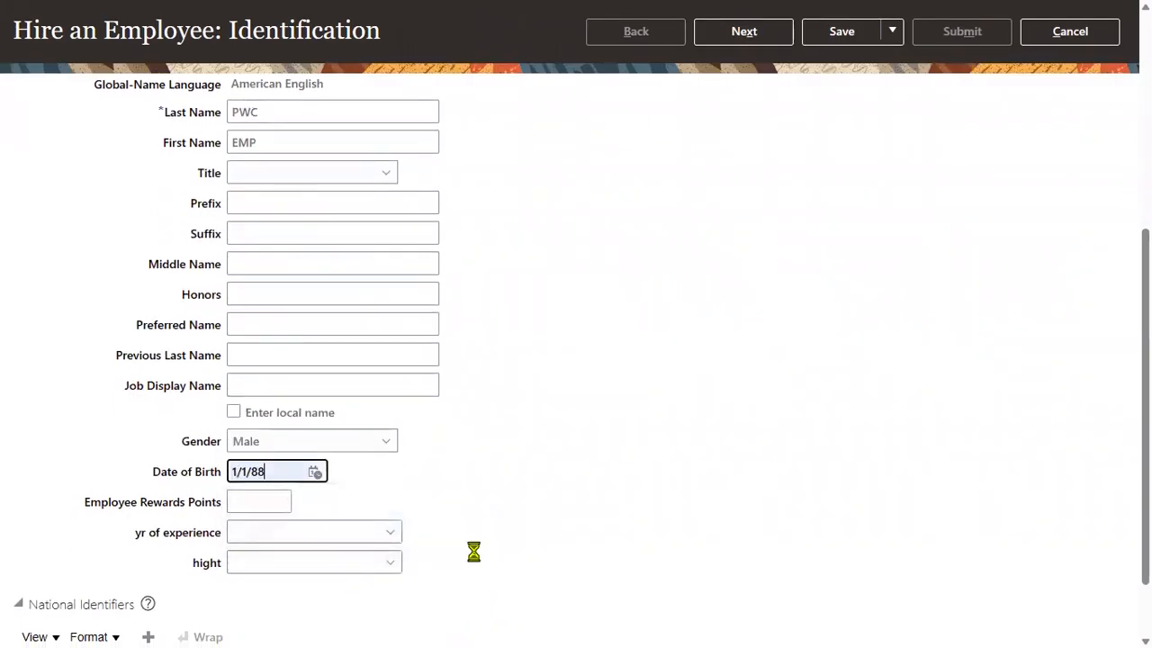
Add a Social Security Number national ID entry and continue to Person Information.
{"action": "scroll", "coordinate": [466, 547], "scroll_direction": "down", "scroll_amount": 1}
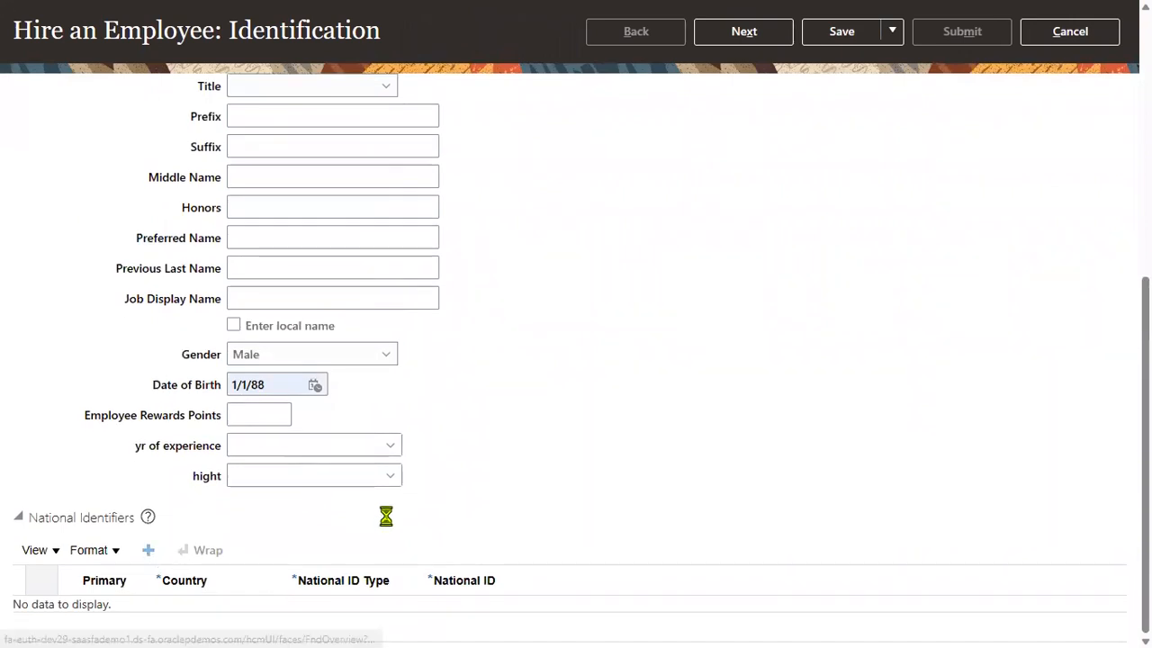
{"action": "left_click", "coordinate": [363, 615]}
{"action": "left_click", "coordinate": [362, 565]}
{"action": "left_click", "coordinate": [455, 608]}
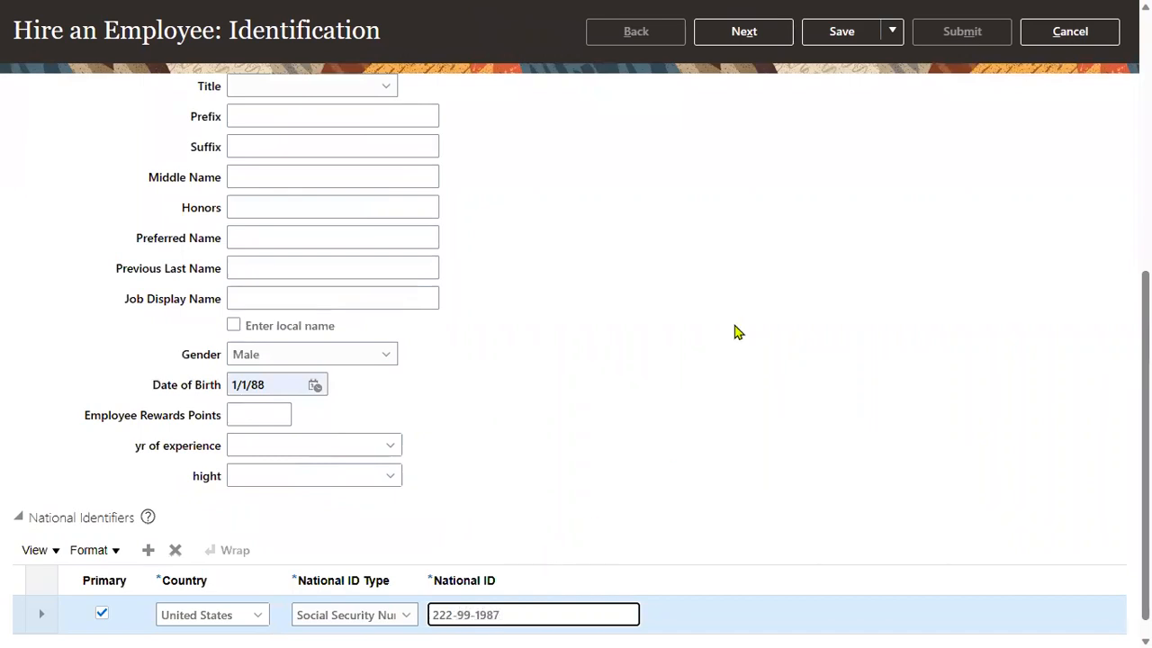
{"action": "left_click", "coordinate": [748, 41]}
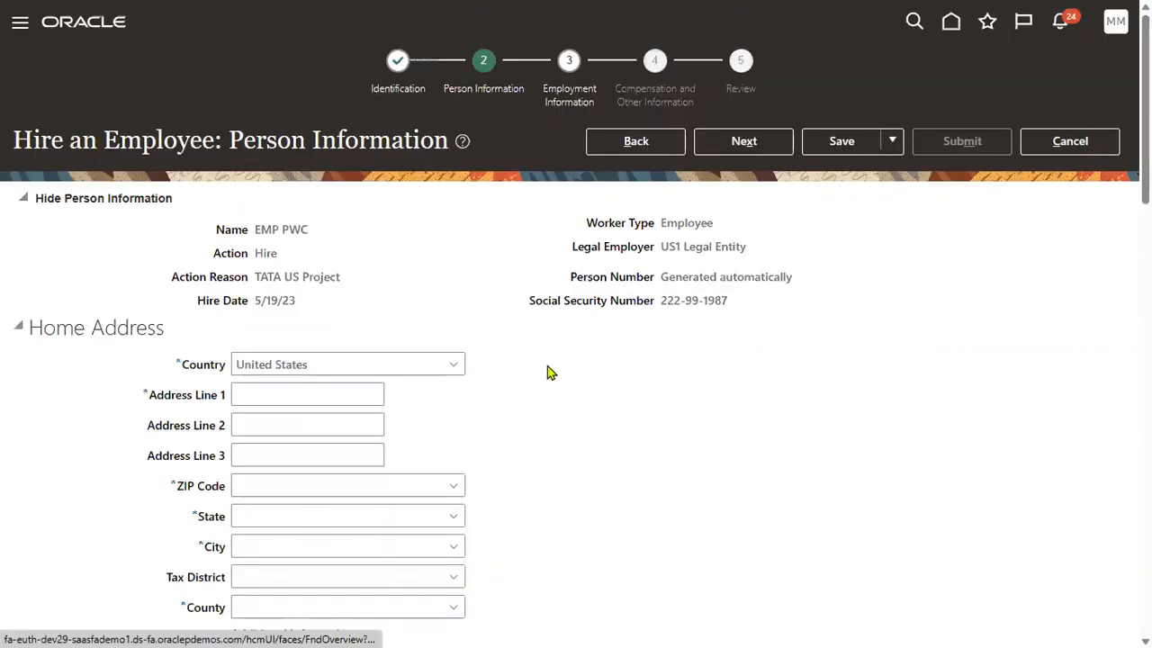
Fill Address Line 1 and the ZIP code from suggestions, then continue to Employment Information.
{"action": "left_click", "coordinate": [333, 396]}
{"action": "left_click", "coordinate": [284, 455]}
{"action": "left_click", "coordinate": [282, 485]}
{"action": "left_click", "coordinate": [278, 545]}
{"action": "left_click", "coordinate": [718, 144]}
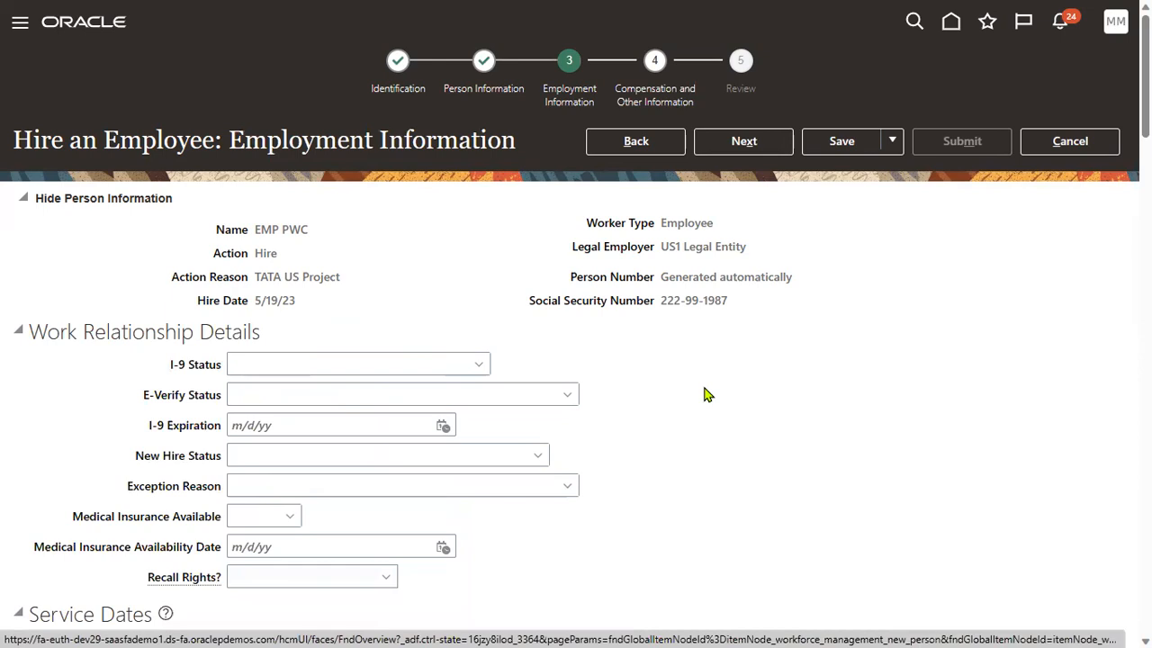
Set the assignment's business unit to US1 Business Unit and position to Recruiter.
{"action": "scroll", "coordinate": [686, 381], "scroll_direction": "down", "scroll_amount": 6}
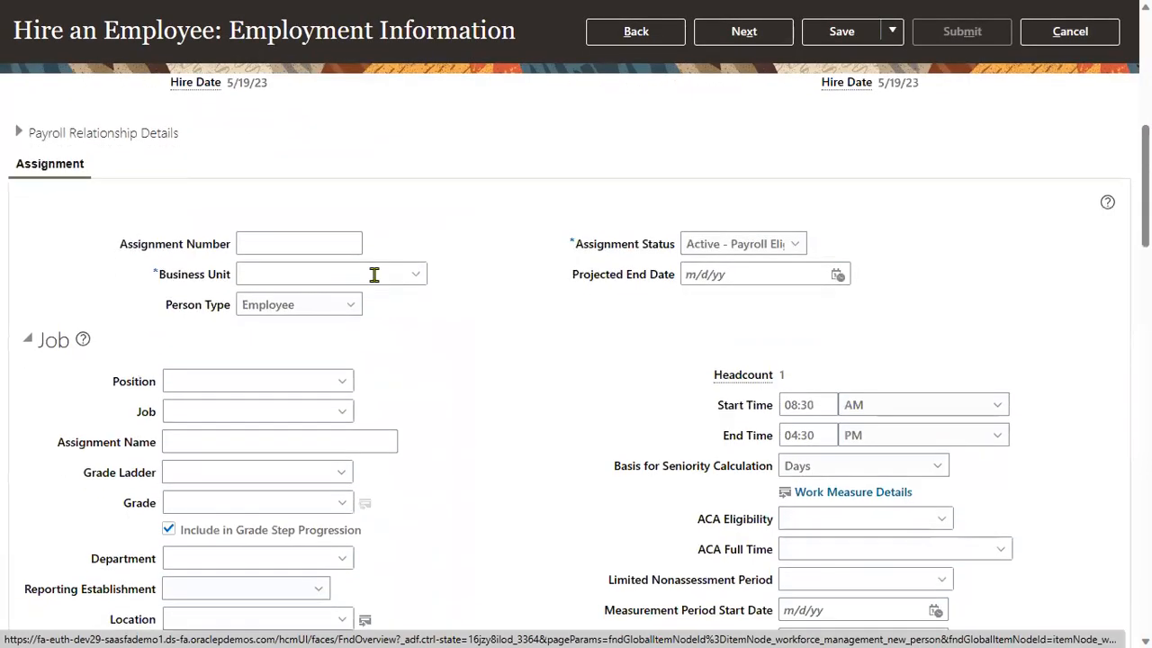
{"action": "left_click", "coordinate": [374, 274]}
{"action": "type", "text": "us1"}
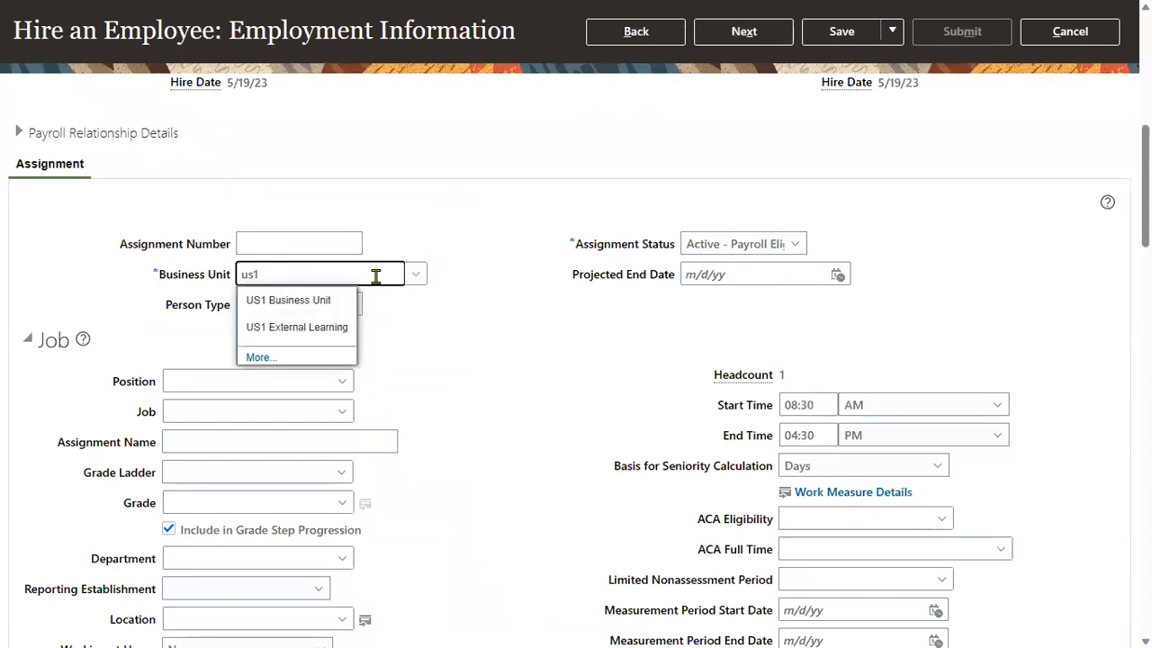
{"action": "left_click", "coordinate": [326, 301]}
{"action": "left_click", "coordinate": [254, 380]}
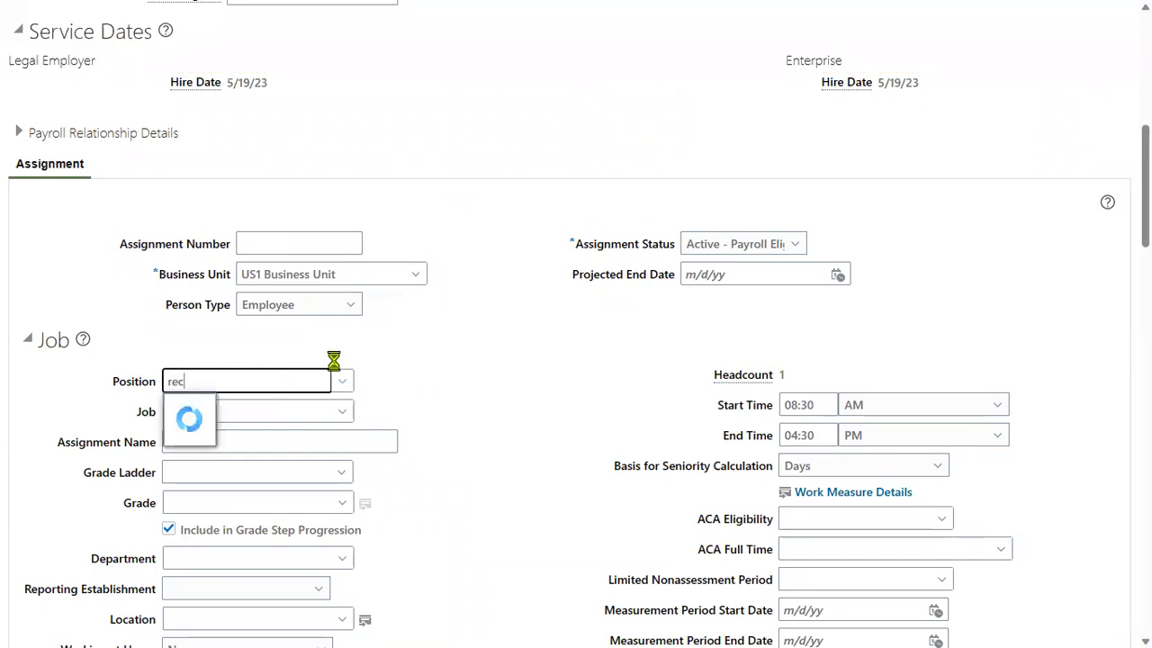
{"action": "left_click", "coordinate": [229, 407]}
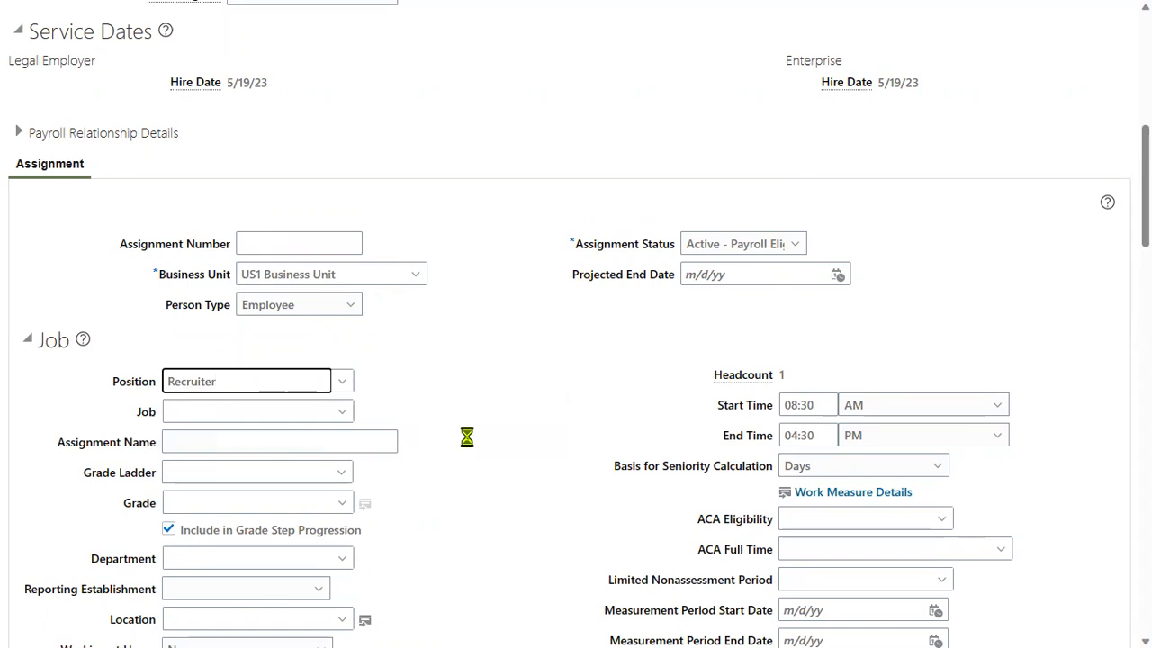
{"action": "scroll", "coordinate": [472, 441], "scroll_direction": "down", "scroll_amount": 4}
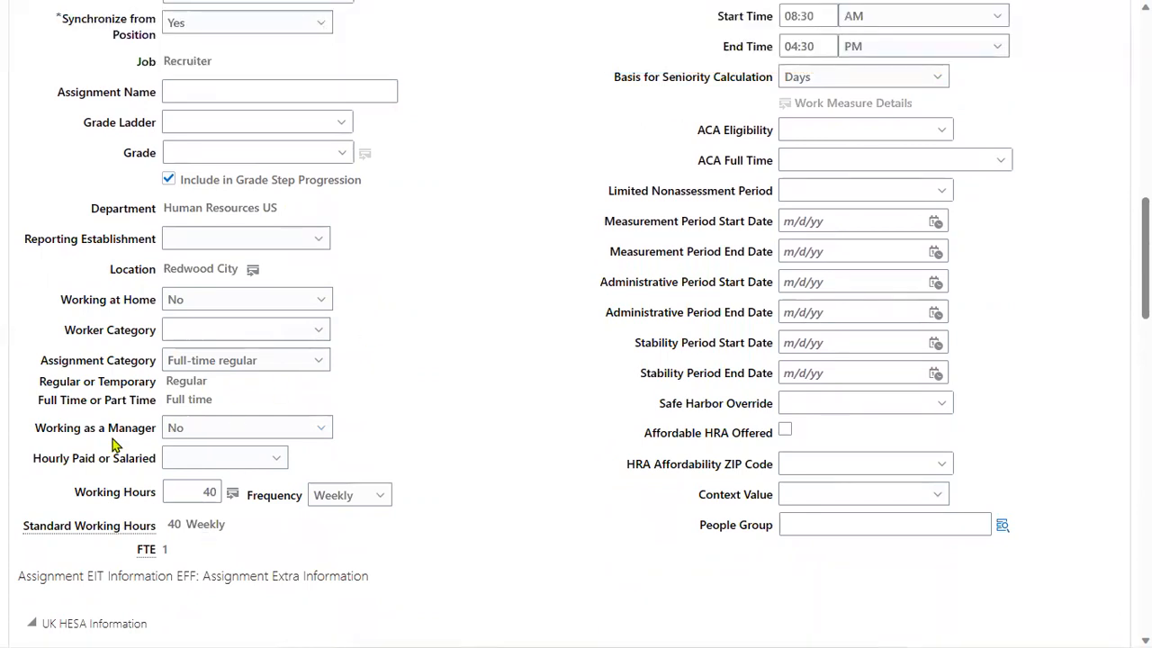
{"action": "scroll", "coordinate": [75, 246], "scroll_direction": "down", "scroll_amount": 3}
{"action": "scroll", "coordinate": [63, 409], "scroll_direction": "down", "scroll_amount": 2}
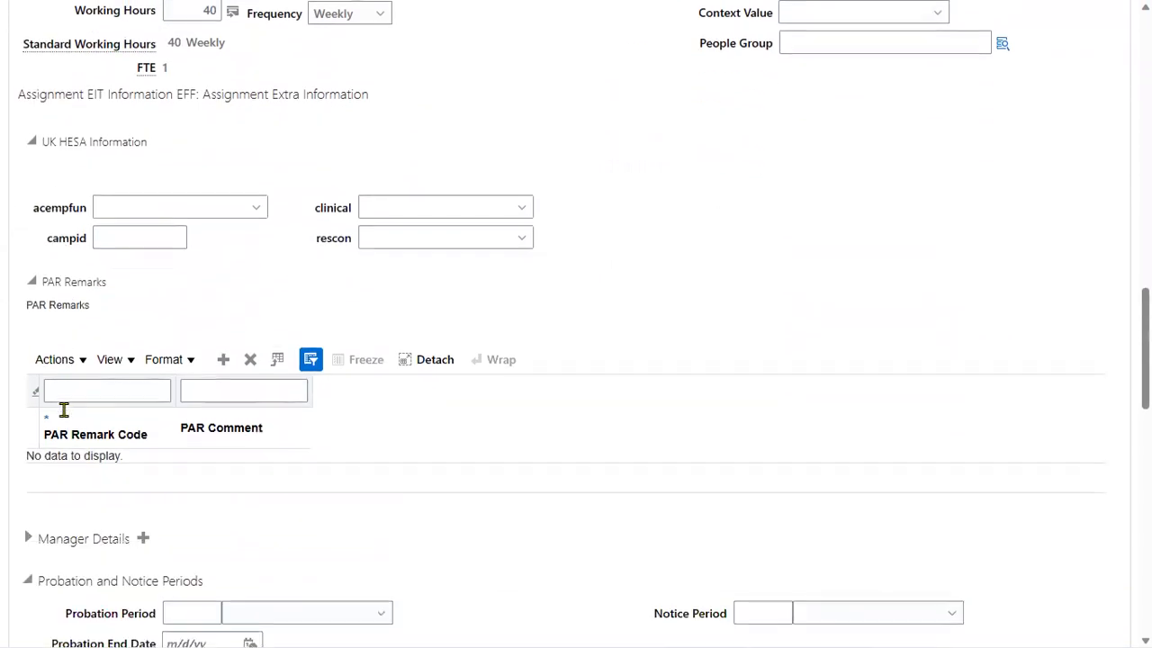
{"action": "scroll", "coordinate": [77, 486], "scroll_direction": "down", "scroll_amount": 2}
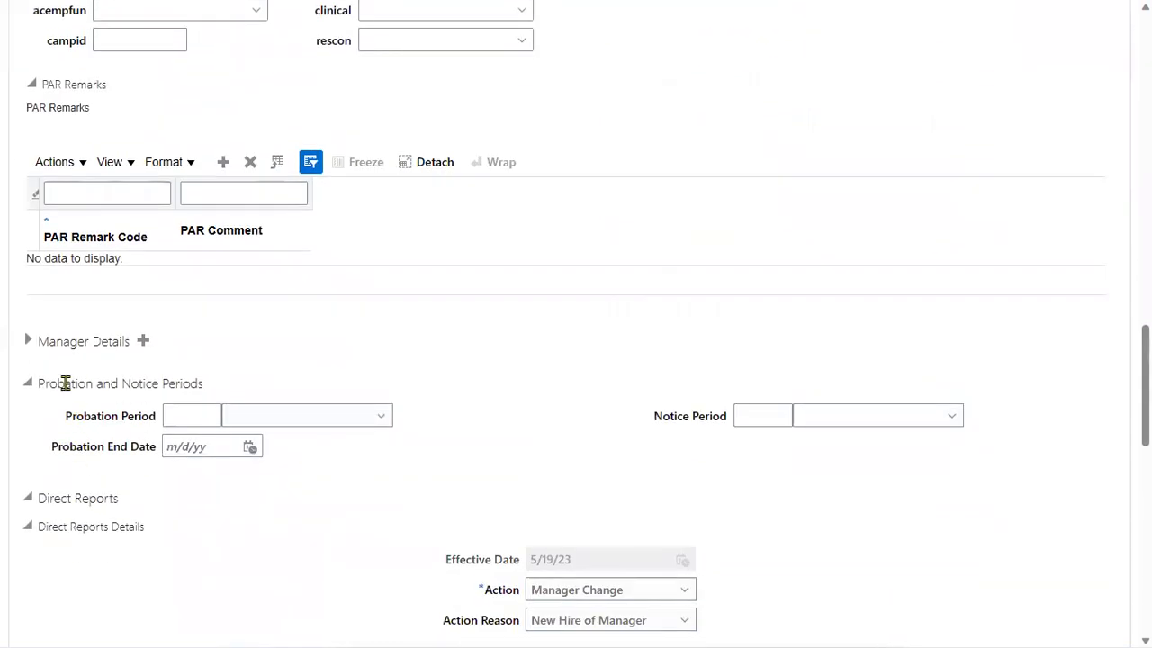
{"action": "left_click_drag", "start_coordinate": [40, 341], "coordinate": [134, 351]}
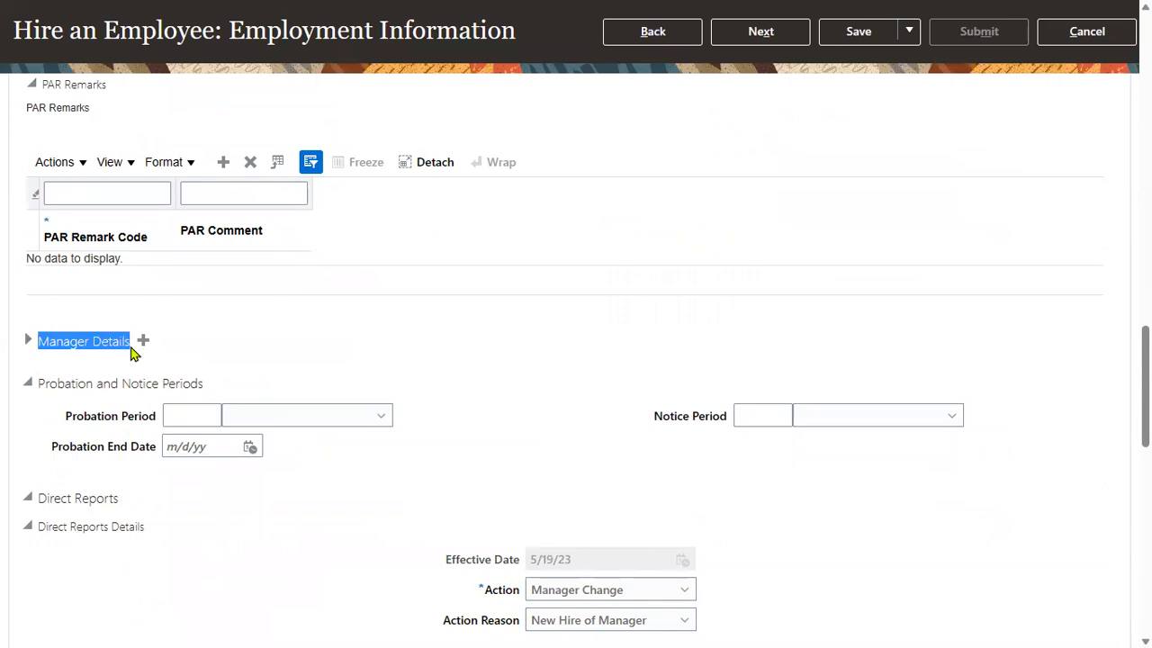
In Manager Details, pick the PWC manager with type Line Manager, then go to Compensation.
{"action": "left_click", "coordinate": [59, 341]}
{"action": "left_click", "coordinate": [29, 340]}
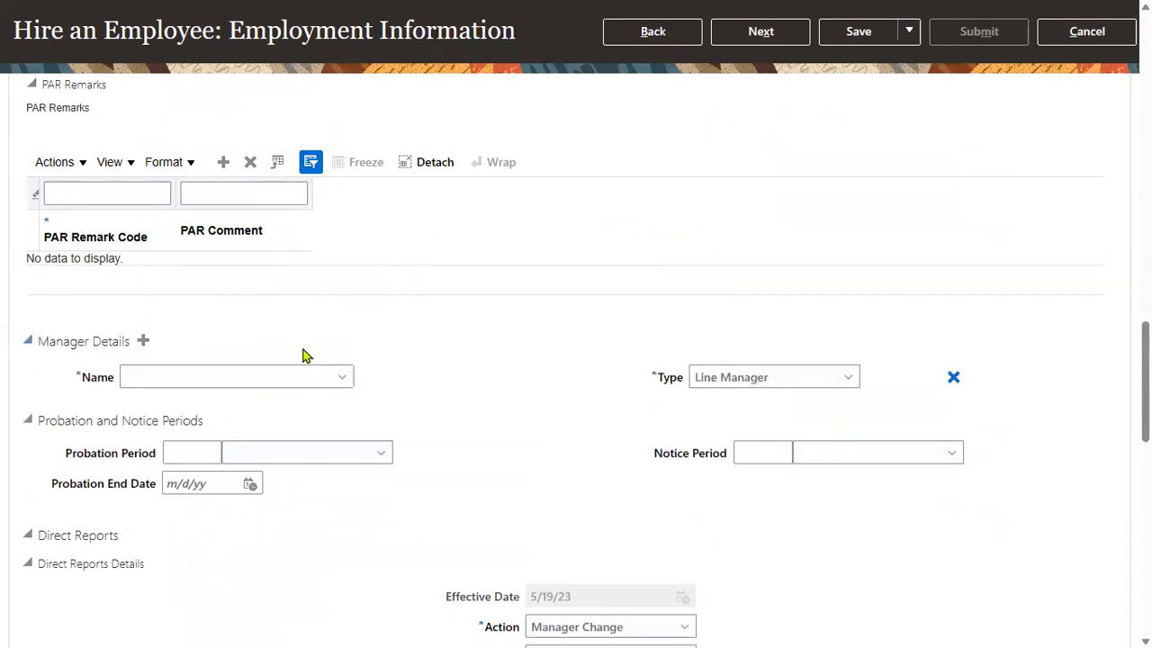
{"action": "left_click", "coordinate": [235, 375]}
{"action": "type", "text": "A"}
{"action": "key", "text": "BackSpace"}
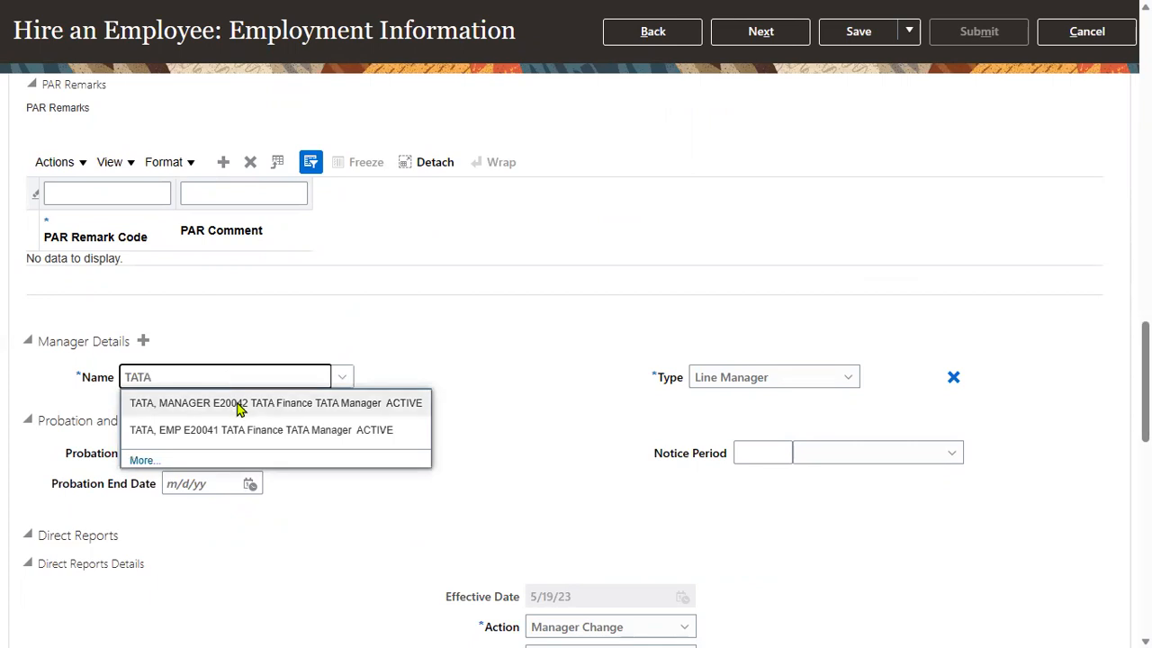
{"action": "key", "text": "BackSpace"}
{"action": "type", "text": "PWC"}
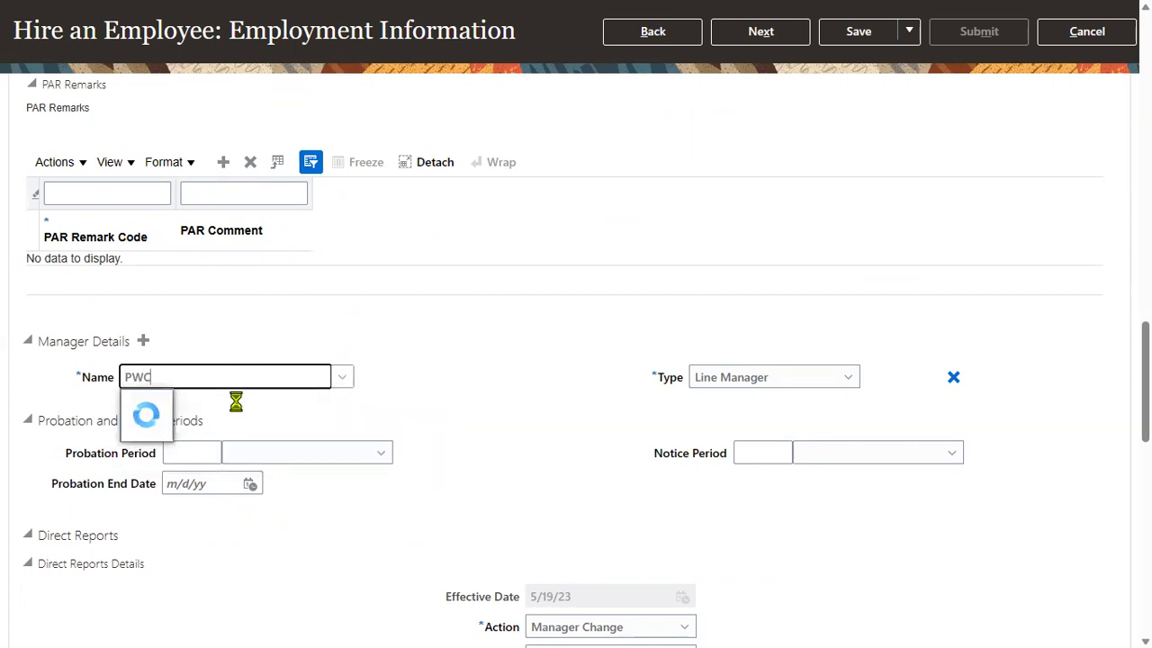
{"action": "left_click", "coordinate": [240, 404]}
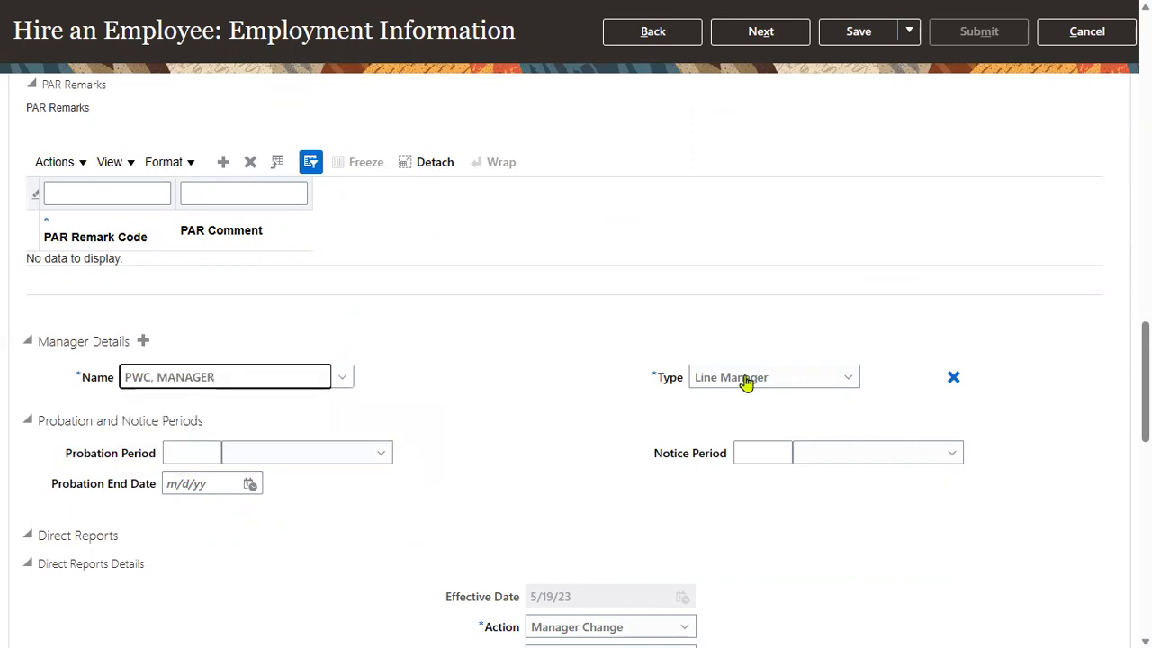
{"action": "left_click", "coordinate": [803, 385]}
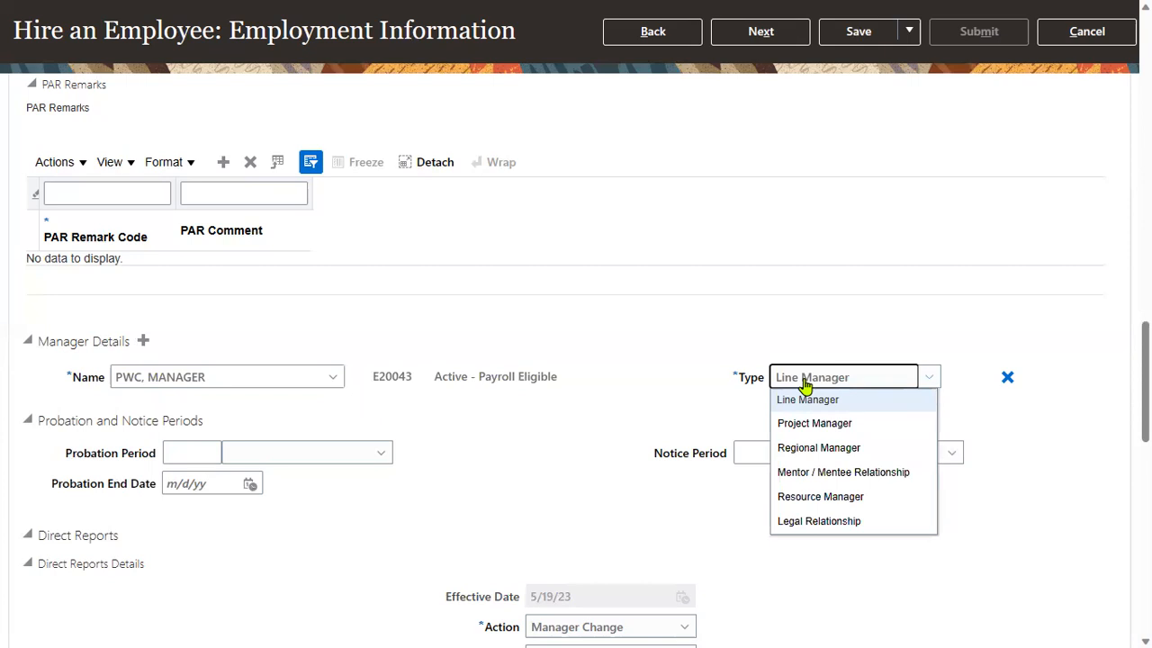
{"action": "left_click", "coordinate": [803, 385]}
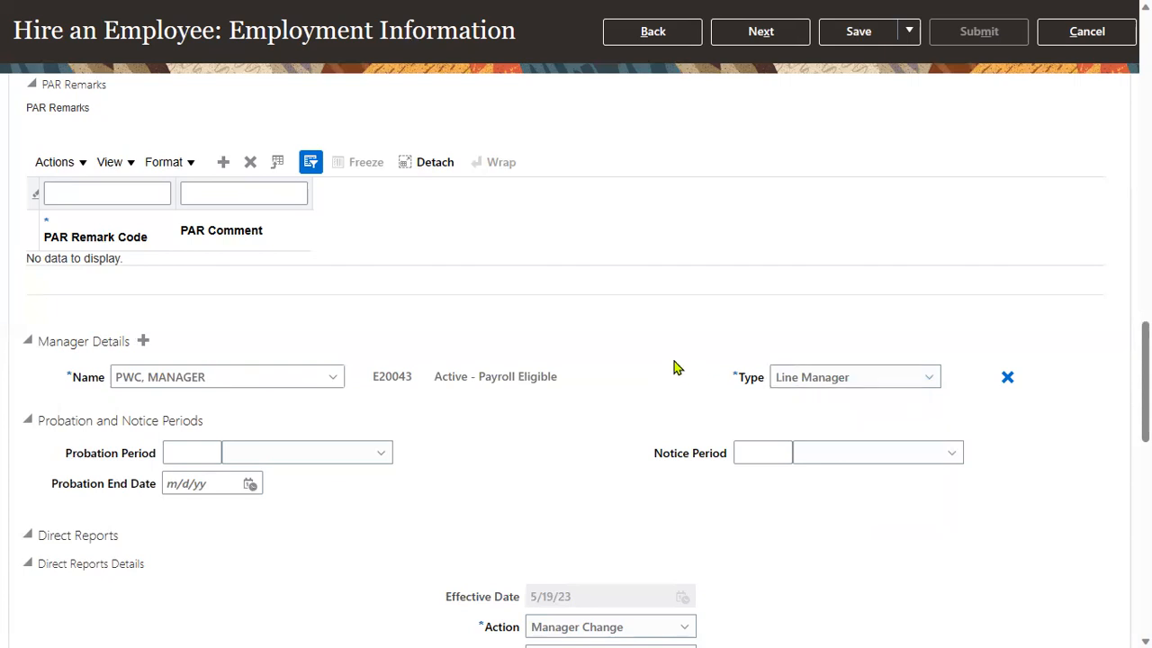
{"action": "left_click", "coordinate": [788, 38]}
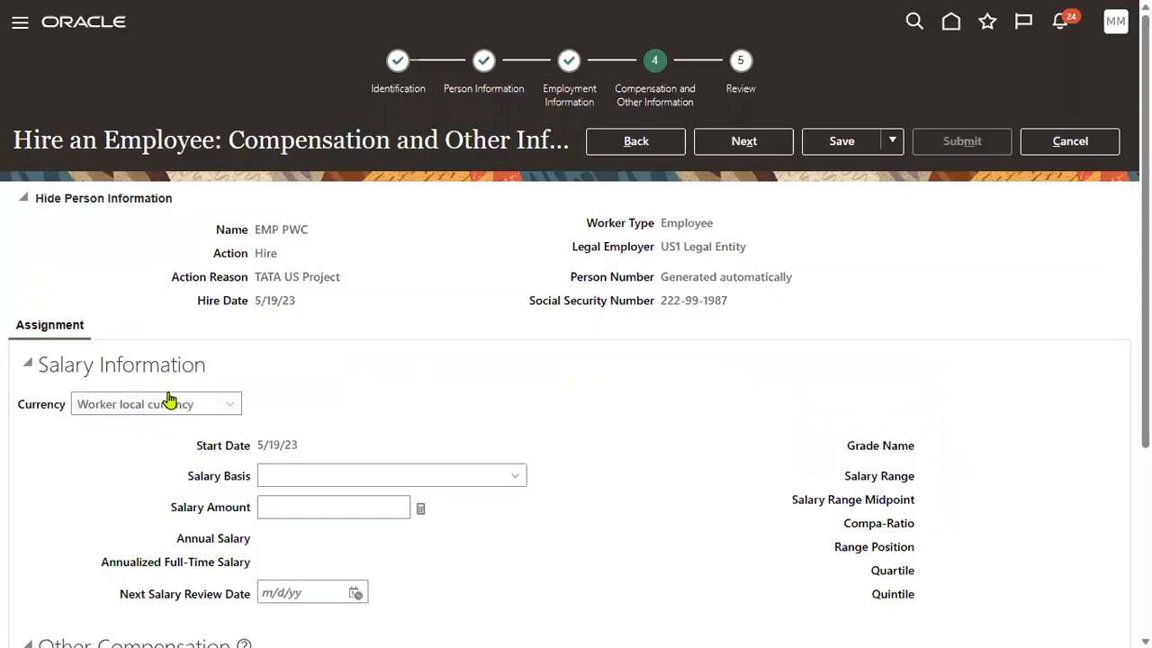
Submit the second hire from the Review step, answering Yes and then OK.
{"action": "left_click", "coordinate": [739, 141]}
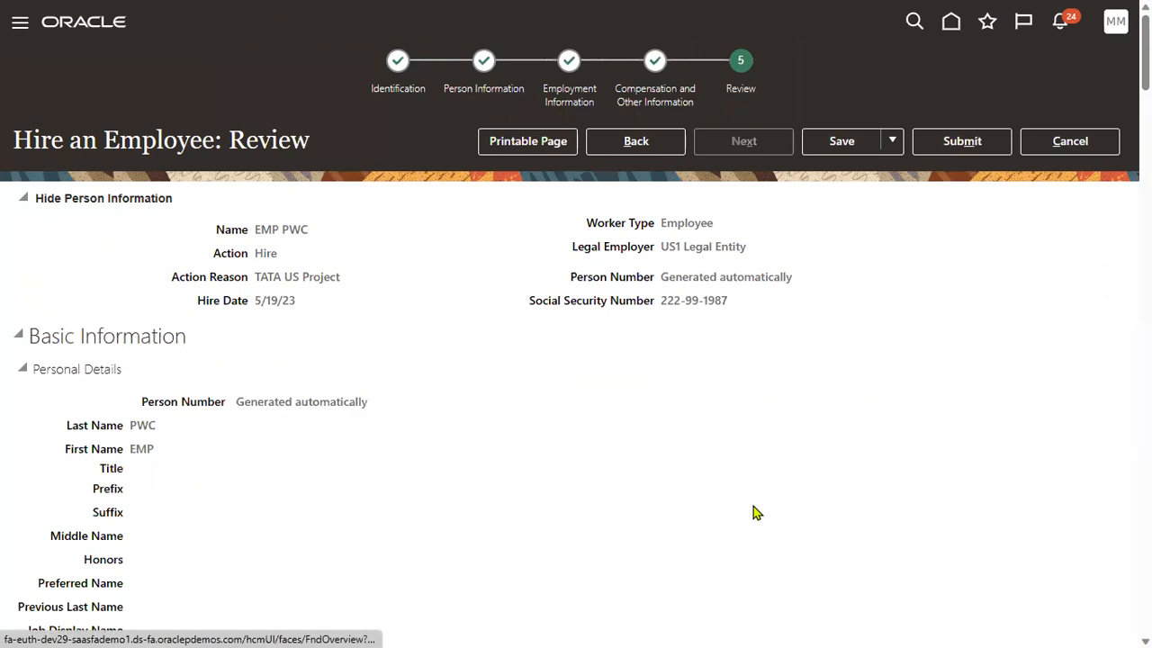
{"action": "left_click", "coordinate": [975, 143]}
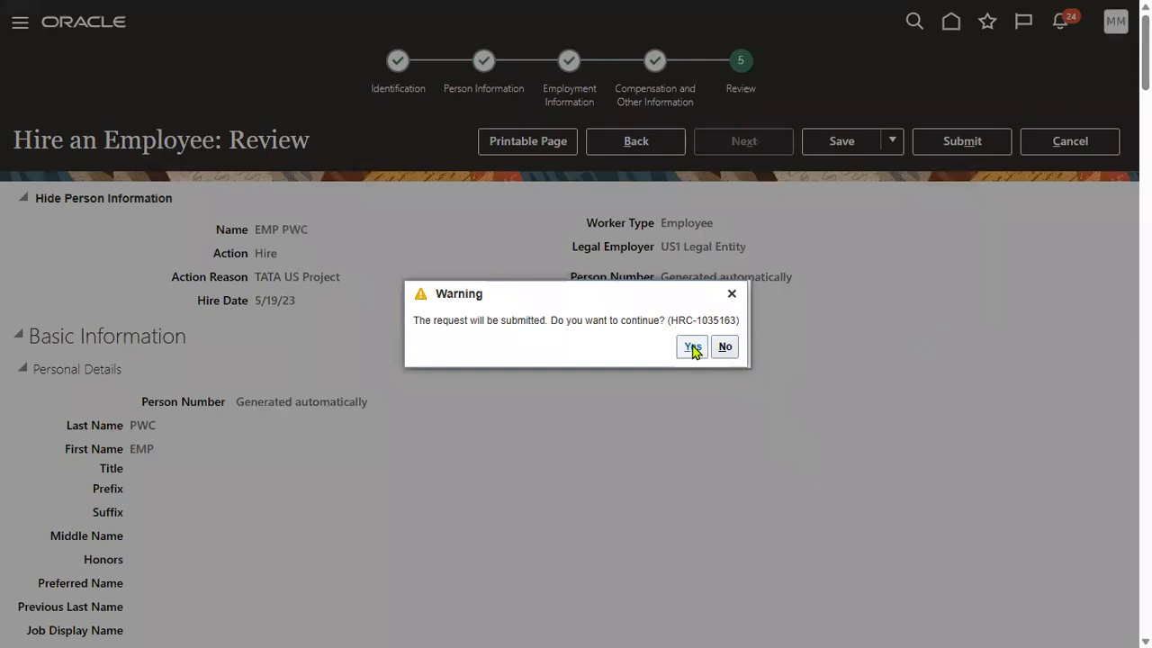
{"action": "left_click", "coordinate": [692, 349]}
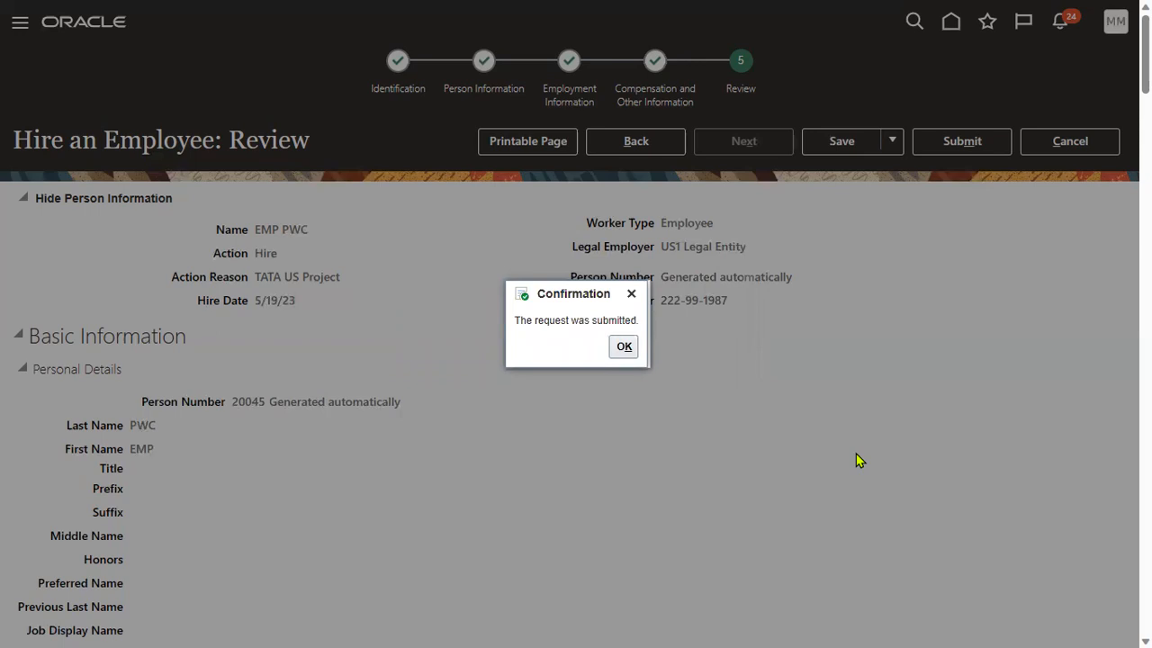
{"action": "left_click", "coordinate": [624, 347]}
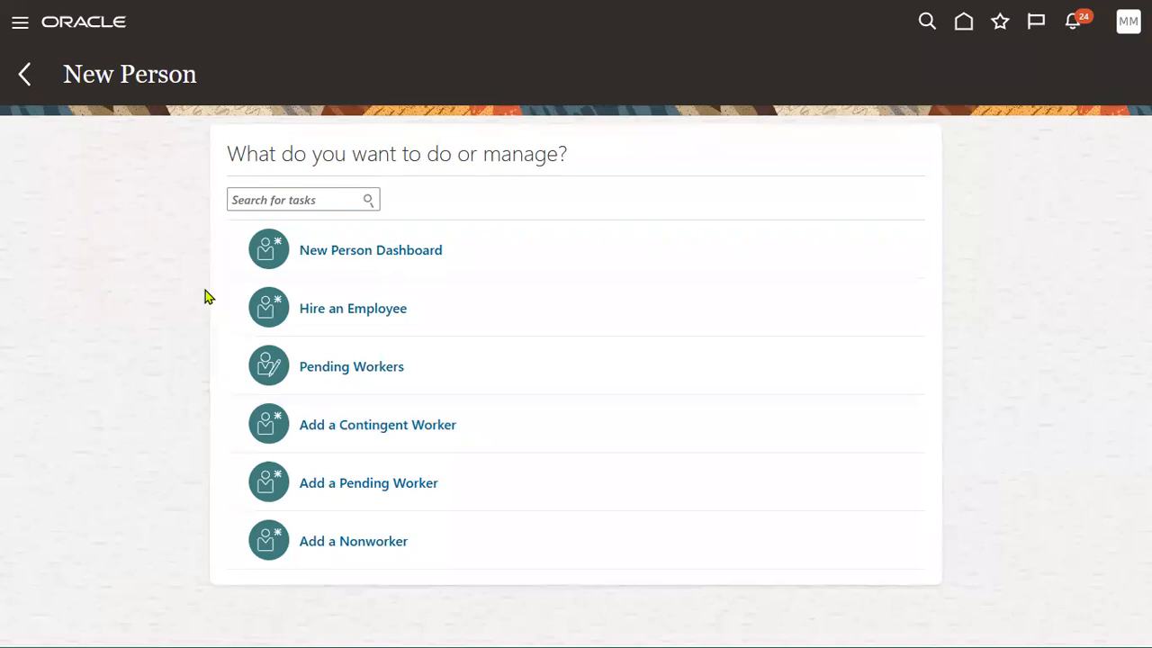
{"action": "key", "text": "alt+Tab"}
{"action": "key", "text": "alt+Tab"}
{"action": "key", "text": "alt+Tab"}
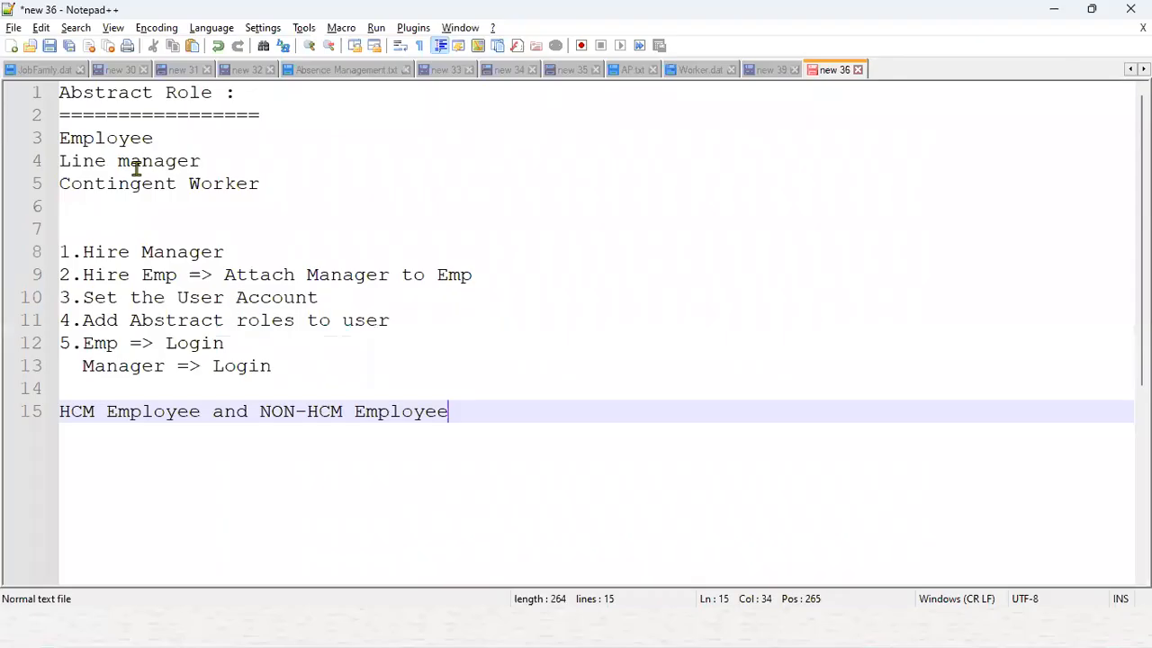
Bookmark lines 8 and 10 of the notes, marking the Set the User Account step.
{"action": "left_click", "coordinate": [47, 255]}
{"action": "left_click", "coordinate": [45, 302]}
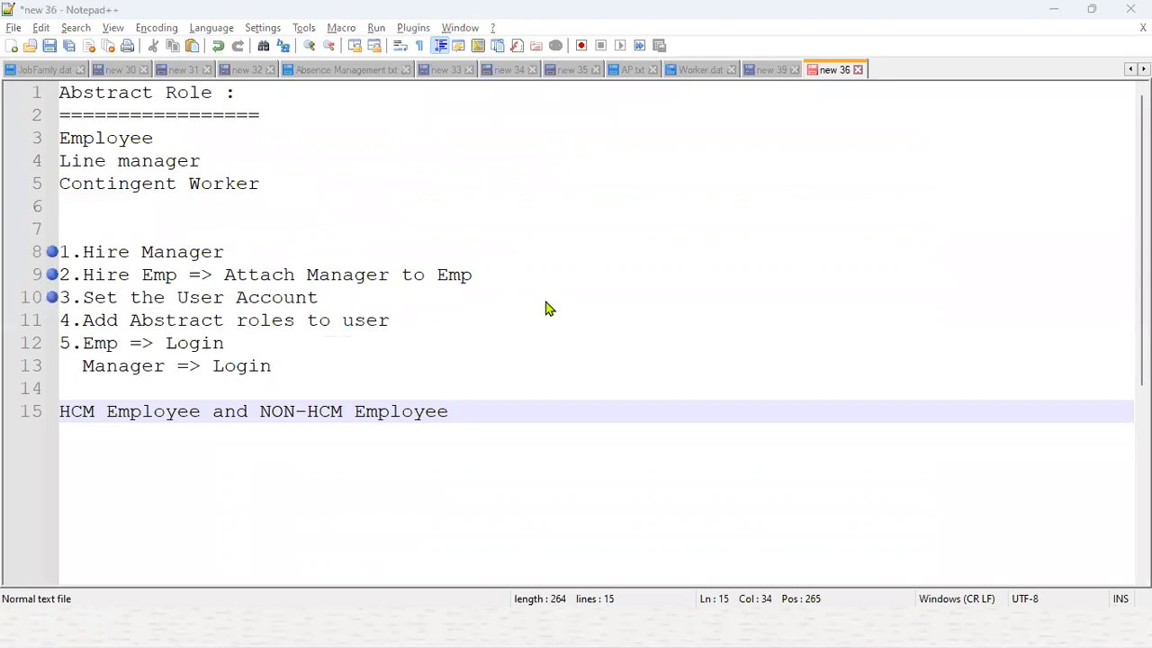
{"action": "key", "text": "alt+Tab"}
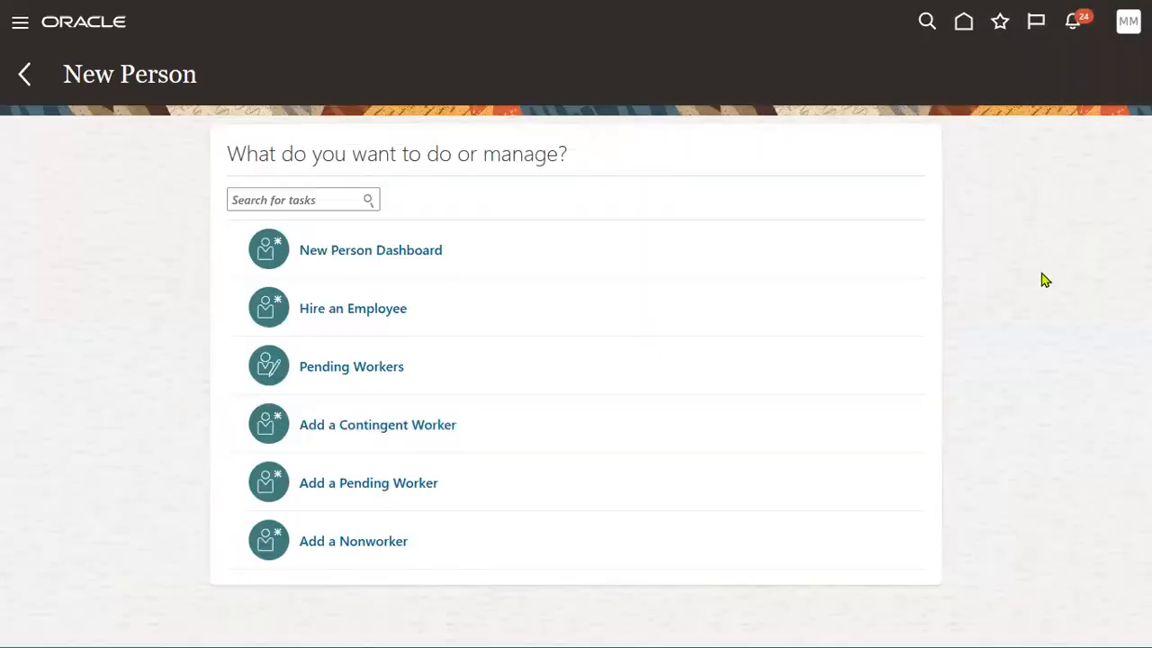
Find and open Manage Enterprise HCM Information in Setup and Maintenance.
{"action": "left_click", "coordinate": [1121, 27]}
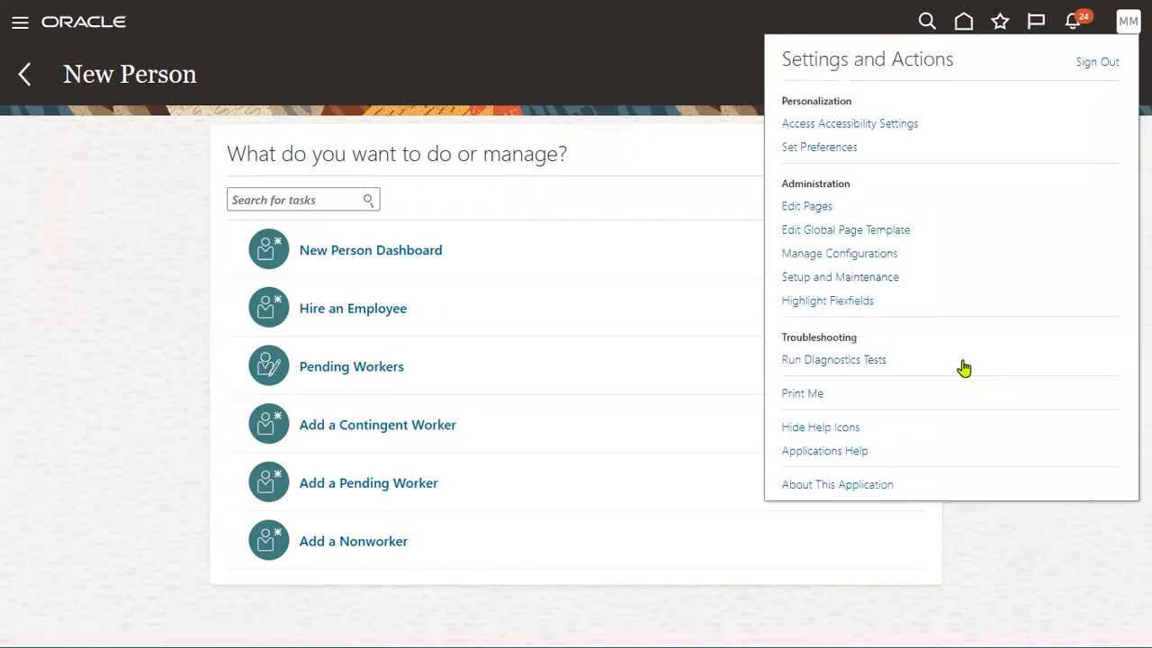
{"action": "left_click", "coordinate": [841, 278]}
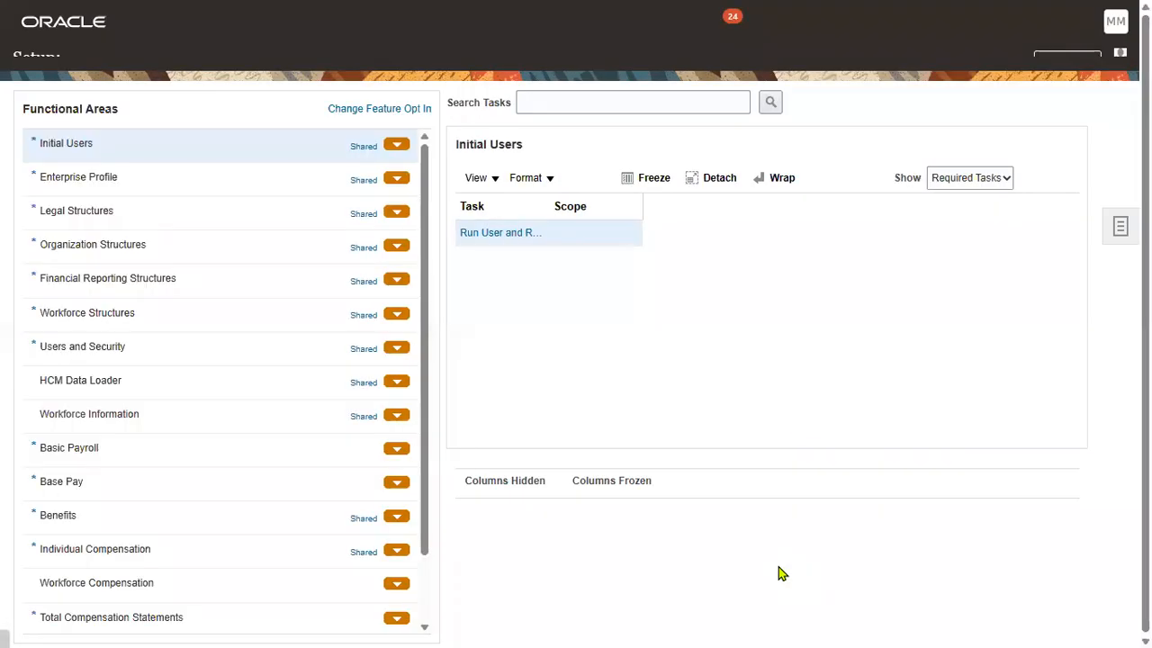
{"action": "left_click", "coordinate": [608, 121]}
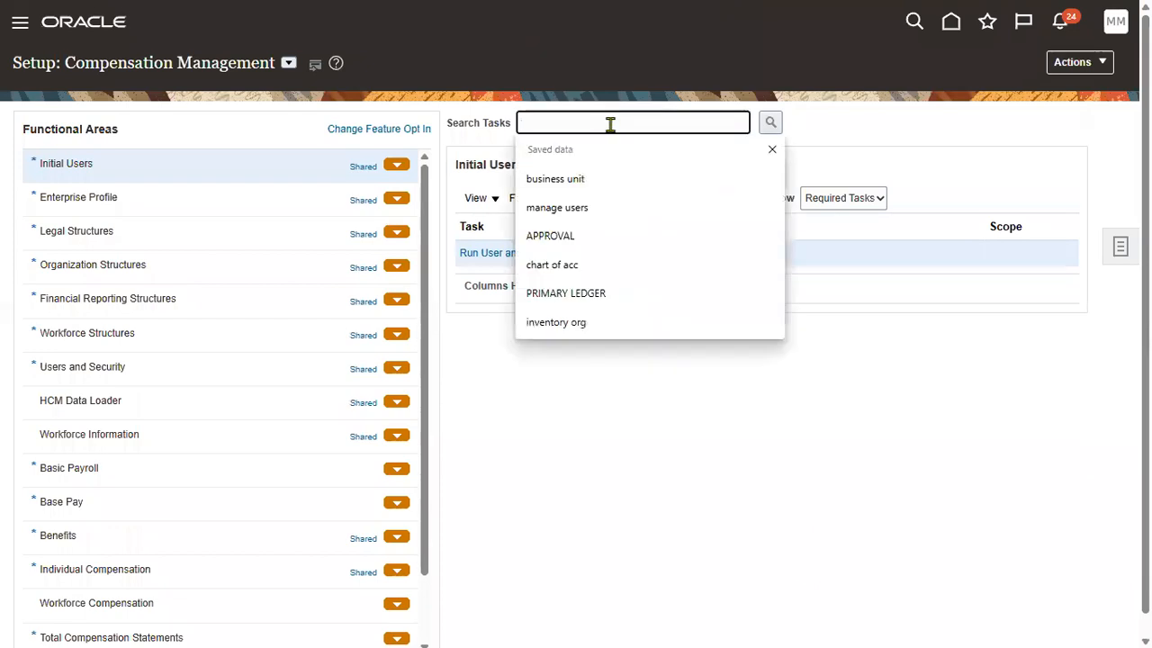
{"action": "type", "text": "EN"}
{"action": "left_click", "coordinate": [602, 176]}
{"action": "left_click", "coordinate": [771, 122]}
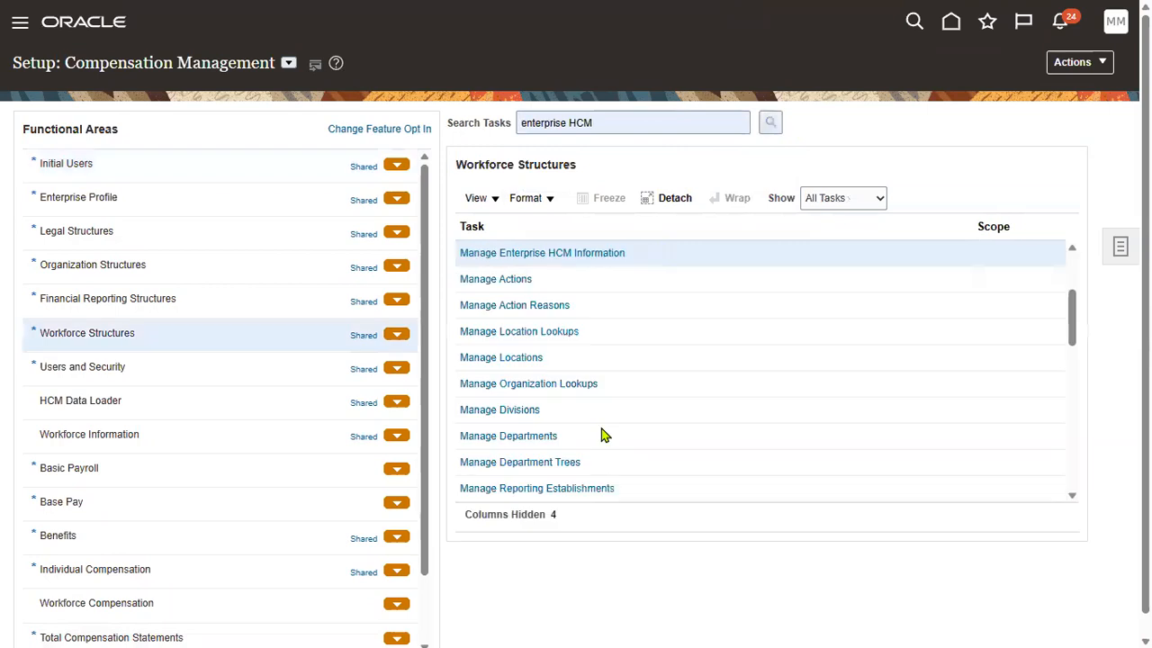
{"action": "left_click", "coordinate": [560, 262]}
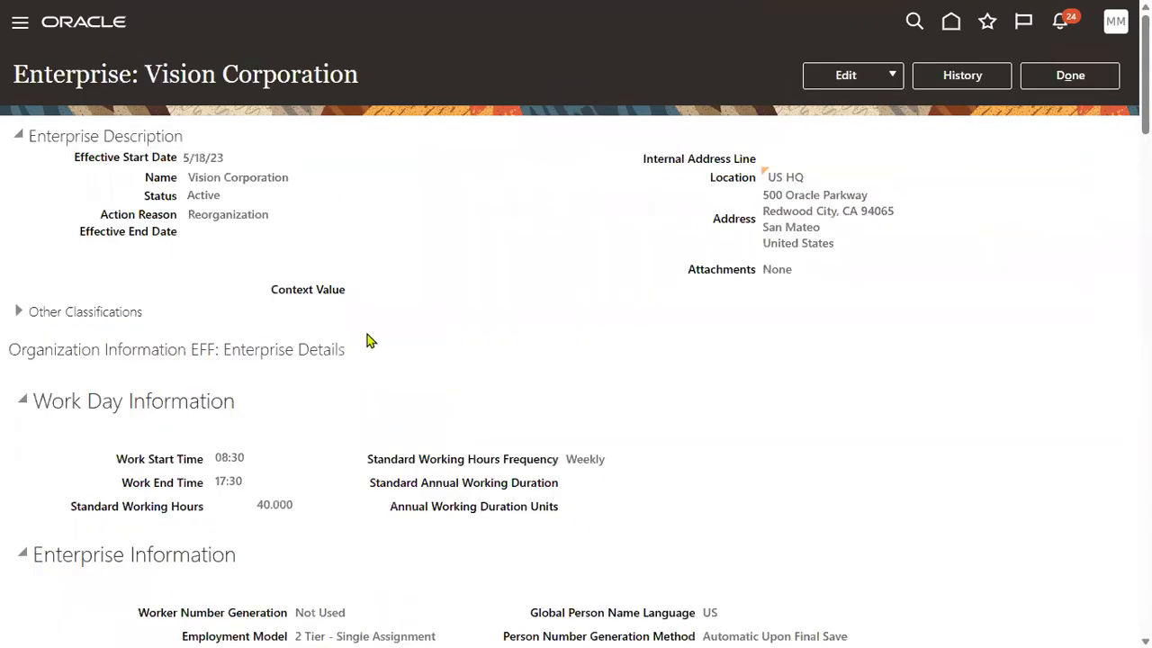
Review the User Account Creation setting for person users, then close the enterprise page.
{"action": "scroll", "coordinate": [391, 441], "scroll_direction": "down", "scroll_amount": 4}
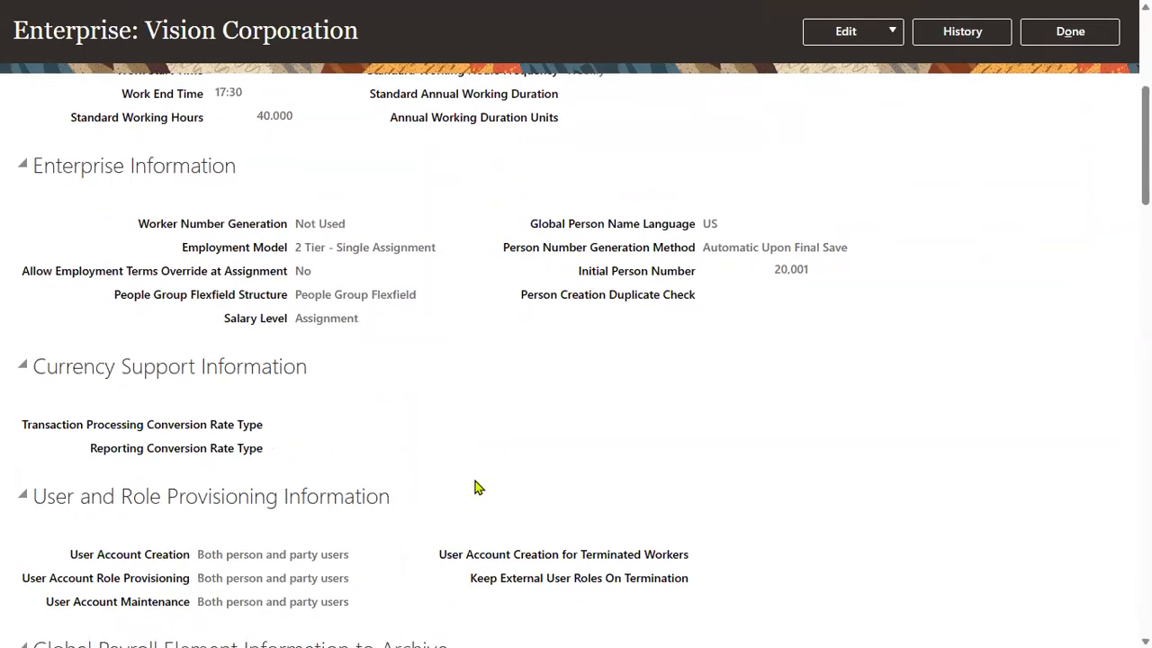
{"action": "scroll", "coordinate": [347, 452], "scroll_direction": "down", "scroll_amount": 2}
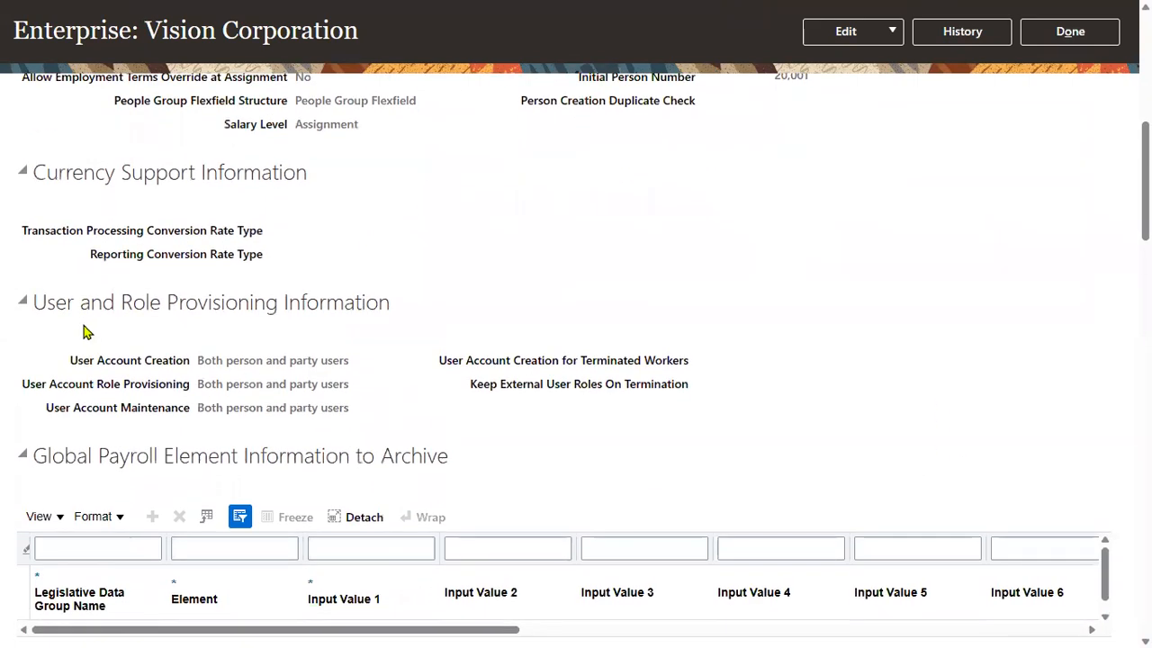
{"action": "left_click_drag", "start_coordinate": [69, 360], "coordinate": [196, 372]}
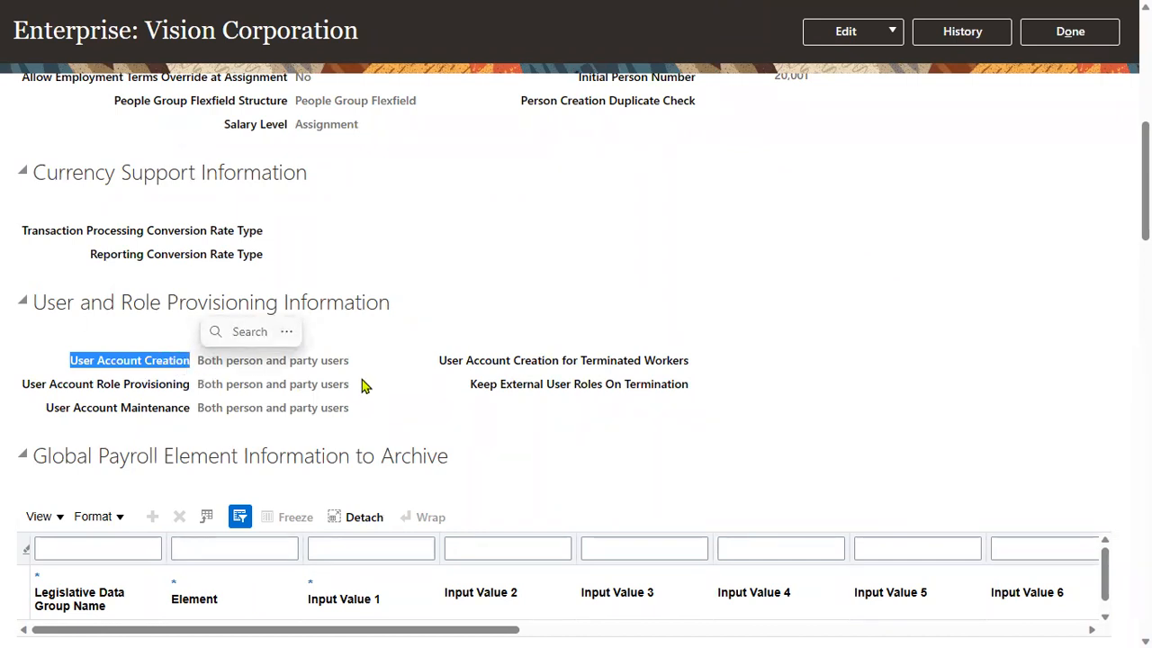
{"action": "left_click", "coordinate": [210, 361]}
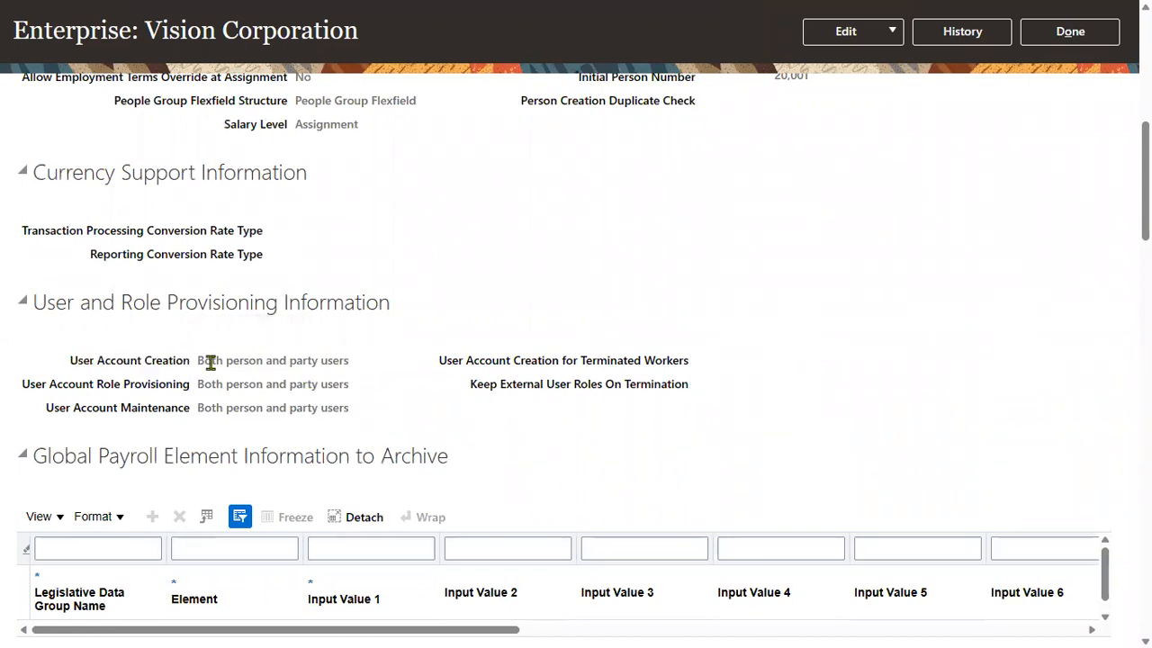
{"action": "left_click_drag", "start_coordinate": [226, 362], "coordinate": [317, 362]}
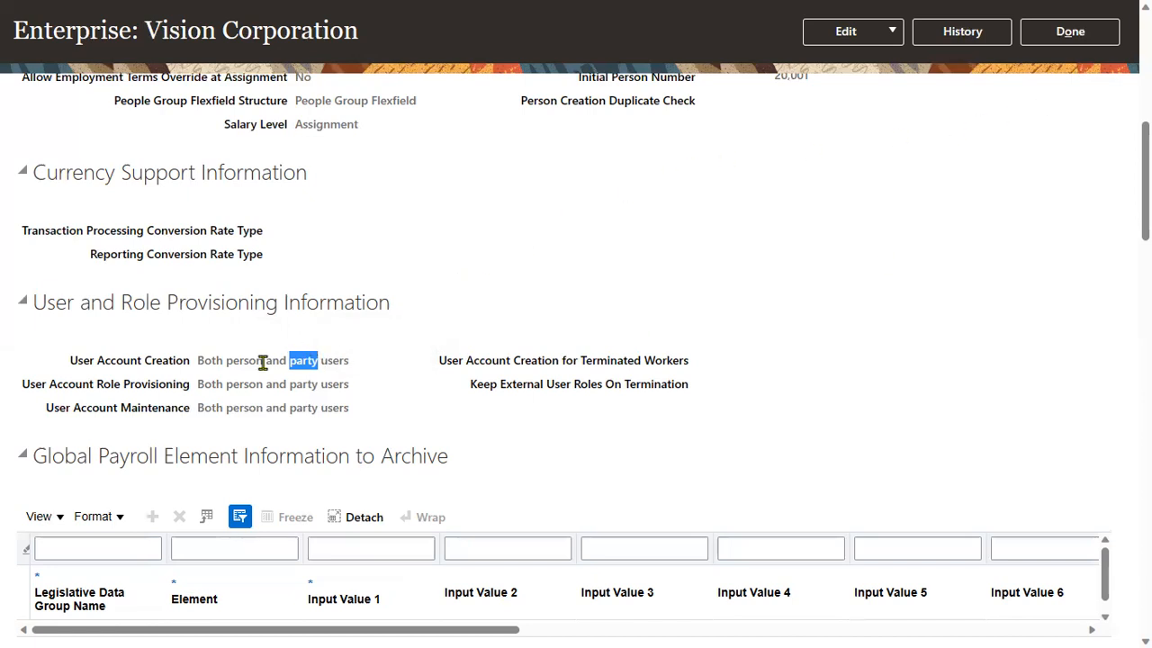
{"action": "left_click", "coordinate": [1087, 32]}
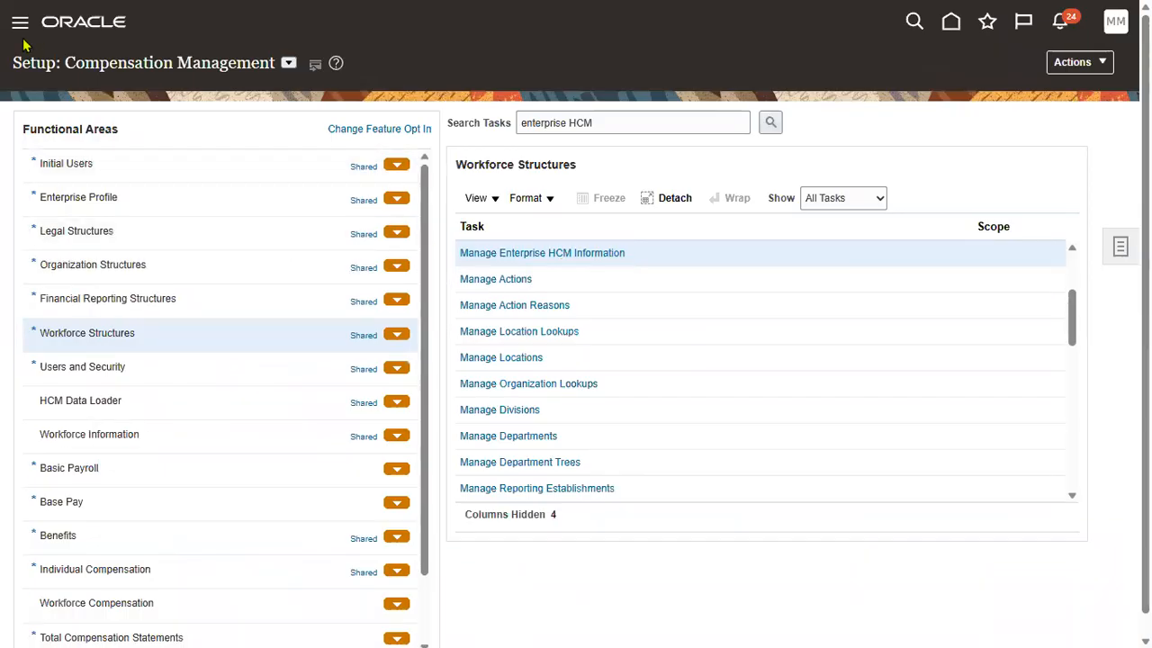
Open the Security Console's Users list from the Navigator.
{"action": "left_click", "coordinate": [20, 30]}
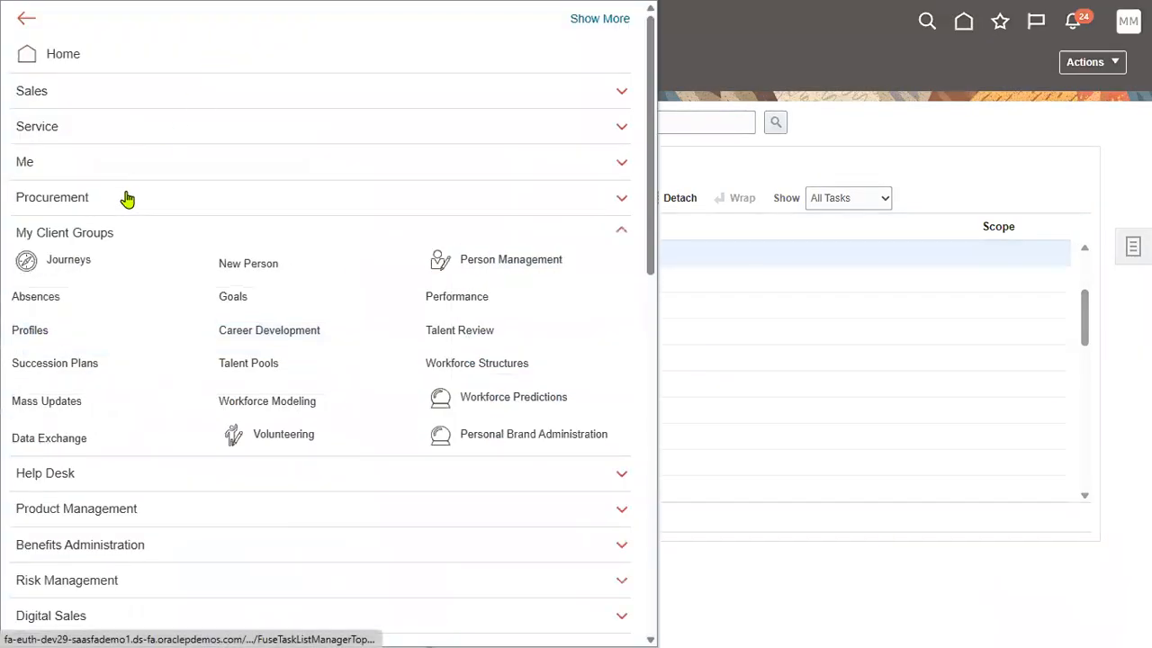
{"action": "left_click", "coordinate": [99, 235]}
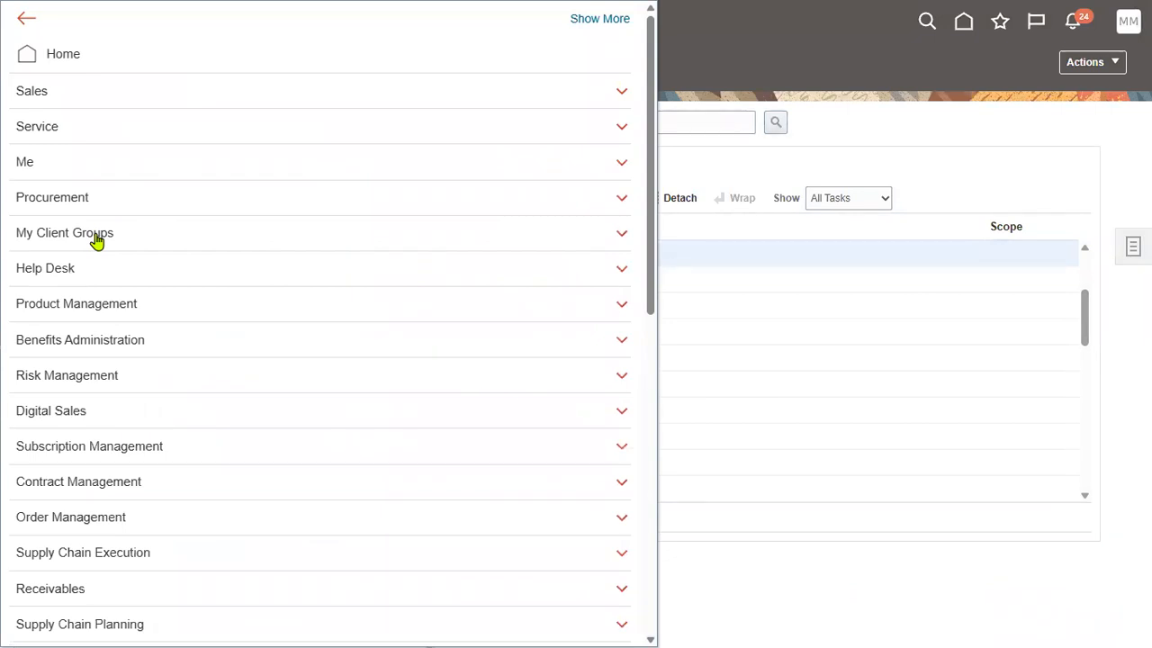
{"action": "scroll", "coordinate": [136, 438], "scroll_direction": "down", "scroll_amount": 4}
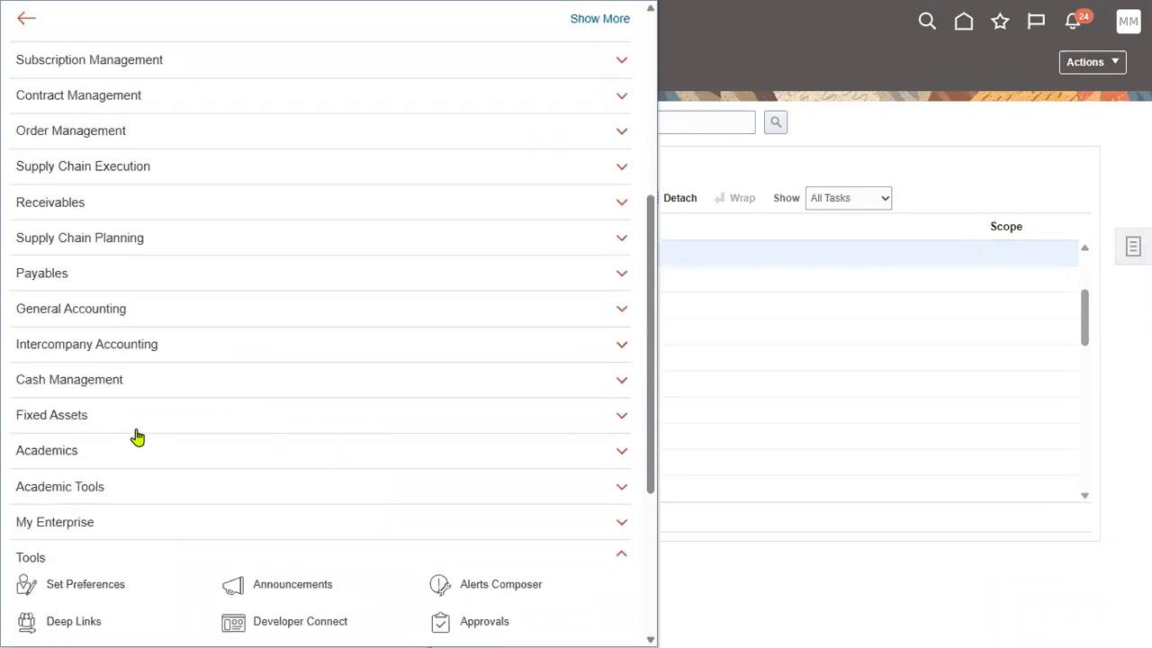
{"action": "scroll", "coordinate": [136, 437], "scroll_direction": "down", "scroll_amount": 3}
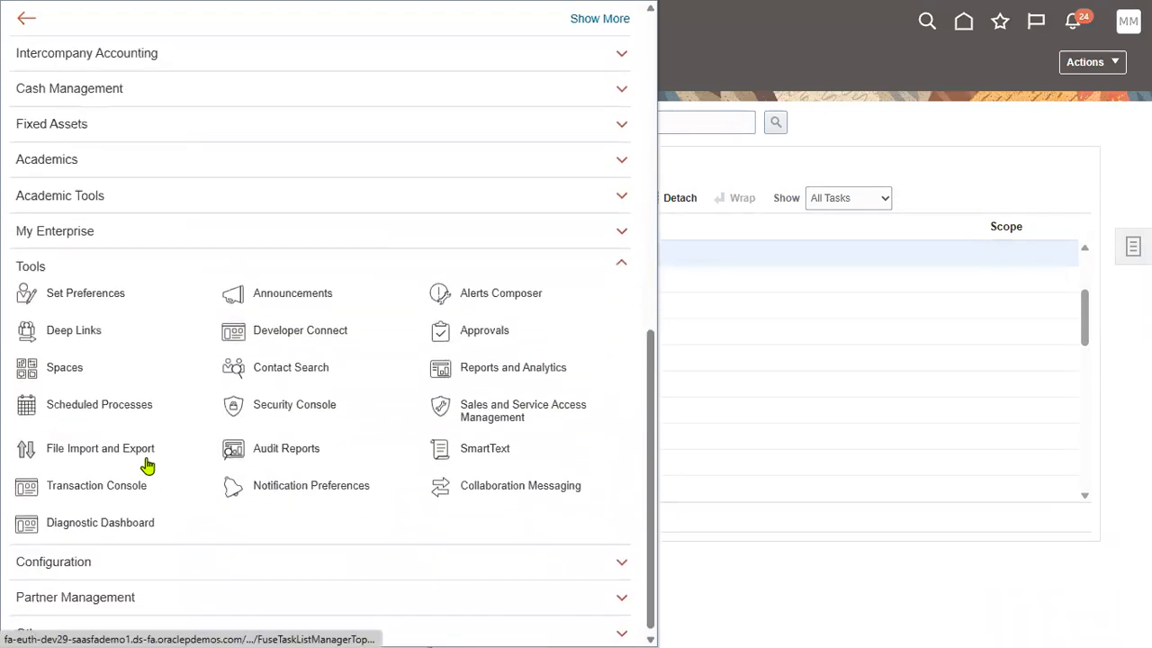
{"action": "left_click", "coordinate": [261, 409]}
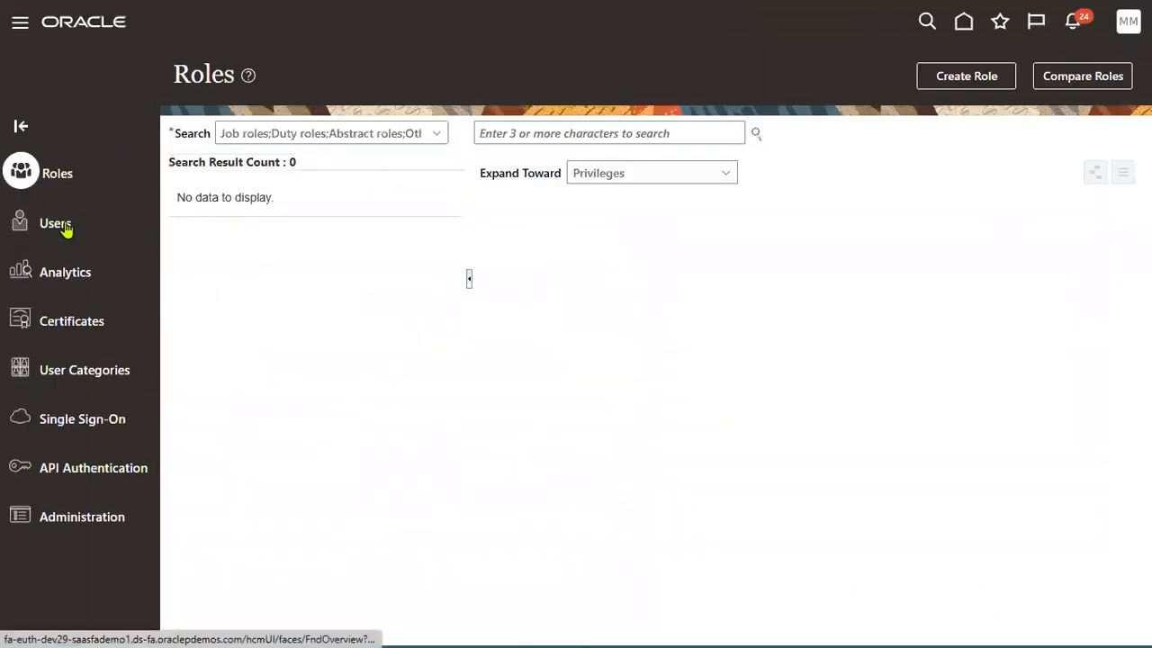
{"action": "left_click", "coordinate": [63, 227]}
Search user accounts for PWC, then EMP, and open the employee's account.
{"action": "left_click", "coordinate": [617, 137]}
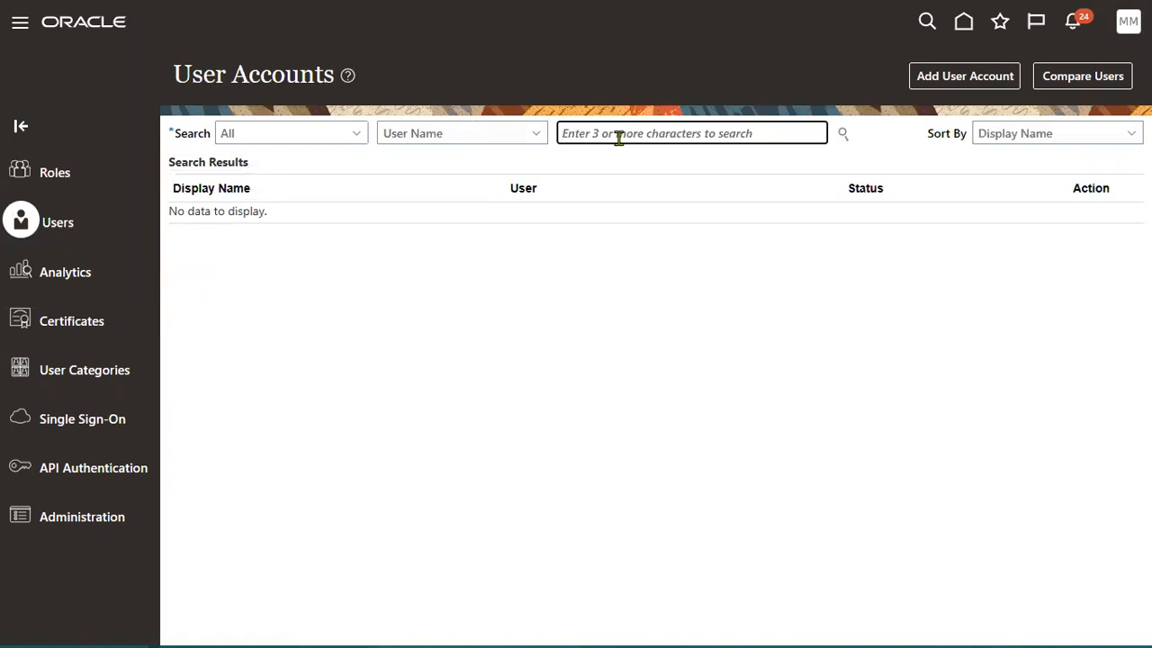
{"action": "type", "text": "PWC"}
{"action": "key", "text": "Return"}
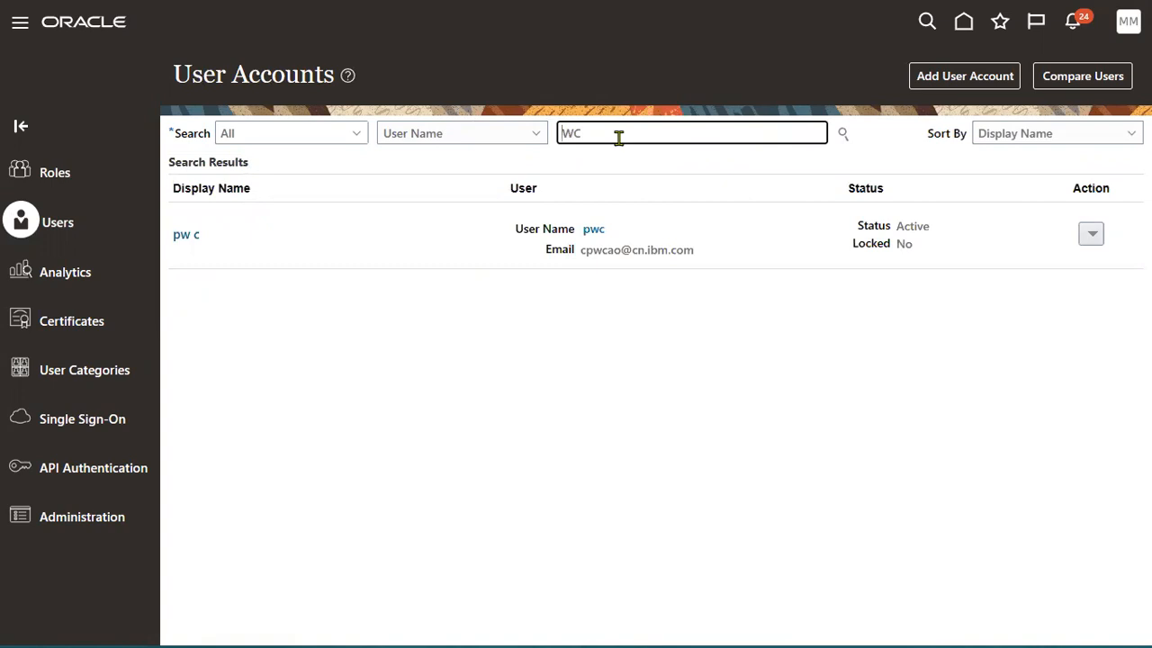
{"action": "key", "text": "BackSpace"}
{"action": "key", "text": "BackSpace"}
{"action": "key", "text": "BackSpace"}
{"action": "type", "text": "EMP"}
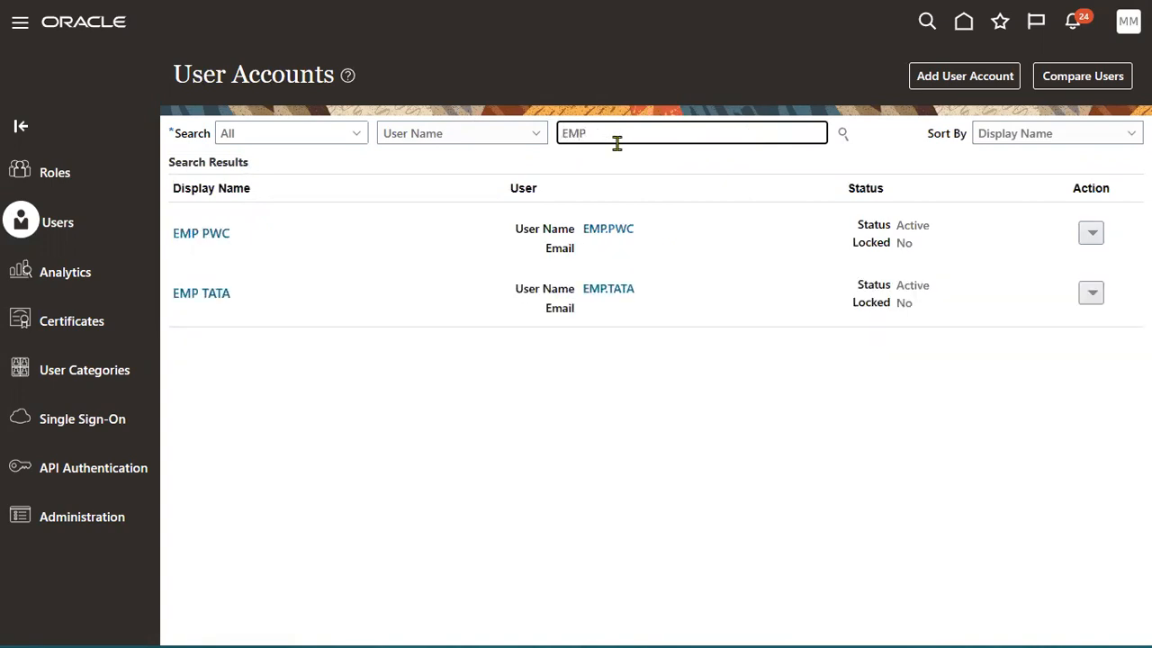
{"action": "left_click", "coordinate": [610, 231]}
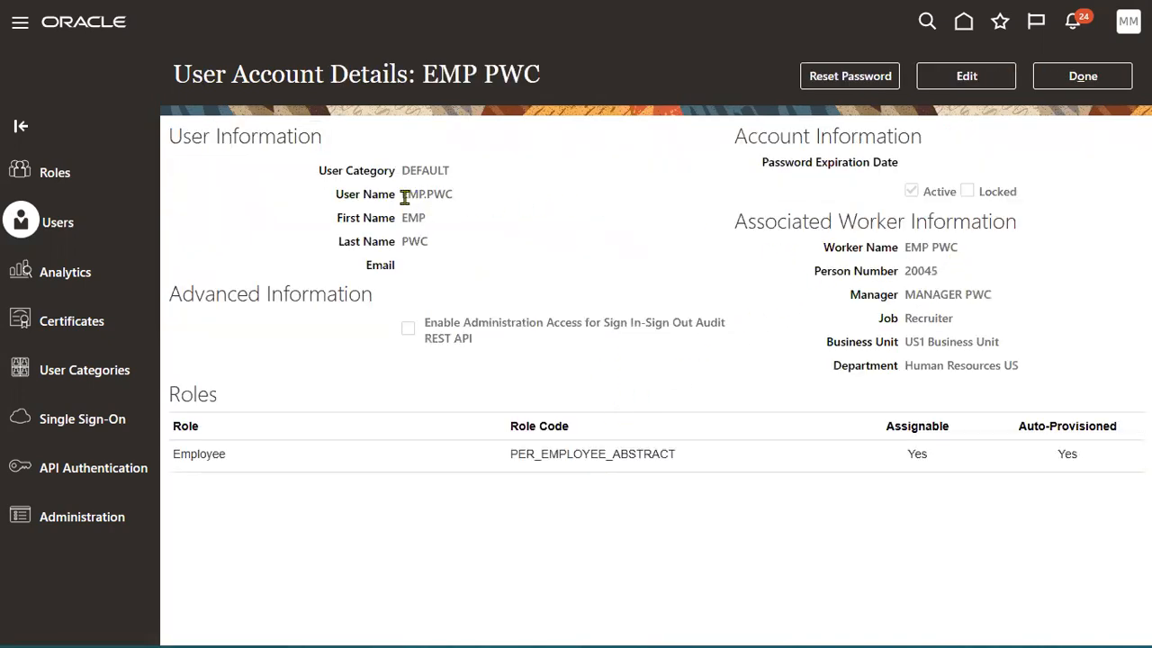
Highlight the employee account's user name and first name values for review.
{"action": "left_click_drag", "start_coordinate": [401, 194], "coordinate": [457, 201]}
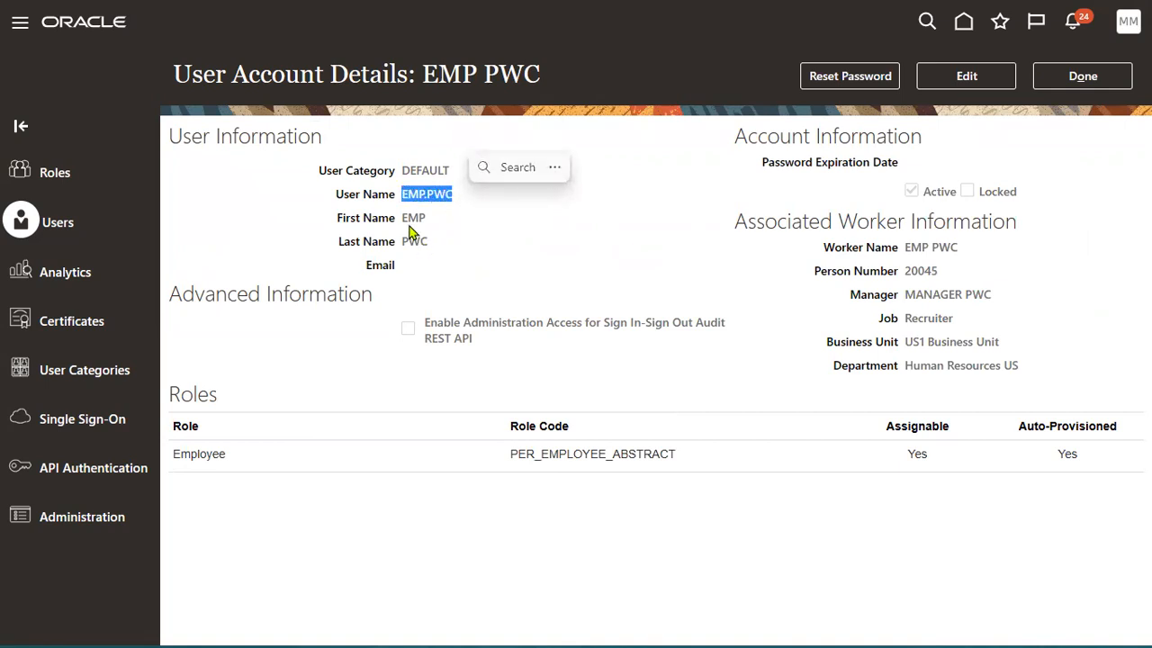
{"action": "left_click_drag", "start_coordinate": [401, 219], "coordinate": [429, 243]}
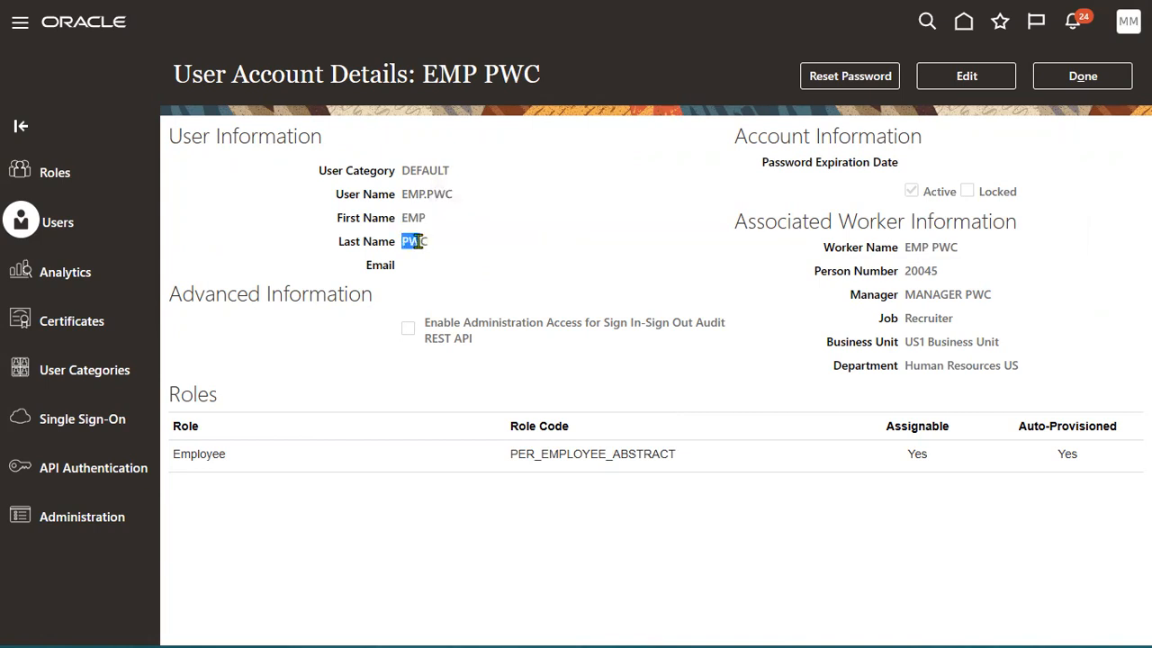
{"action": "left_click", "coordinate": [633, 279]}
Open the DEFAULT user category and inspect its password policy and users.
{"action": "left_click", "coordinate": [97, 372]}
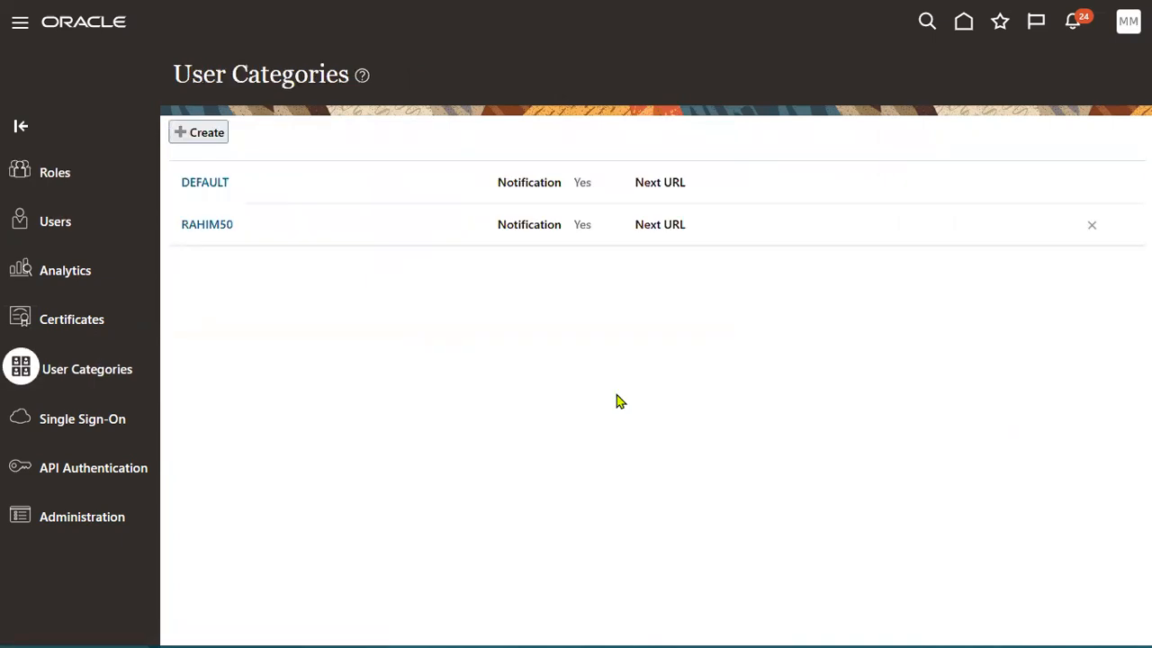
{"action": "left_click", "coordinate": [213, 189]}
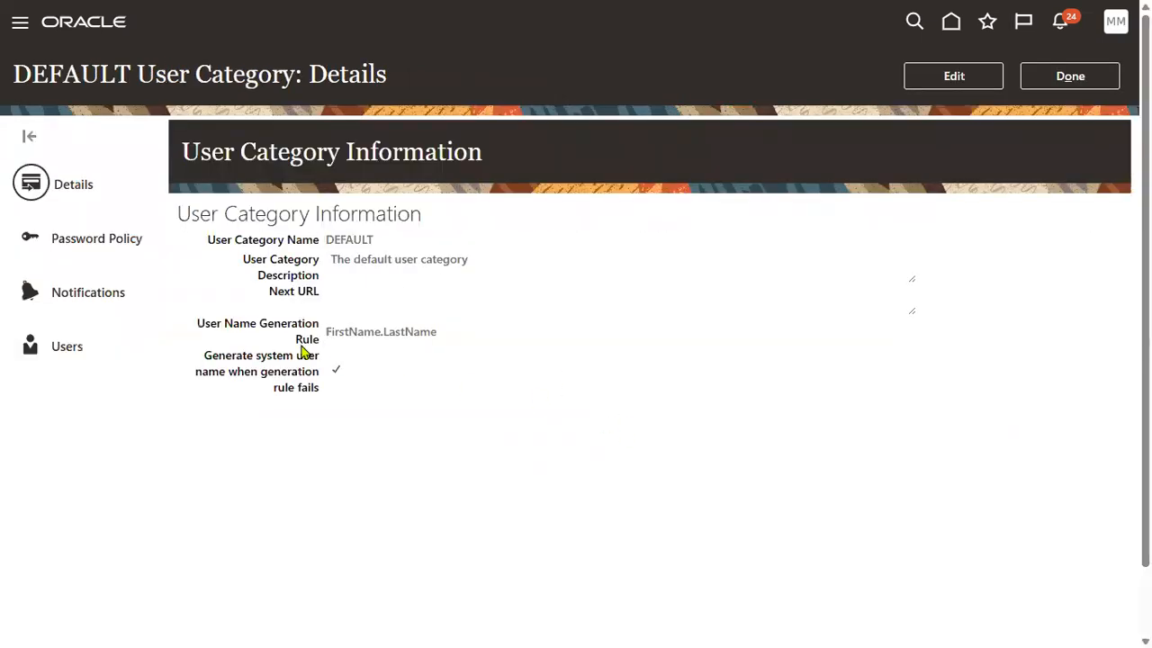
{"action": "left_click", "coordinate": [145, 238]}
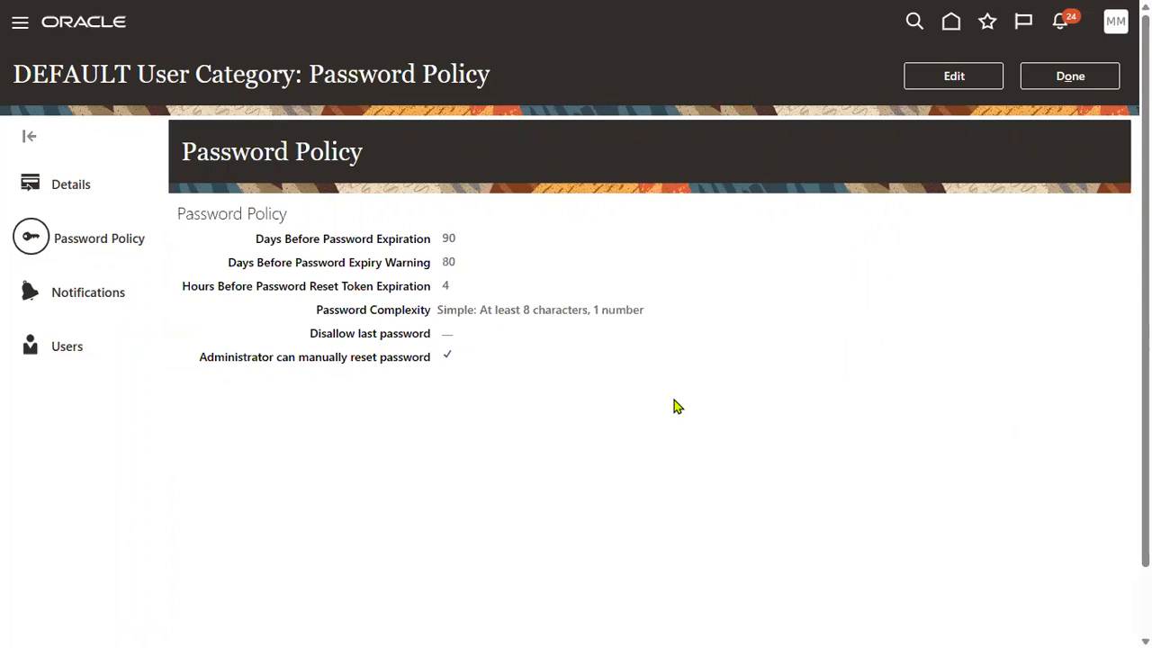
{"action": "left_click", "coordinate": [63, 357]}
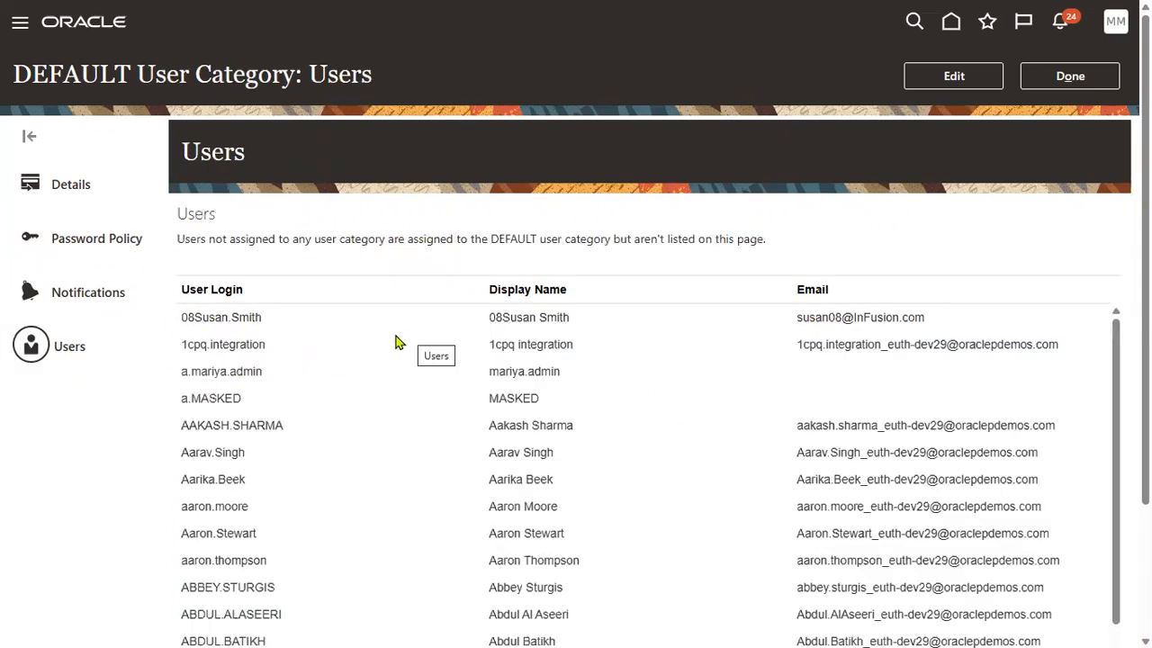
{"action": "left_click", "coordinate": [57, 291]}
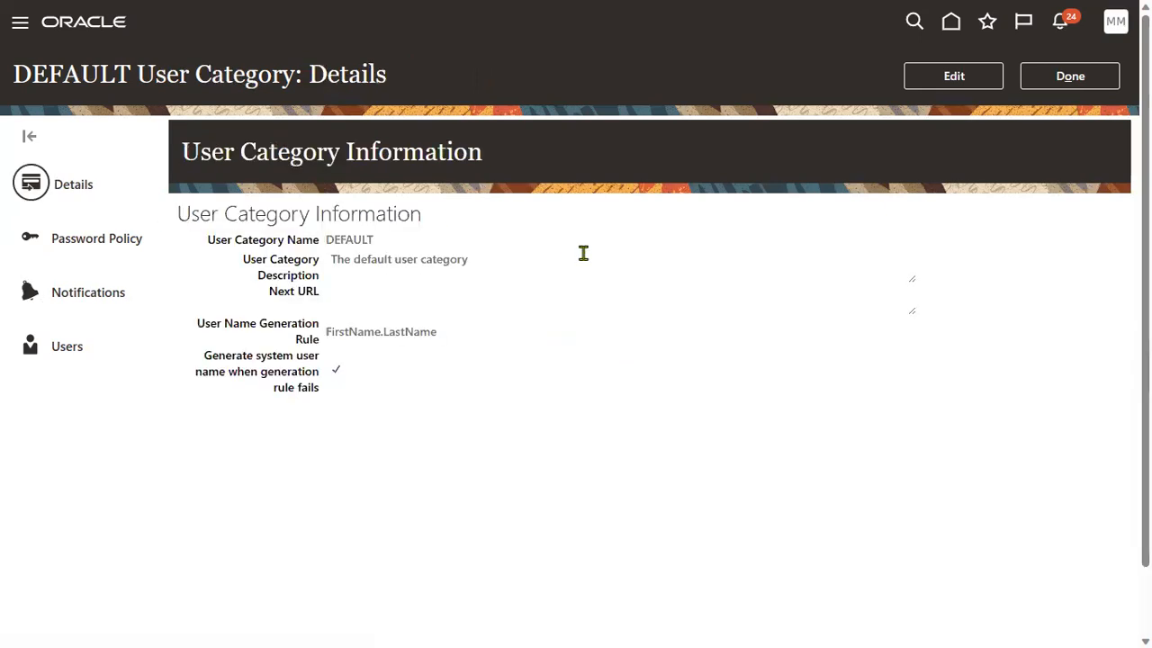
Edit DEFAULT, confirm the FirstName.LastName user name rule, and cancel without changes.
{"action": "left_click", "coordinate": [961, 86]}
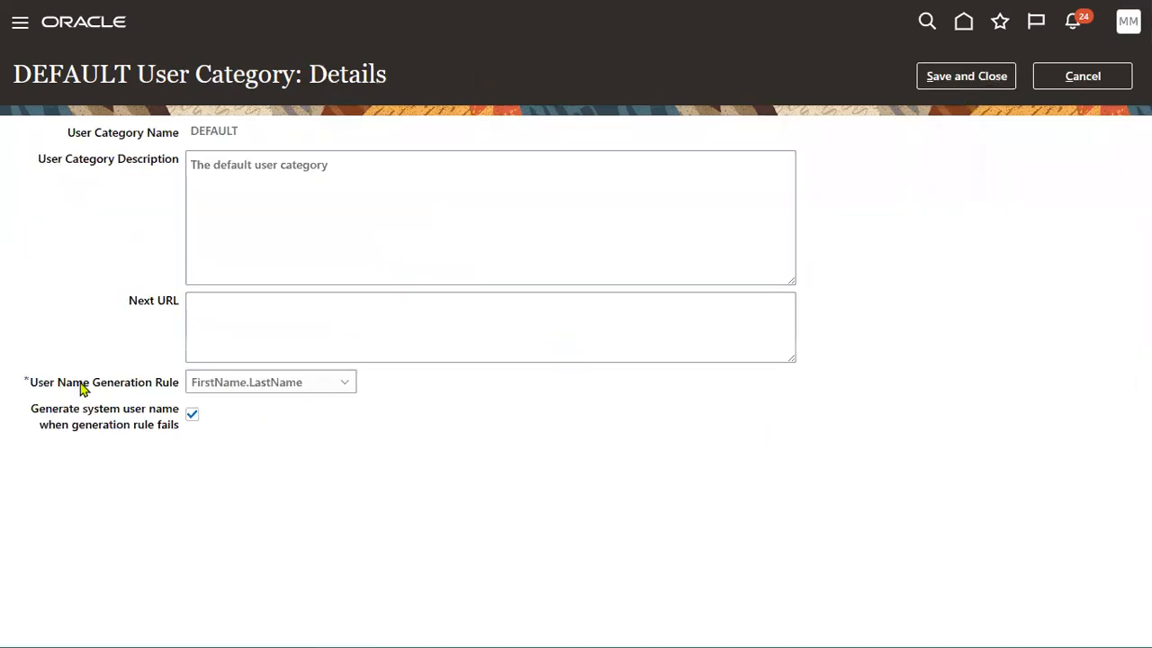
{"action": "left_click_drag", "start_coordinate": [30, 382], "coordinate": [180, 388]}
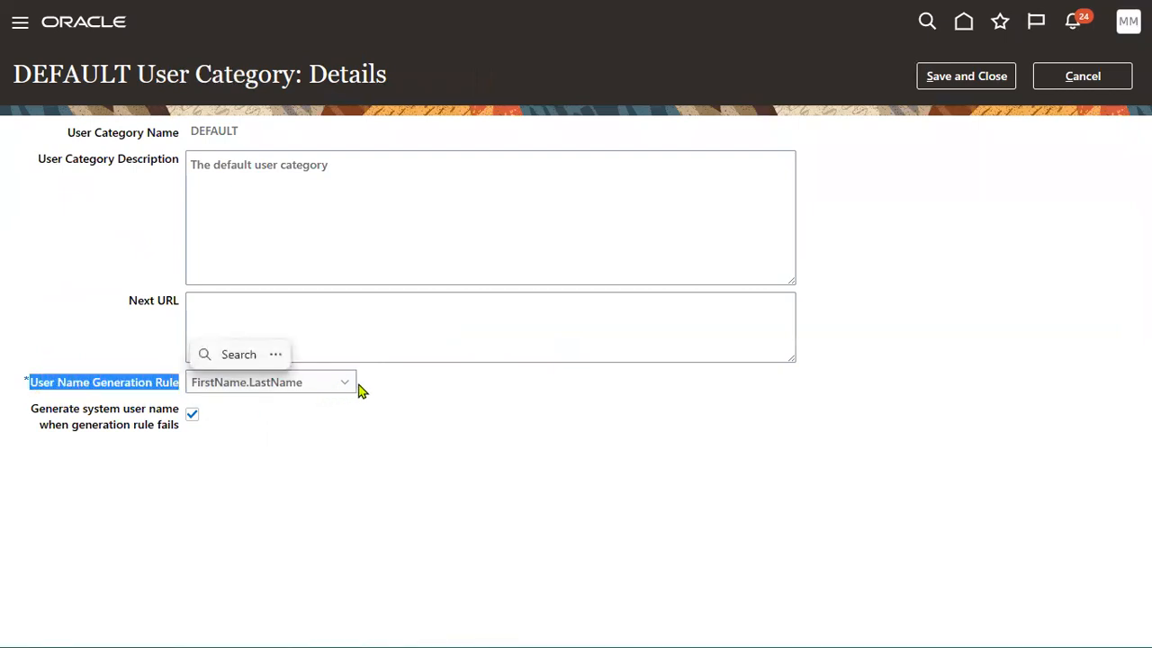
{"action": "left_click", "coordinate": [350, 385]}
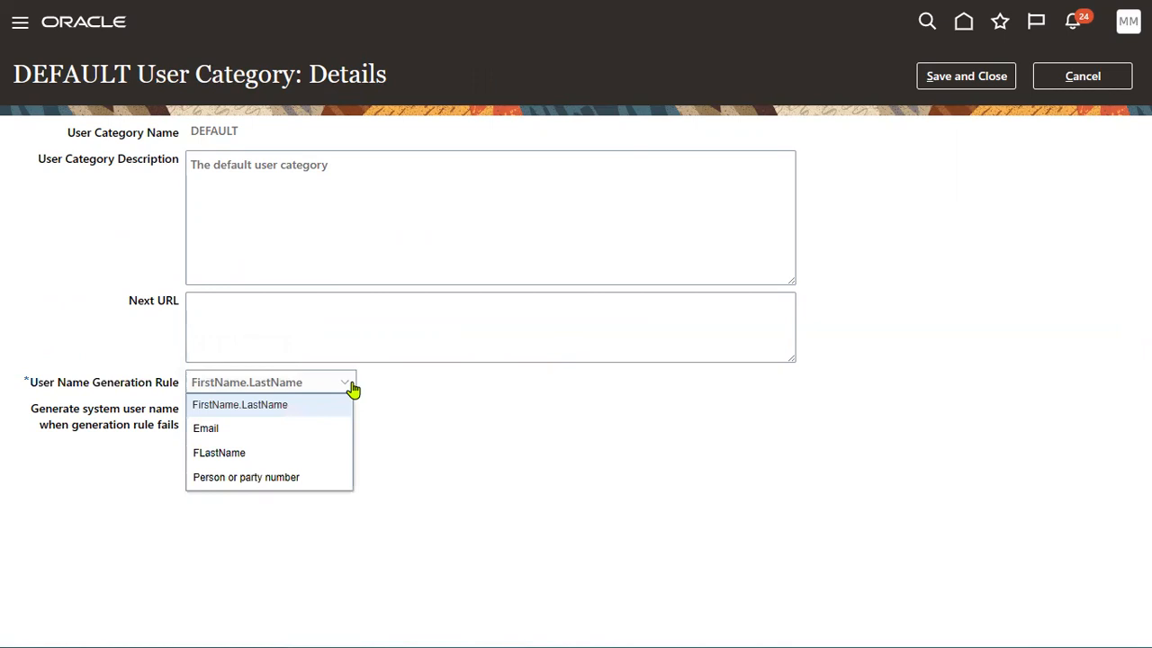
{"action": "left_click", "coordinate": [612, 432]}
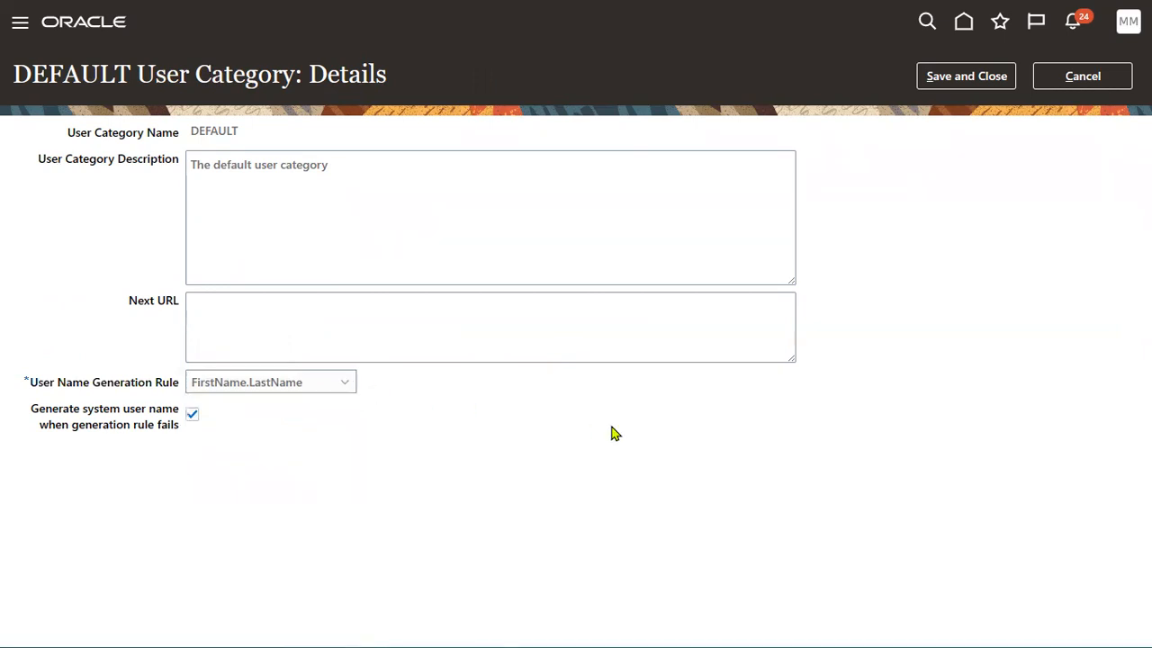
{"action": "left_click", "coordinate": [1105, 86]}
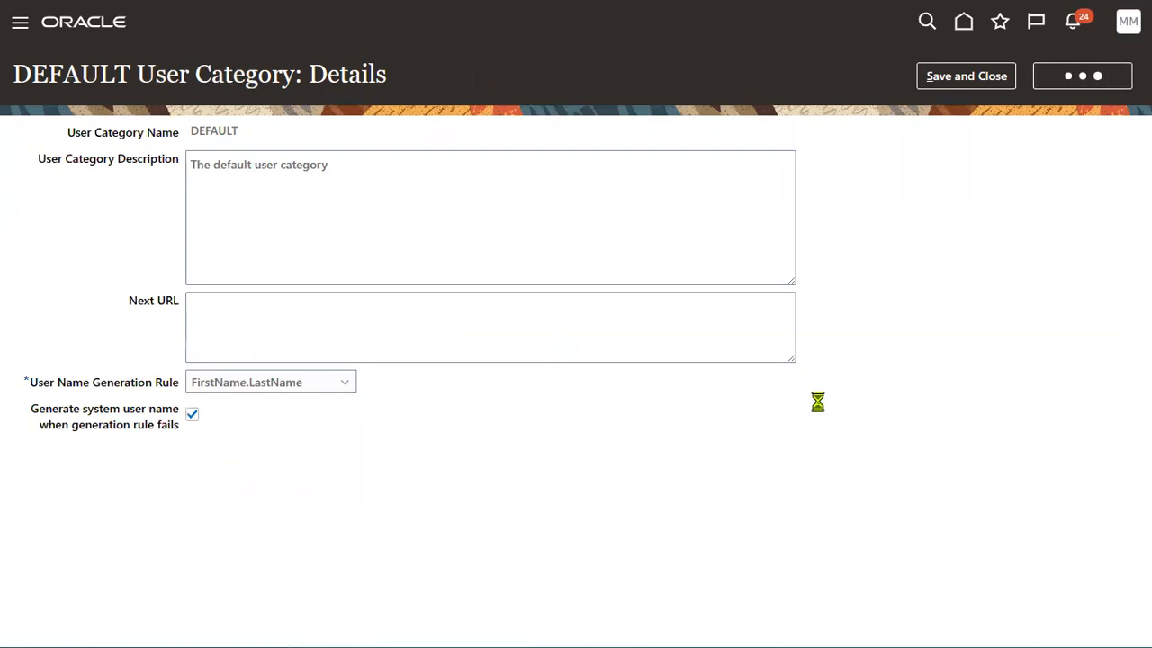
{"action": "left_click", "coordinate": [1095, 86]}
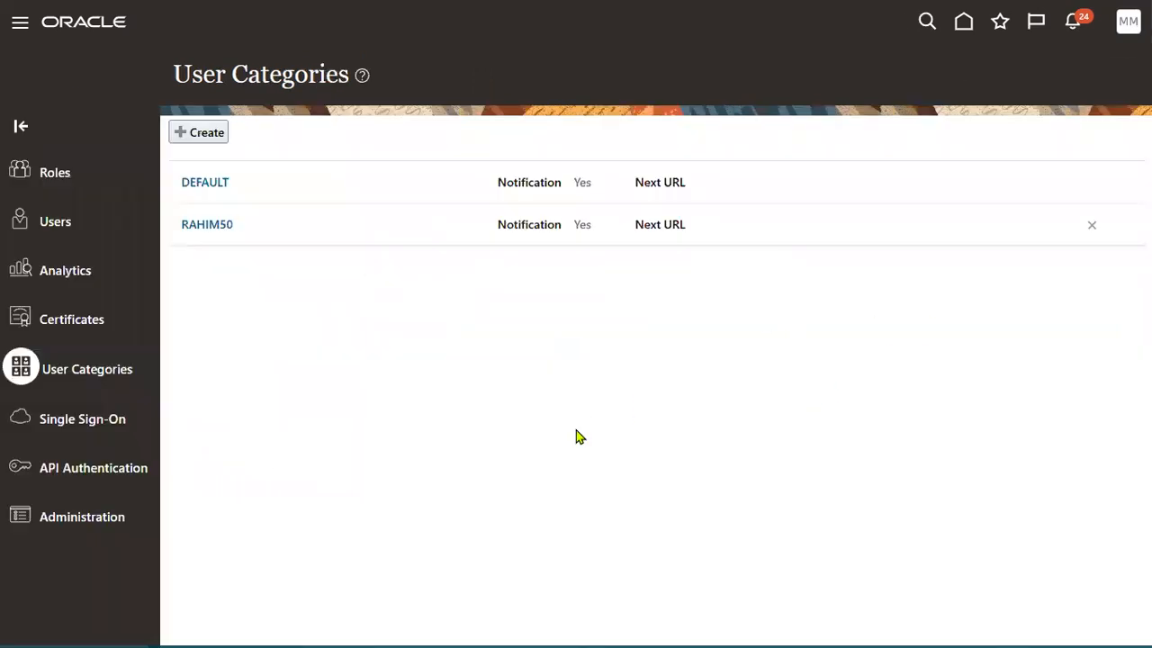
Search the user accounts for EMP.PWC and open its account details.
{"action": "left_click", "coordinate": [56, 223]}
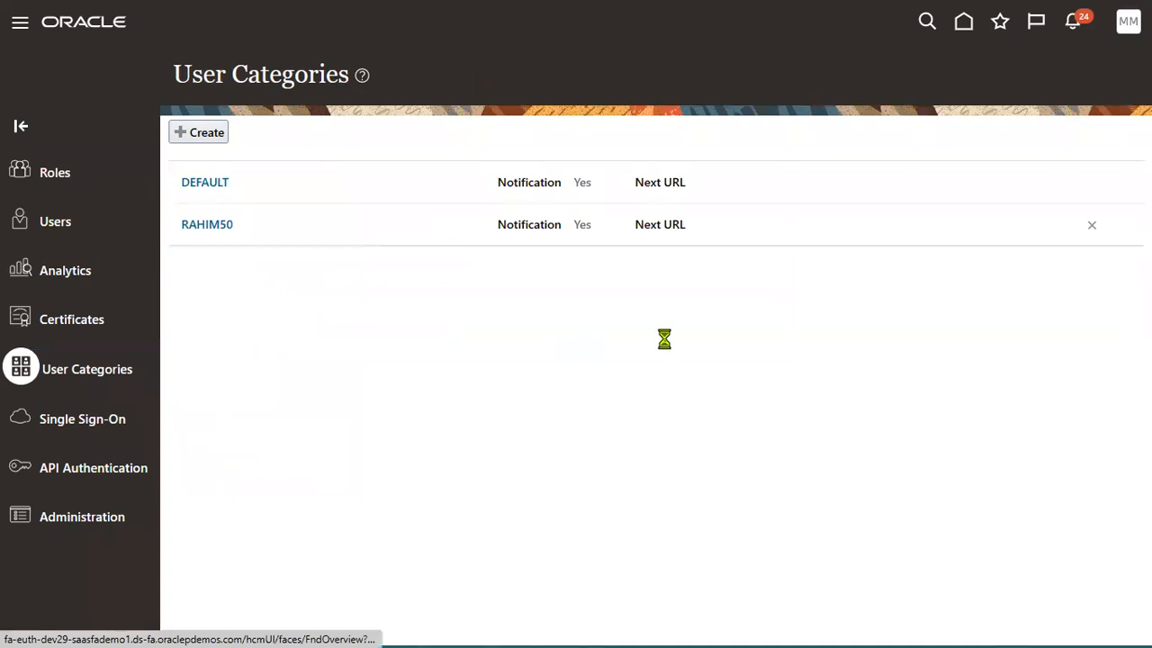
{"action": "left_click", "coordinate": [671, 134]}
{"action": "type", "text": "E"}
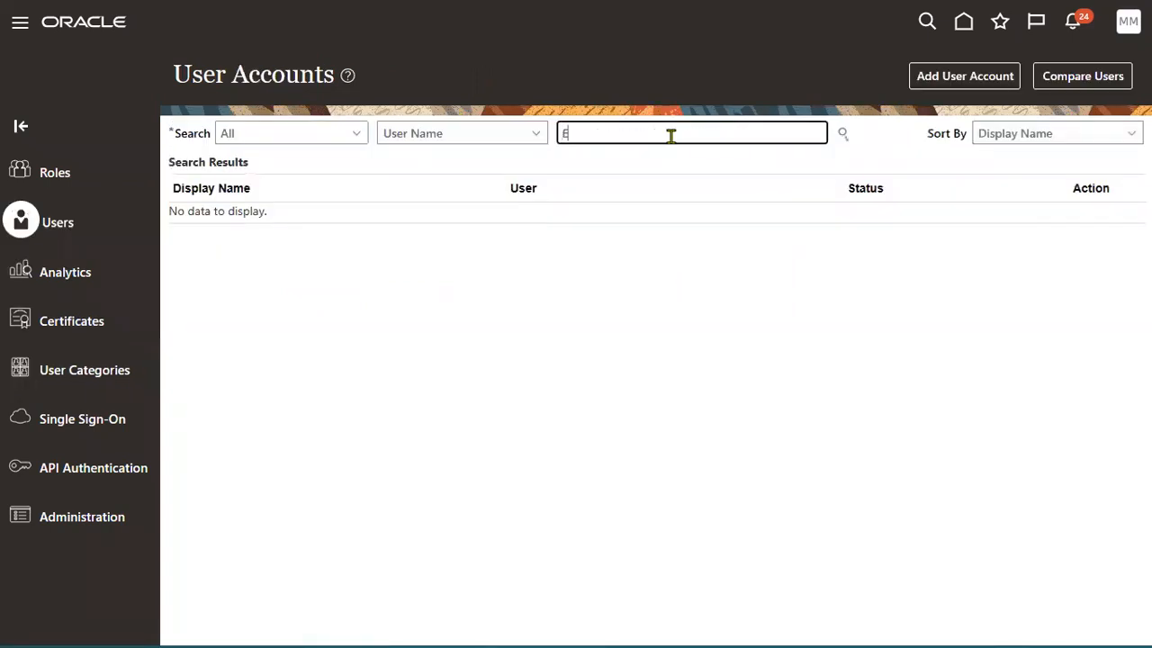
{"action": "type", "text": "MP.PWC"}
{"action": "key", "text": "Return"}
{"action": "left_click", "coordinate": [619, 230]}
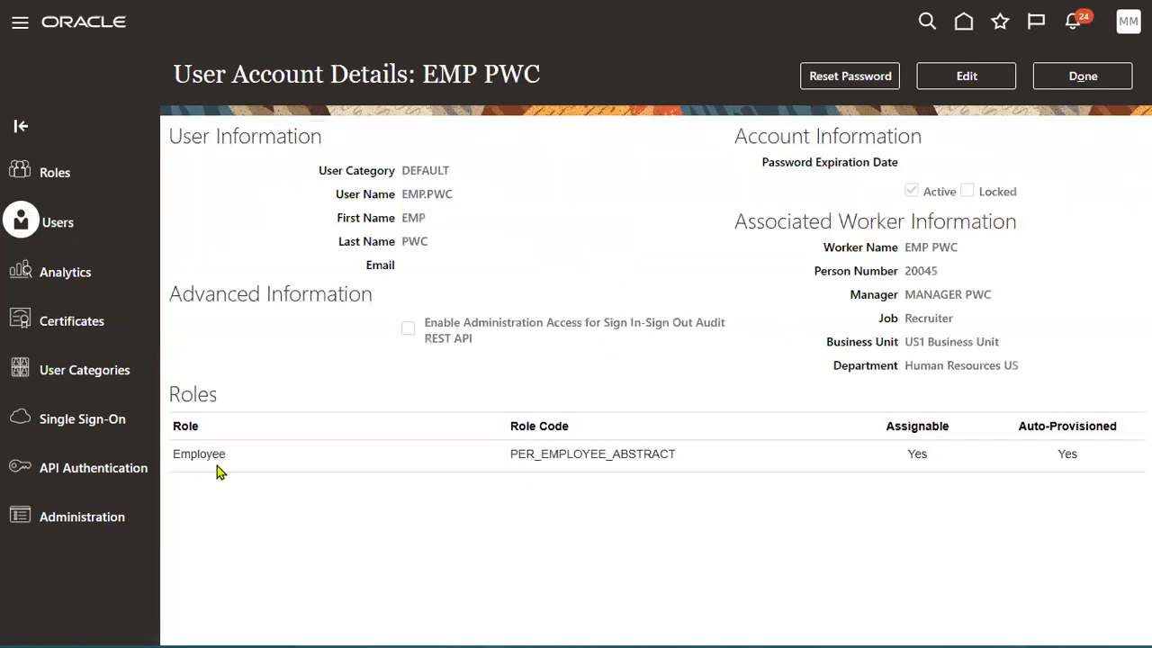
Highlight the Employee role's ABSTRACT code, name and Auto-Provisioned Yes value, then switch to Notepad++.
{"action": "left_click_drag", "start_coordinate": [611, 455], "coordinate": [674, 456]}
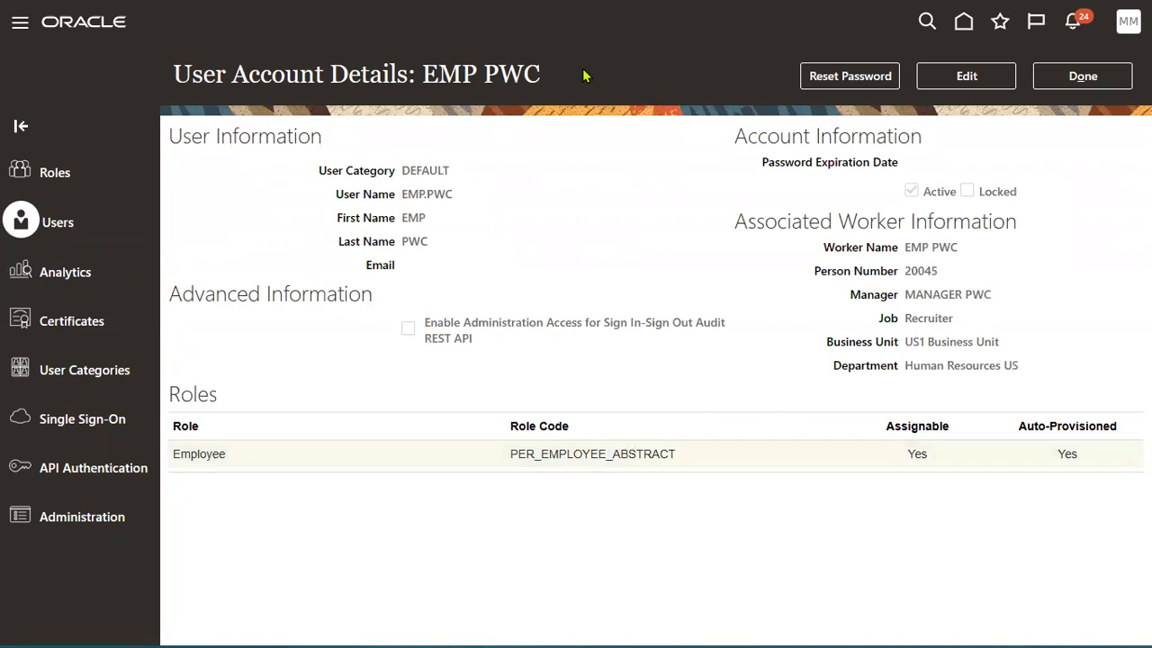
{"action": "double_click", "coordinate": [208, 455]}
{"action": "double_click", "coordinate": [1063, 454]}
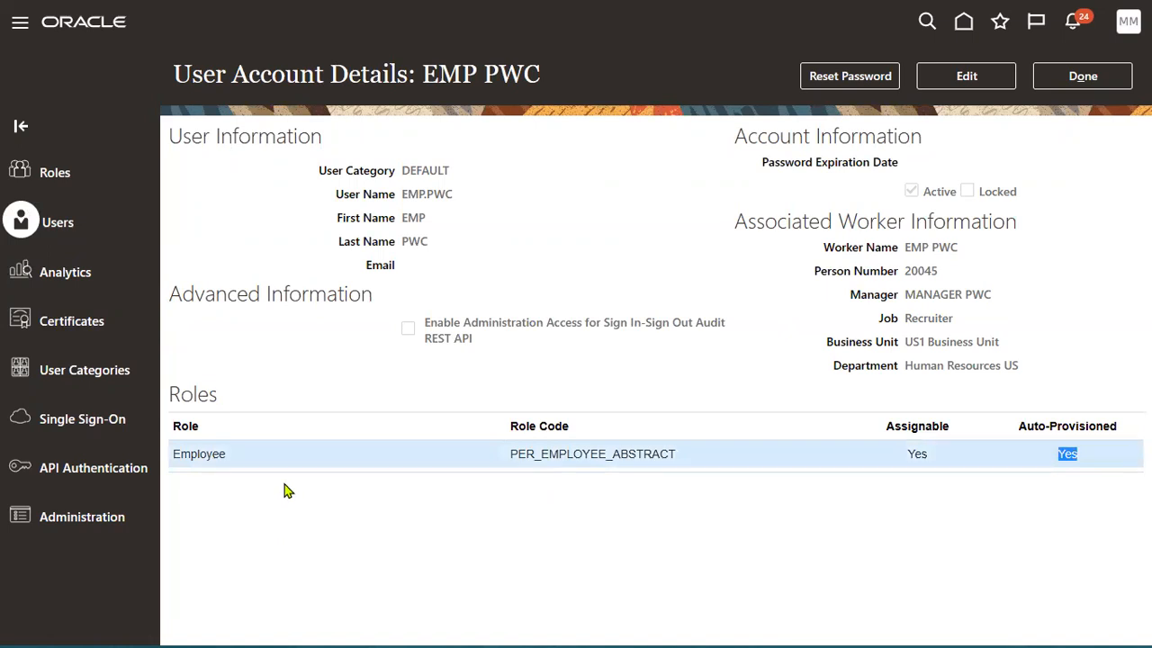
{"action": "key", "text": "alt+Tab"}
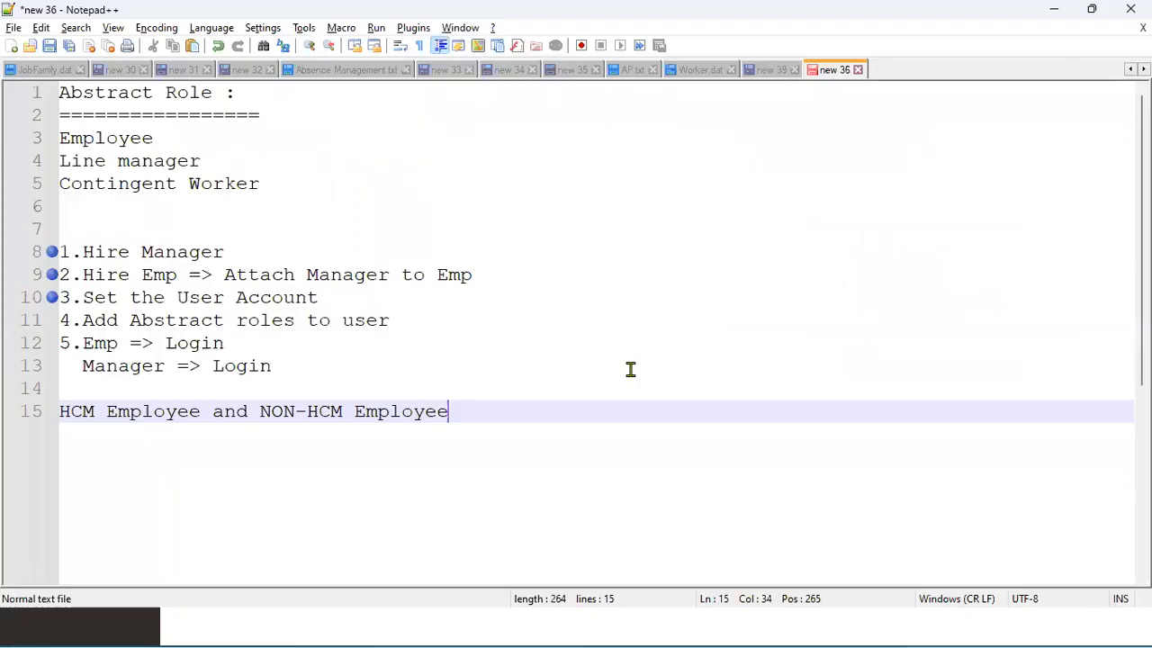
Bookmark line 11, '4.Add Abstract roles to user', and return to the Security Console.
{"action": "left_click", "coordinate": [48, 324]}
{"action": "key", "text": "alt+Tab"}
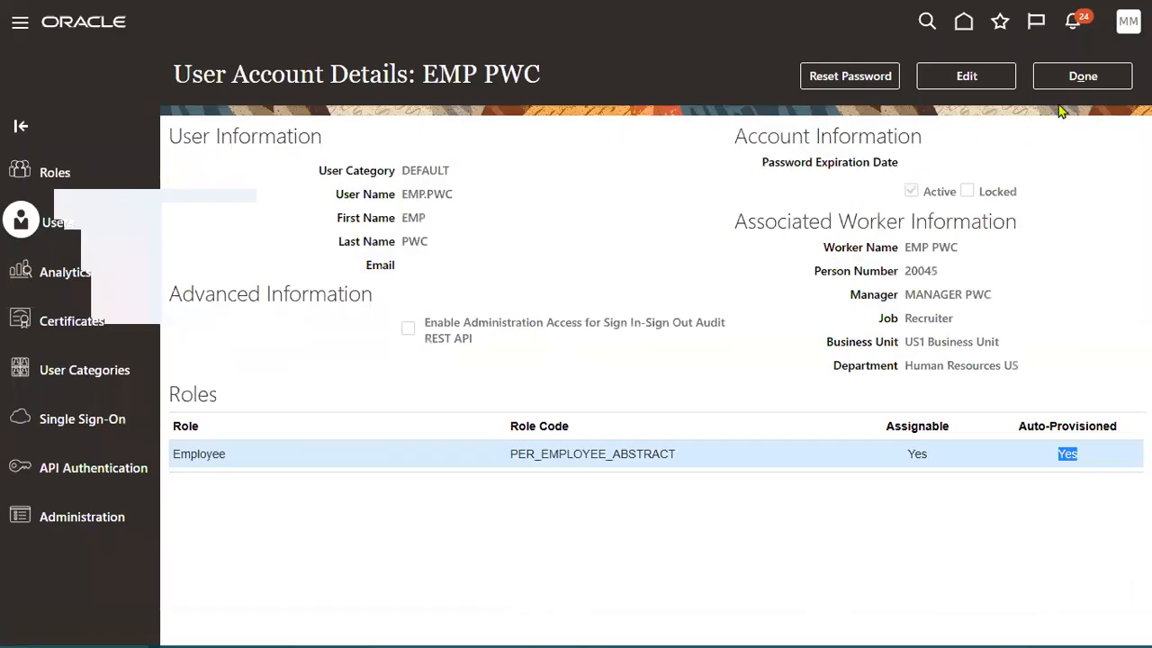
Manually reset EMP PWC's password, entering and confirming a new password.
{"action": "left_click", "coordinate": [849, 75]}
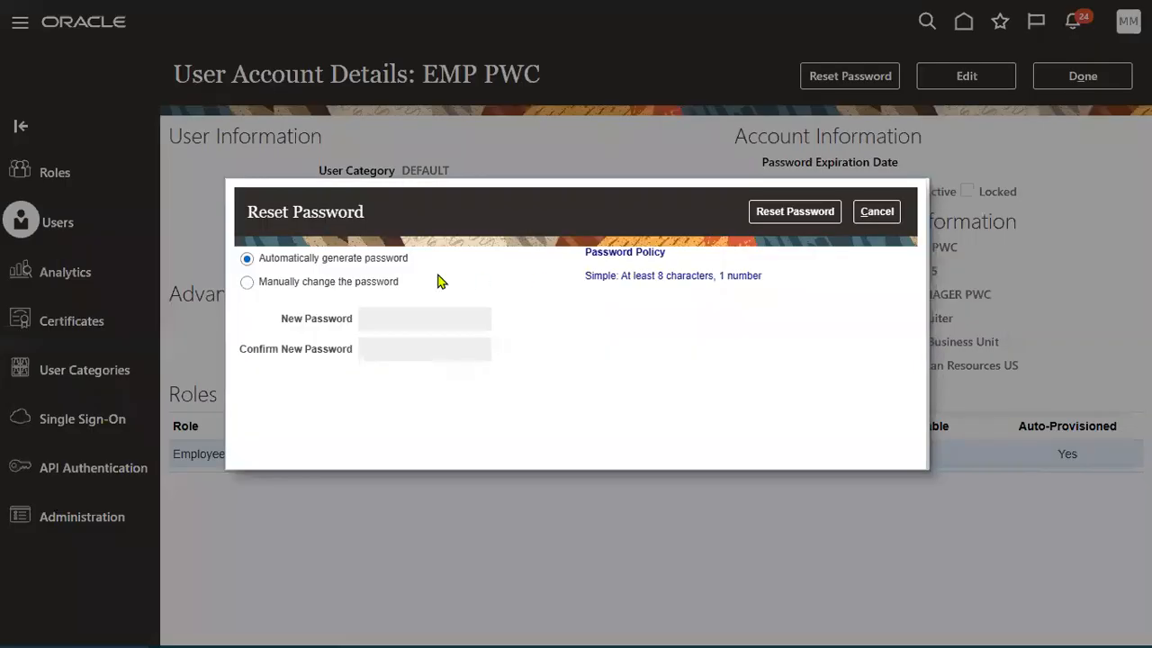
{"action": "left_click", "coordinate": [387, 282]}
{"action": "left_click", "coordinate": [423, 313]}
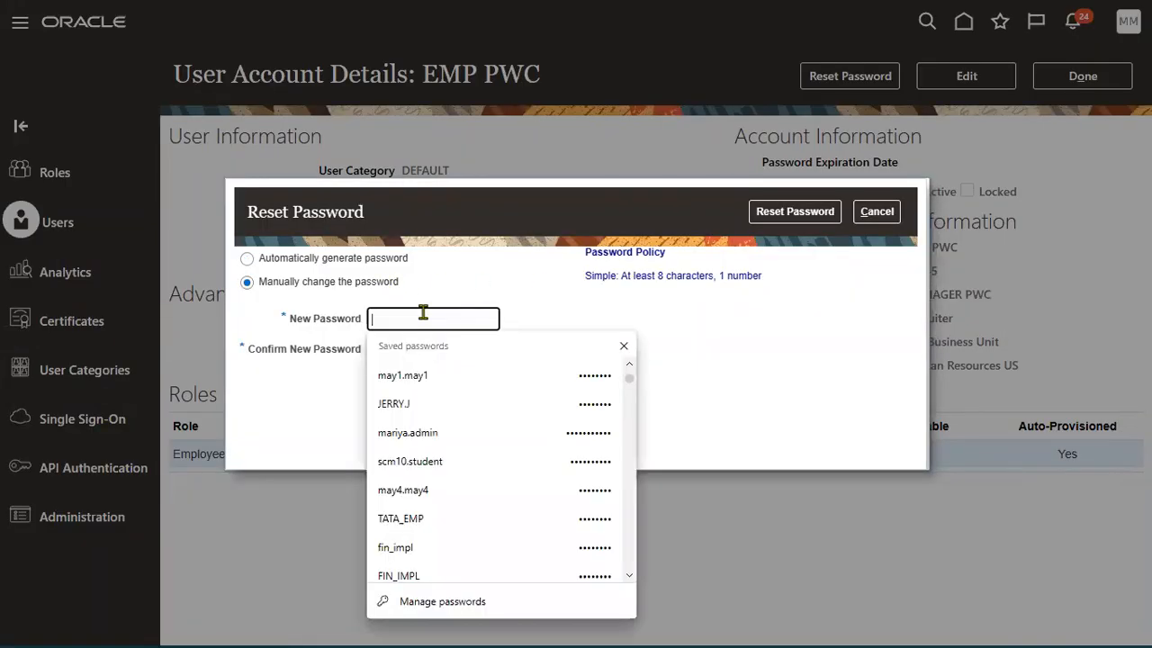
{"action": "type", "text": "••••••••"}
{"action": "left_click", "coordinate": [415, 350]}
{"action": "type", "text": "•••"}
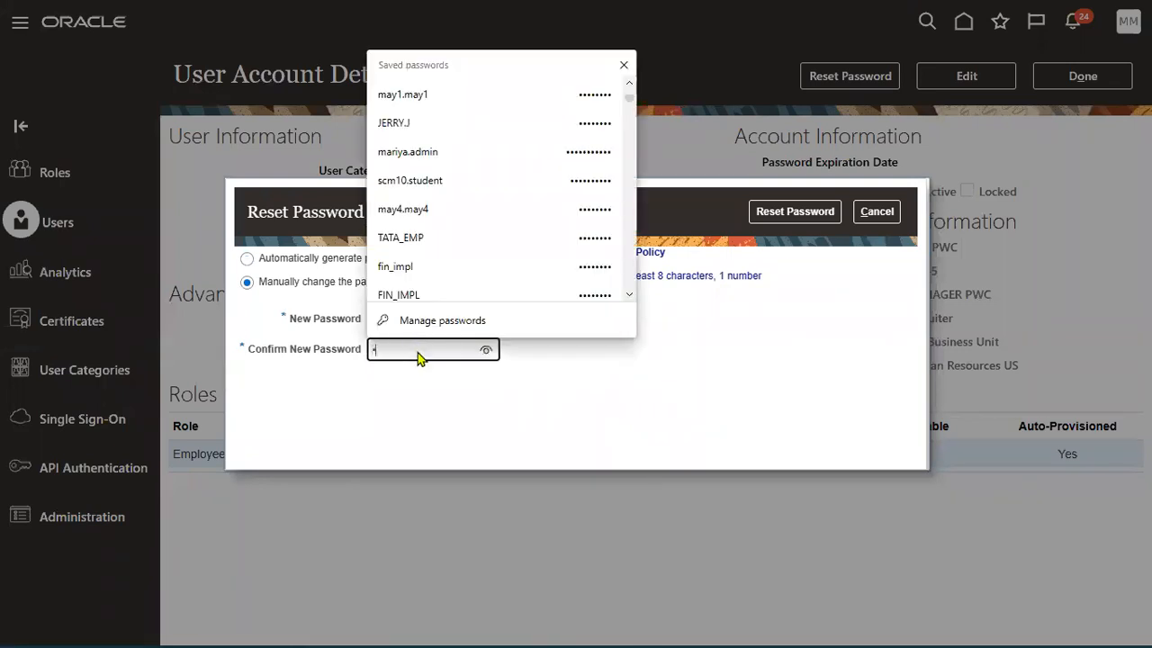
{"action": "type", "text": "•••••"}
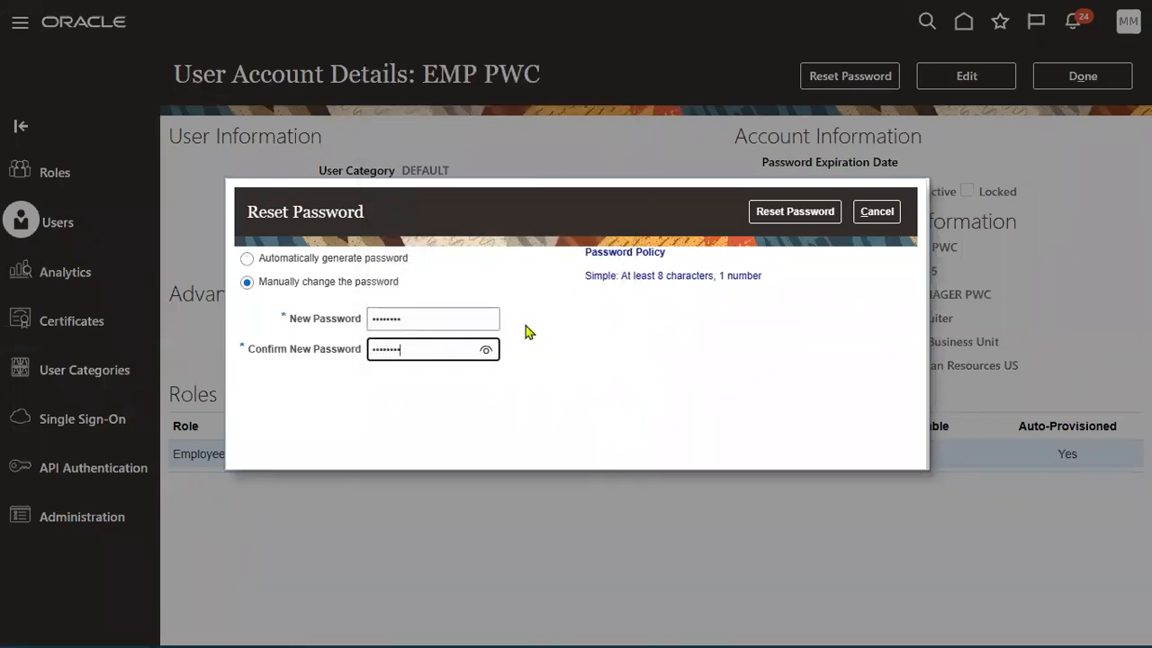
{"action": "left_click", "coordinate": [795, 215]}
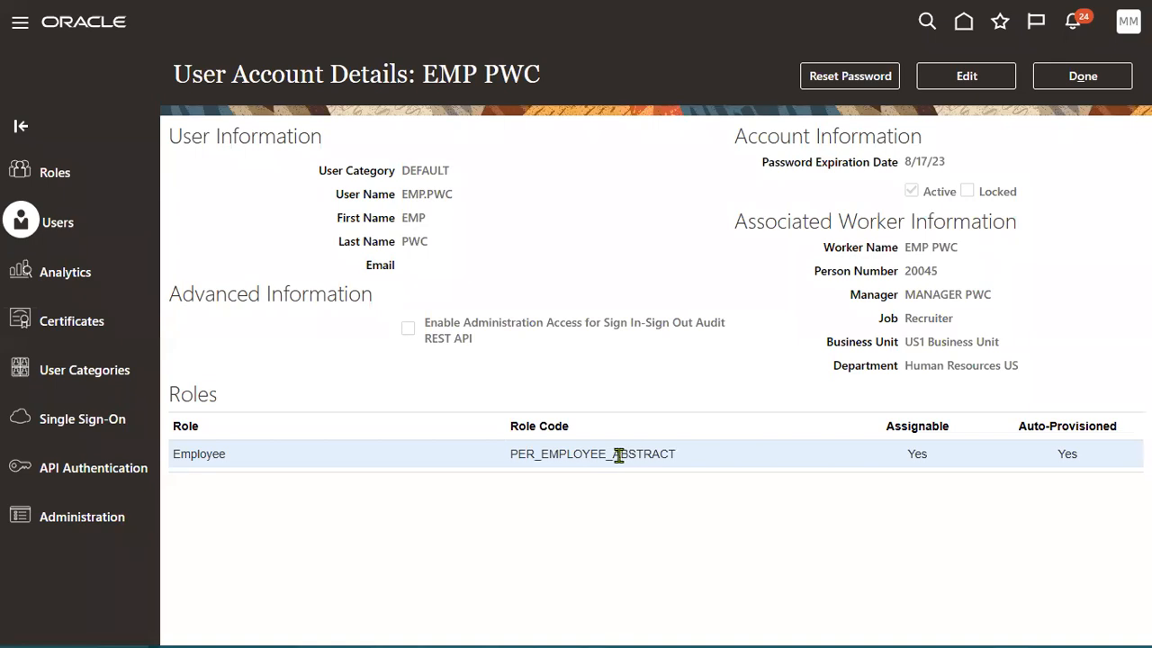
{"action": "left_click_drag", "start_coordinate": [613, 457], "coordinate": [684, 466]}
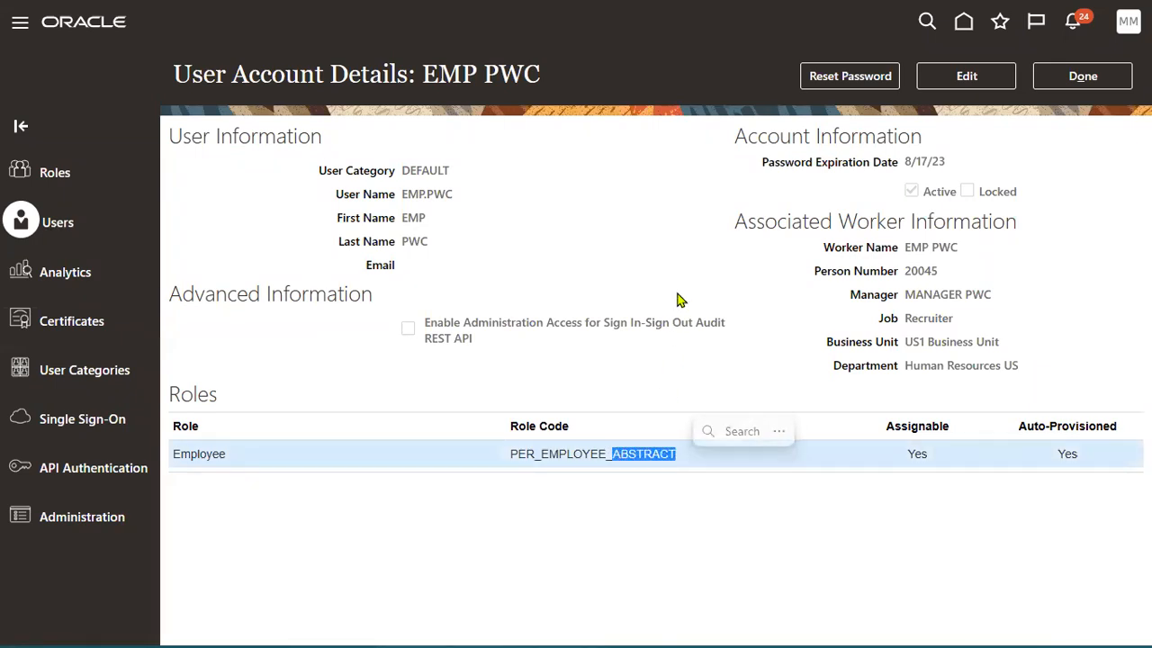
Change the user search to MANAGER.PWC and open that account's details.
{"action": "left_click", "coordinate": [1044, 85]}
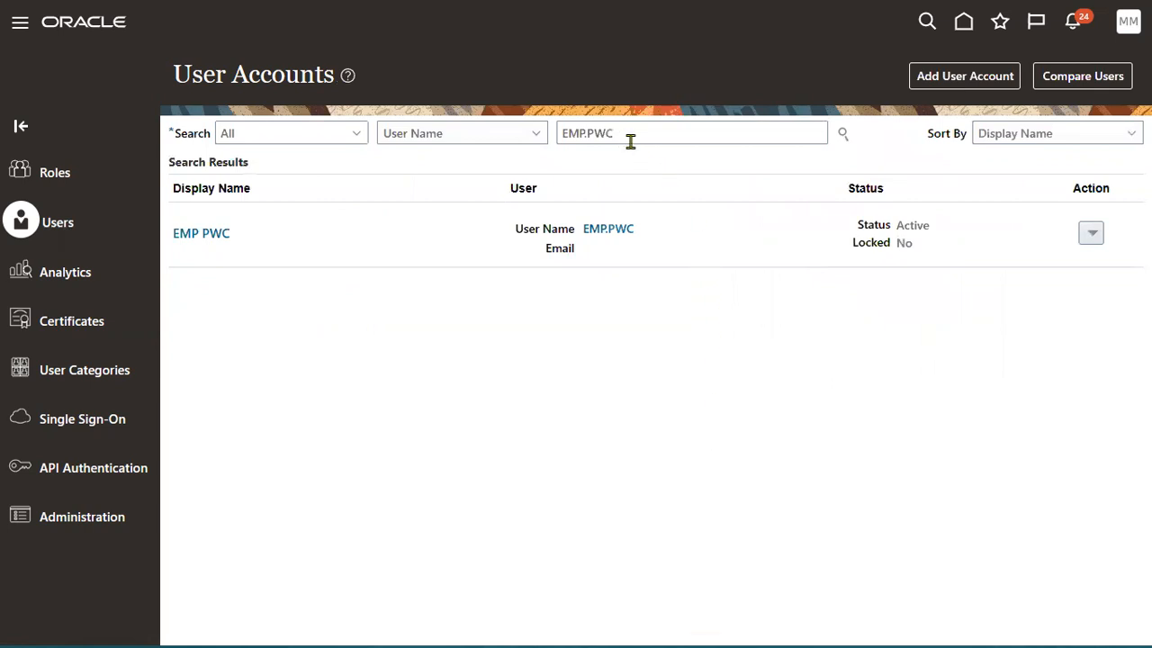
{"action": "left_click", "coordinate": [572, 133]}
{"action": "double_click", "coordinate": [572, 133]}
{"action": "type", "text": "MANAGER"}
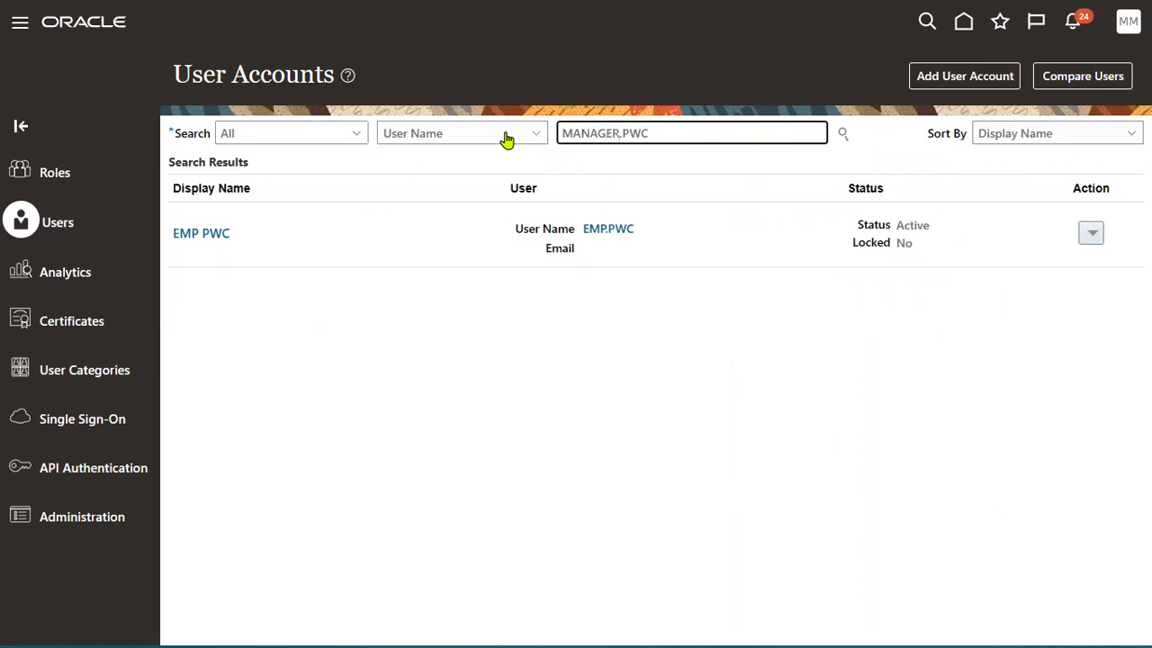
{"action": "key", "text": "Return"}
{"action": "left_click", "coordinate": [641, 231]}
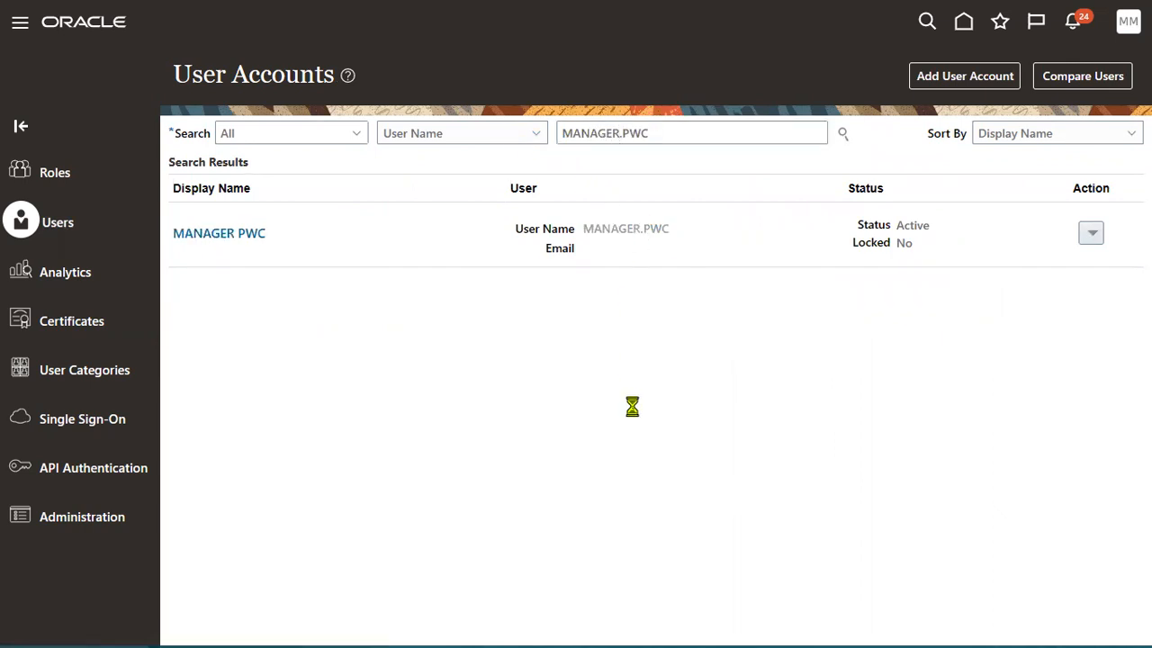
{"action": "left_click_drag", "start_coordinate": [401, 194], "coordinate": [489, 196]}
Edit MANAGER.PWC, search 'Line m', add the Line Manager role membership, and save and close.
{"action": "left_click", "coordinate": [586, 273]}
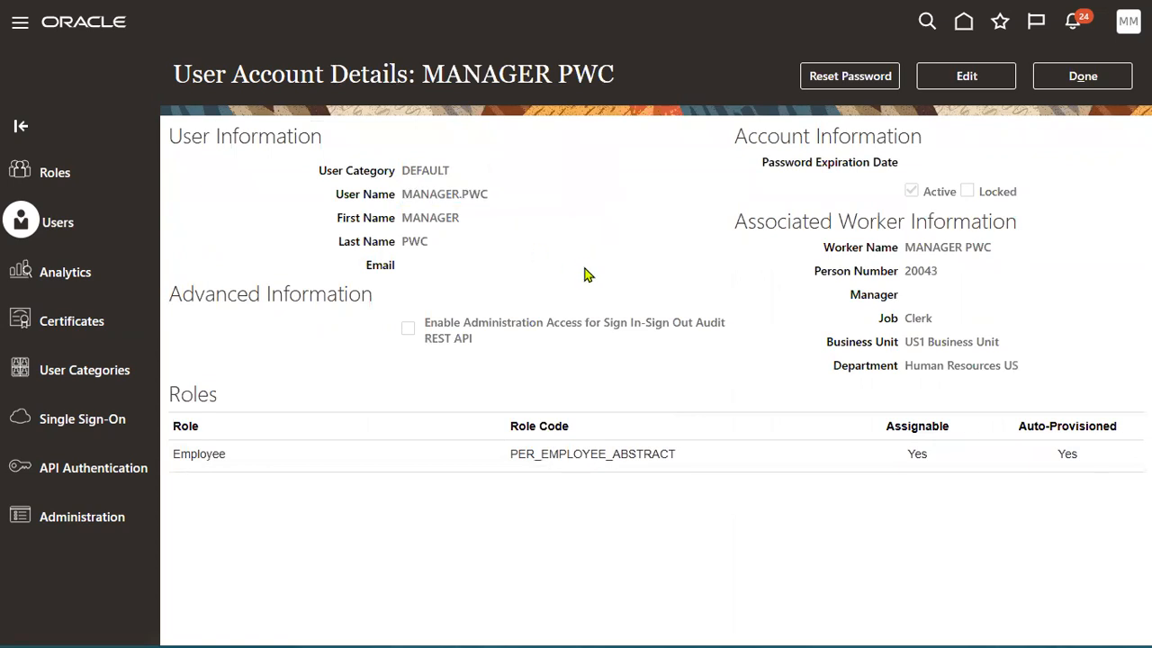
{"action": "left_click", "coordinate": [470, 455]}
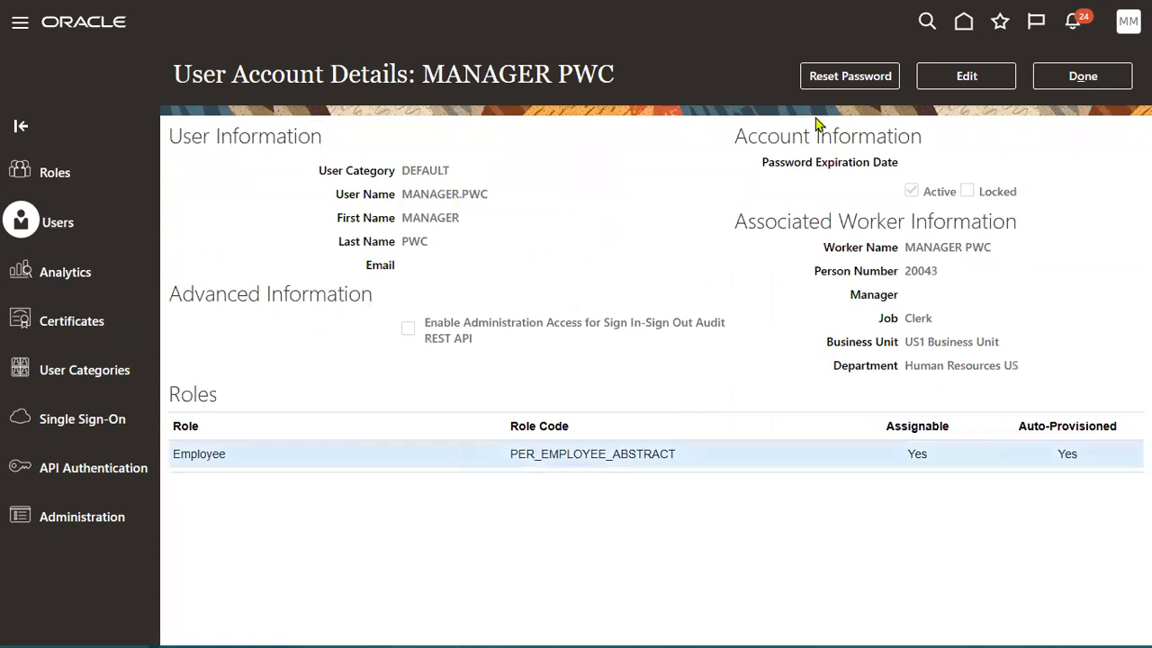
{"action": "left_click", "coordinate": [932, 81]}
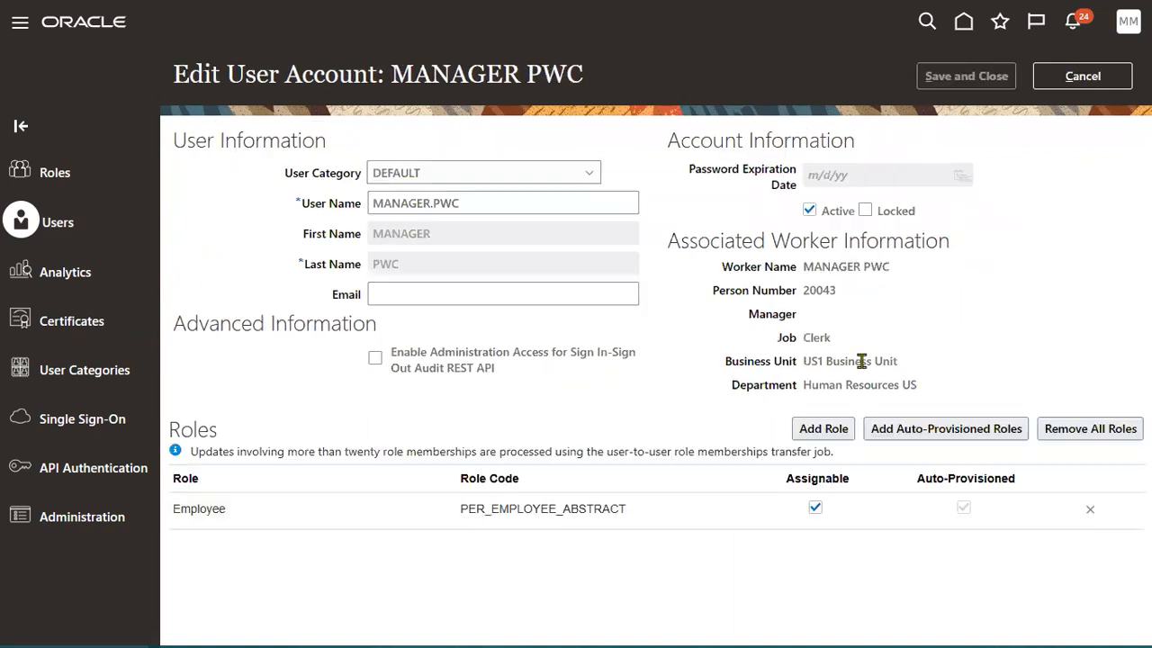
{"action": "left_click", "coordinate": [806, 426]}
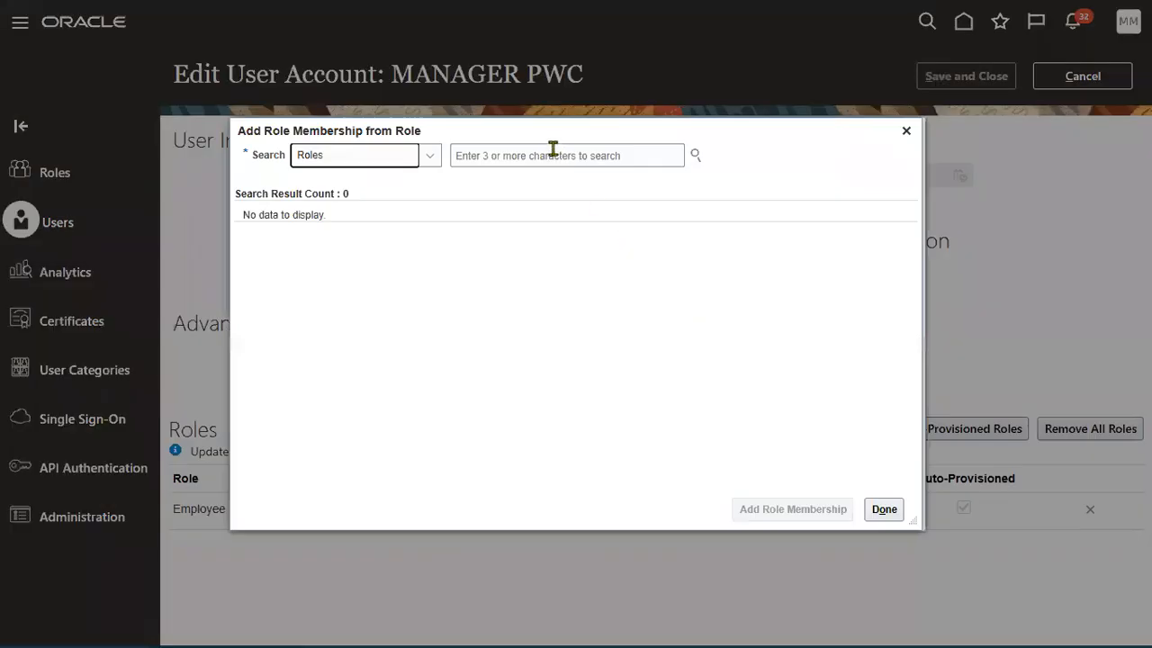
{"action": "left_click", "coordinate": [554, 151]}
{"action": "type", "text": "Line m"}
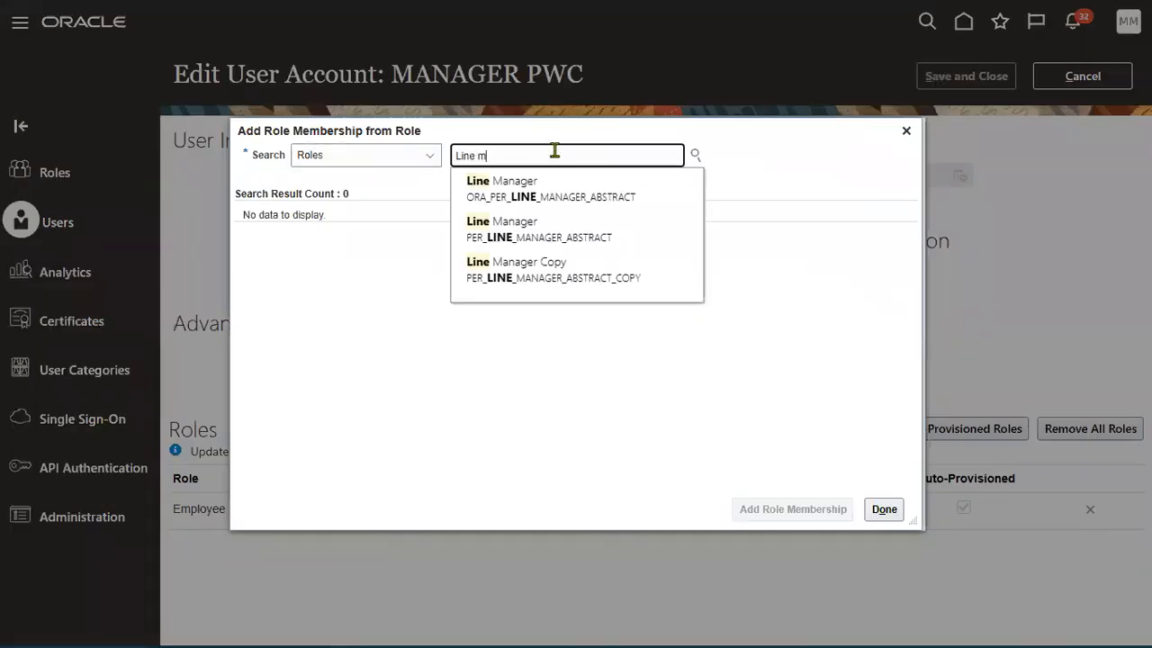
{"action": "left_click", "coordinate": [558, 187]}
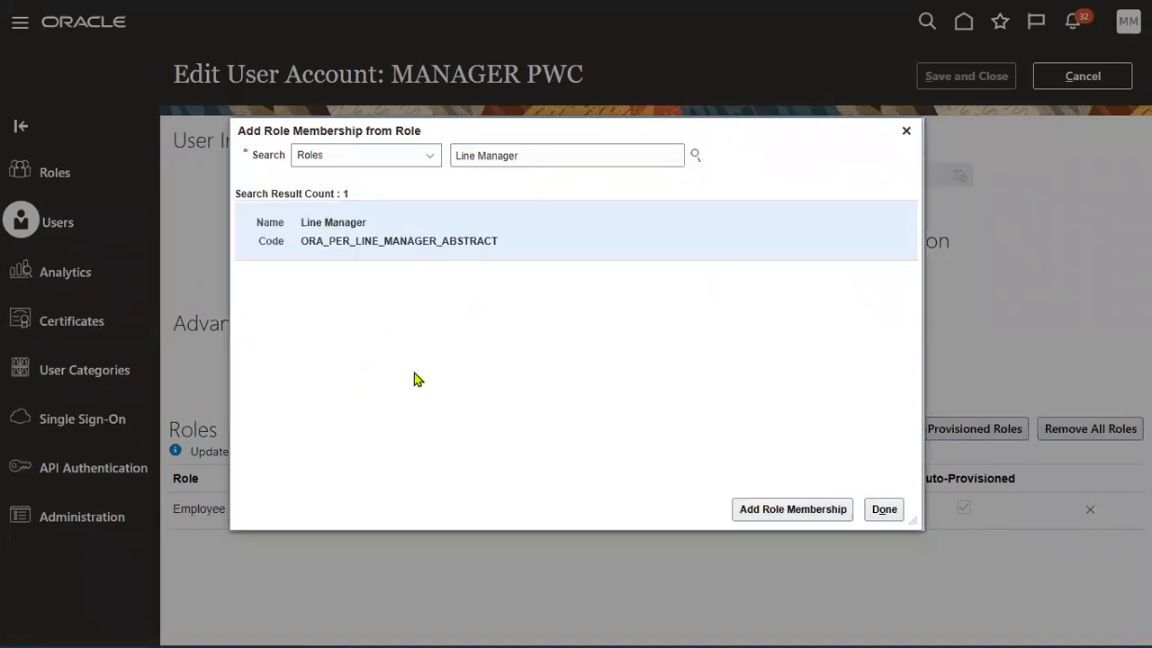
{"action": "left_click", "coordinate": [785, 509]}
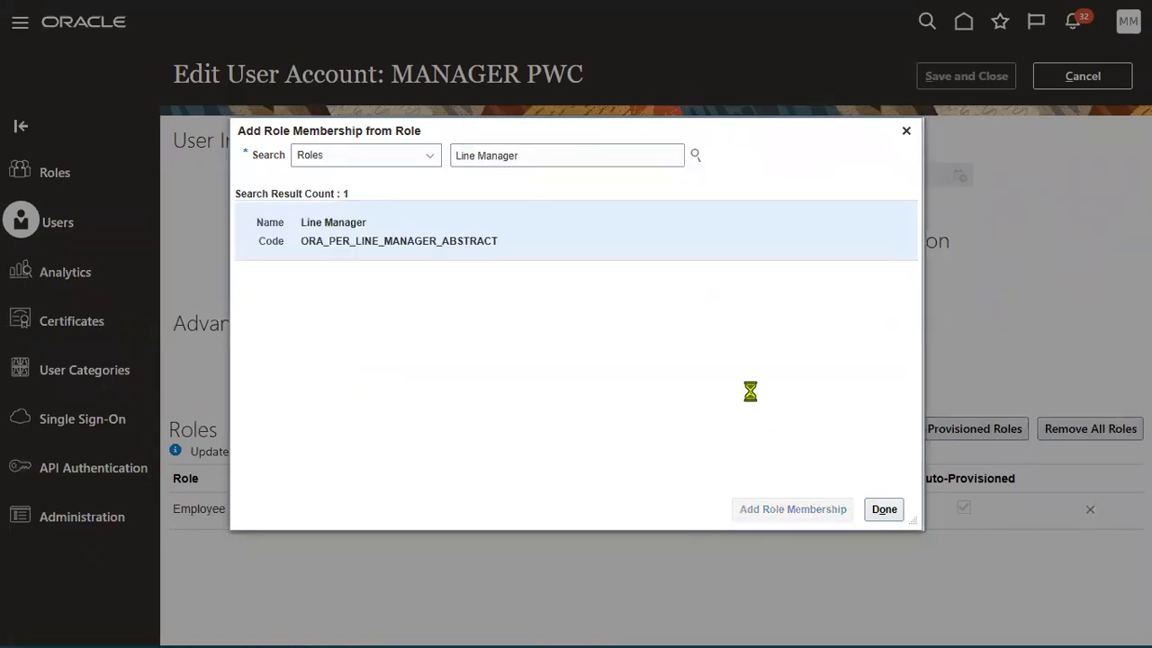
{"action": "left_click", "coordinate": [872, 516]}
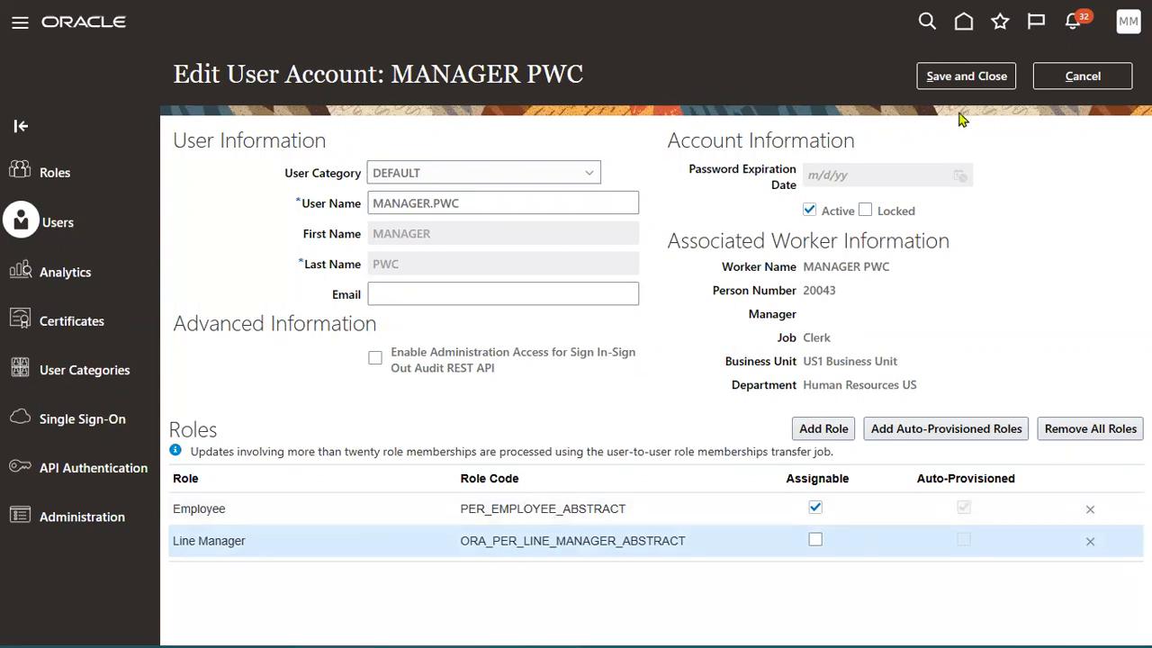
{"action": "left_click", "coordinate": [965, 76]}
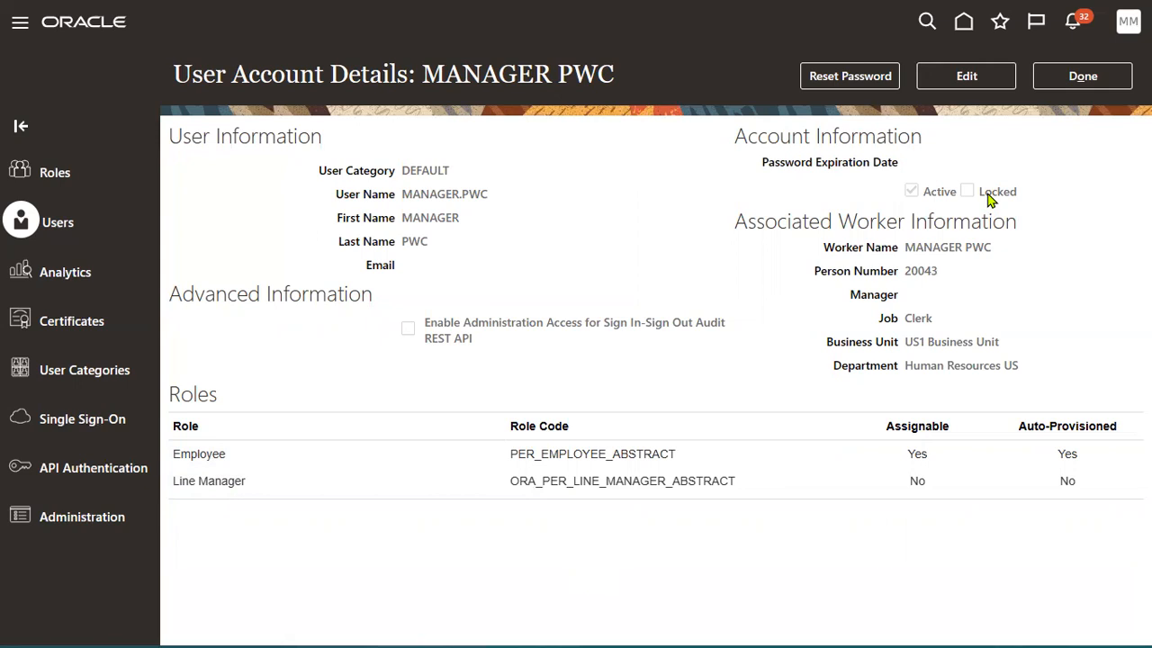
Reopen MANAGER.PWC's account and manually reset its password, entering and confirming the new value.
{"action": "left_click", "coordinate": [1064, 78]}
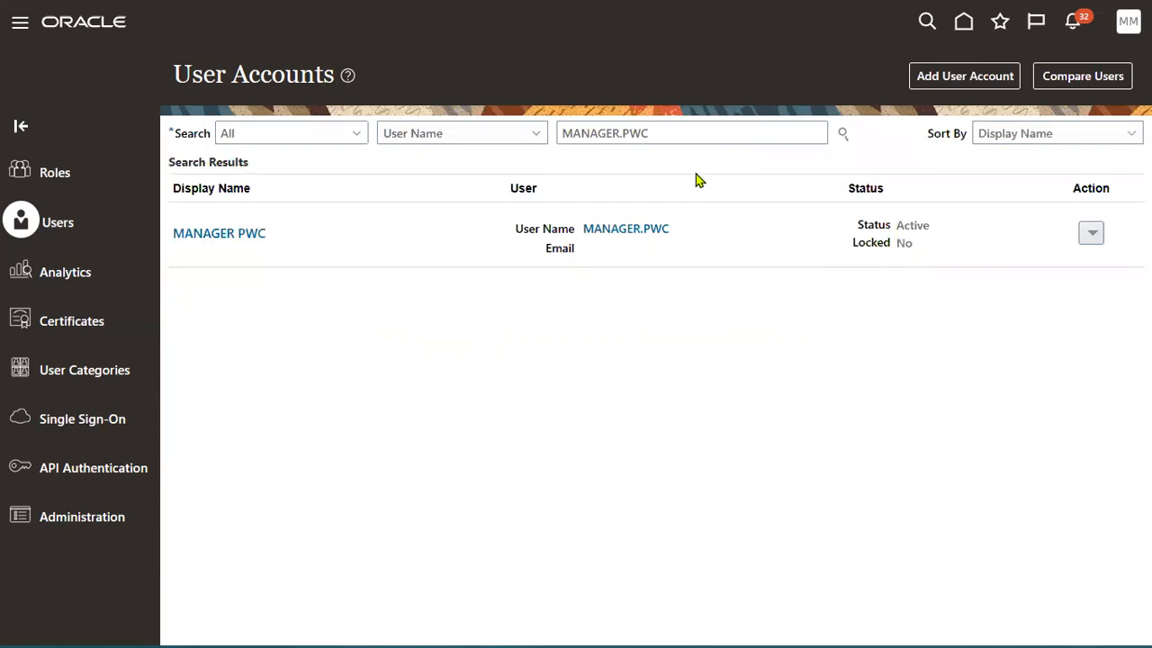
{"action": "left_click", "coordinate": [657, 231]}
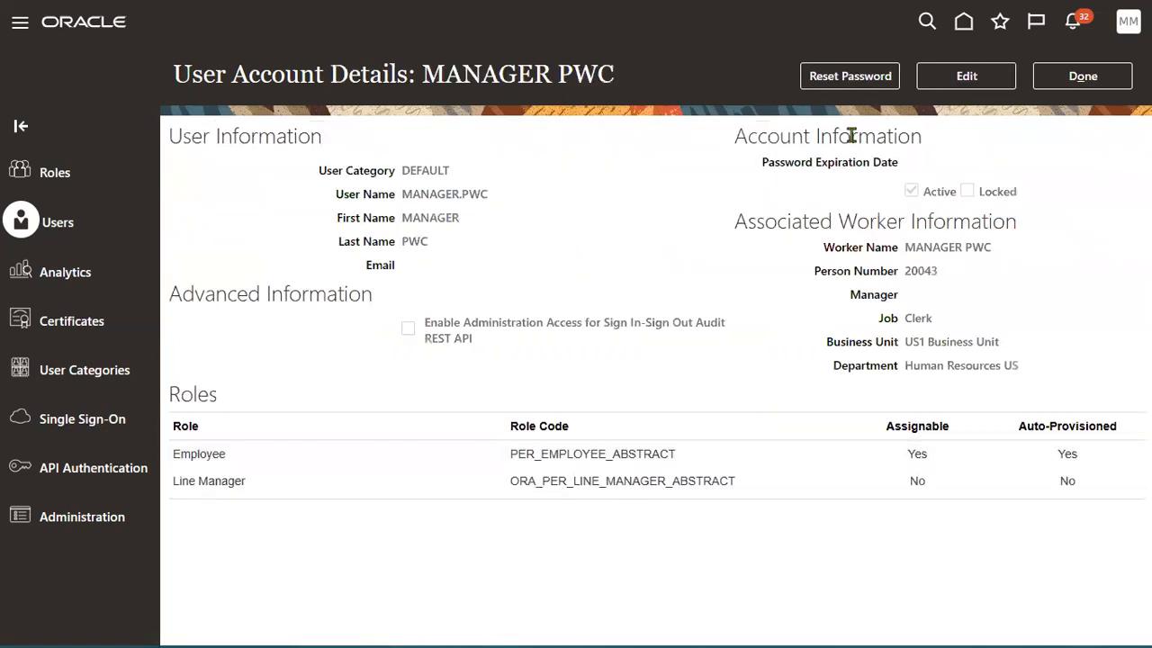
{"action": "left_click", "coordinate": [850, 76]}
{"action": "left_click", "coordinate": [365, 286]}
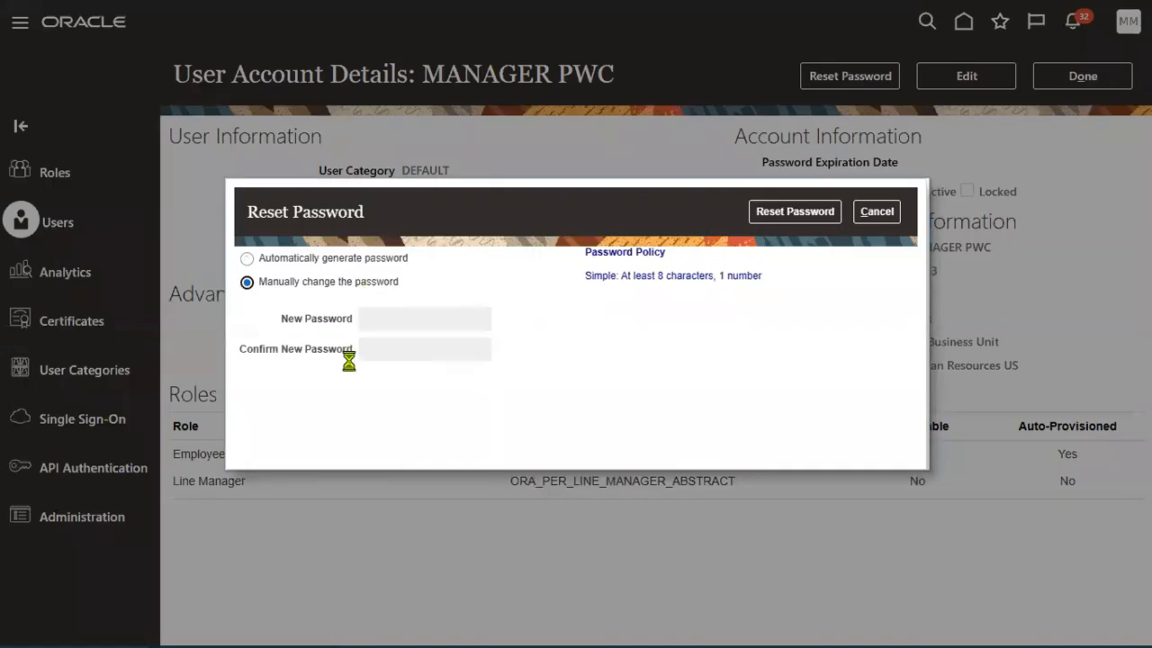
{"action": "left_click", "coordinate": [414, 314]}
{"action": "type", "text": "••••••••"}
{"action": "left_click", "coordinate": [399, 348]}
{"action": "type", "text": "•••"}
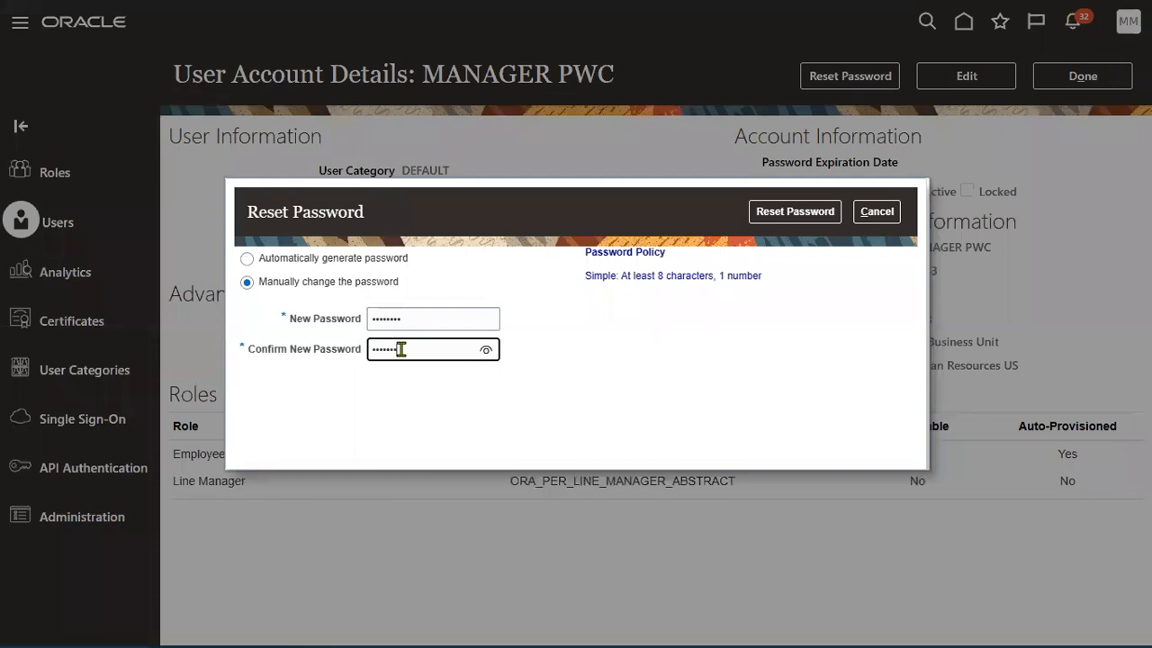
{"action": "left_click", "coordinate": [791, 214]}
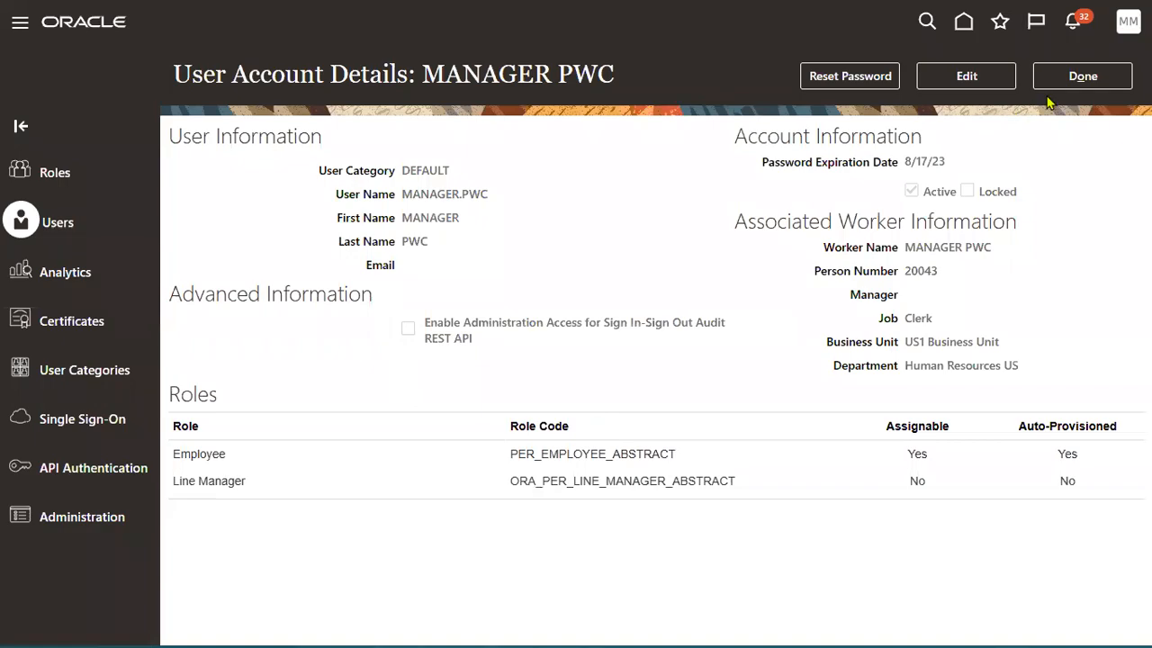
{"action": "left_click", "coordinate": [1053, 79]}
{"action": "key", "text": "alt+Tab"}
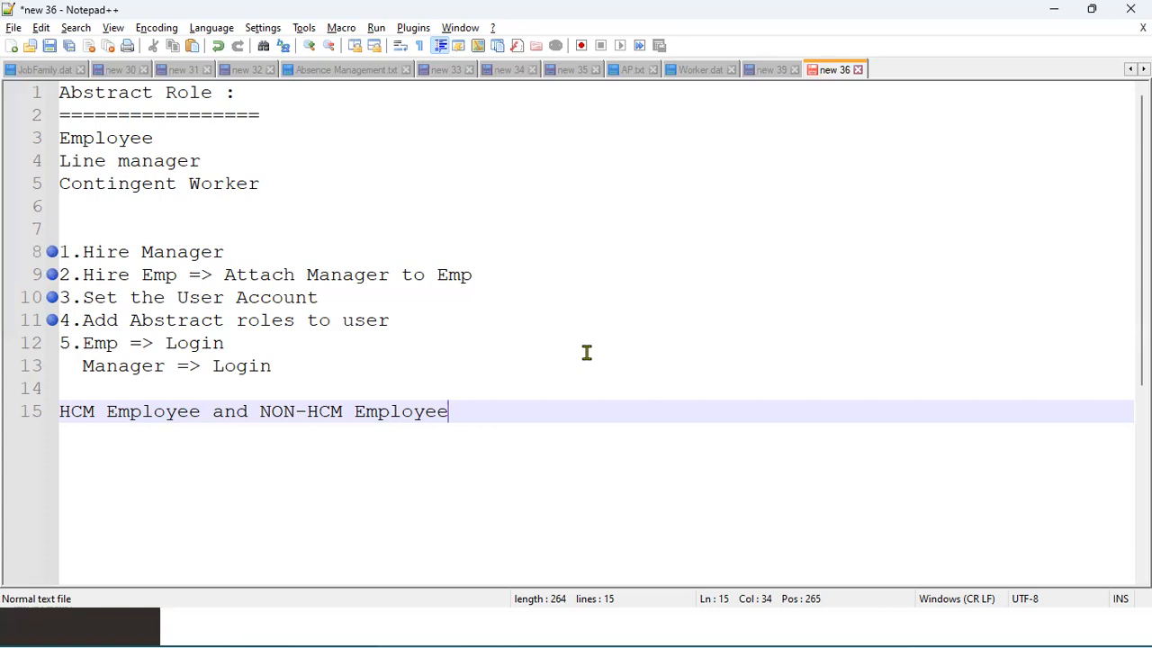
Bookmark lines 12 and 13, the Emp => Login and Manager => Login steps.
{"action": "left_click", "coordinate": [49, 347]}
{"action": "left_click", "coordinate": [41, 371]}
{"action": "key", "text": "alt+Tab"}
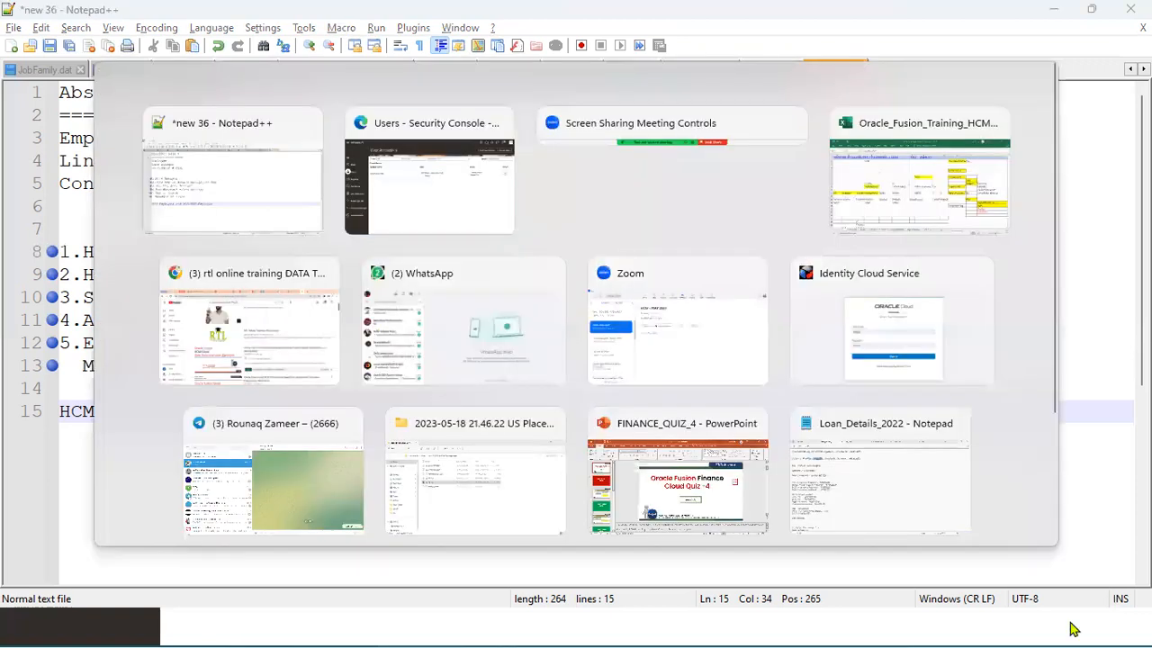
Sign out of the administrator session and confirm.
{"action": "left_click", "coordinate": [1128, 26]}
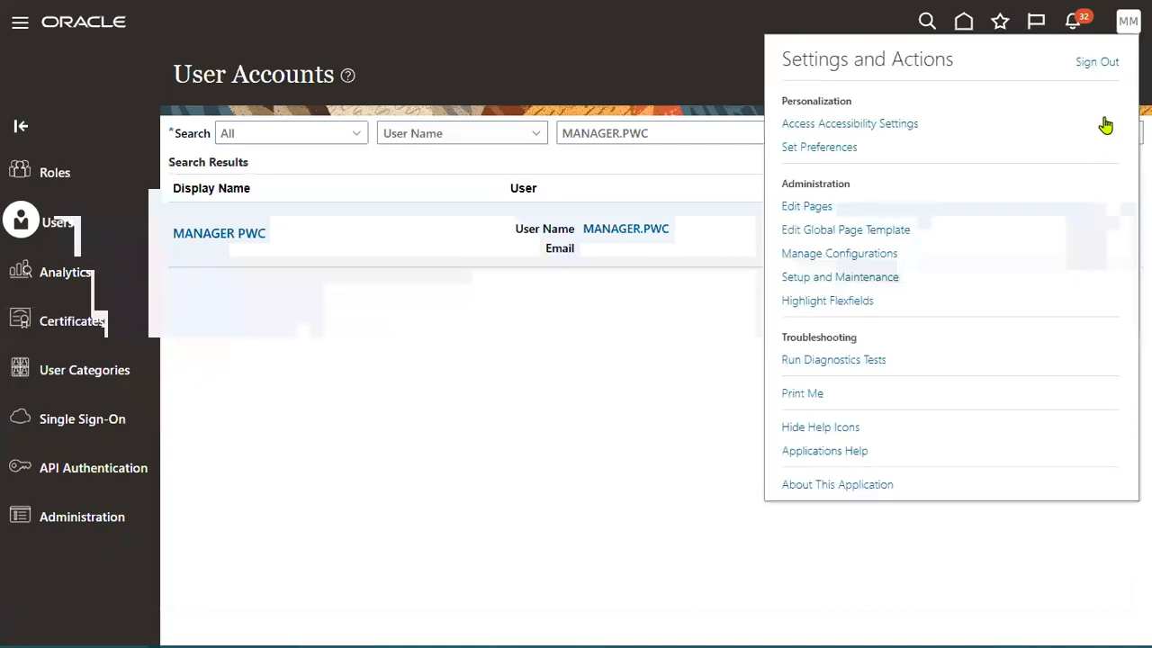
{"action": "left_click", "coordinate": [1092, 65]}
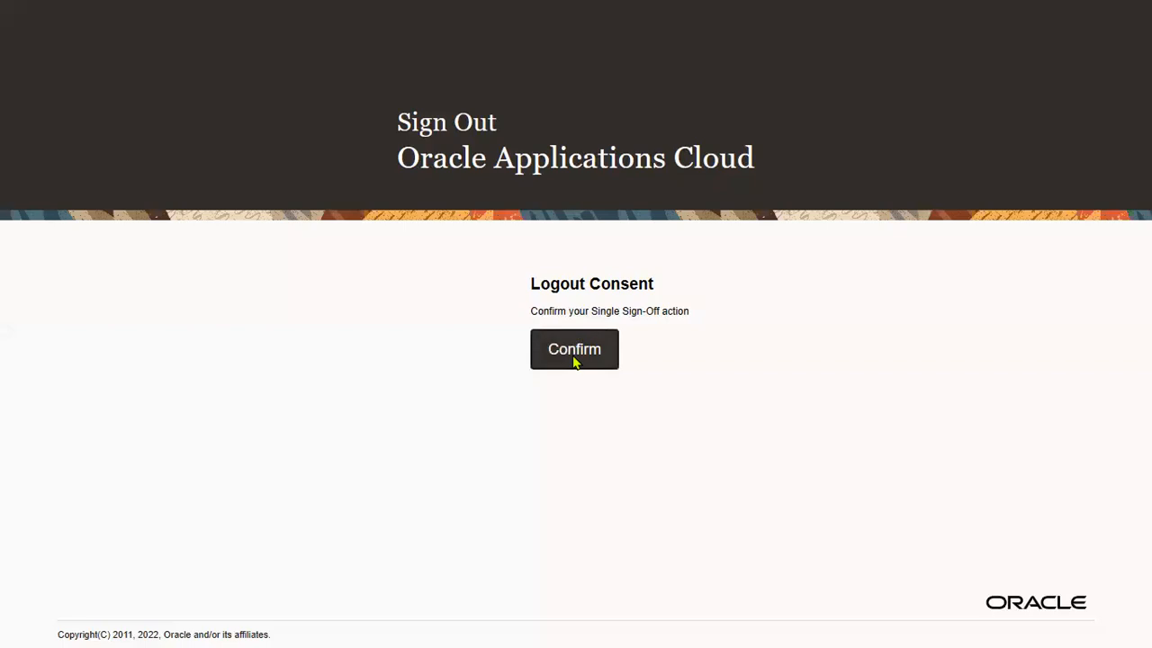
{"action": "left_click", "coordinate": [574, 361]}
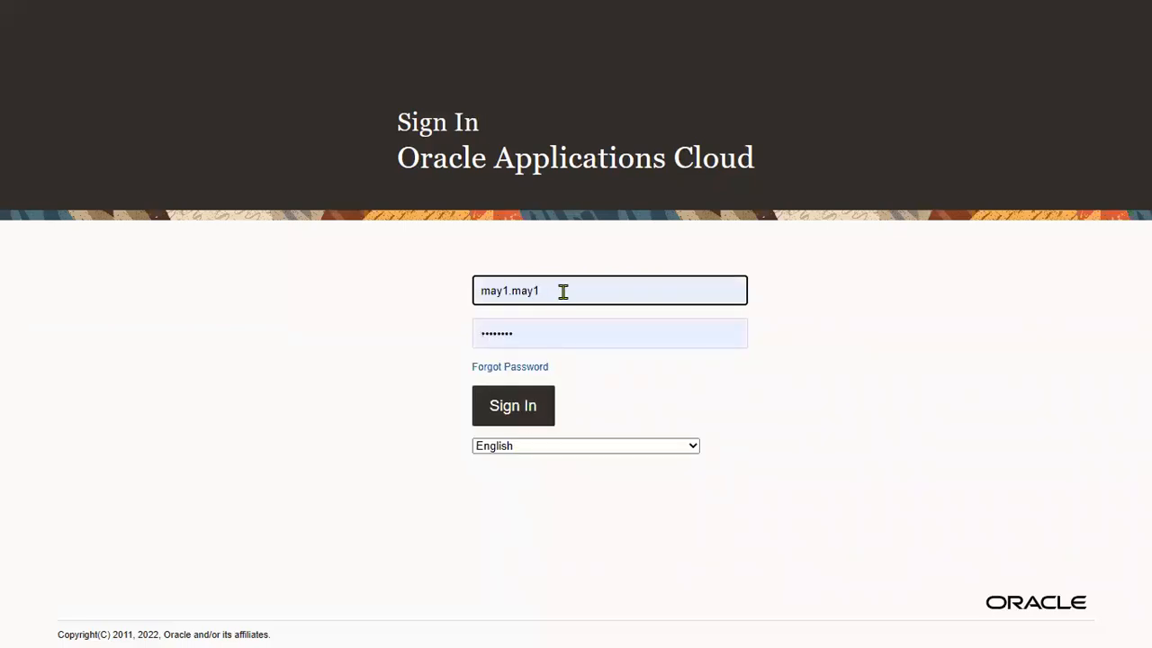
Sign in as EMP.PWC with the employee's new password.
{"action": "triple_click", "coordinate": [562, 291]}
{"action": "type", "text": "p"}
{"action": "key", "text": "BackSpace"}
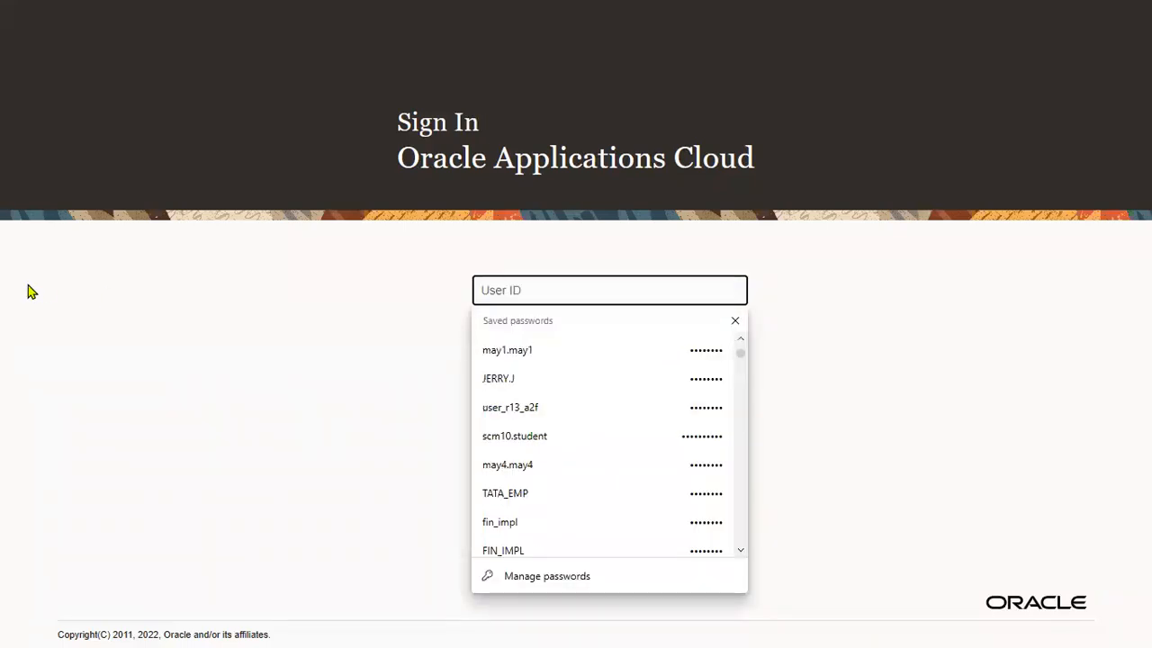
{"action": "type", "text": "EMP.PWC"}
{"action": "key", "text": "Tab"}
{"action": "type", "text": "*******"}
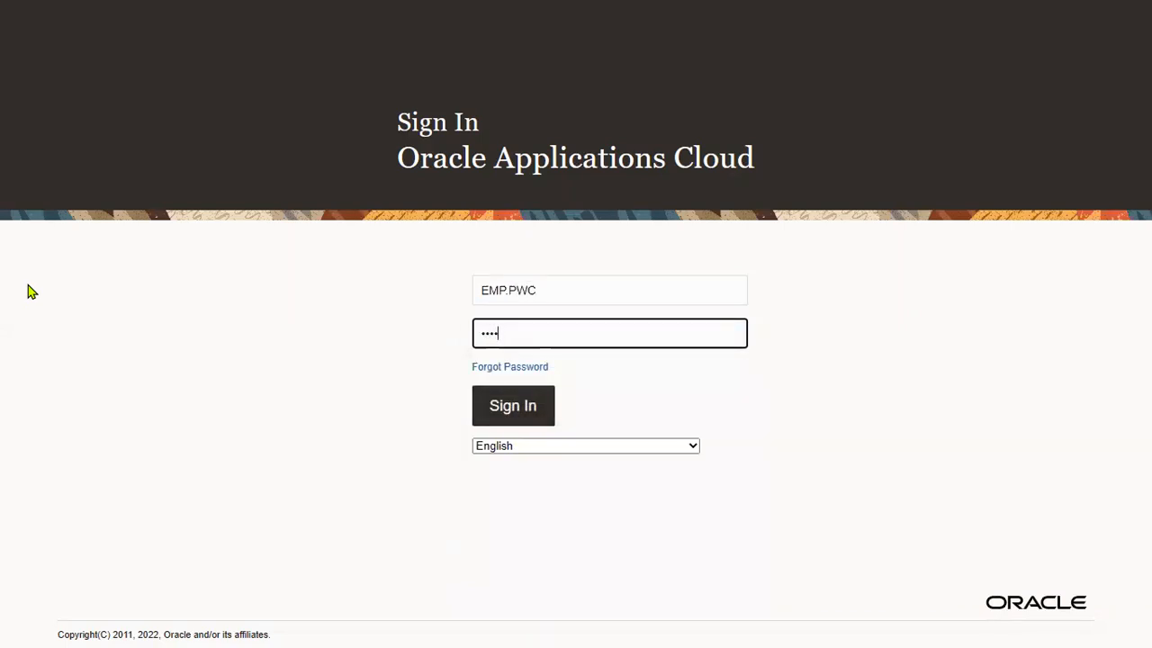
{"action": "type", "text": "*"}
{"action": "key", "text": "Return"}
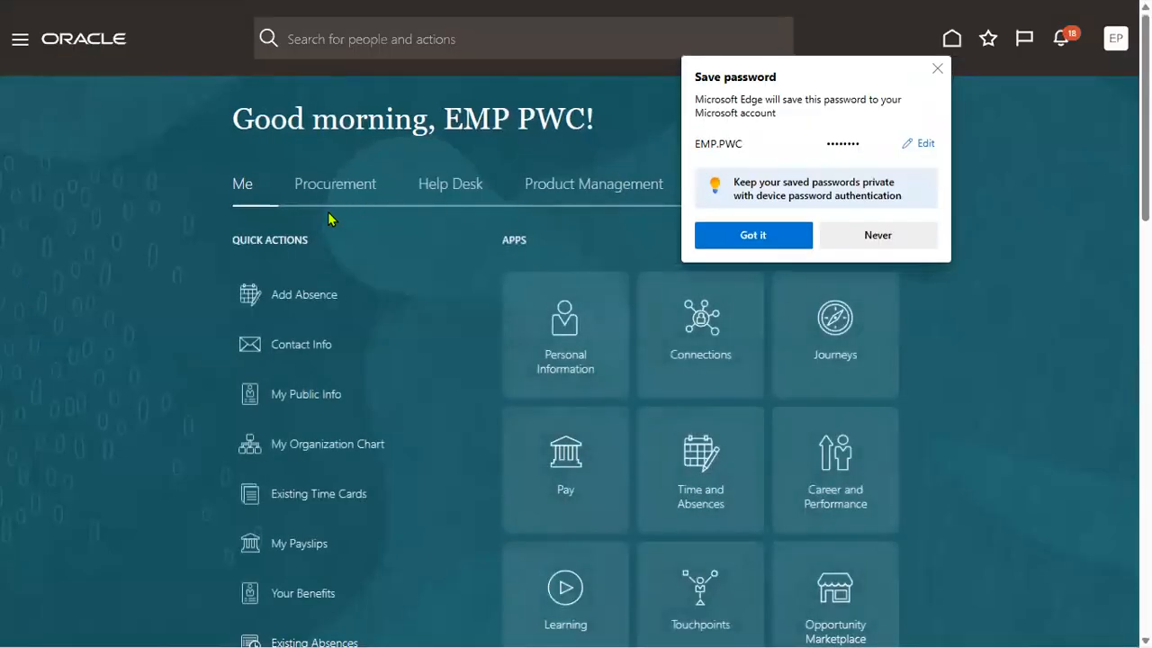
Dismiss the save-password prompt, open Me > Personal Information, and choose Employment Info.
{"action": "left_click", "coordinate": [724, 241]}
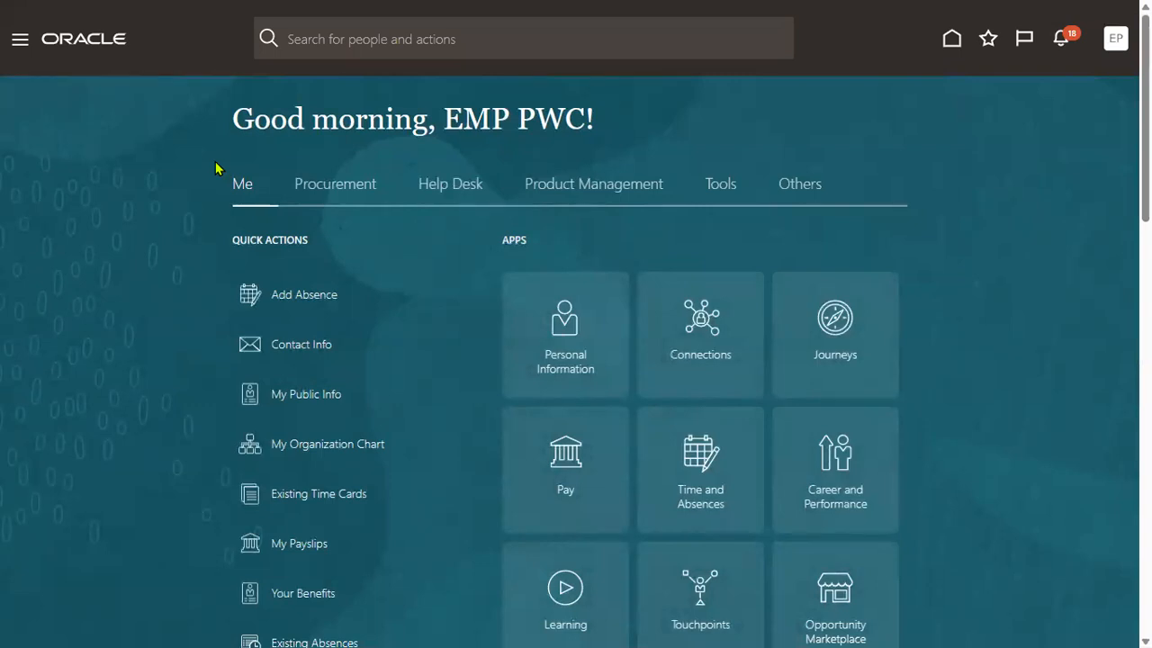
{"action": "left_click", "coordinate": [19, 43]}
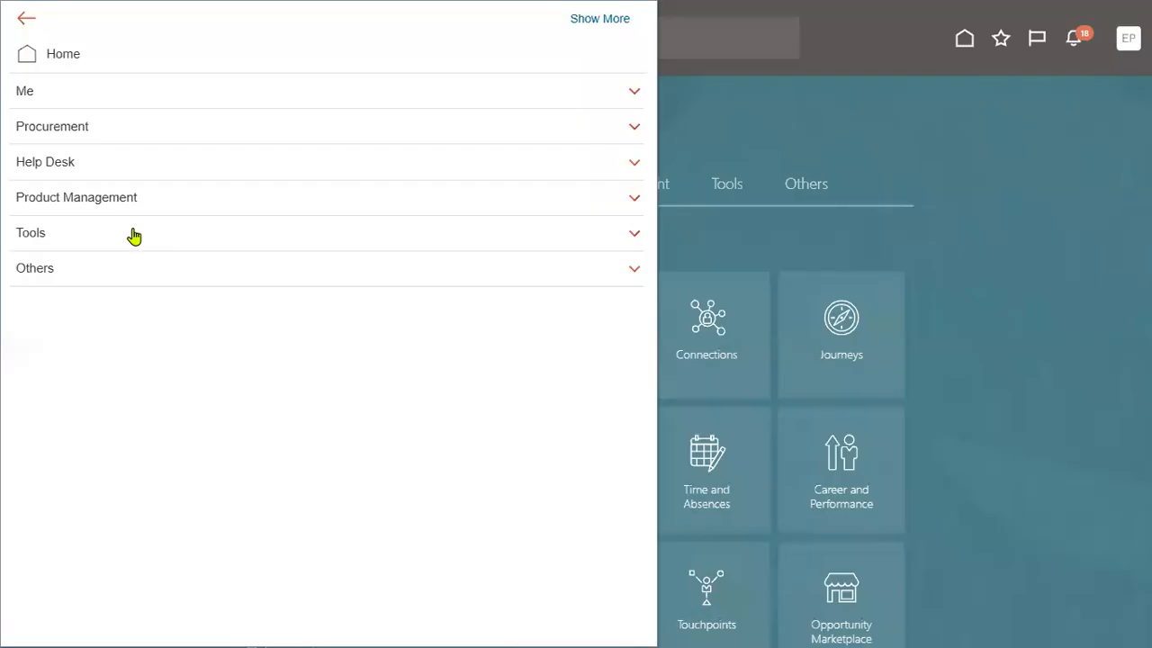
{"action": "left_click", "coordinate": [25, 93]}
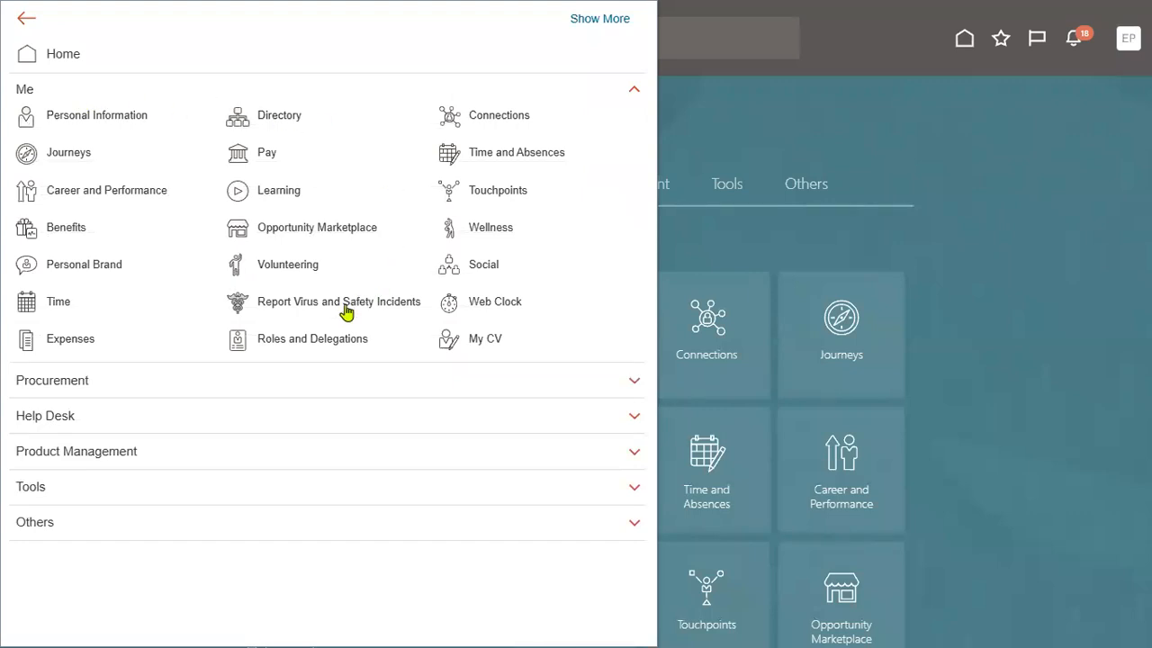
{"action": "left_click", "coordinate": [62, 115]}
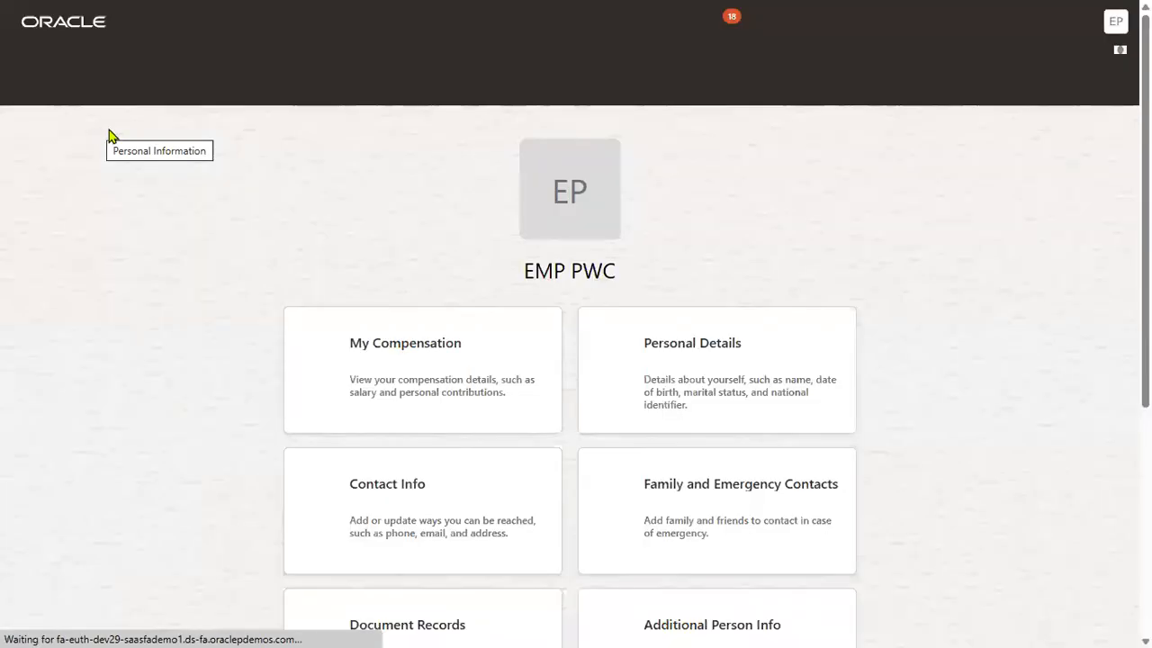
{"action": "scroll", "coordinate": [610, 404], "scroll_direction": "down", "scroll_amount": 2}
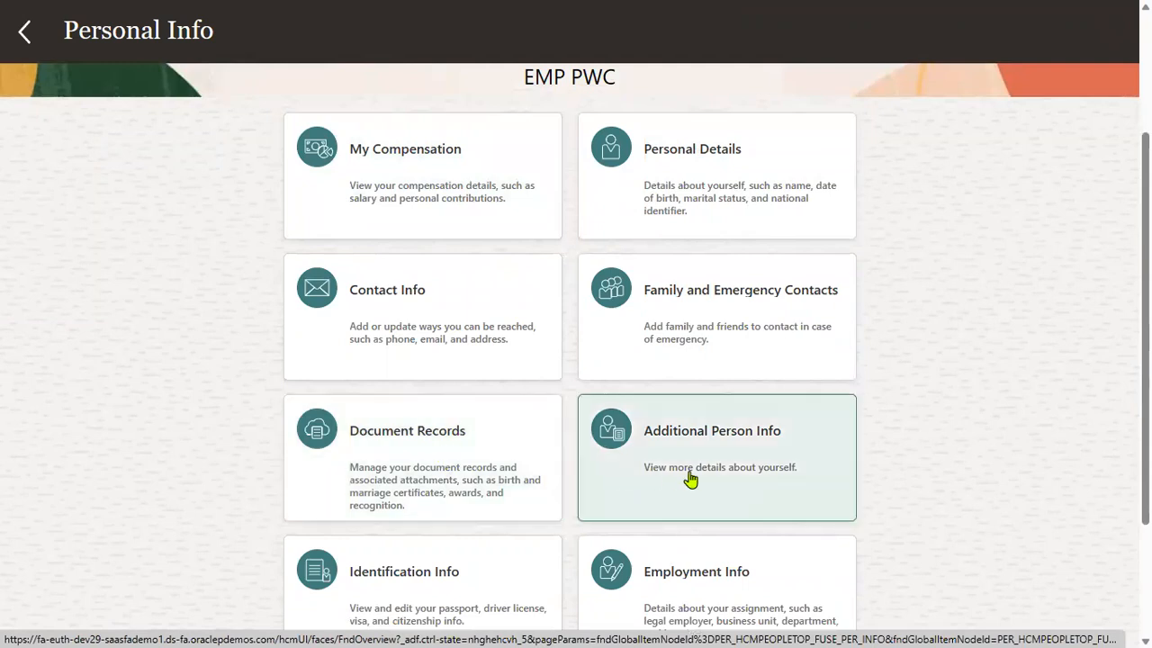
{"action": "scroll", "coordinate": [689, 476], "scroll_direction": "down", "scroll_amount": 2}
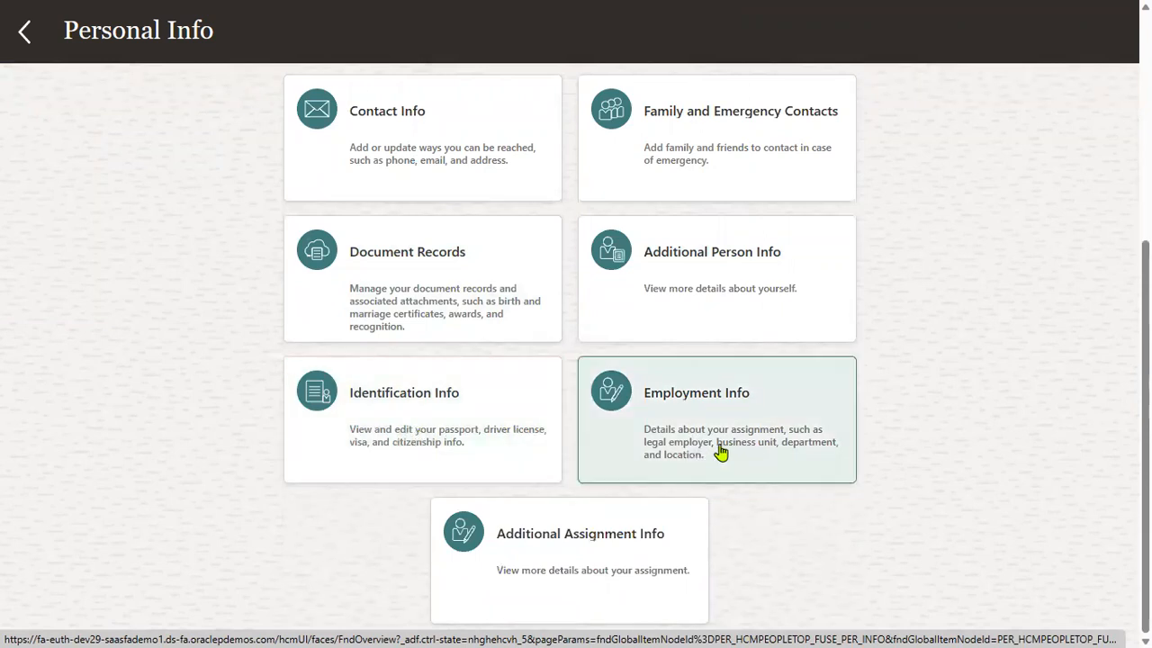
{"action": "left_click", "coordinate": [719, 446]}
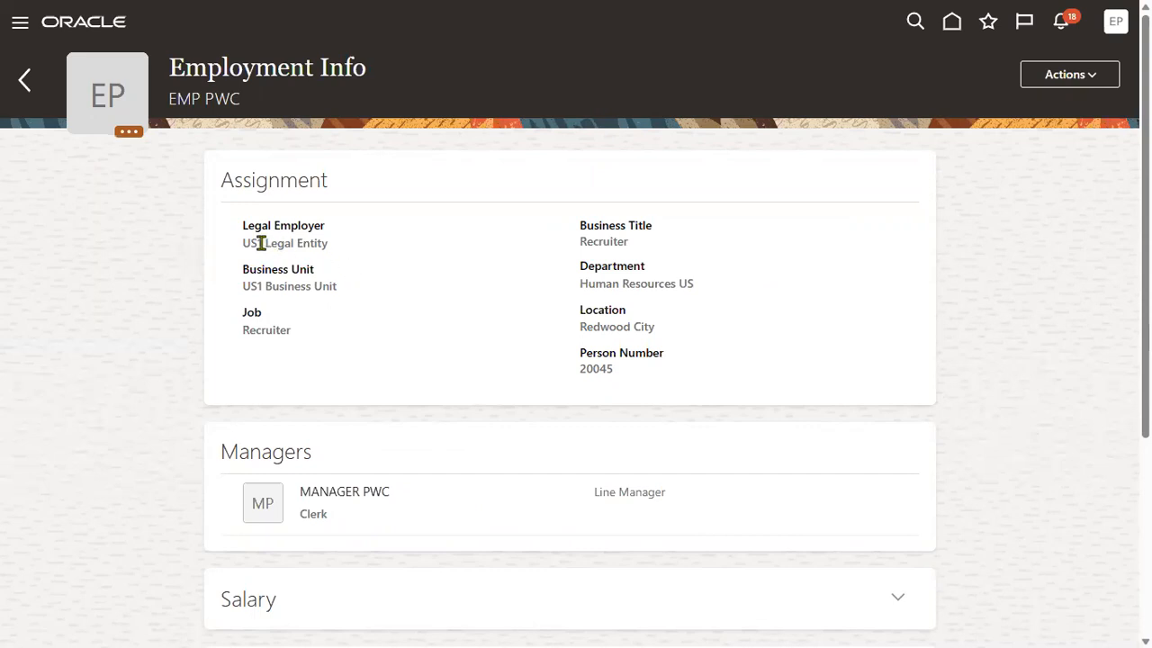
Review the assignment's legal employer, business unit, Recruiter job and the listed Line Manager.
{"action": "left_click_drag", "start_coordinate": [243, 244], "coordinate": [334, 254]}
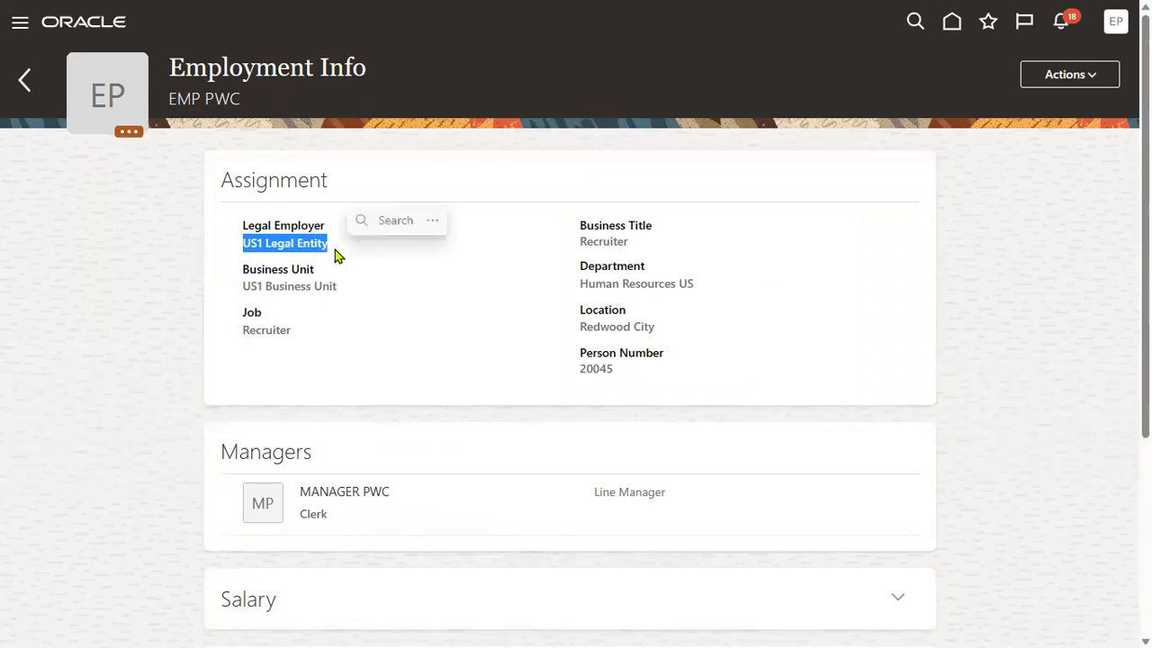
{"action": "left_click_drag", "start_coordinate": [243, 285], "coordinate": [314, 291]}
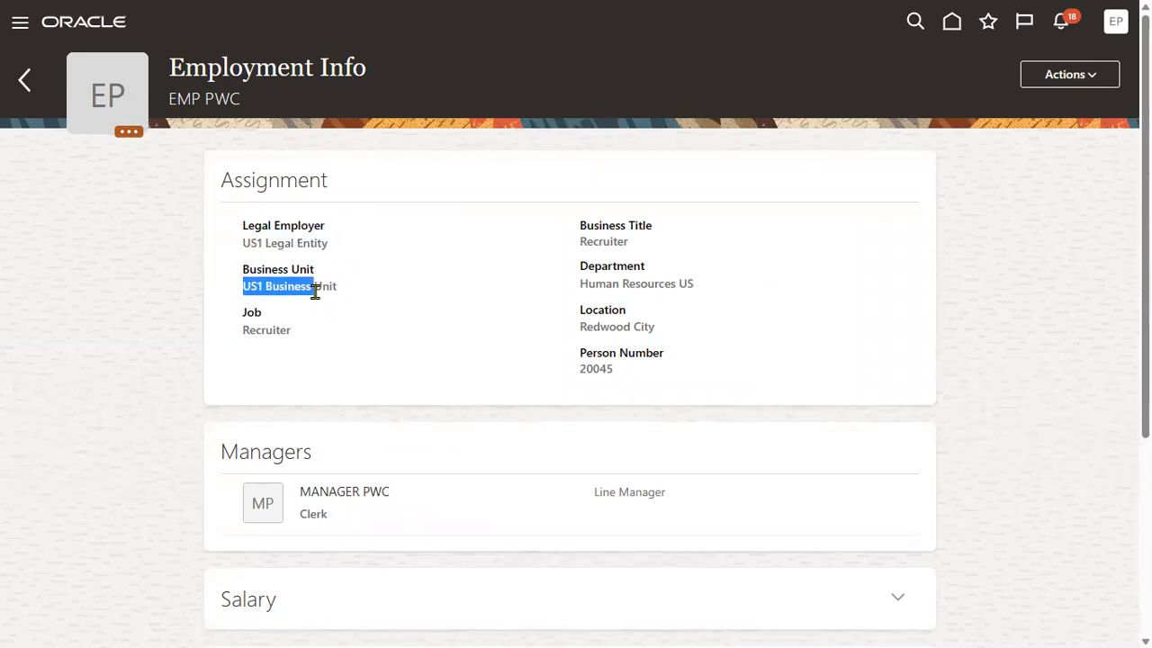
{"action": "left_click_drag", "start_coordinate": [243, 330], "coordinate": [291, 331]}
{"action": "left_click_drag", "start_coordinate": [580, 242], "coordinate": [653, 252]}
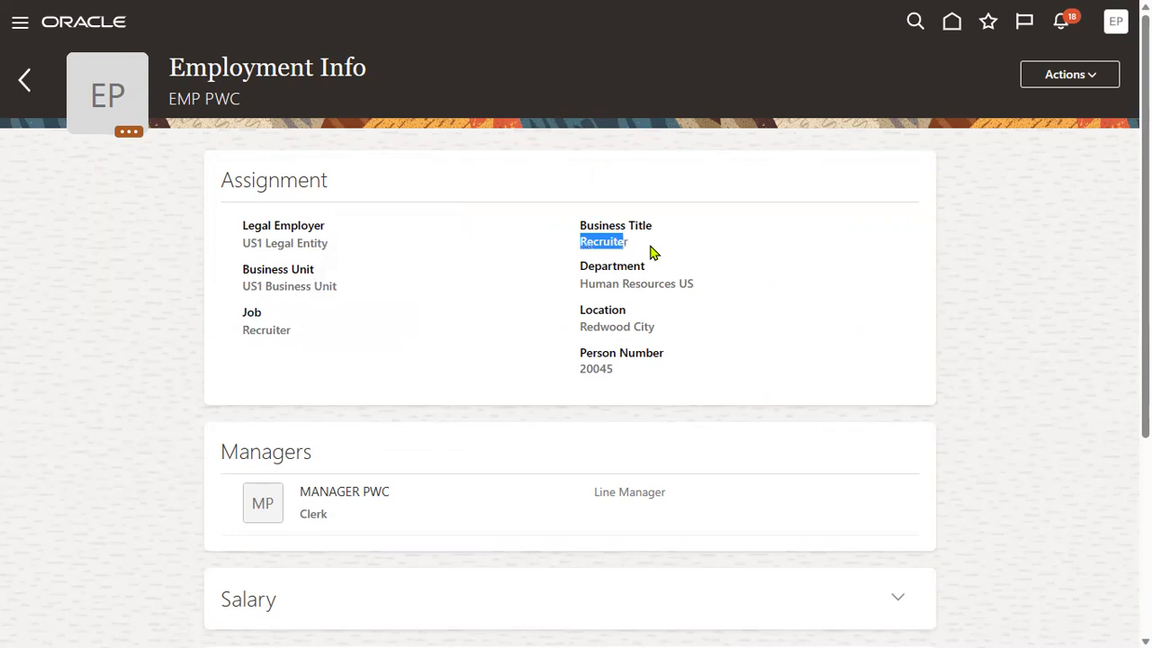
{"action": "scroll", "coordinate": [420, 462], "scroll_direction": "down", "scroll_amount": 3}
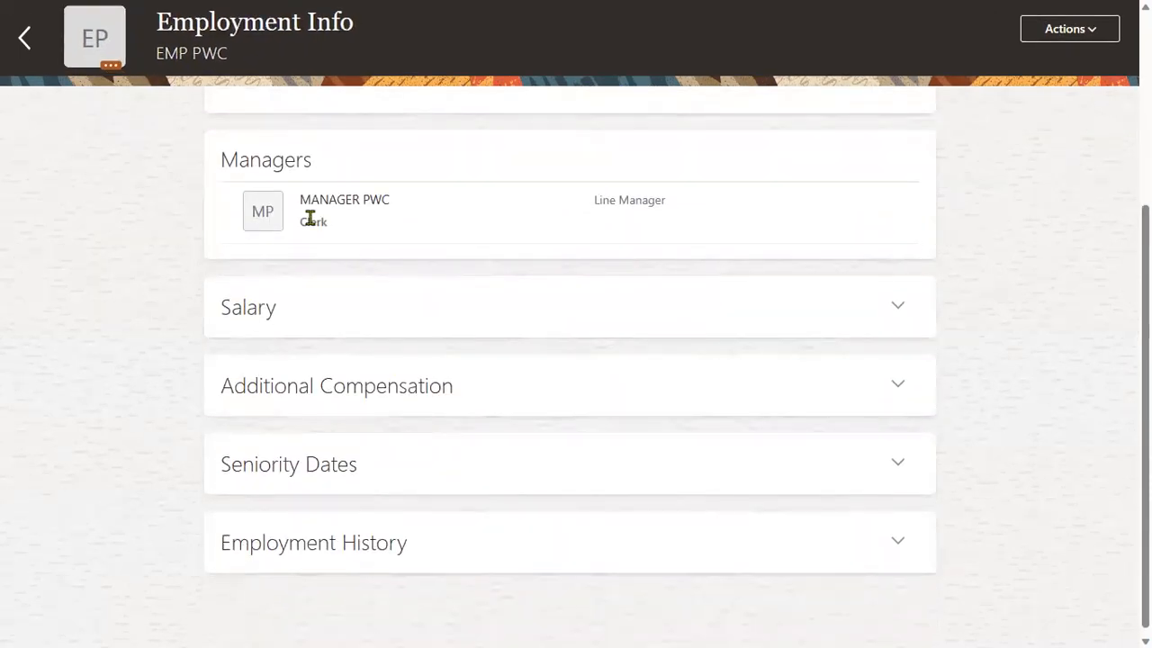
{"action": "left_click_drag", "start_coordinate": [310, 199], "coordinate": [391, 210]}
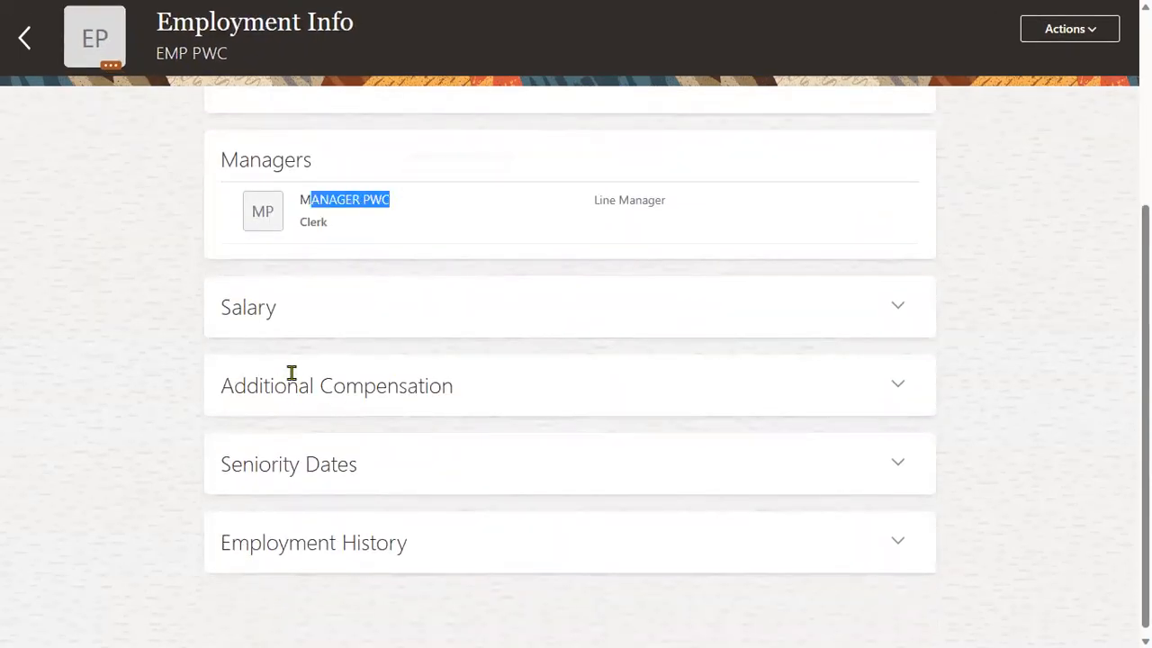
{"action": "left_click", "coordinate": [376, 479]}
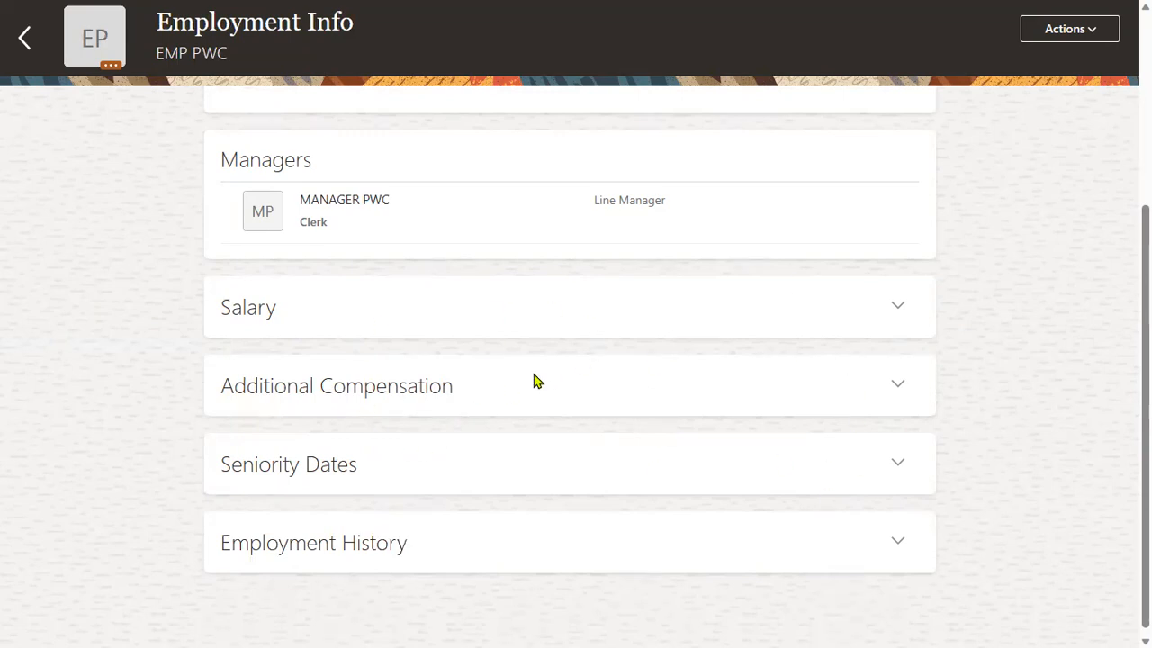
Expand the empty Salary section, then return to the Personal Info page.
{"action": "left_click", "coordinate": [903, 308]}
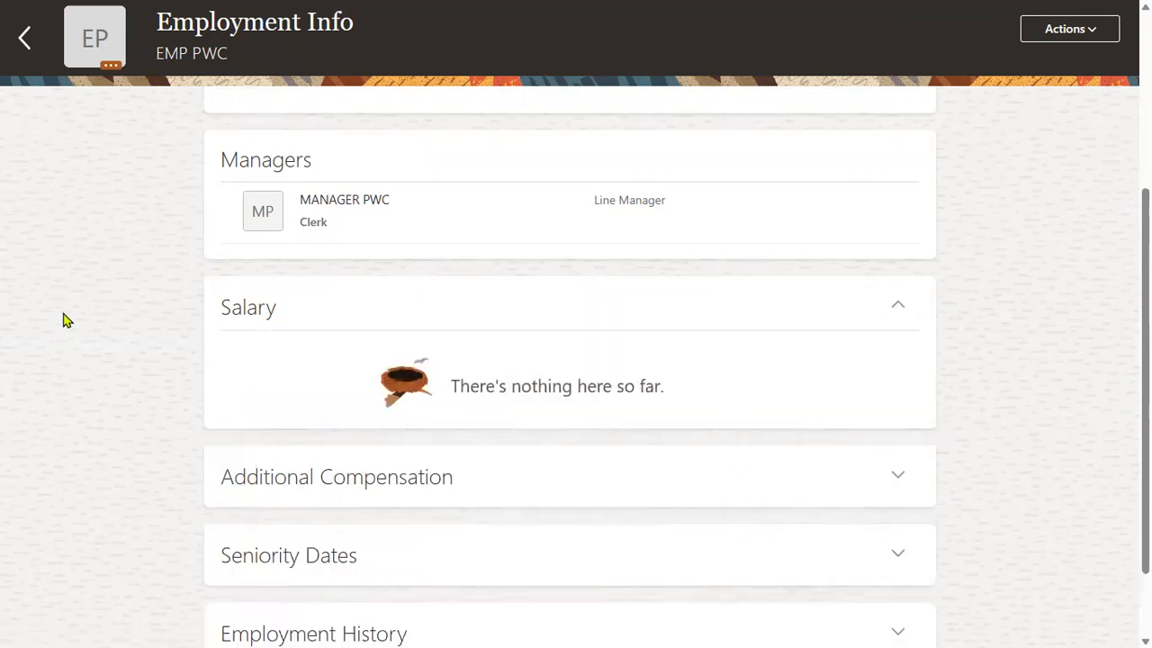
{"action": "scroll", "coordinate": [54, 270], "scroll_direction": "up", "scroll_amount": 5}
{"action": "left_click", "coordinate": [22, 81]}
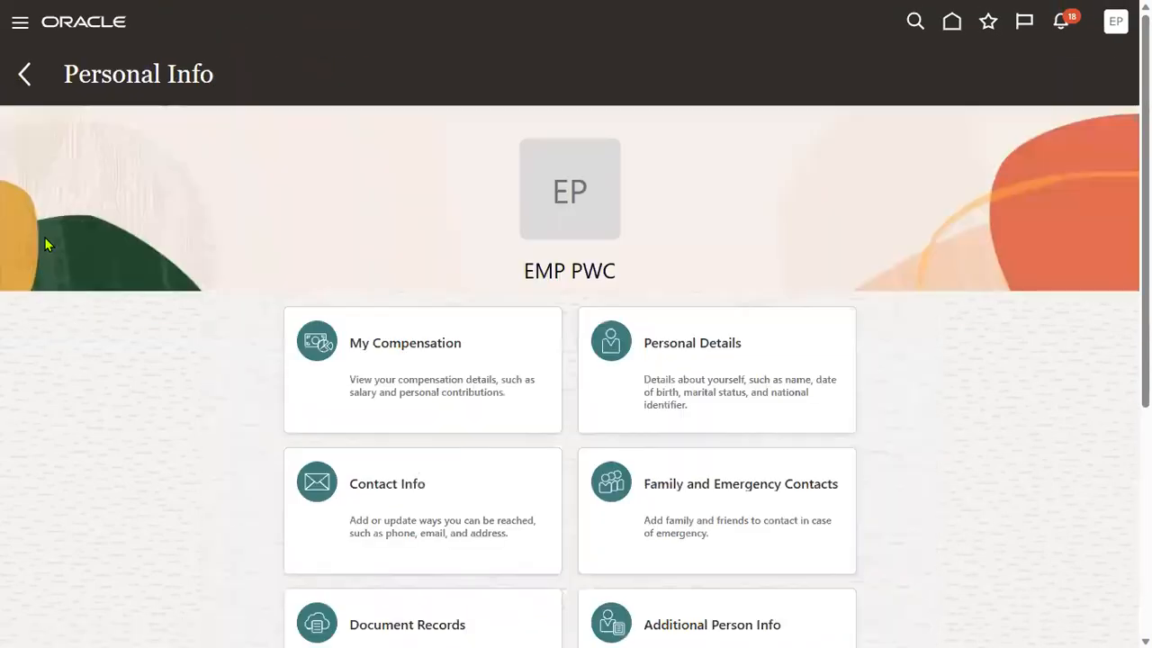
Open the employee's Time and Absences page showing the Add Absence, Existing Absences and Absence Balance tiles.
{"action": "left_click", "coordinate": [18, 22]}
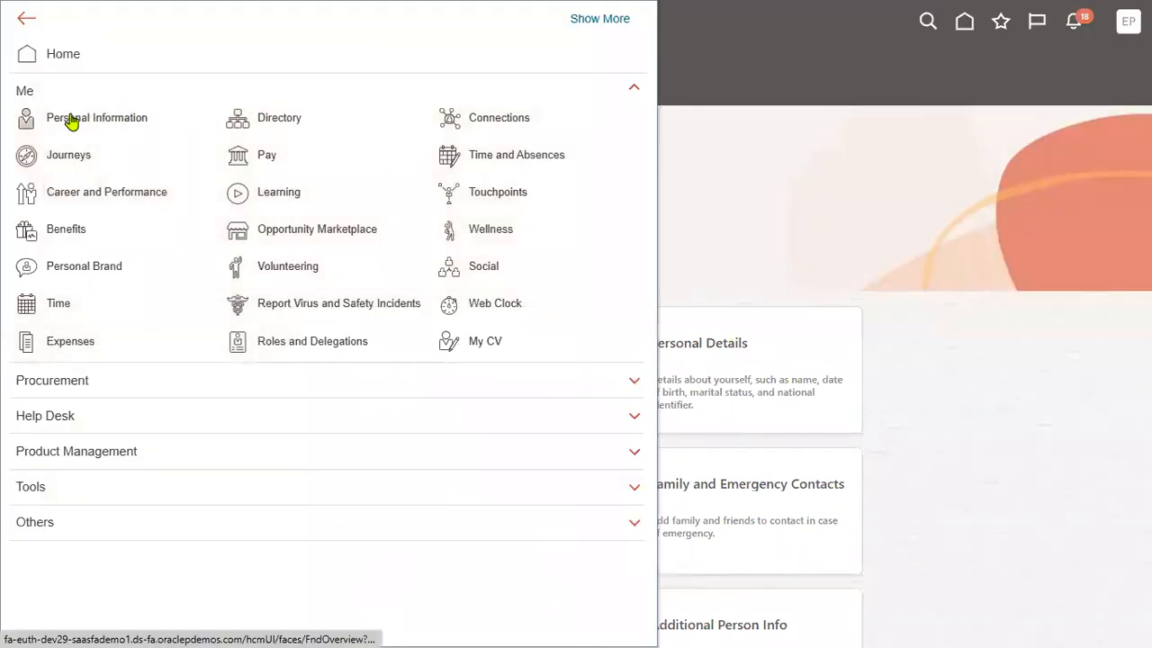
{"action": "left_click", "coordinate": [524, 160]}
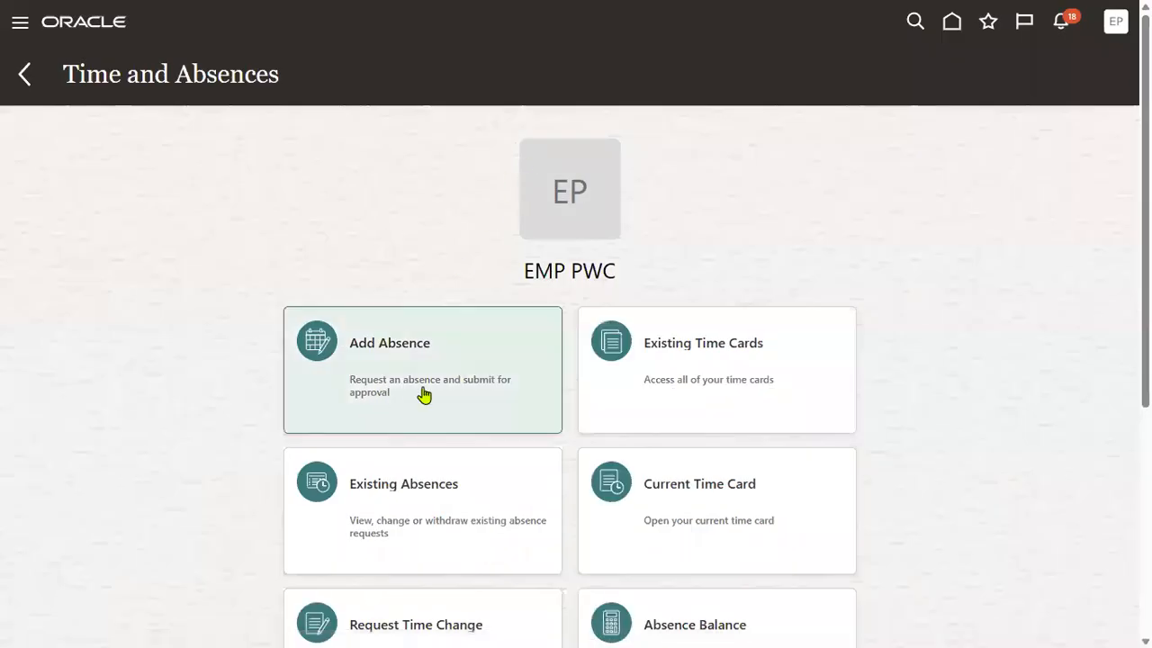
{"action": "scroll", "coordinate": [409, 204], "scroll_direction": "down", "scroll_amount": 2}
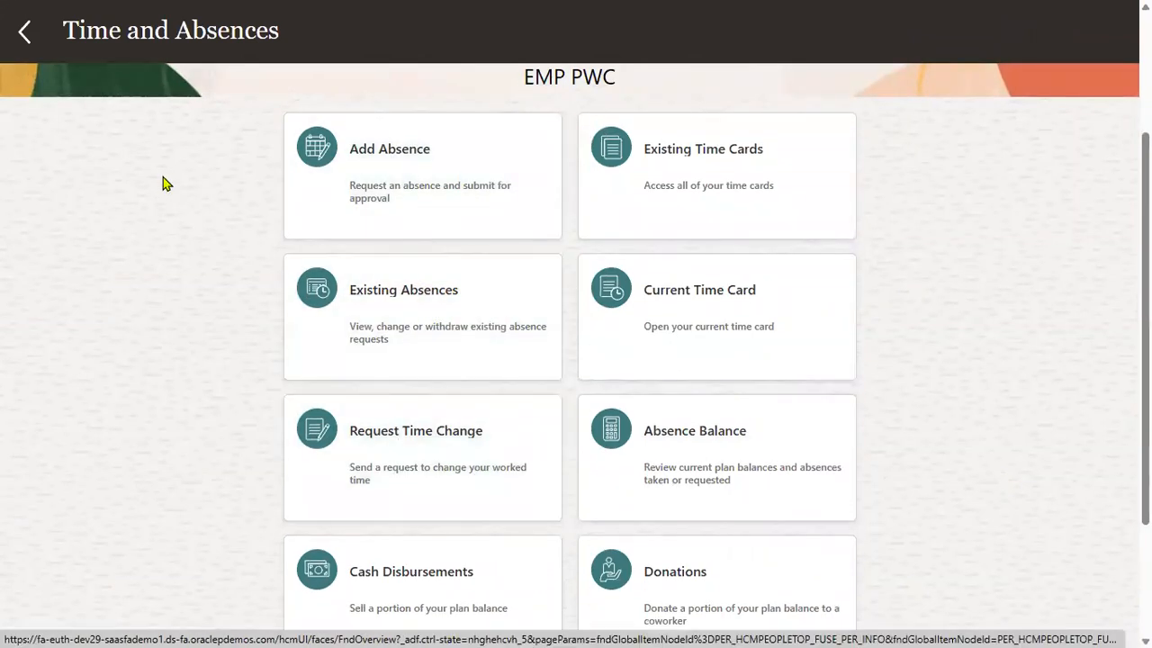
{"action": "scroll", "coordinate": [164, 183], "scroll_direction": "up", "scroll_amount": 2}
{"action": "left_click", "coordinate": [20, 21]}
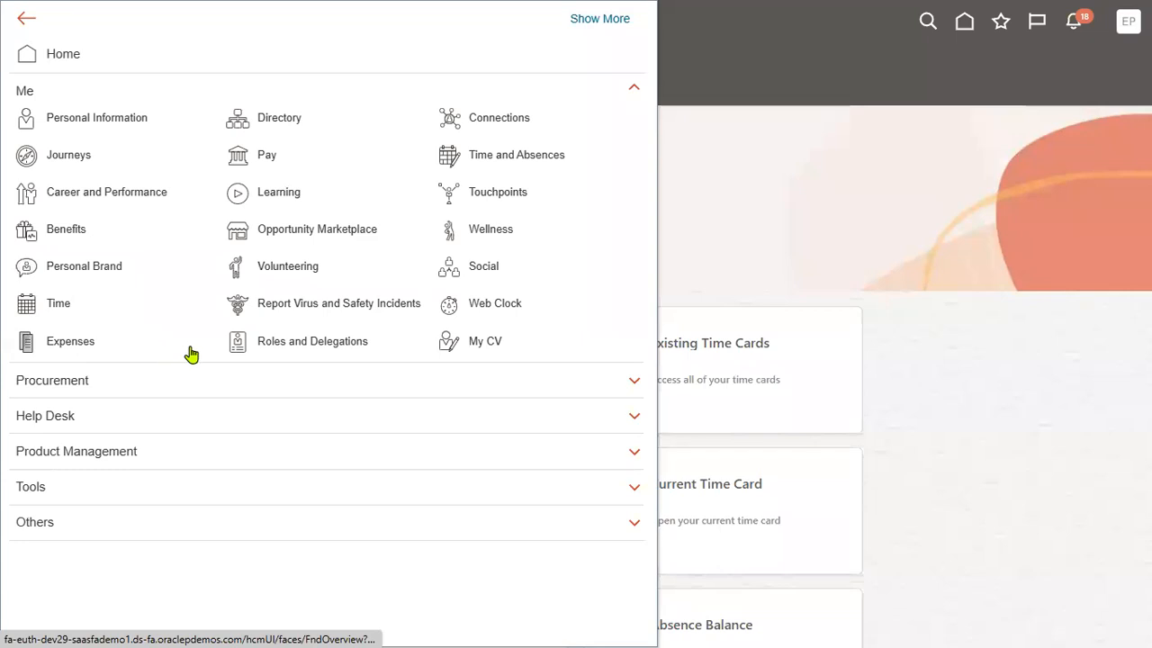
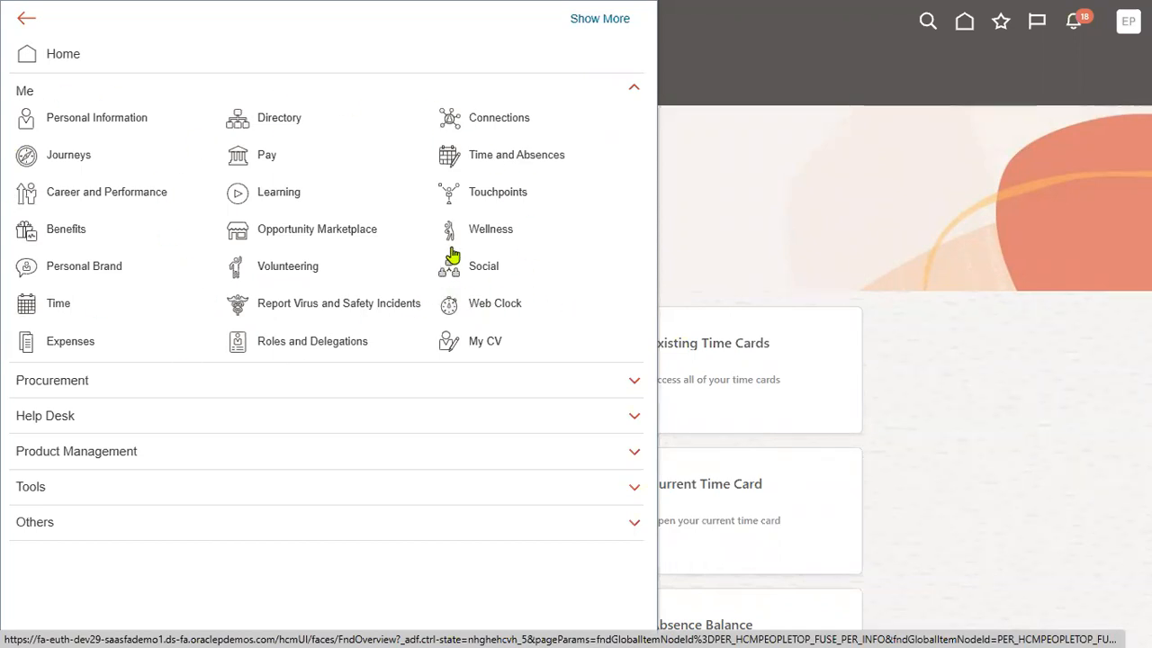
Check the Pay section's Payment Methods page, which lists no bank accounts, then sign out.
{"action": "left_click", "coordinate": [264, 160]}
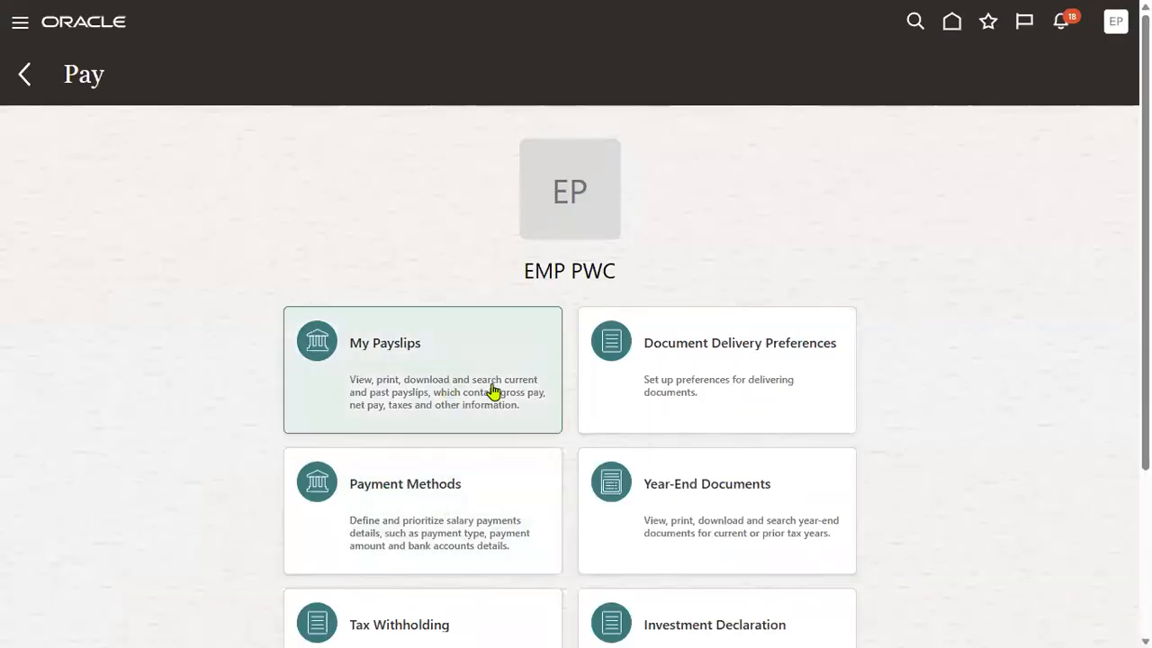
{"action": "scroll", "coordinate": [495, 396], "scroll_direction": "down", "scroll_amount": 3}
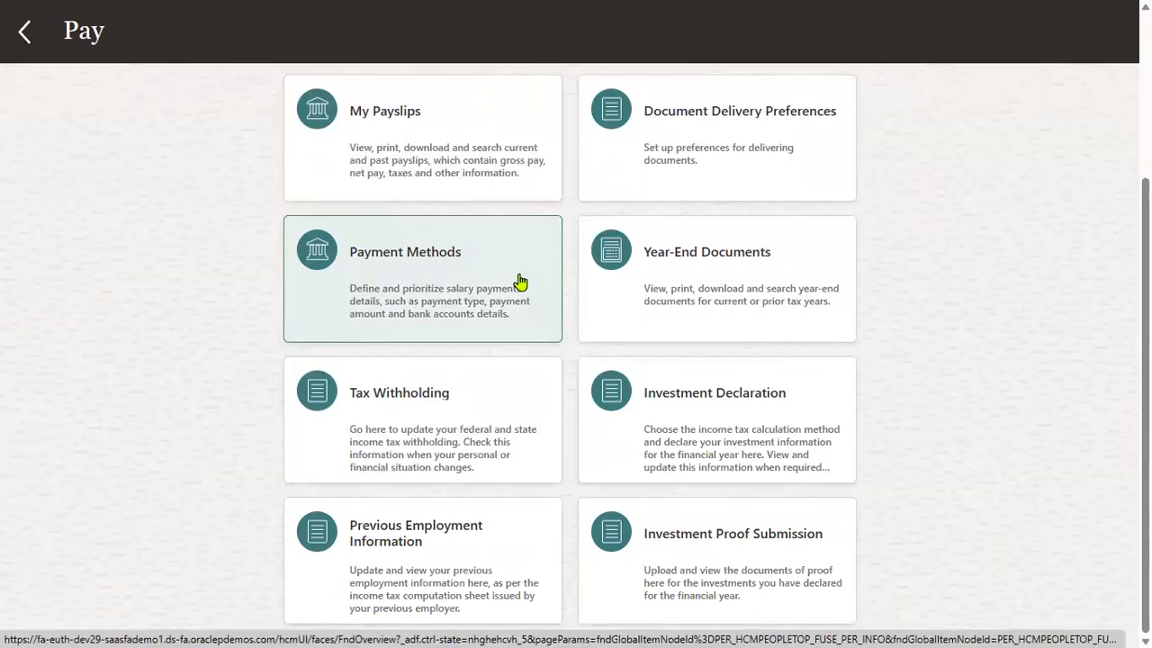
{"action": "left_click", "coordinate": [518, 279]}
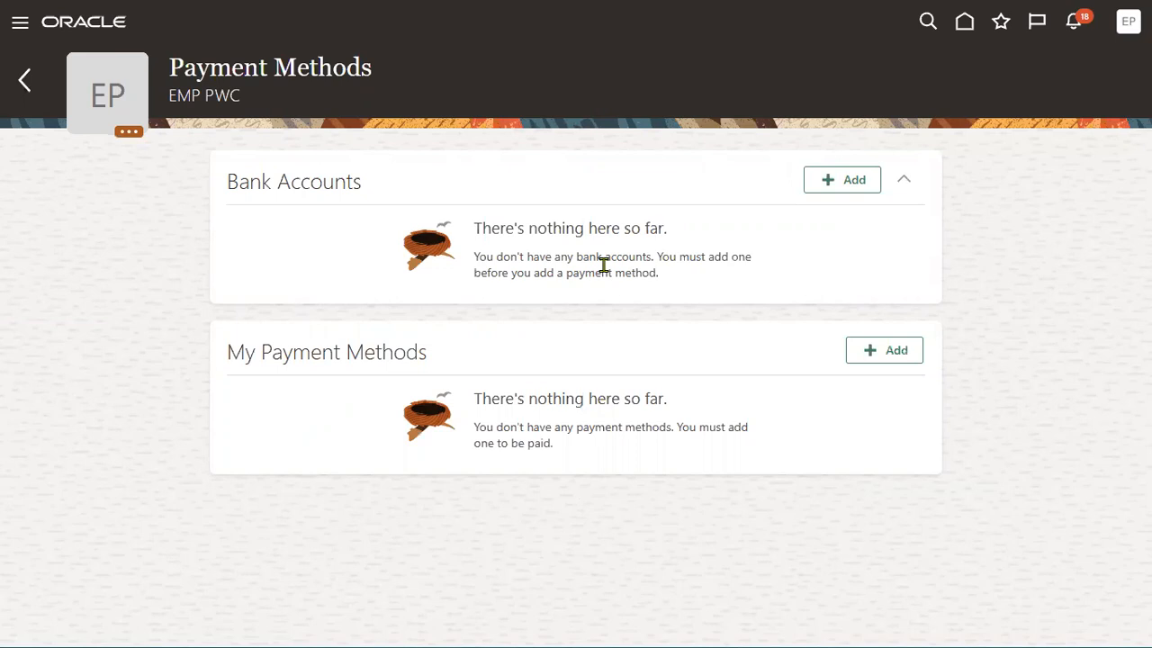
{"action": "left_click", "coordinate": [1128, 23]}
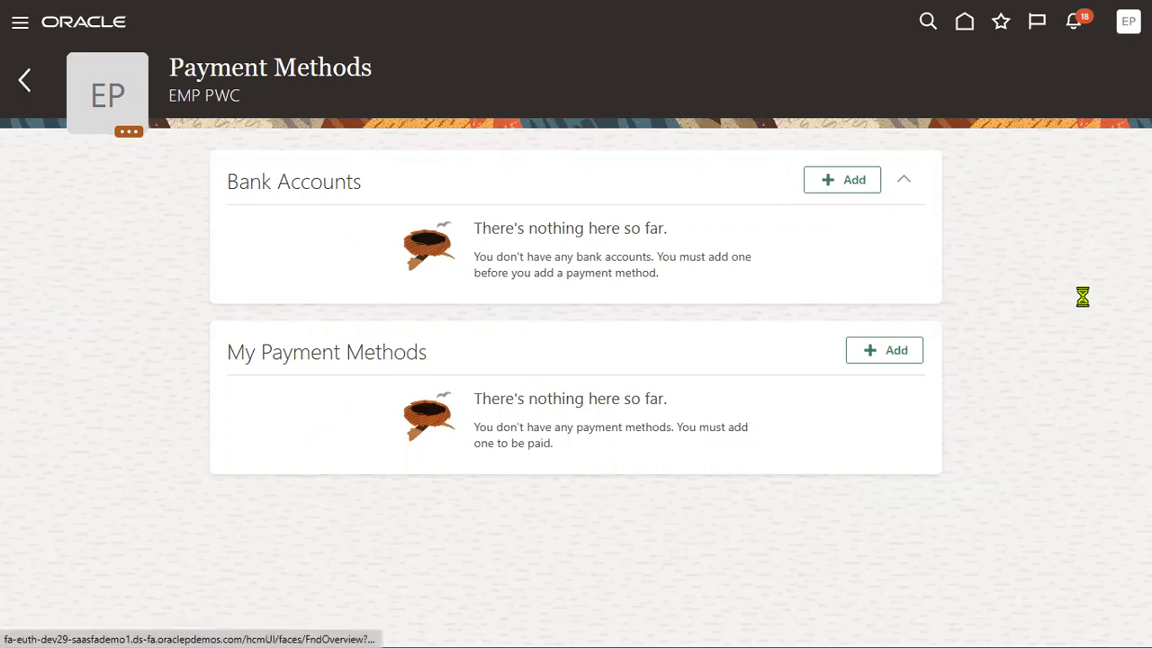
{"action": "left_click", "coordinate": [1095, 63]}
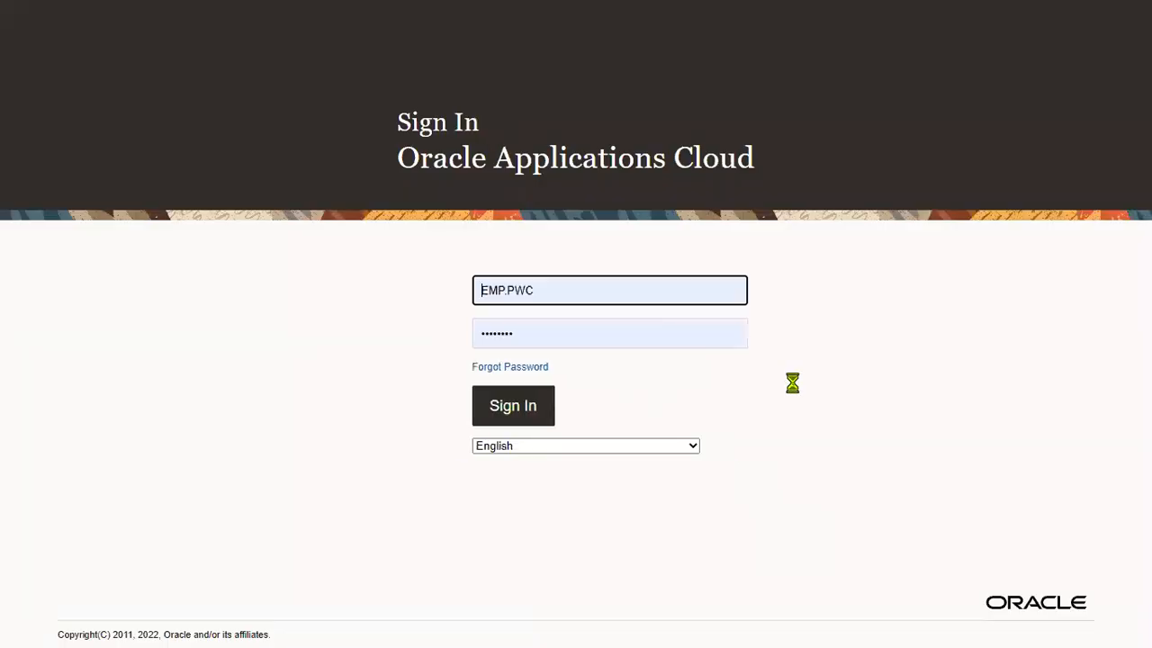
Confirm the logout and sign back in with the username changed to the MANAGER account.
{"action": "left_click", "coordinate": [565, 300]}
{"action": "left_click_drag", "start_coordinate": [508, 290], "coordinate": [472, 291]}
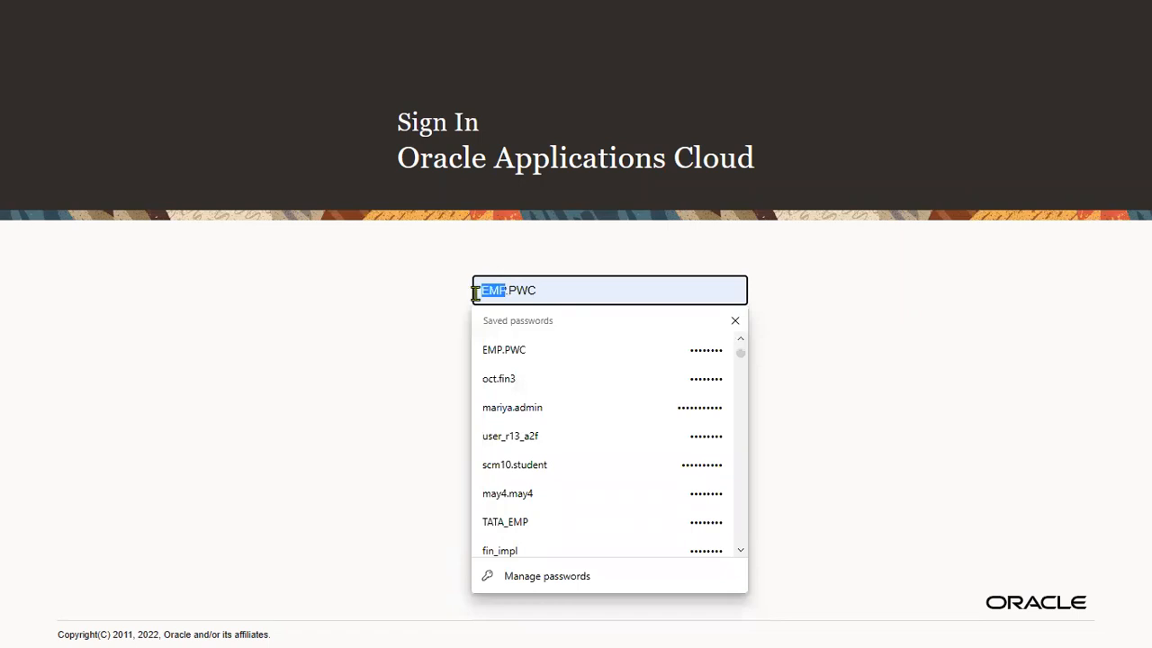
{"action": "type", "text": "MANAGER"}
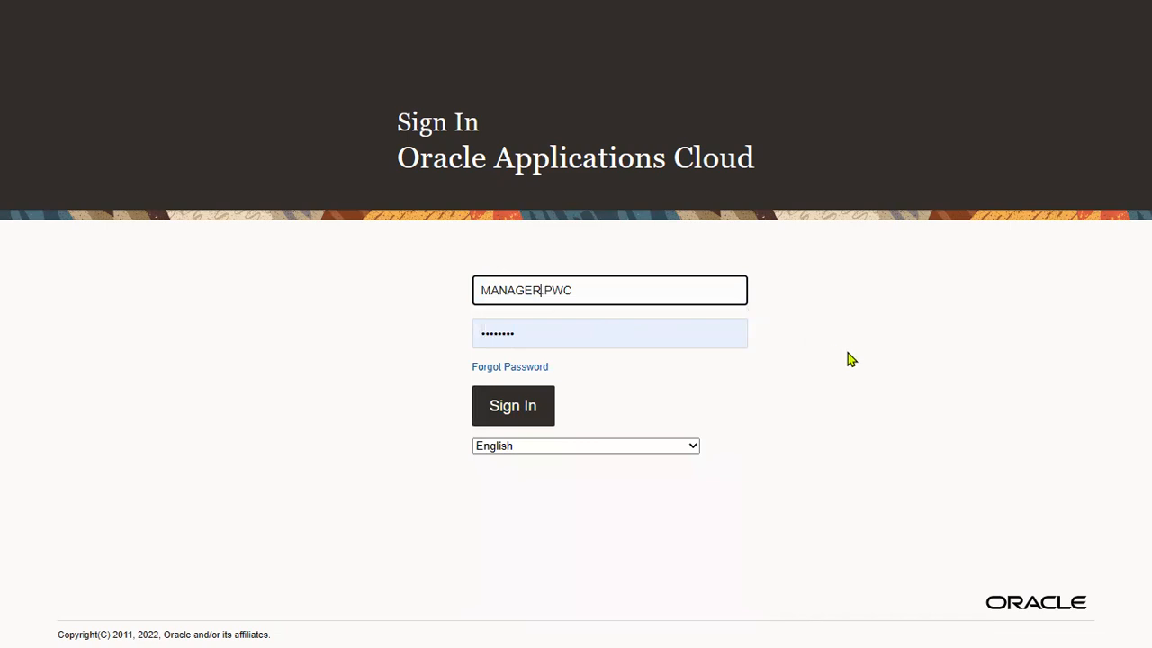
{"action": "key", "text": "Return"}
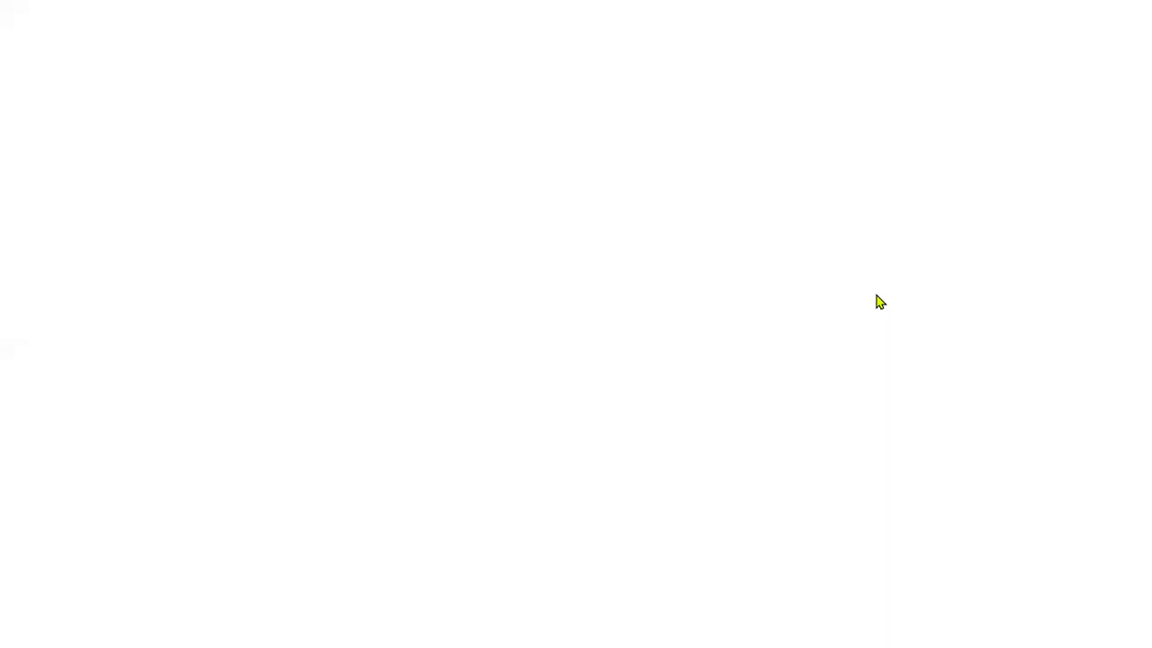
{"action": "left_click", "coordinate": [752, 176]}
Browse the Navigator's Me, My Client Groups, Procurement and Help Desk sections.
{"action": "left_click", "coordinate": [19, 41]}
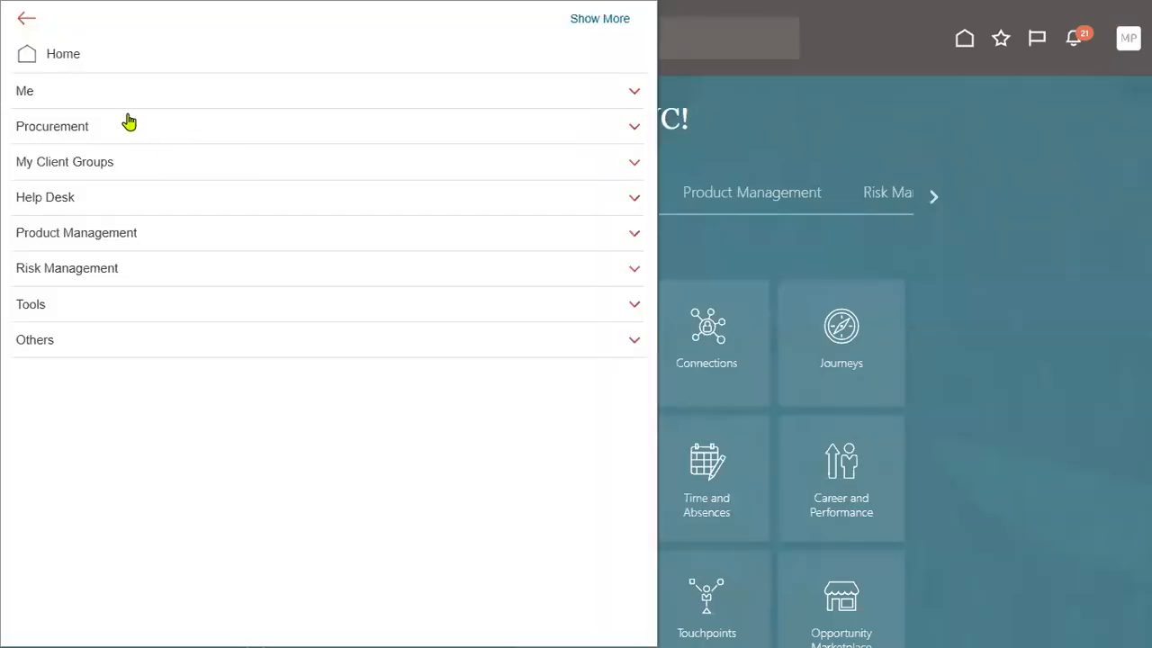
{"action": "left_click", "coordinate": [28, 92]}
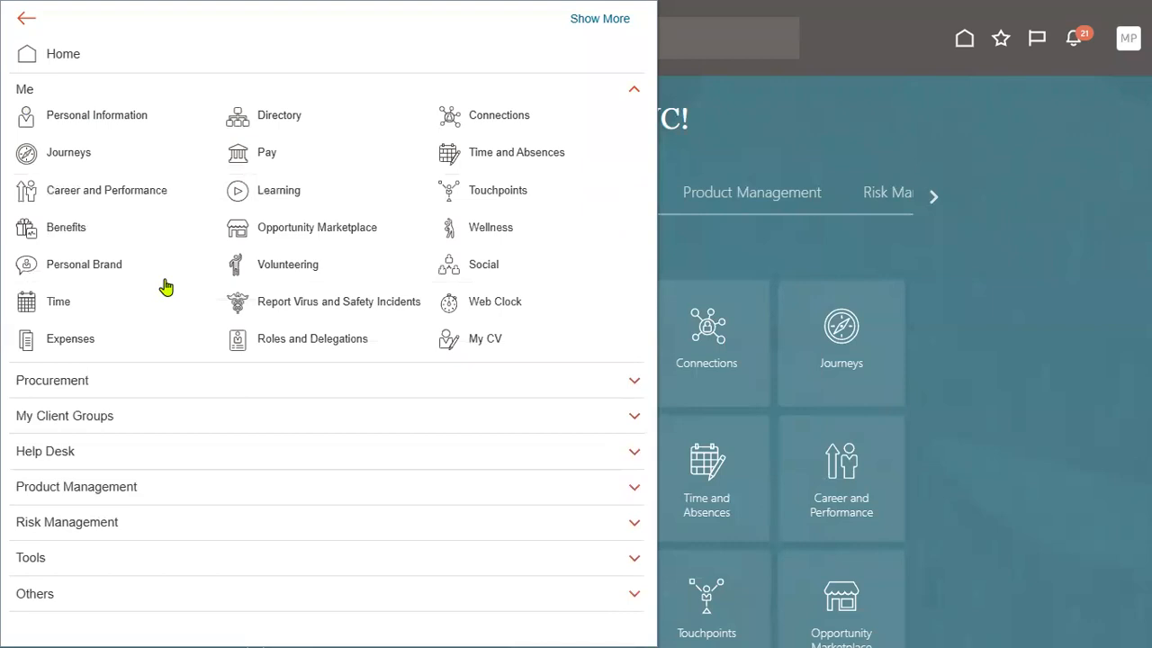
{"action": "left_click", "coordinate": [31, 93]}
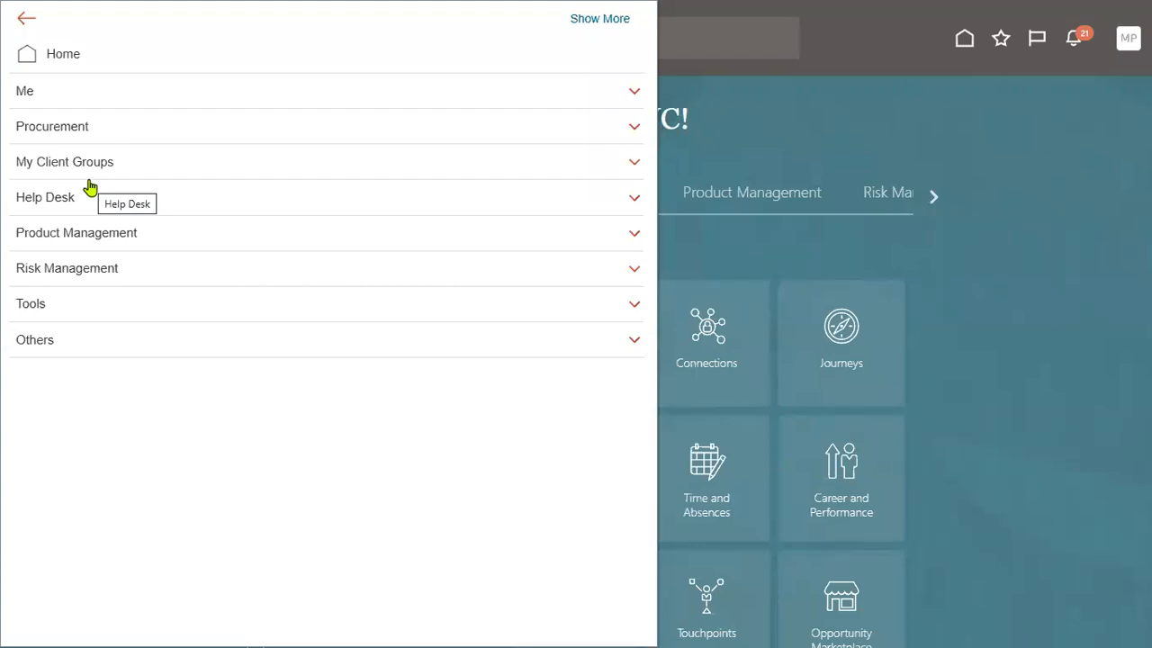
{"action": "left_click", "coordinate": [90, 168]}
{"action": "left_click", "coordinate": [86, 131]}
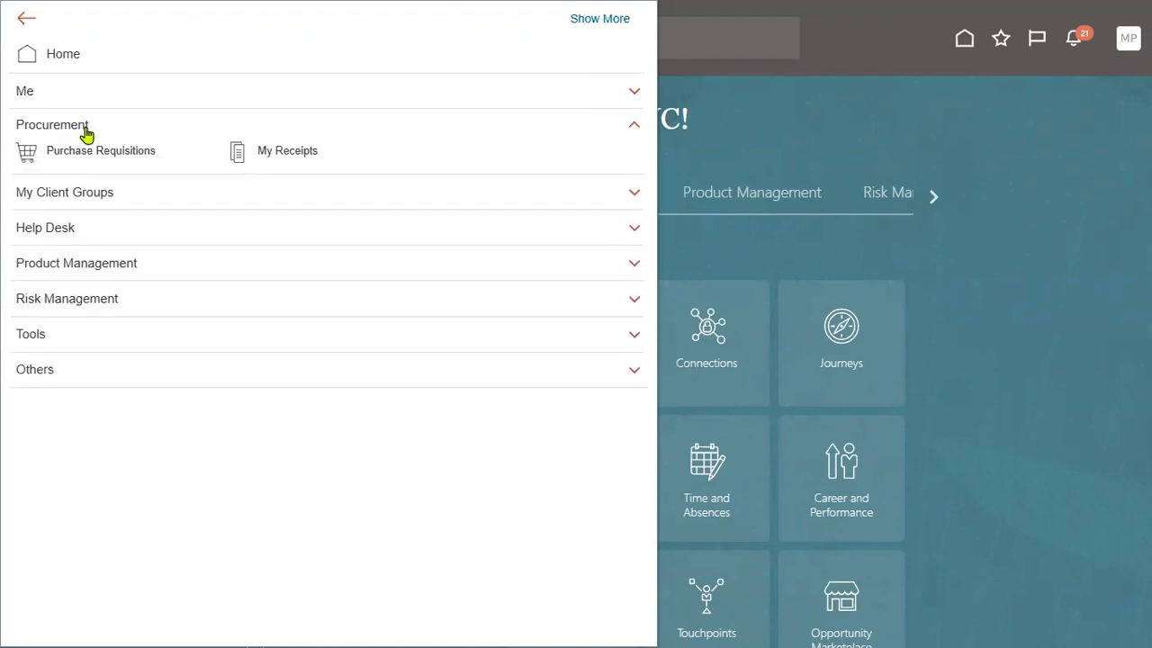
{"action": "left_click", "coordinate": [86, 131]}
{"action": "left_click", "coordinate": [80, 197]}
{"action": "left_click", "coordinate": [82, 202]}
Browse the Product Management, Tools and Others sections, then sign out of the manager session.
{"action": "left_click", "coordinate": [88, 242]}
{"action": "left_click", "coordinate": [81, 298]}
{"action": "left_click", "coordinate": [82, 296]}
{"action": "left_click", "coordinate": [84, 241]}
{"action": "left_click", "coordinate": [73, 305]}
{"action": "left_click", "coordinate": [80, 302]}
{"action": "left_click", "coordinate": [79, 350]}
{"action": "left_click", "coordinate": [79, 342]}
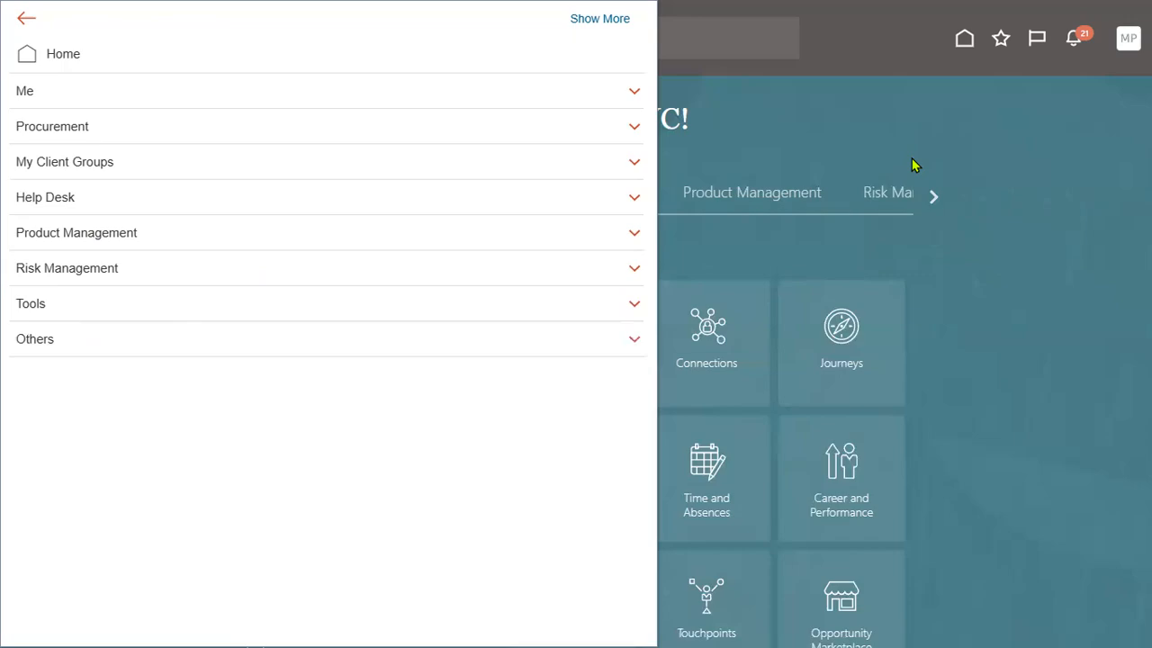
{"action": "left_click", "coordinate": [1125, 42]}
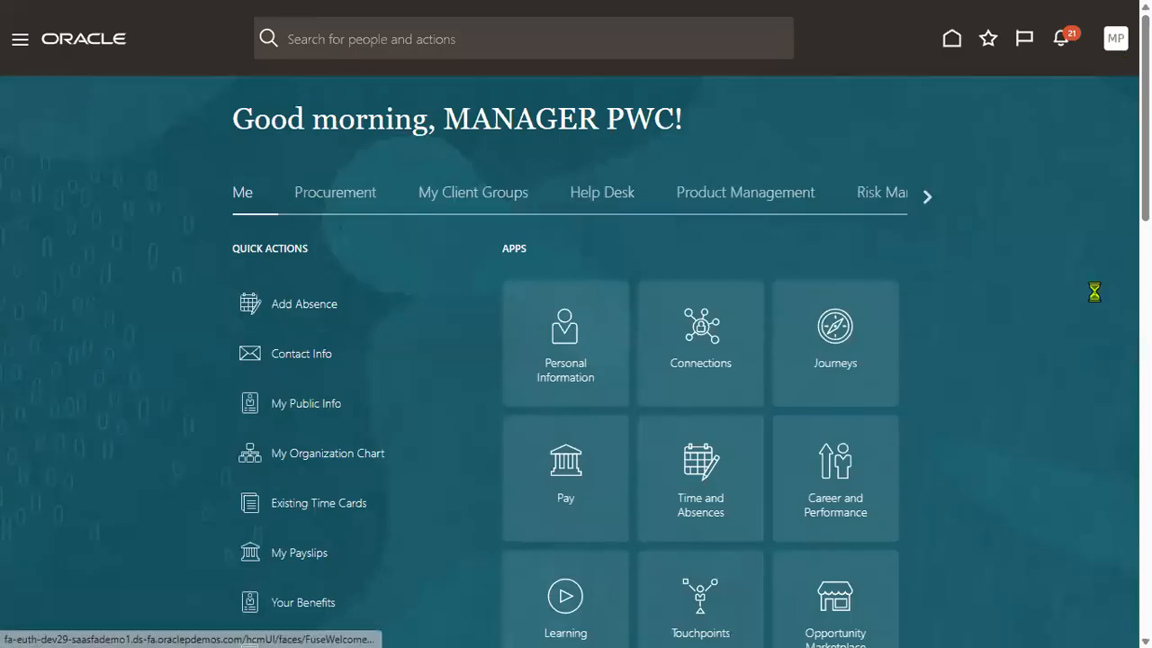
{"action": "left_click", "coordinate": [1084, 79]}
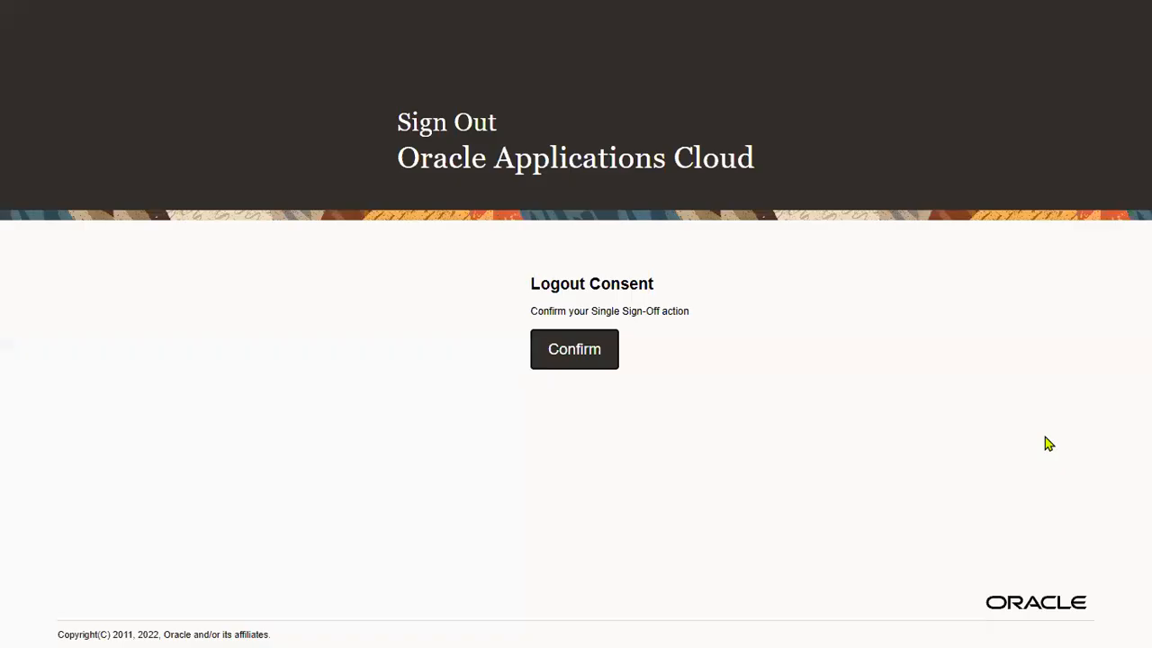
Confirm the logout and sign in with a different saved administrator account.
{"action": "left_click", "coordinate": [601, 367]}
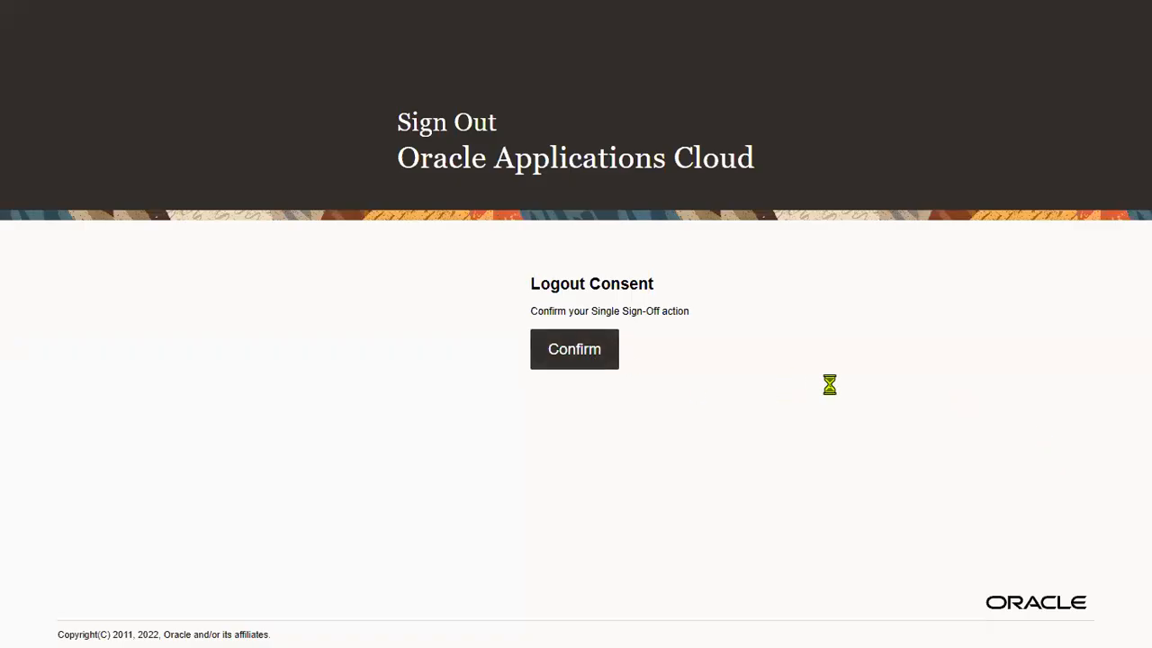
{"action": "double_click", "coordinate": [575, 302]}
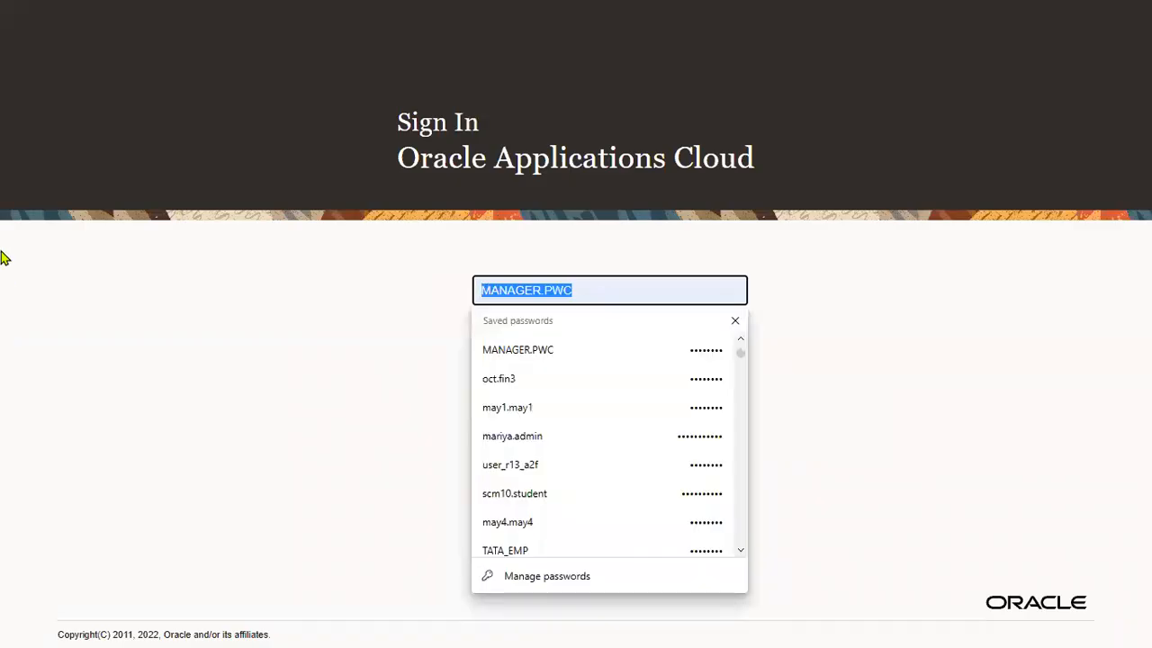
{"action": "left_click", "coordinate": [506, 407]}
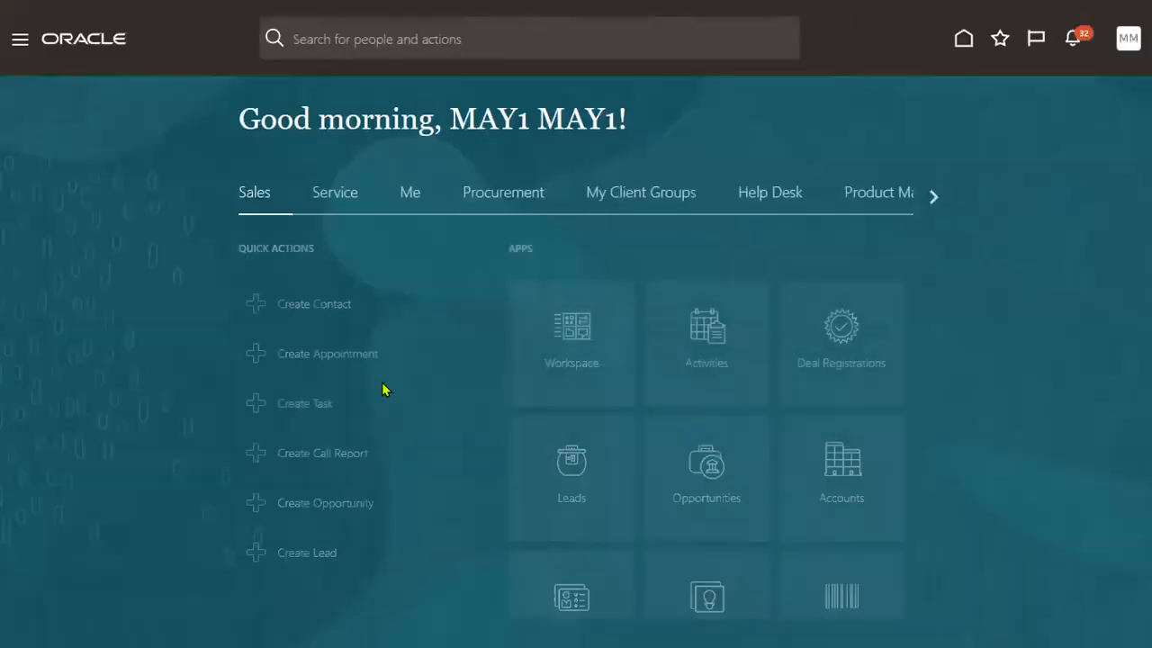
Open the Security Console from the Navigator's Tools section.
{"action": "left_click", "coordinate": [20, 47]}
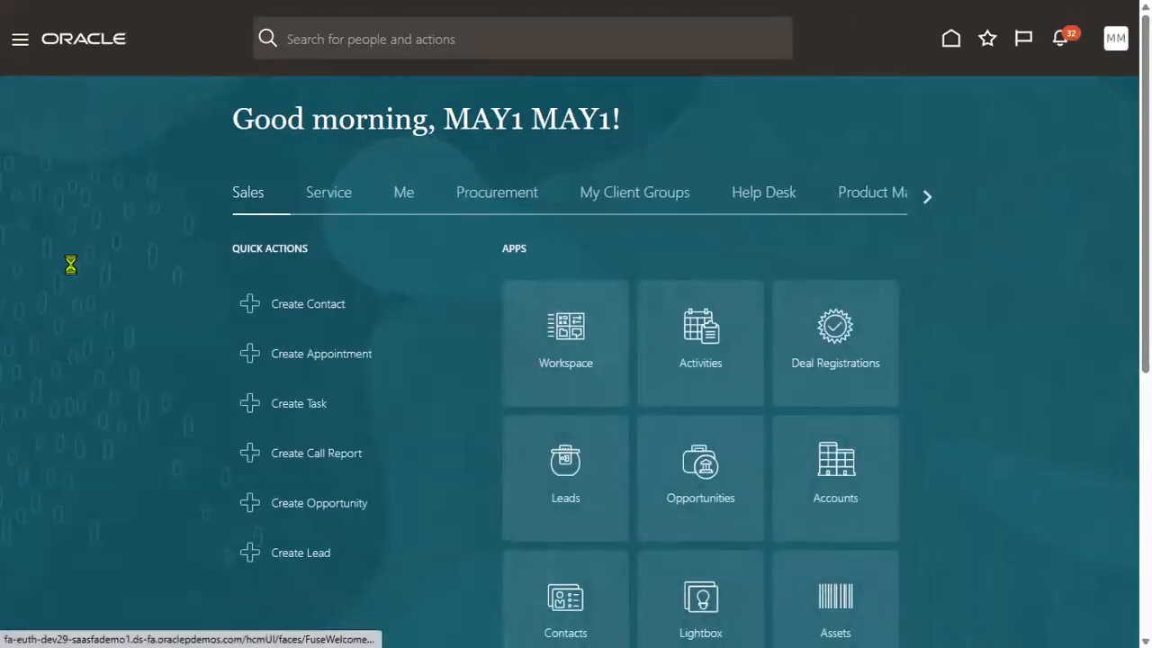
{"action": "scroll", "coordinate": [123, 478], "scroll_direction": "down", "scroll_amount": 5}
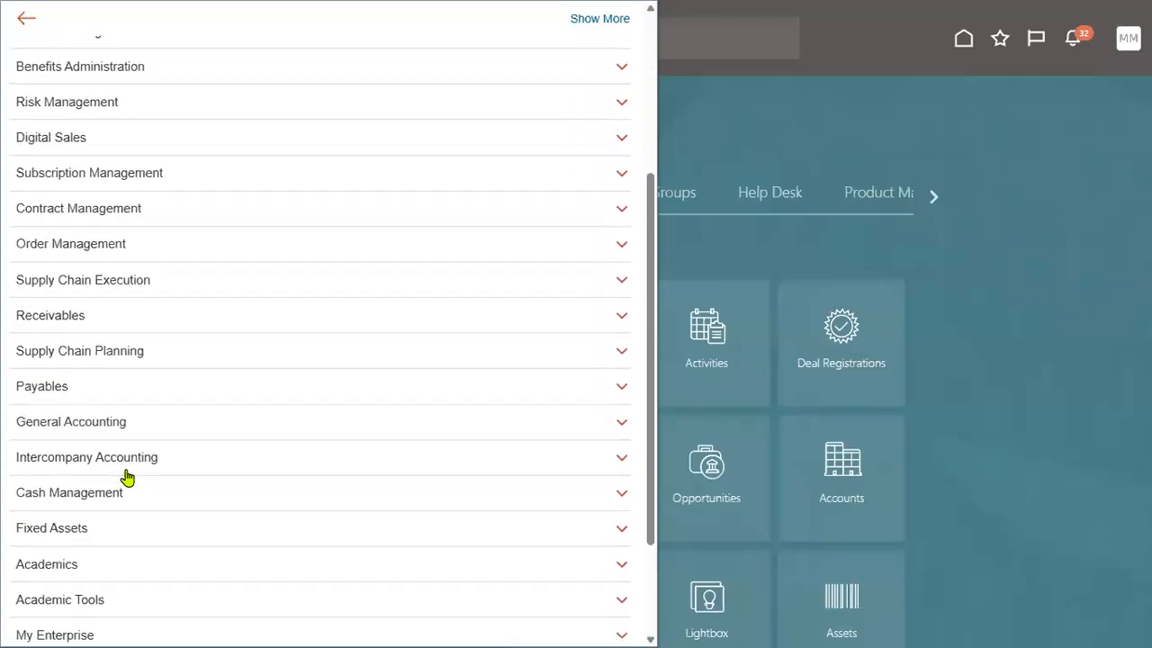
{"action": "left_click", "coordinate": [108, 524]}
{"action": "scroll", "coordinate": [126, 504], "scroll_direction": "down", "scroll_amount": 3}
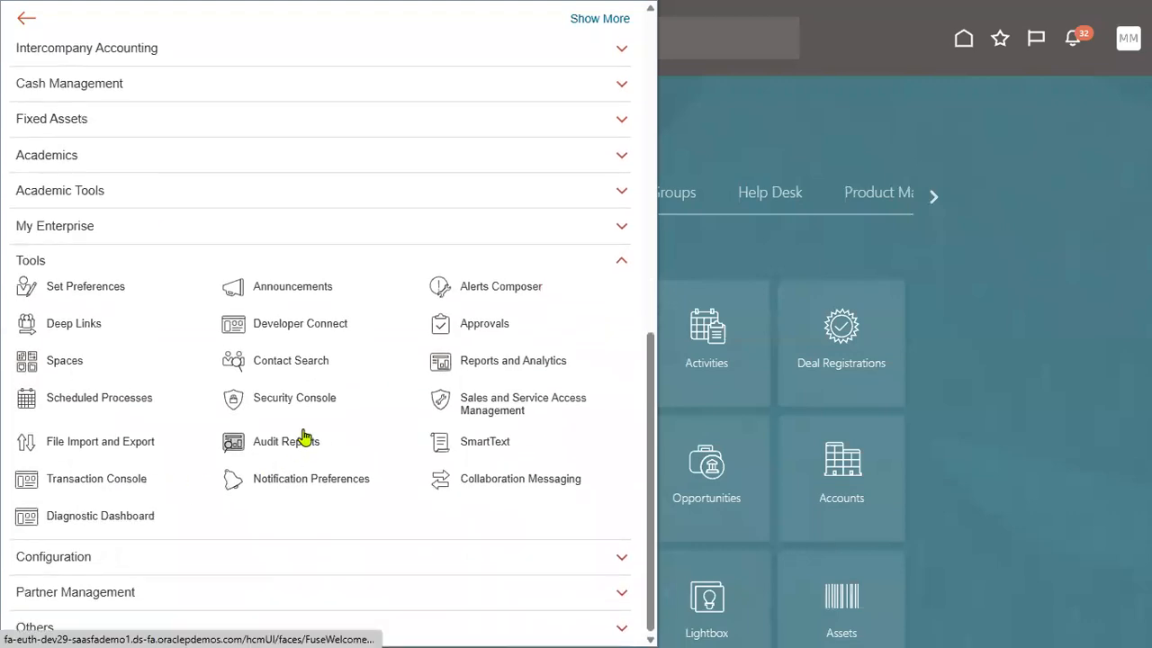
{"action": "left_click", "coordinate": [300, 403]}
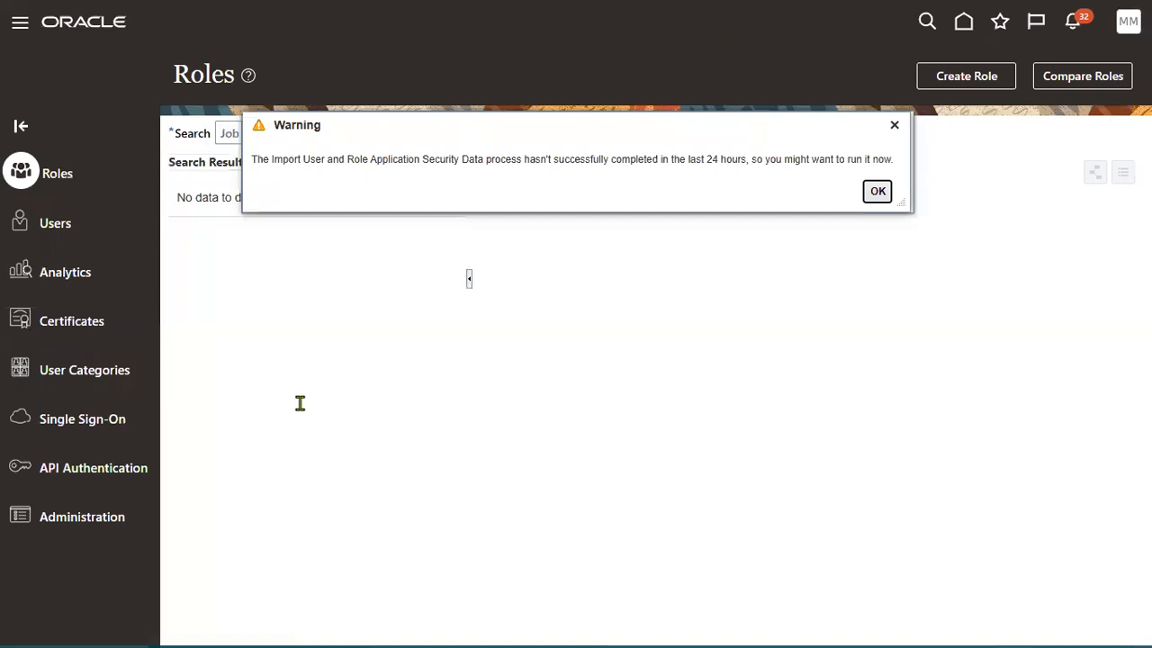
Dismiss the security warning, search Users for 'MANAG' and open the manager's account.
{"action": "left_click", "coordinate": [878, 192]}
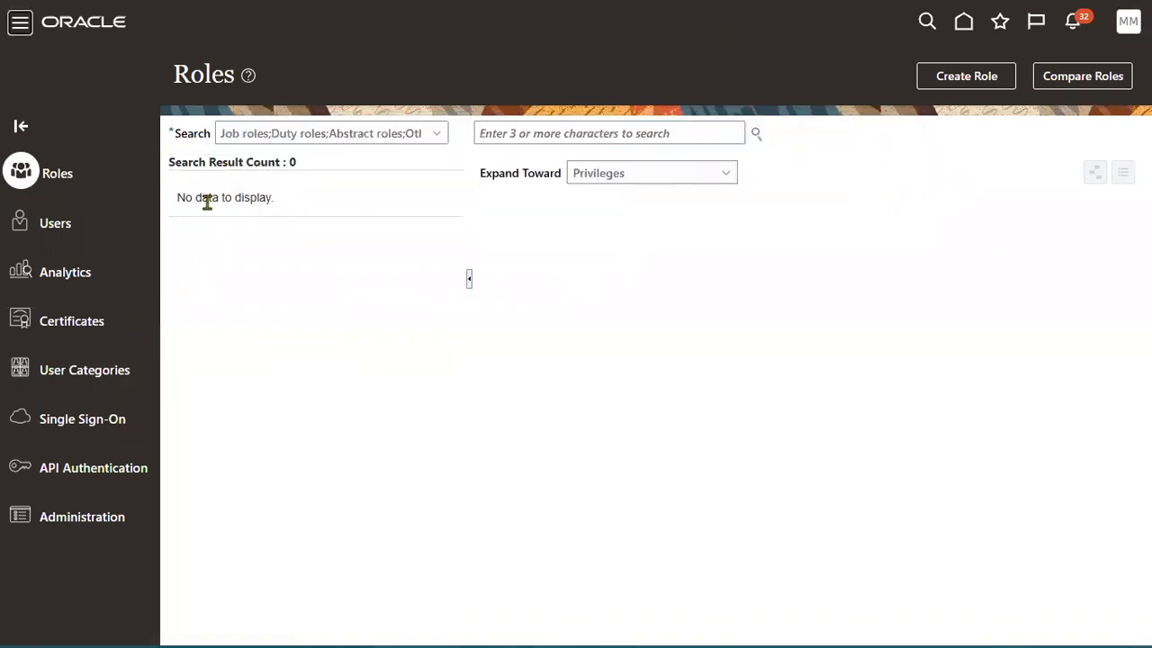
{"action": "left_click", "coordinate": [55, 223]}
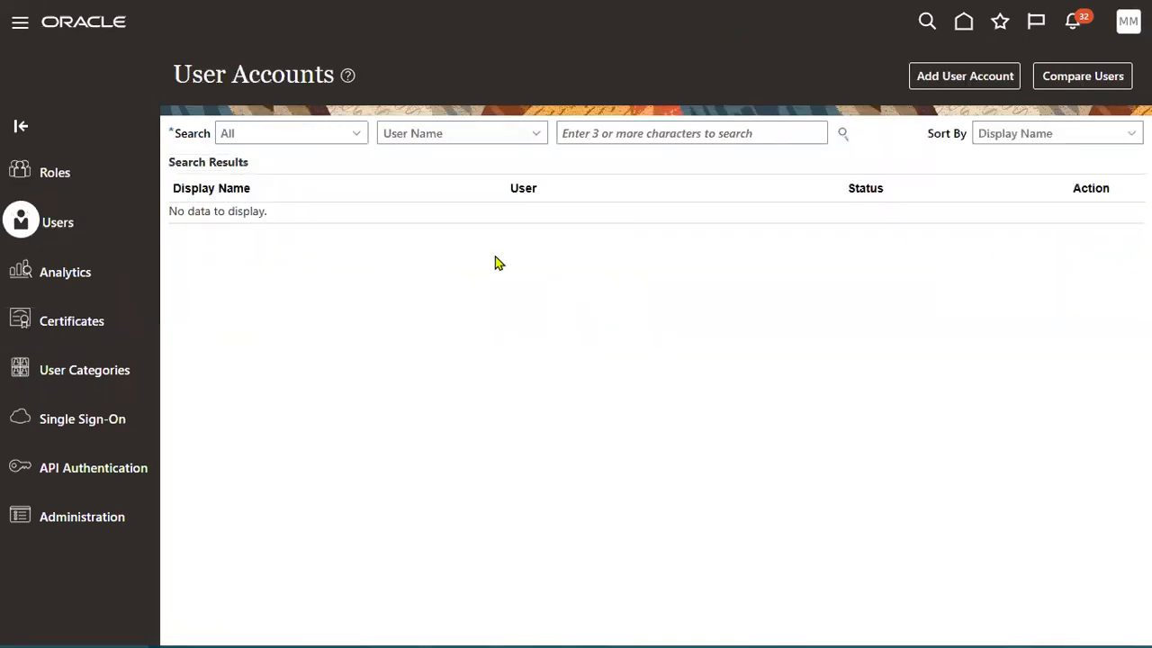
{"action": "left_click", "coordinate": [603, 136]}
{"action": "type", "text": "MANAG"}
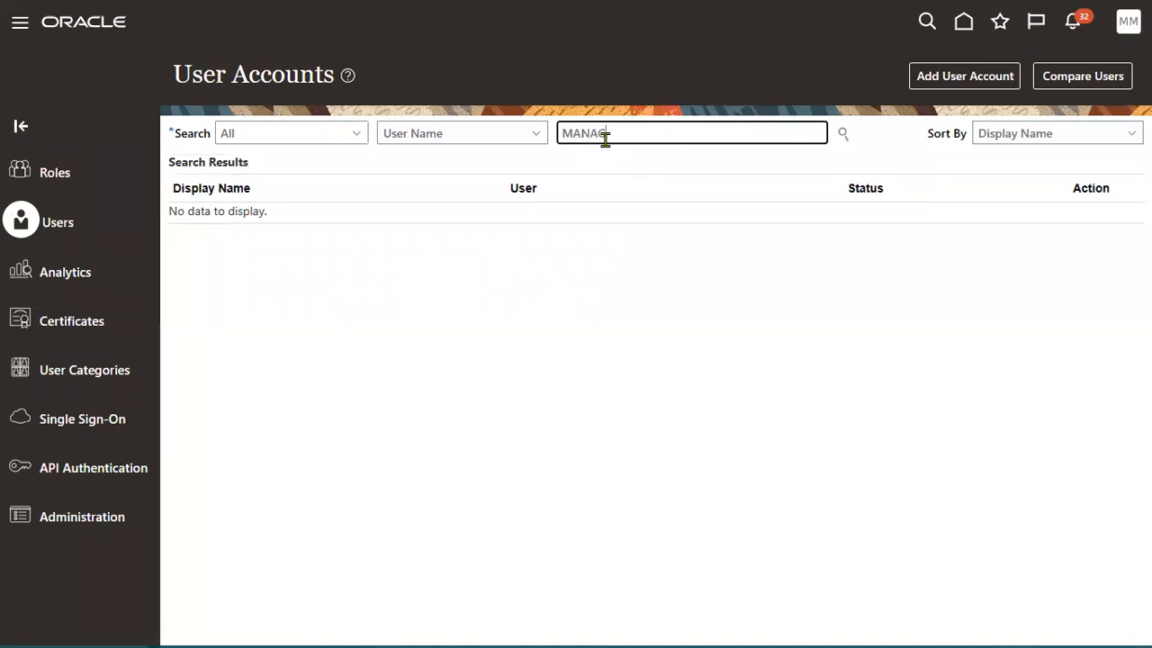
{"action": "key", "text": "Return"}
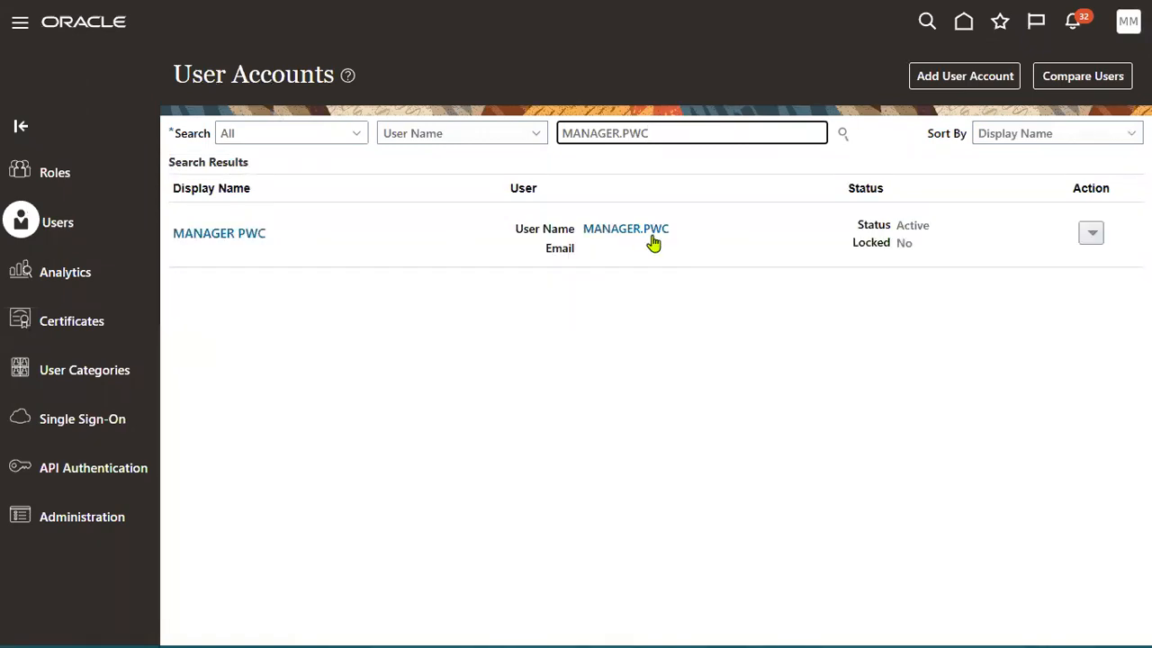
{"action": "left_click", "coordinate": [648, 234]}
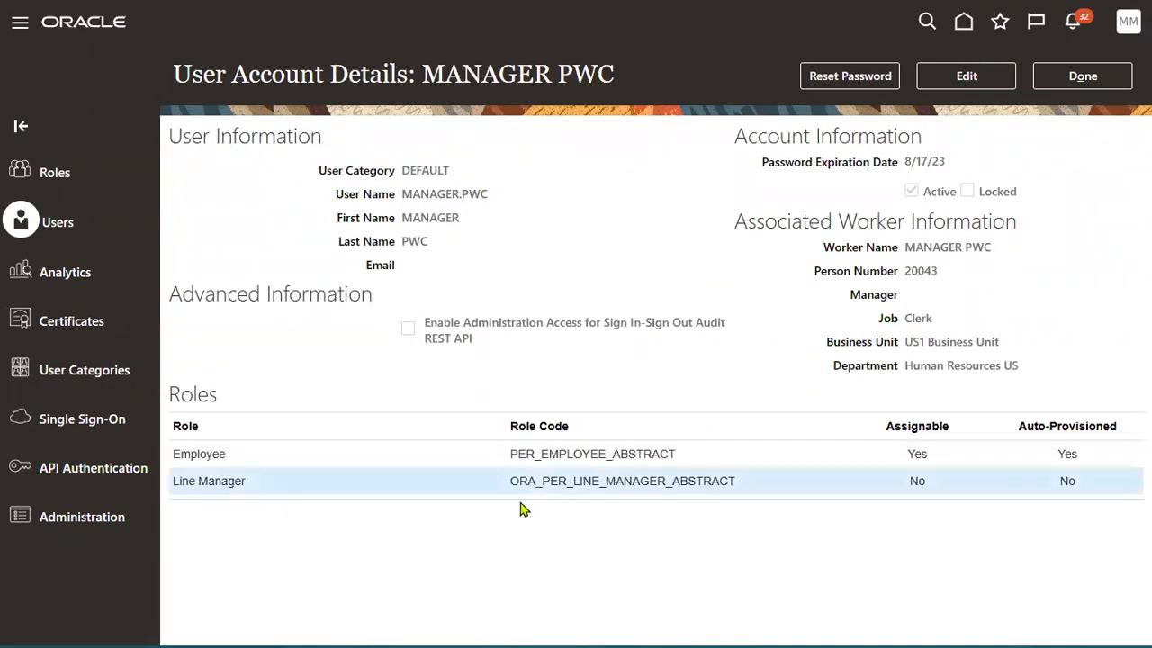
Edit the account and remove the Line Manager role, leaving only Employee.
{"action": "left_click_drag", "start_coordinate": [511, 484], "coordinate": [563, 486]}
{"action": "left_click", "coordinate": [966, 76]}
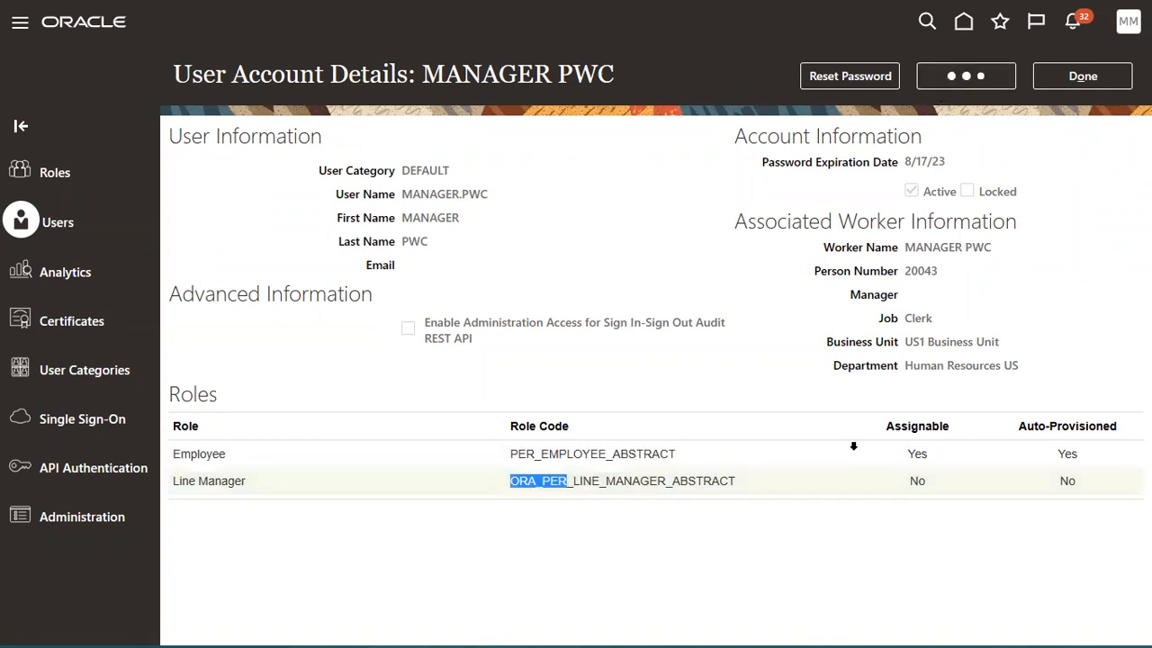
{"action": "left_click", "coordinate": [1077, 629]}
{"action": "left_click", "coordinate": [630, 363]}
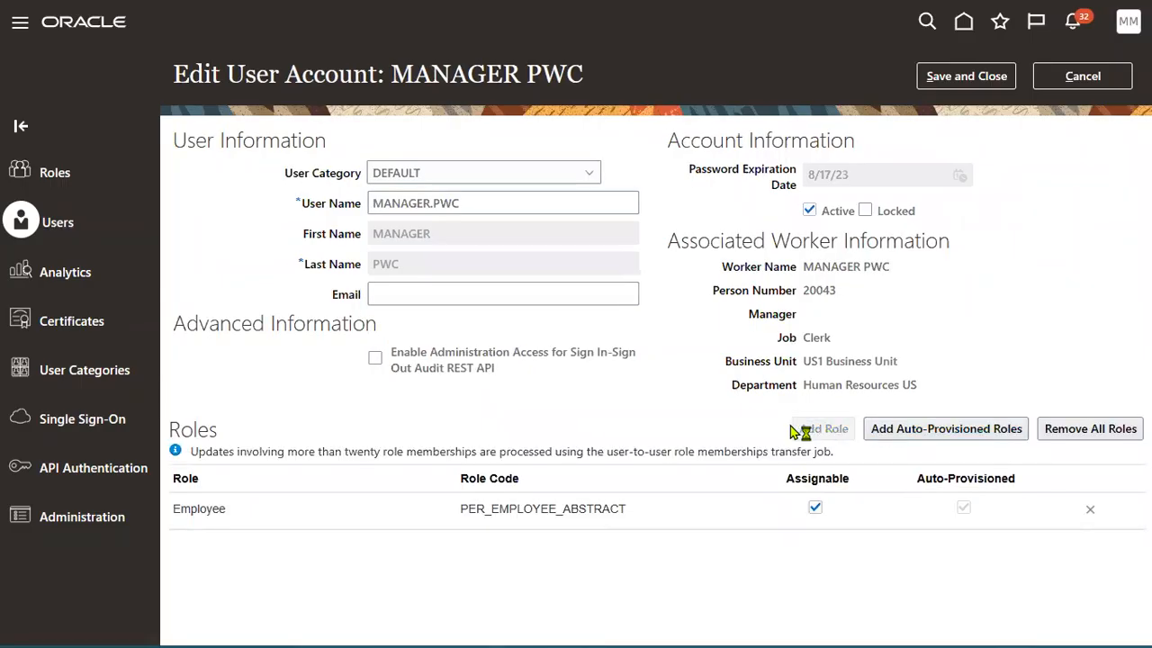
Add the Line Manager role (searched as 'line ma') to MANAGER PWC's account and save it.
{"action": "left_click", "coordinate": [800, 429]}
{"action": "left_click", "coordinate": [560, 157]}
{"action": "type", "text": "line ma"}
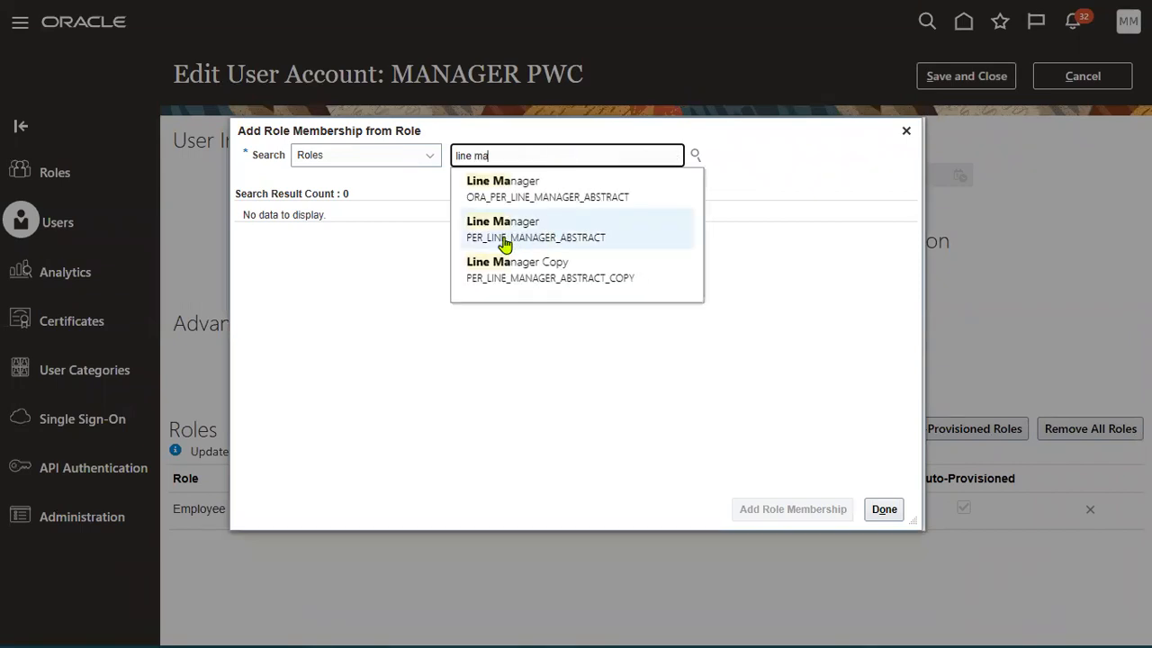
{"action": "left_click", "coordinate": [504, 230]}
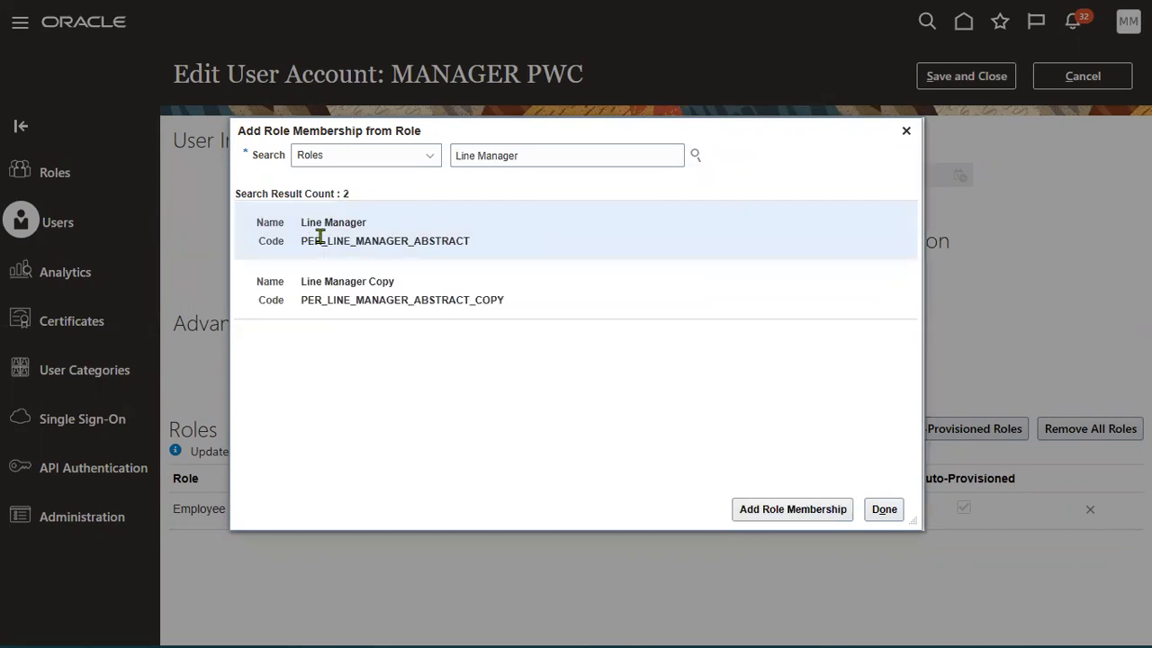
{"action": "left_click", "coordinate": [784, 512]}
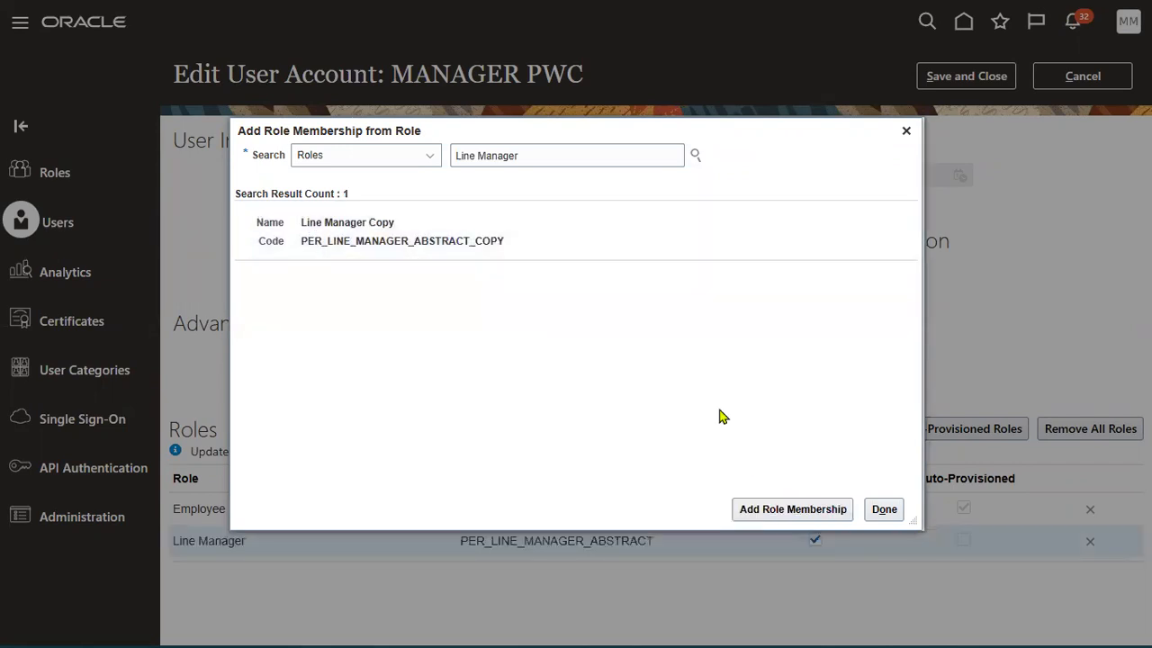
{"action": "left_click", "coordinate": [882, 508]}
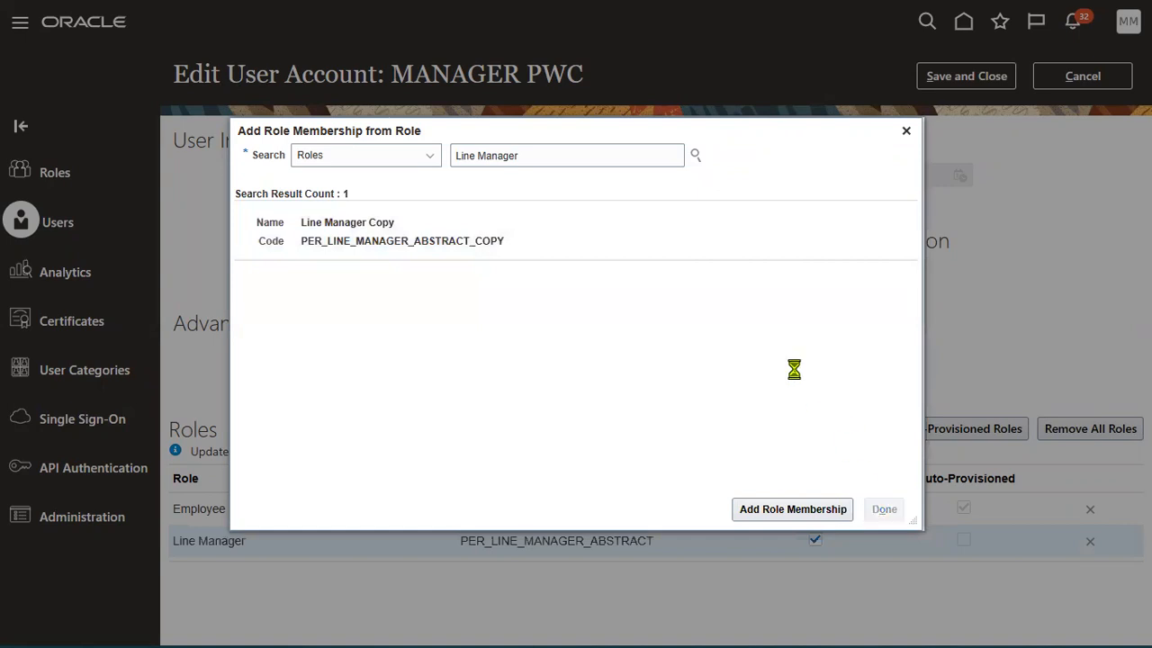
{"action": "left_click", "coordinate": [993, 83]}
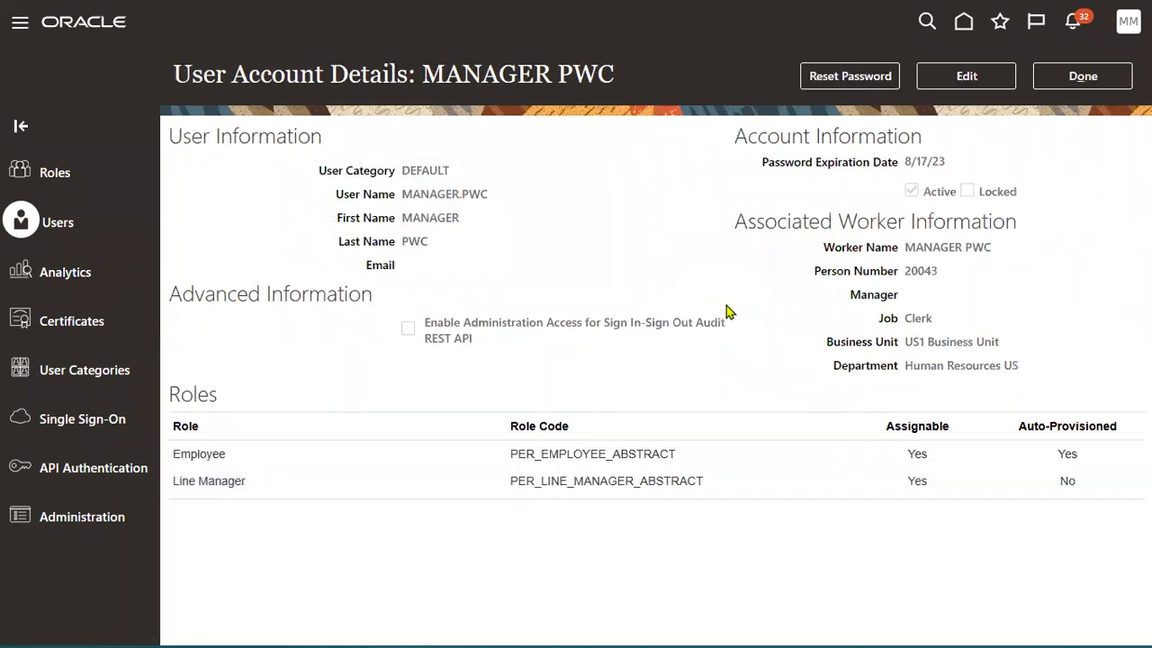
{"action": "left_click", "coordinate": [1080, 76]}
{"action": "left_click", "coordinate": [1123, 27]}
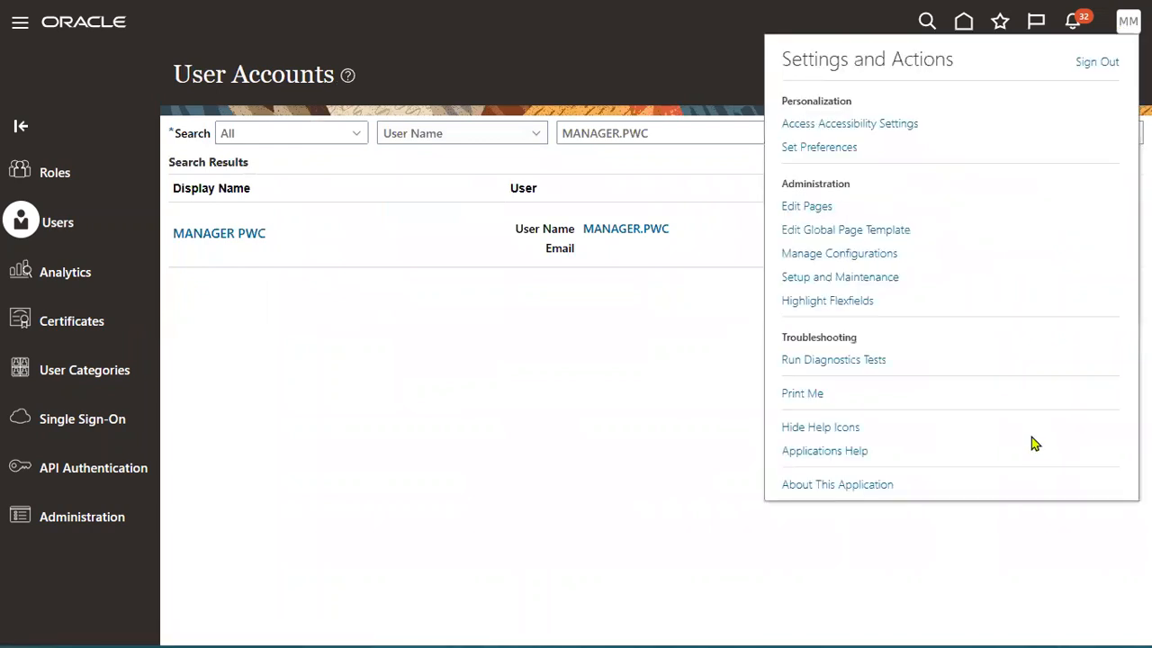
Sign out of the administrator session and sign in with the manager's saved credentials ('MANAGER.P').
{"action": "left_click", "coordinate": [1094, 63]}
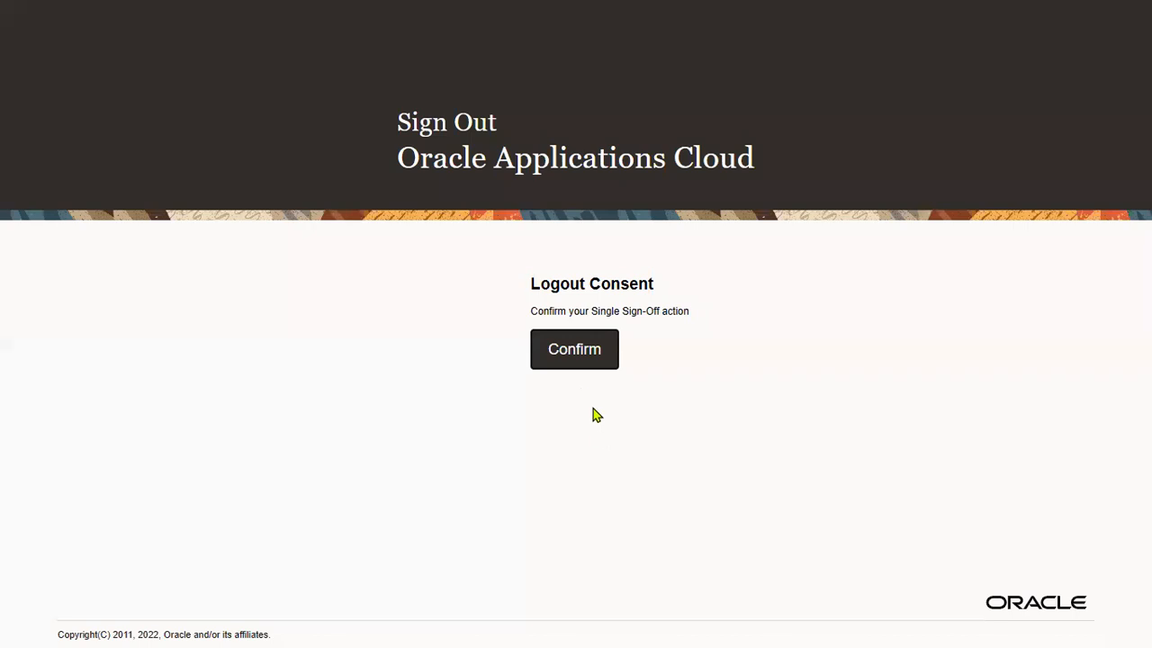
{"action": "left_click", "coordinate": [574, 359]}
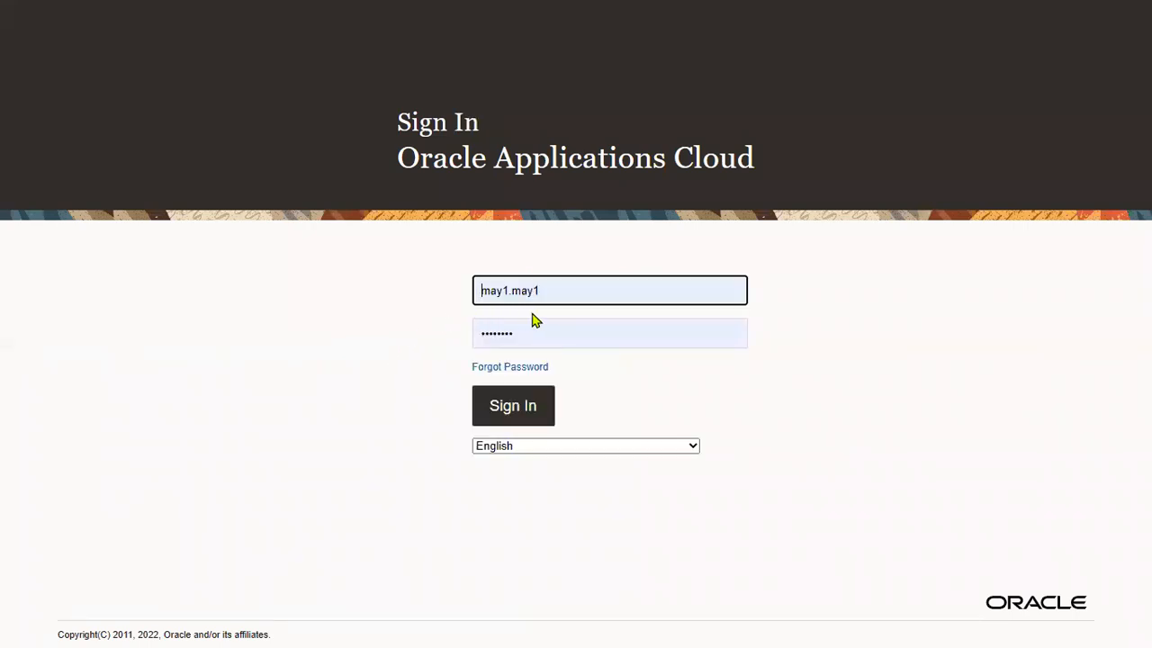
{"action": "left_click_drag", "start_coordinate": [585, 290], "coordinate": [191, 295]}
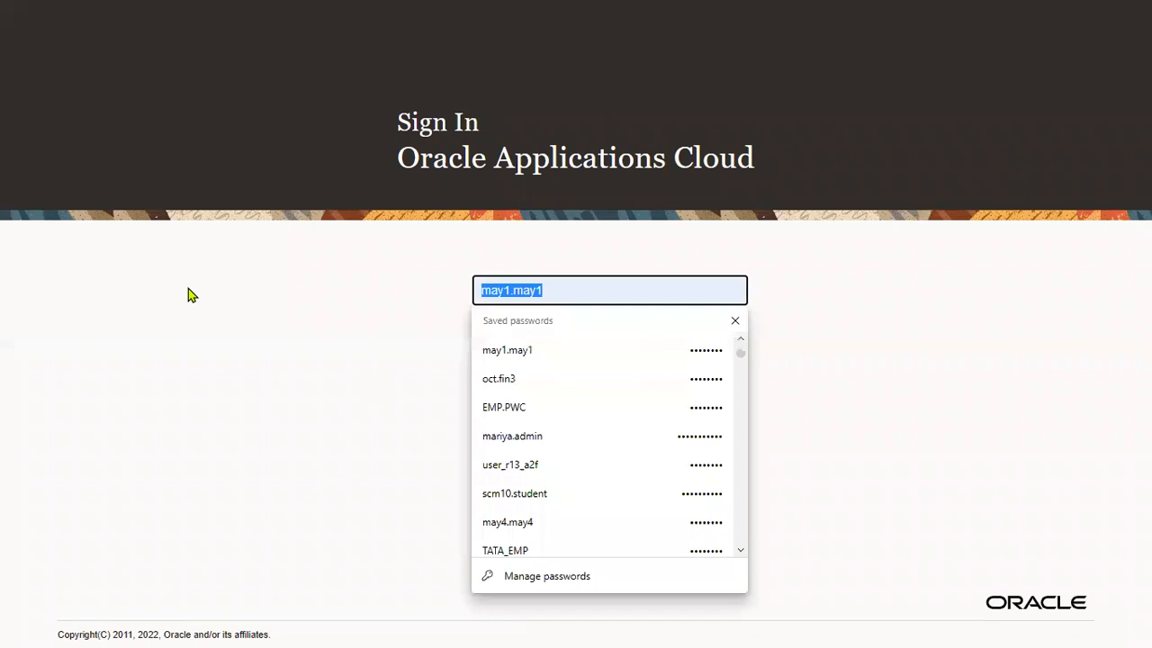
{"action": "type", "text": "MAN"}
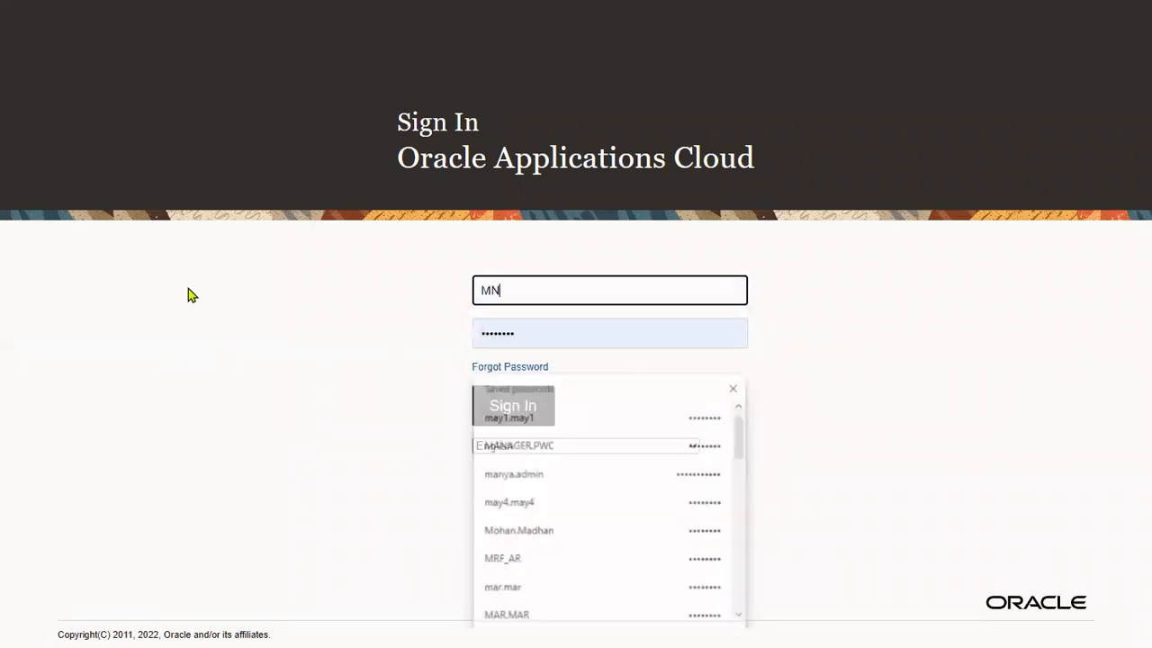
{"action": "type", "text": "AGER.PWC"}
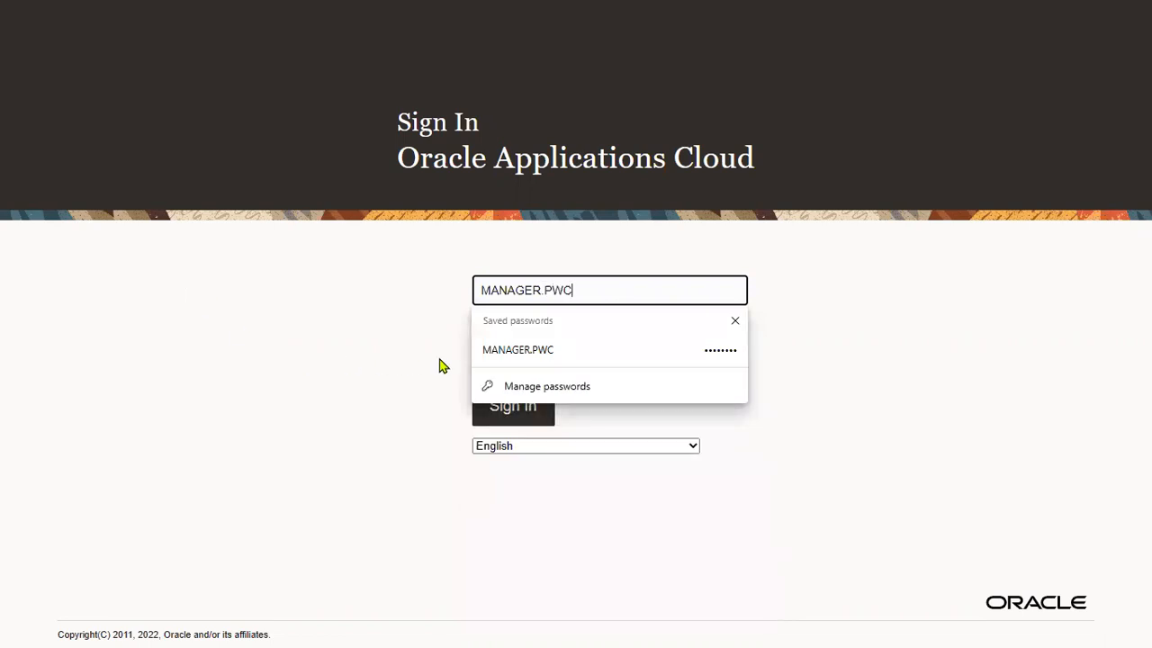
{"action": "left_click", "coordinate": [493, 352]}
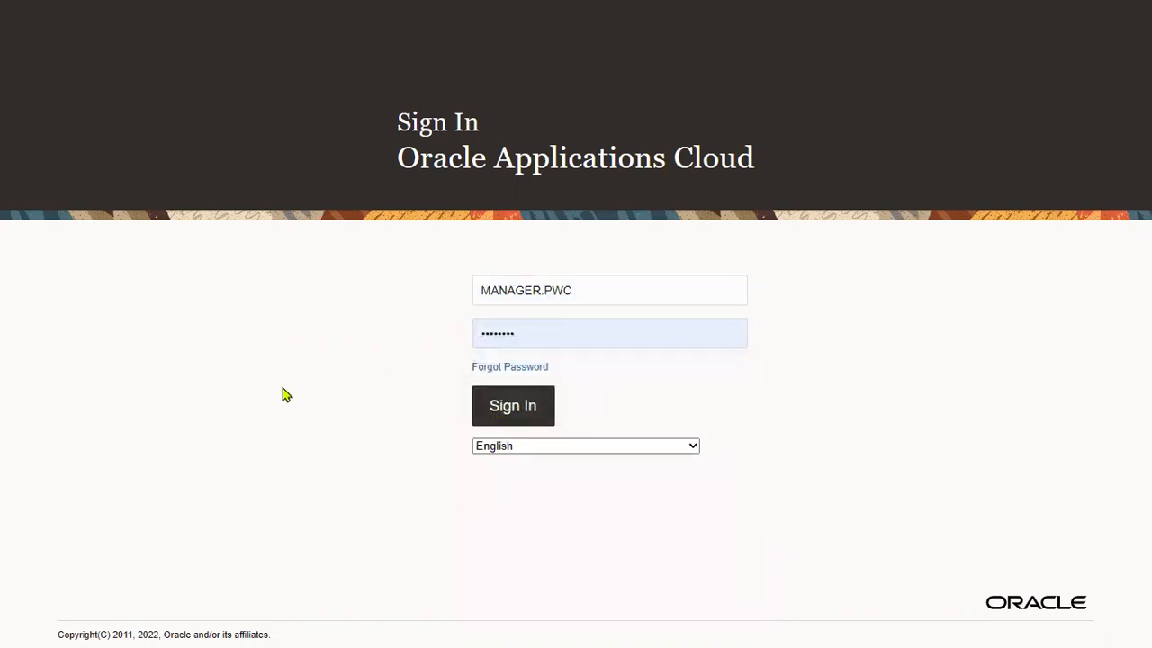
{"action": "key", "text": "Return"}
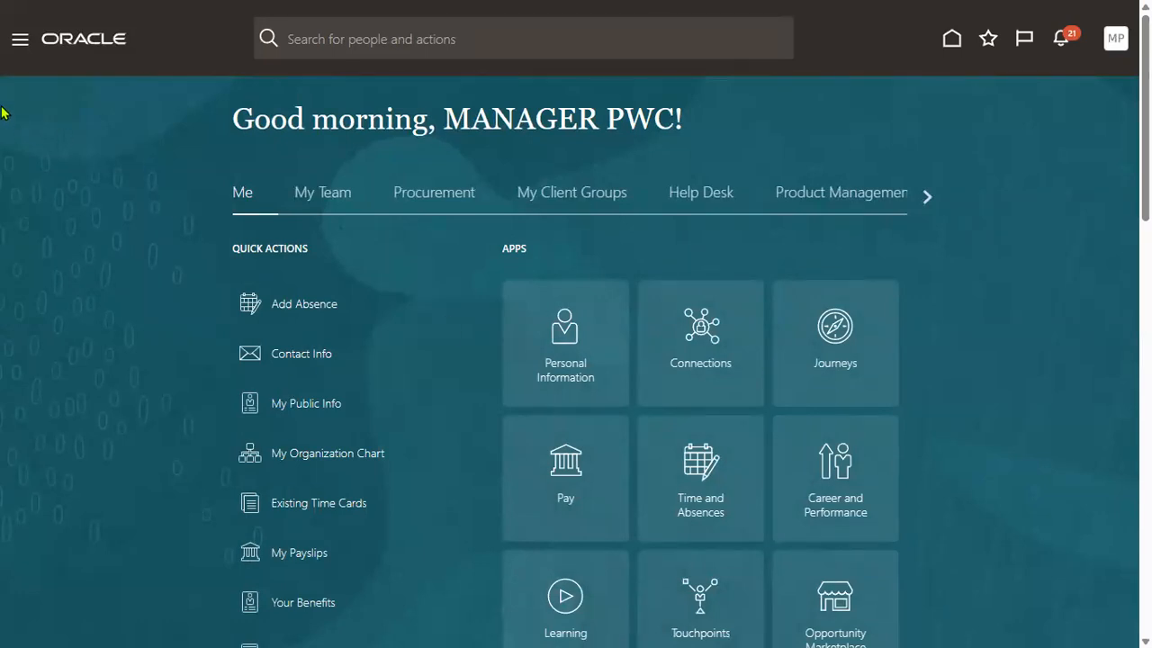
Open the manager's My Team page, which lists the employee as the single Recruiter worker.
{"action": "left_click", "coordinate": [18, 41]}
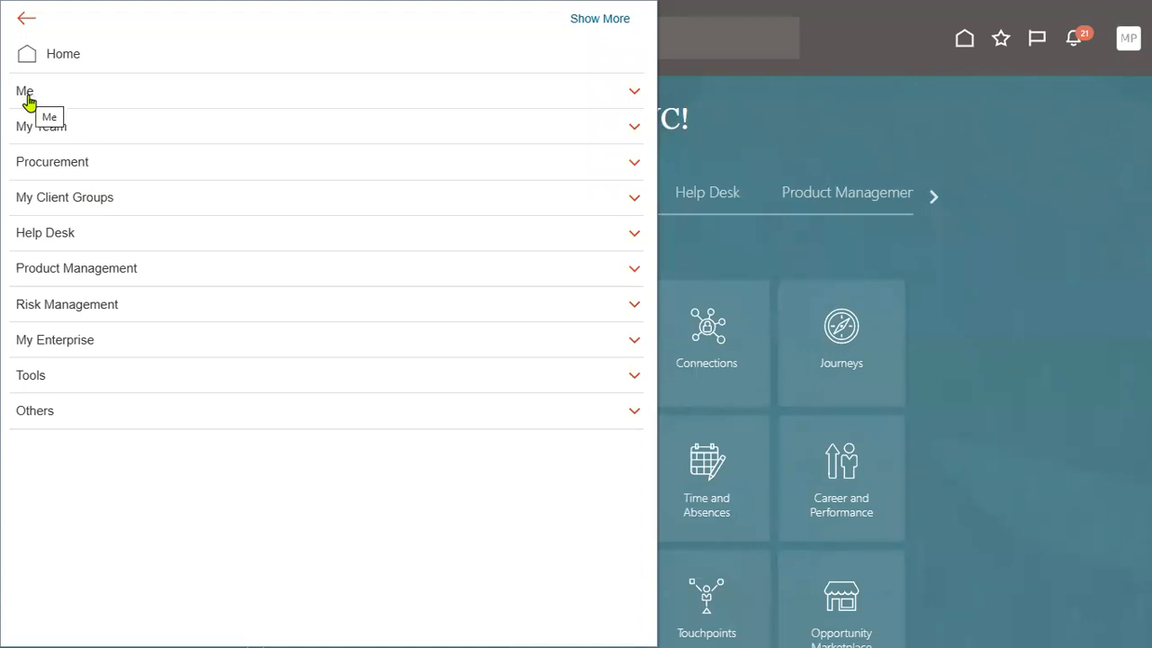
{"action": "left_click", "coordinate": [41, 133]}
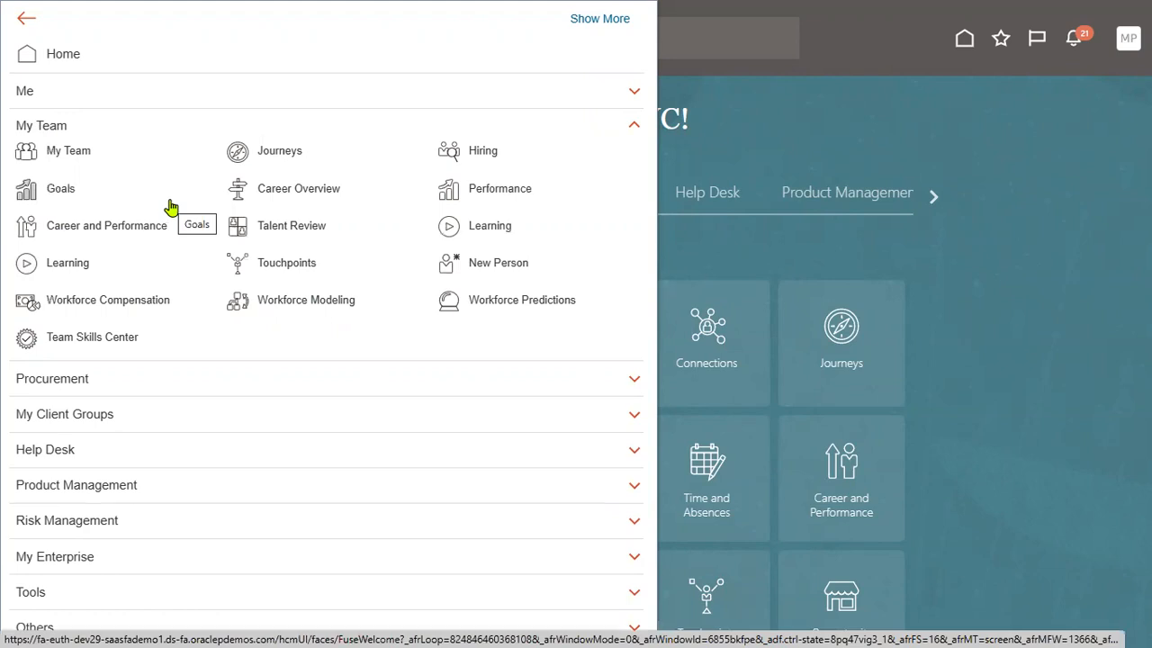
{"action": "left_click", "coordinate": [75, 153]}
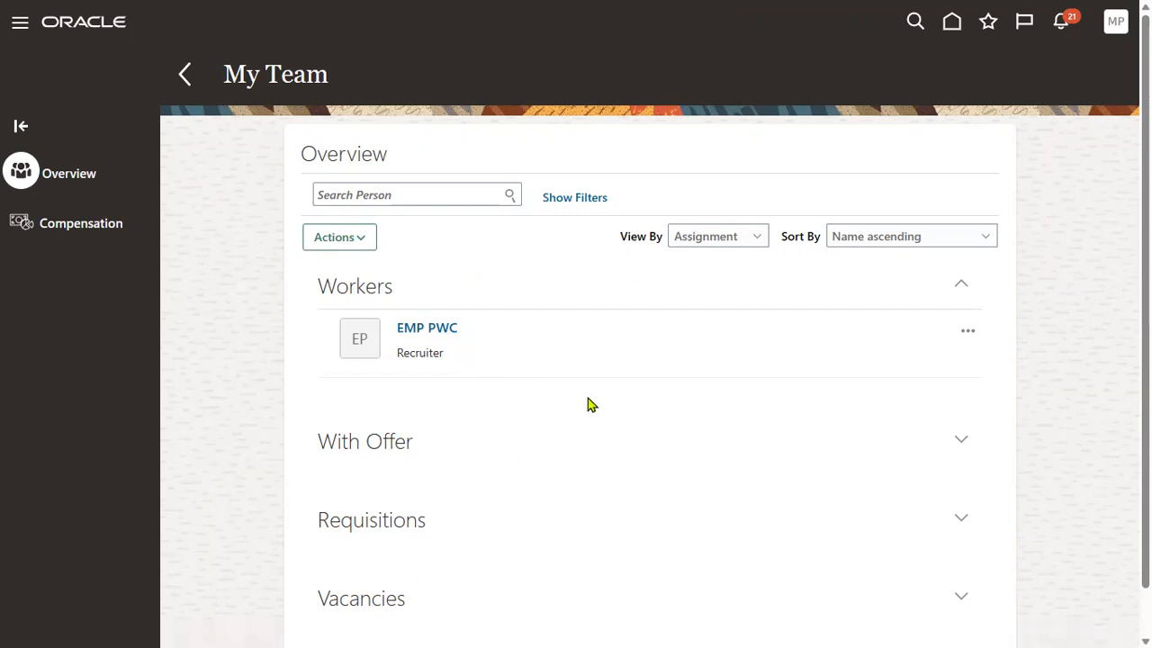
Sign out of the manager's session and confirm the logout.
{"action": "left_click", "coordinate": [1117, 27]}
{"action": "left_click", "coordinate": [1075, 63]}
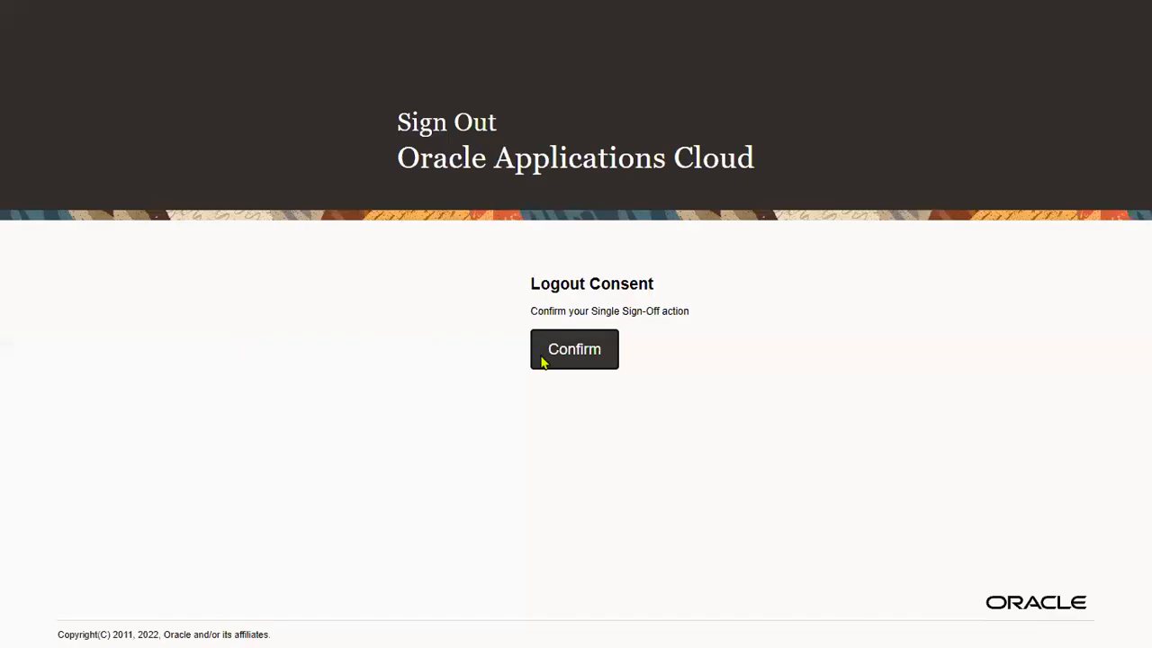
{"action": "left_click", "coordinate": [542, 361]}
Sign back in using the administrator's saved sign-in credentials.
{"action": "left_click", "coordinate": [596, 296]}
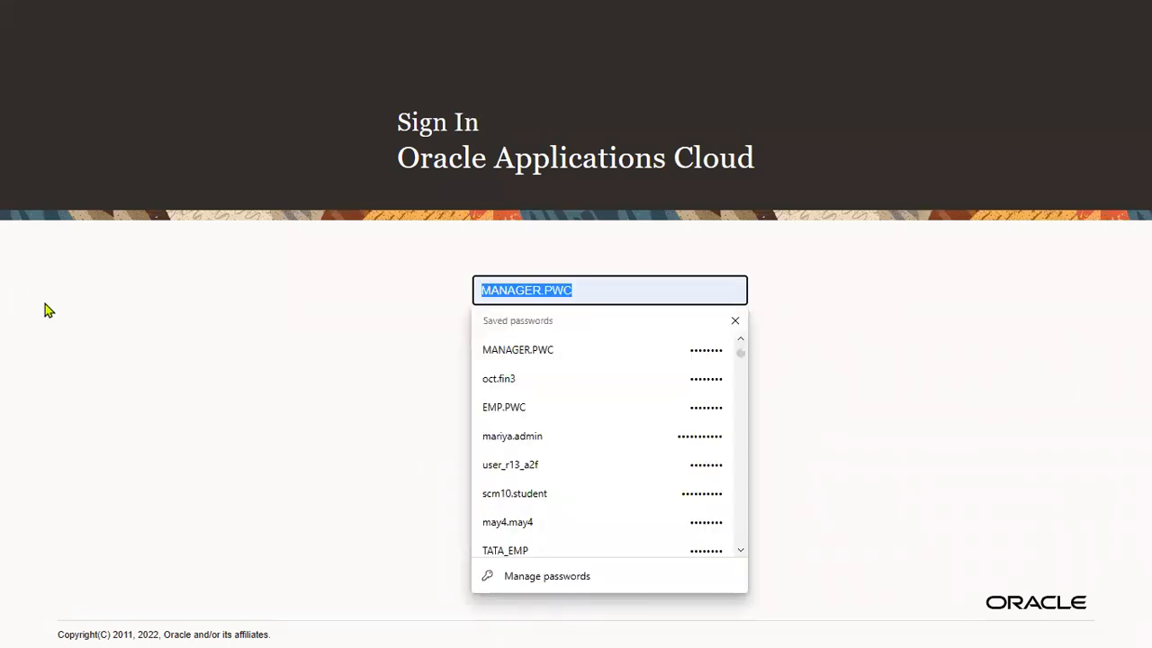
{"action": "left_click_drag", "start_coordinate": [583, 301], "coordinate": [119, 302]}
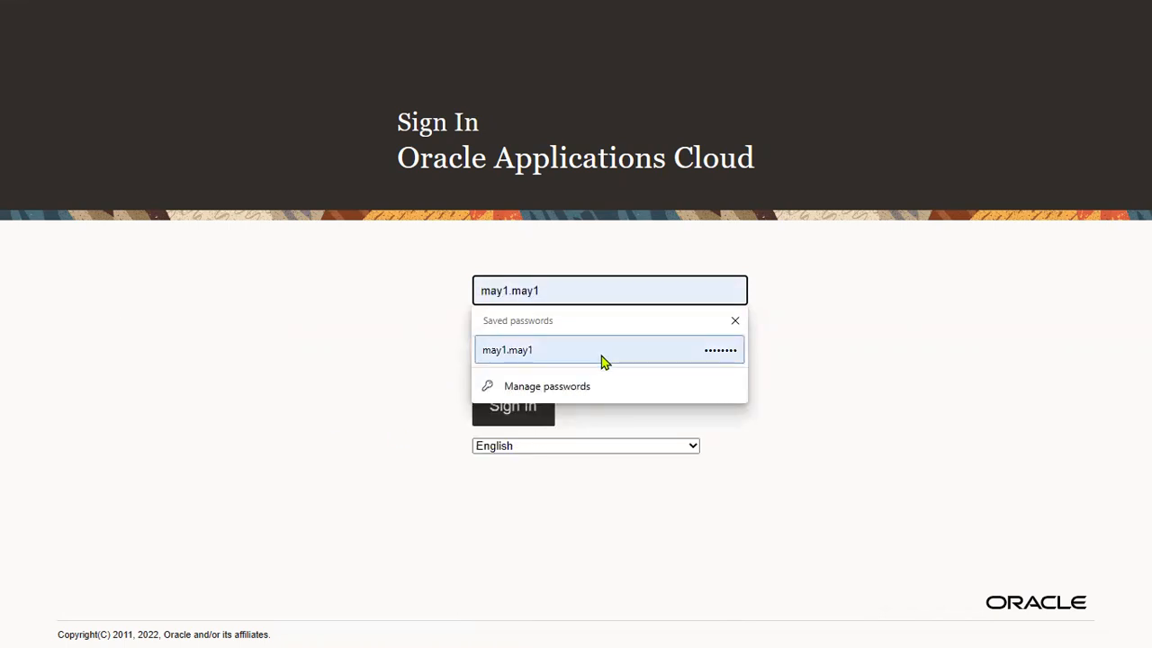
{"action": "left_click", "coordinate": [604, 353]}
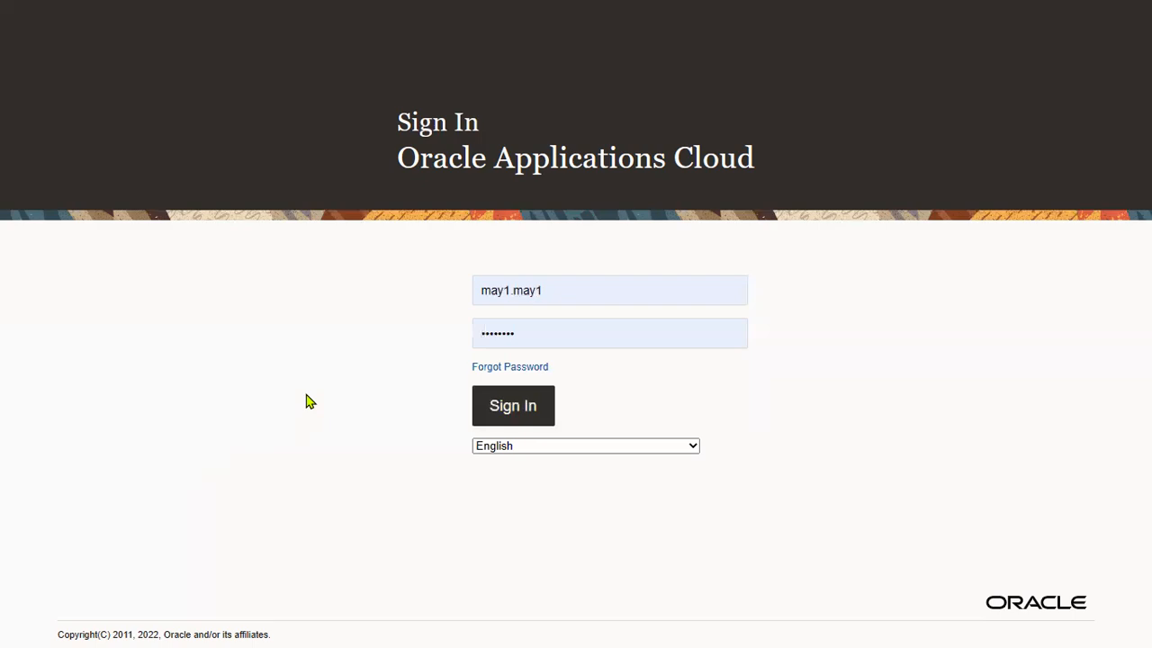
{"action": "key", "text": "Return"}
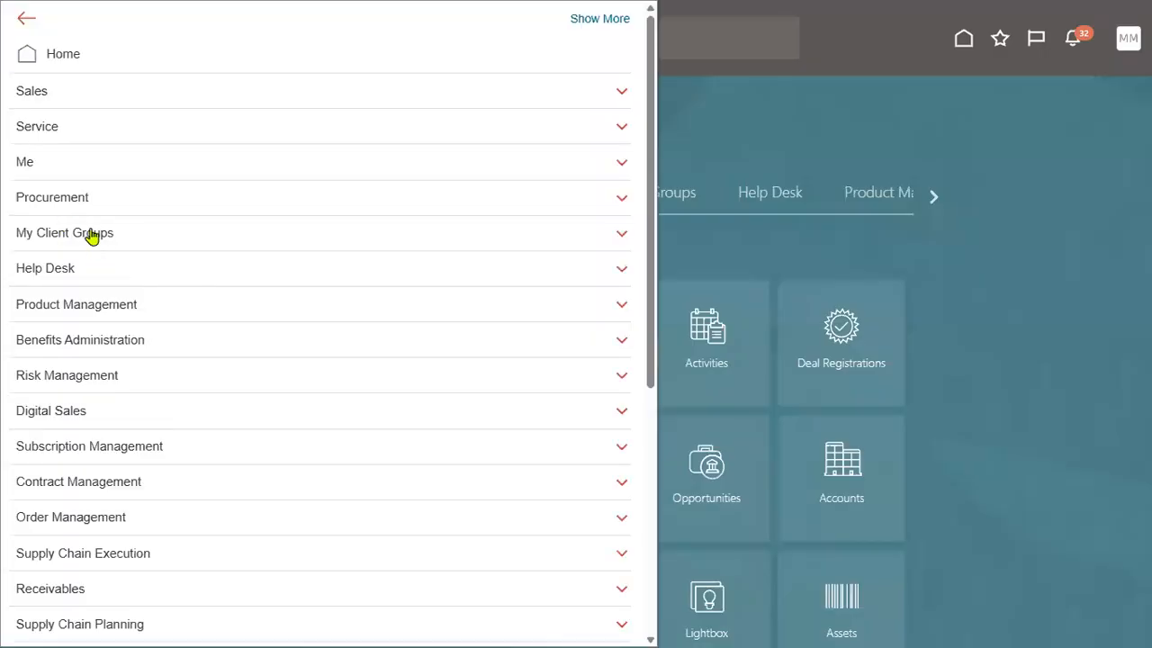
Search Person Management for the name TATA and open the first matching worker.
{"action": "left_click", "coordinate": [92, 232]}
{"action": "left_click", "coordinate": [498, 261]}
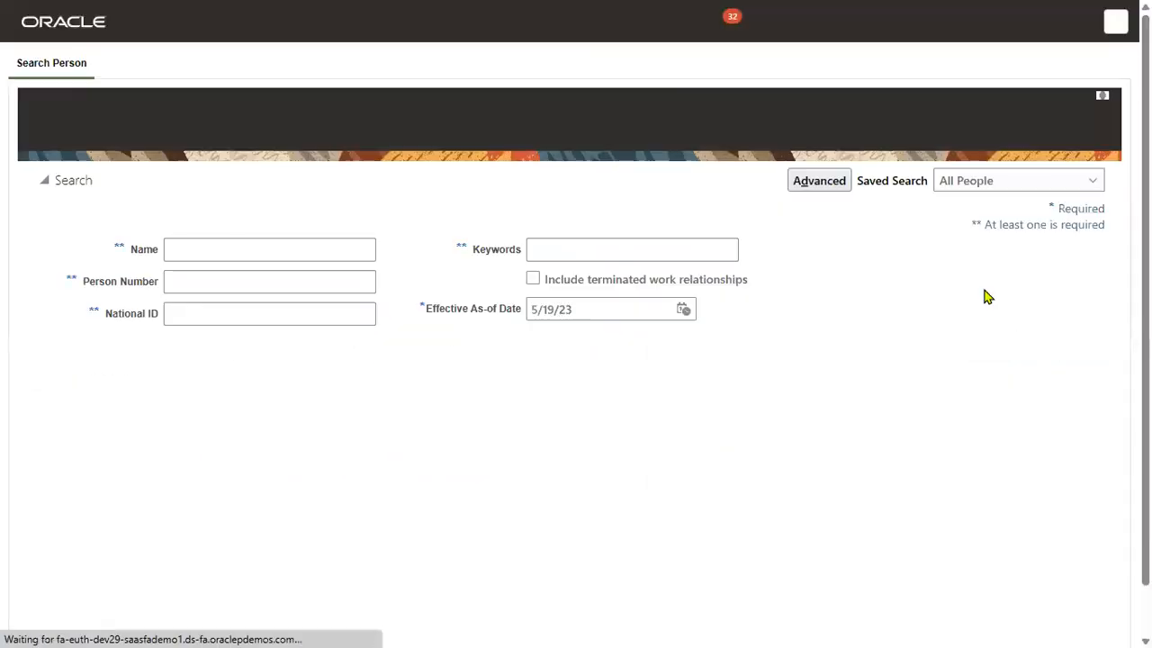
{"action": "left_click", "coordinate": [285, 256]}
{"action": "type", "text": "TATA"}
{"action": "key", "text": "Return"}
{"action": "left_click", "coordinate": [63, 483]}
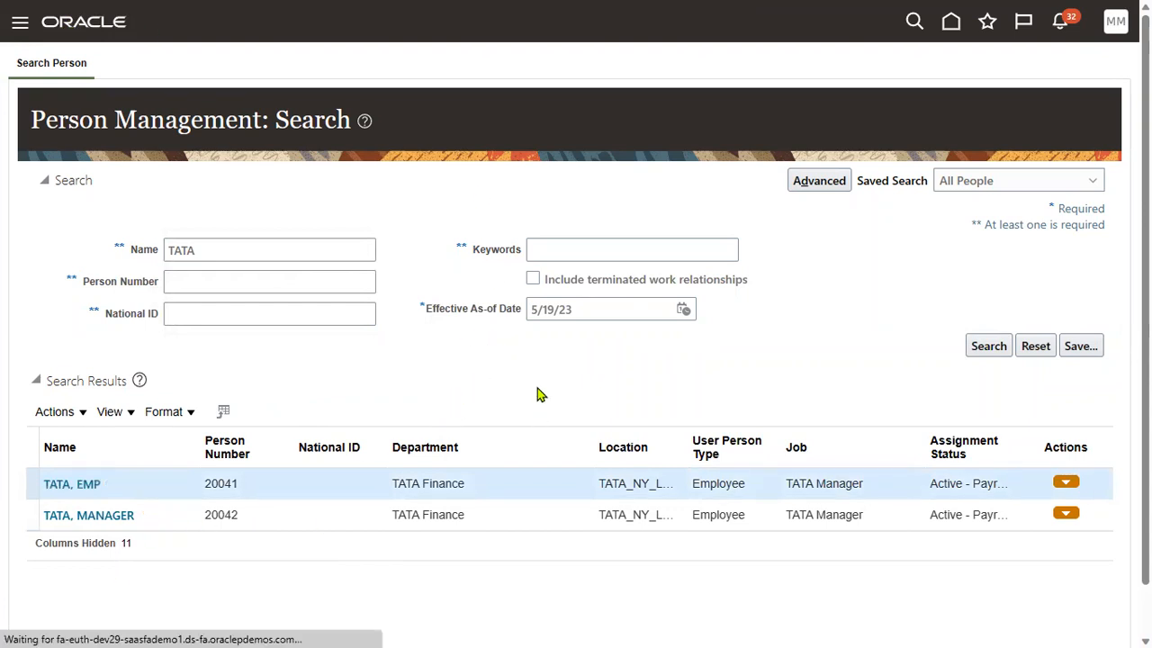
Review the assignment's current manager details and manager relationship type.
{"action": "scroll", "coordinate": [505, 432], "scroll_direction": "down", "scroll_amount": 10}
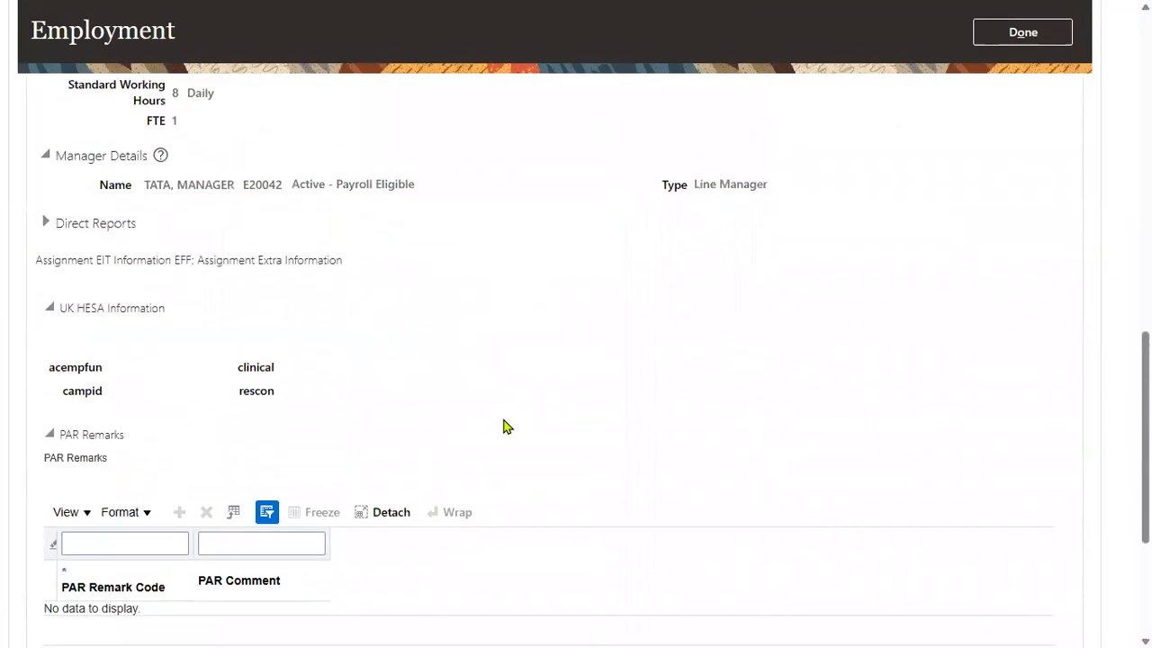
{"action": "left_click_drag", "start_coordinate": [144, 182], "coordinate": [399, 180]}
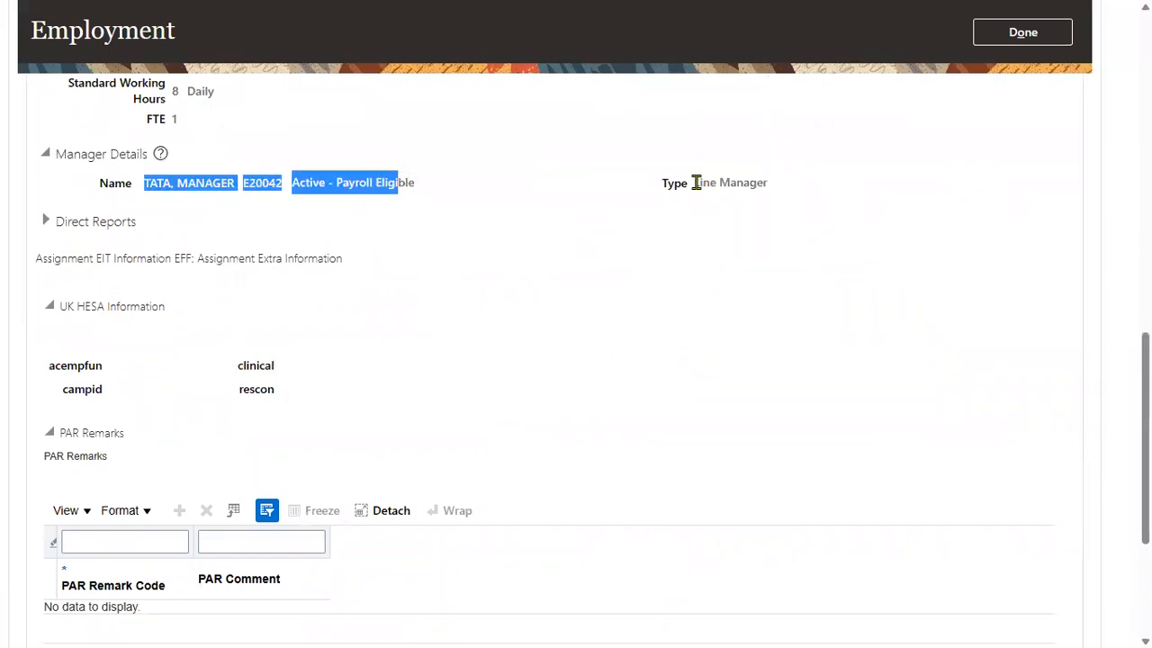
{"action": "left_click_drag", "start_coordinate": [694, 182], "coordinate": [719, 182]}
{"action": "left_click", "coordinate": [814, 207]}
{"action": "scroll", "coordinate": [979, 271], "scroll_direction": "up", "scroll_amount": 15}
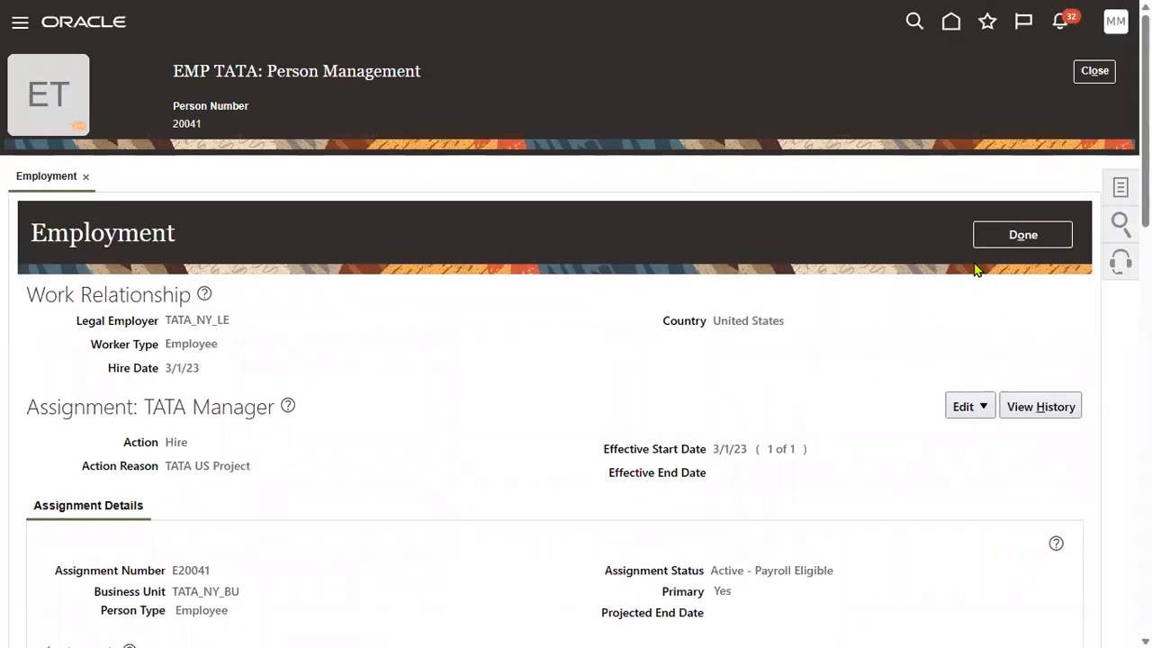
Start a Correct Employment action and expand the assignment's Manager Details section.
{"action": "left_click", "coordinate": [986, 407]}
{"action": "left_click", "coordinate": [987, 459]}
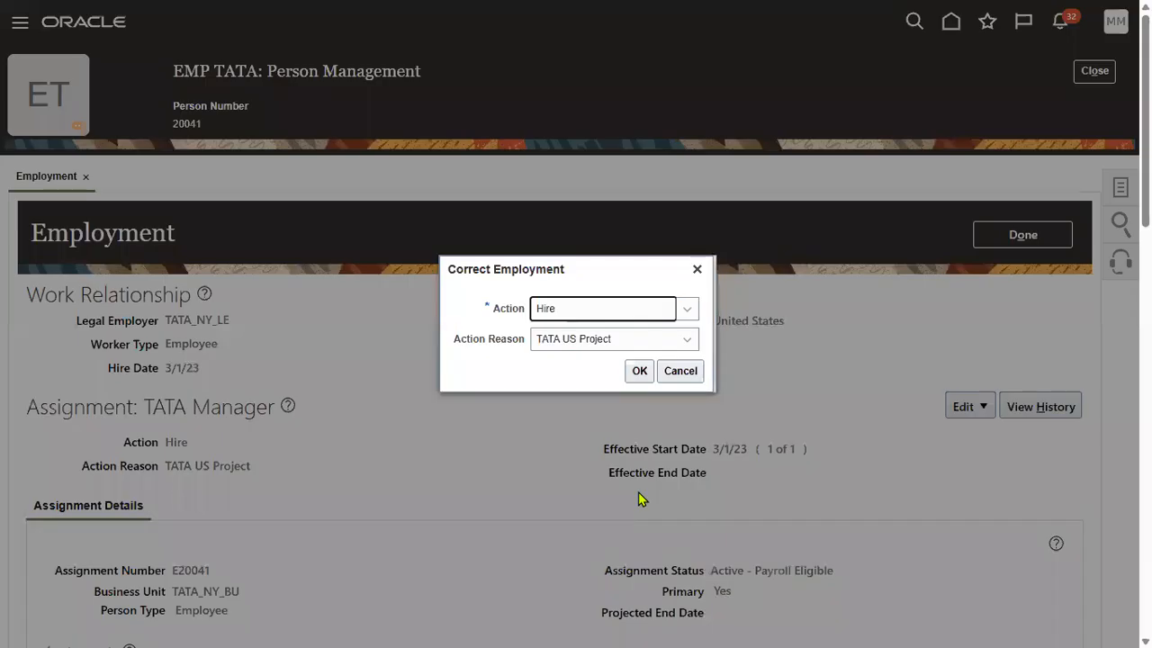
{"action": "left_click", "coordinate": [639, 370]}
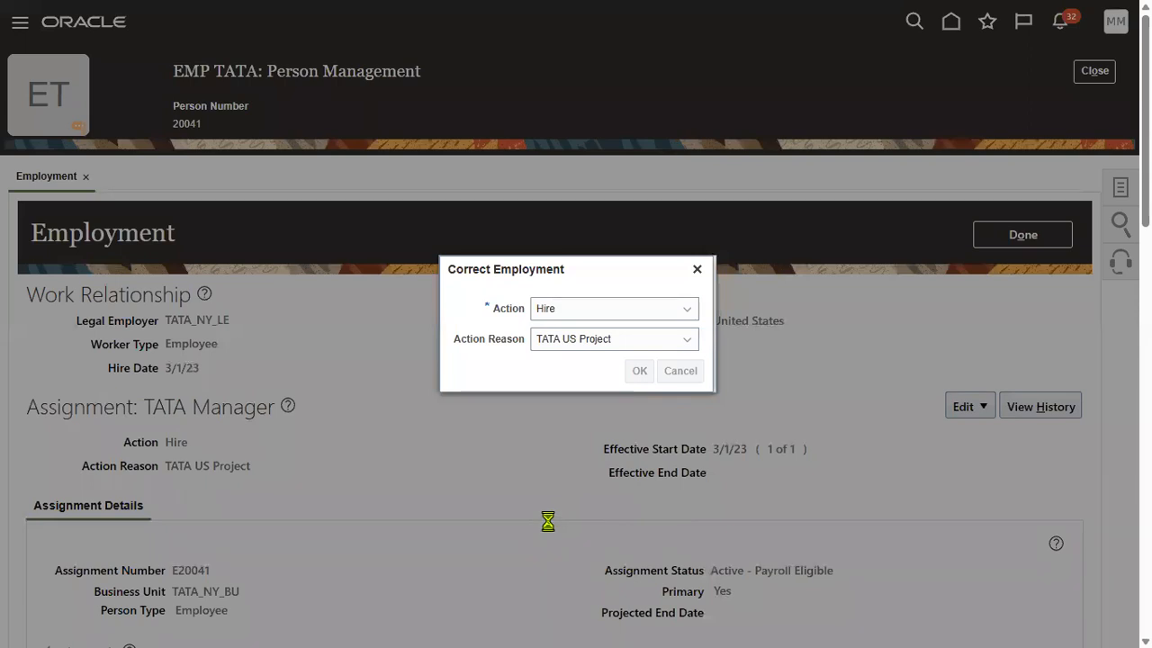
{"action": "scroll", "coordinate": [551, 527], "scroll_direction": "down", "scroll_amount": 10}
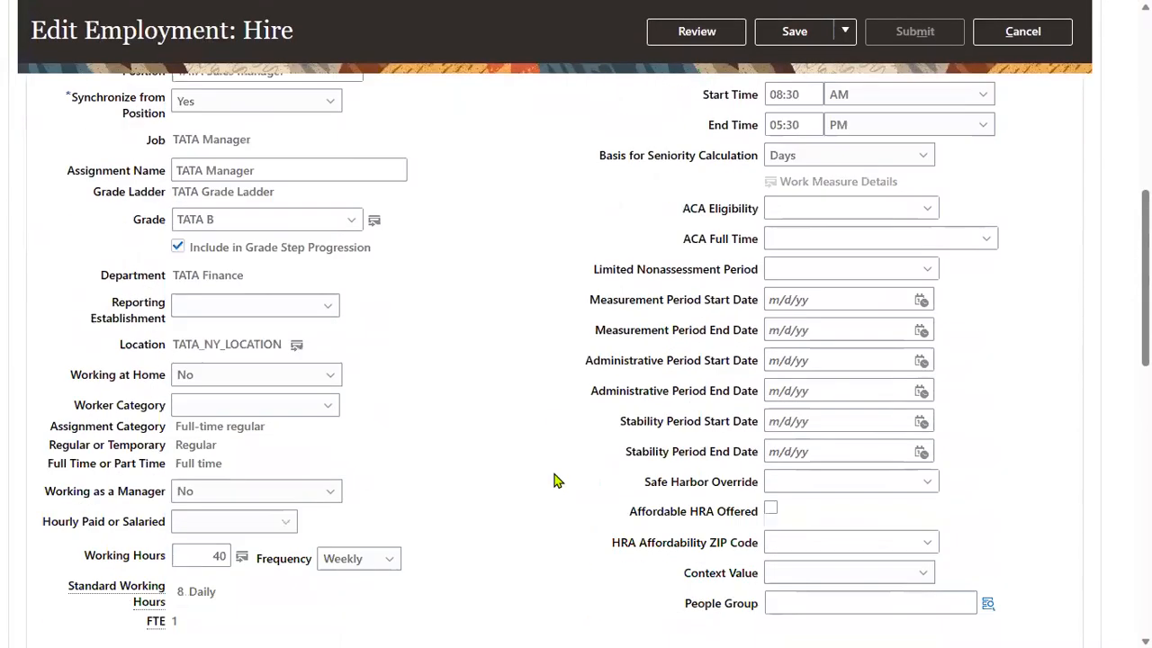
{"action": "scroll", "coordinate": [551, 468], "scroll_direction": "down", "scroll_amount": 1}
{"action": "left_click", "coordinate": [43, 229]}
Add a manager row, try searching MANAGER as the name, then delete the empty row.
{"action": "left_click", "coordinate": [161, 229]}
{"action": "left_click", "coordinate": [304, 266]}
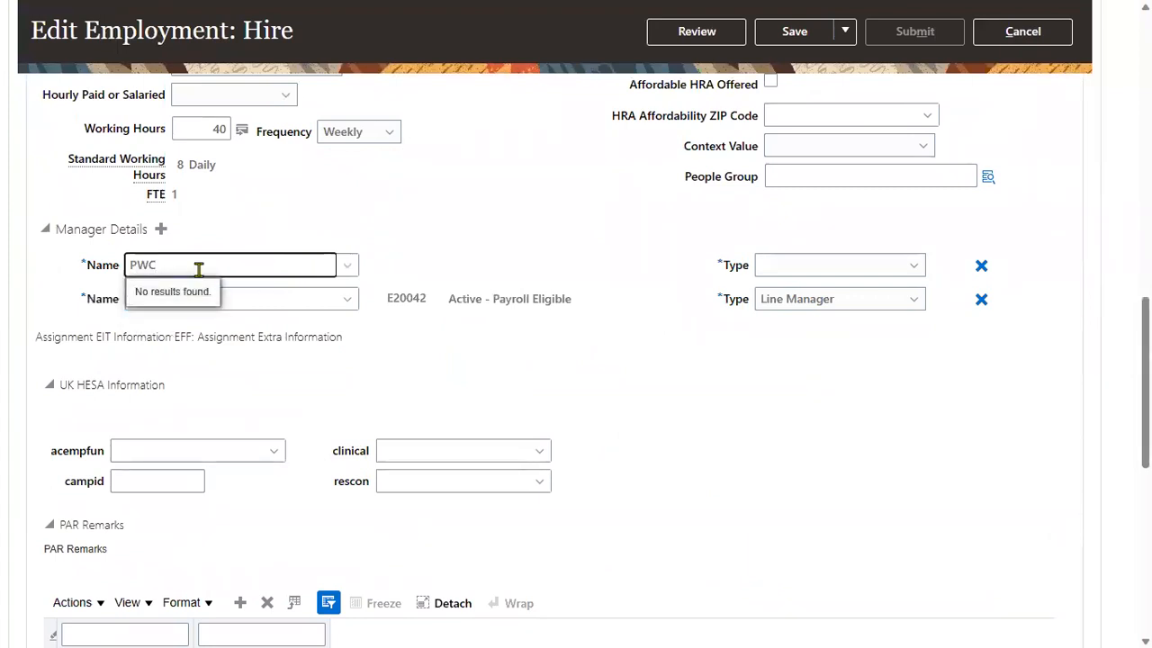
{"action": "key", "text": "BackSpace"}
{"action": "key", "text": "BackSpace"}
{"action": "key", "text": "BackSpace"}
{"action": "type", "text": "MANAGER"}
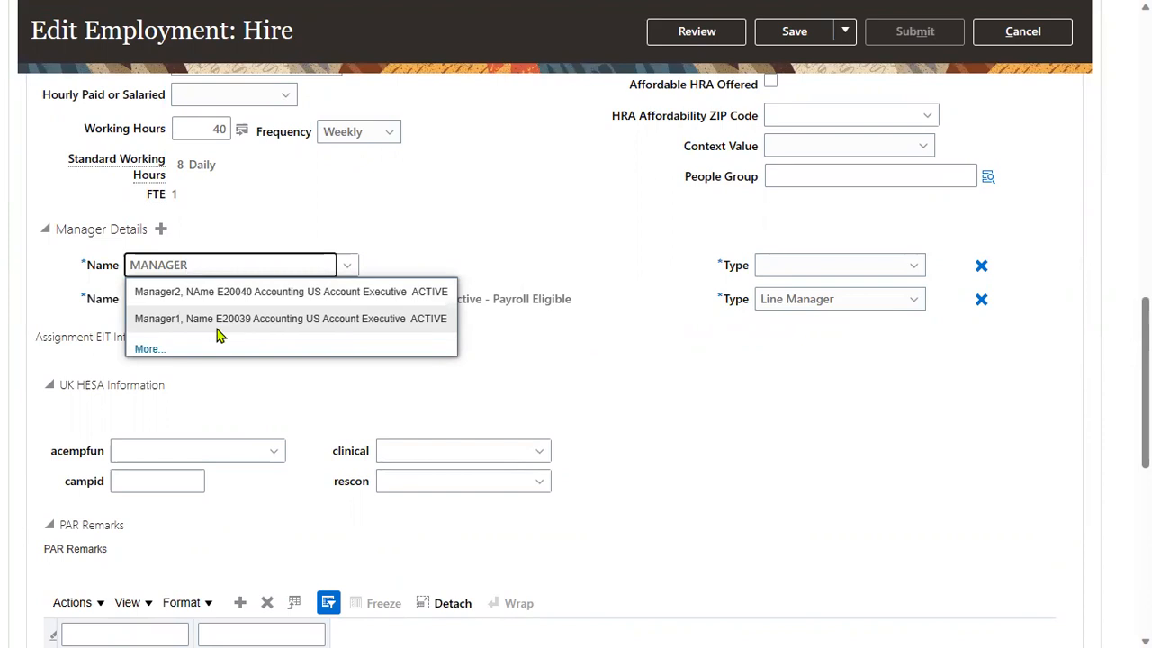
{"action": "key", "text": "BackSpace"}
{"action": "key", "text": "BackSpace"}
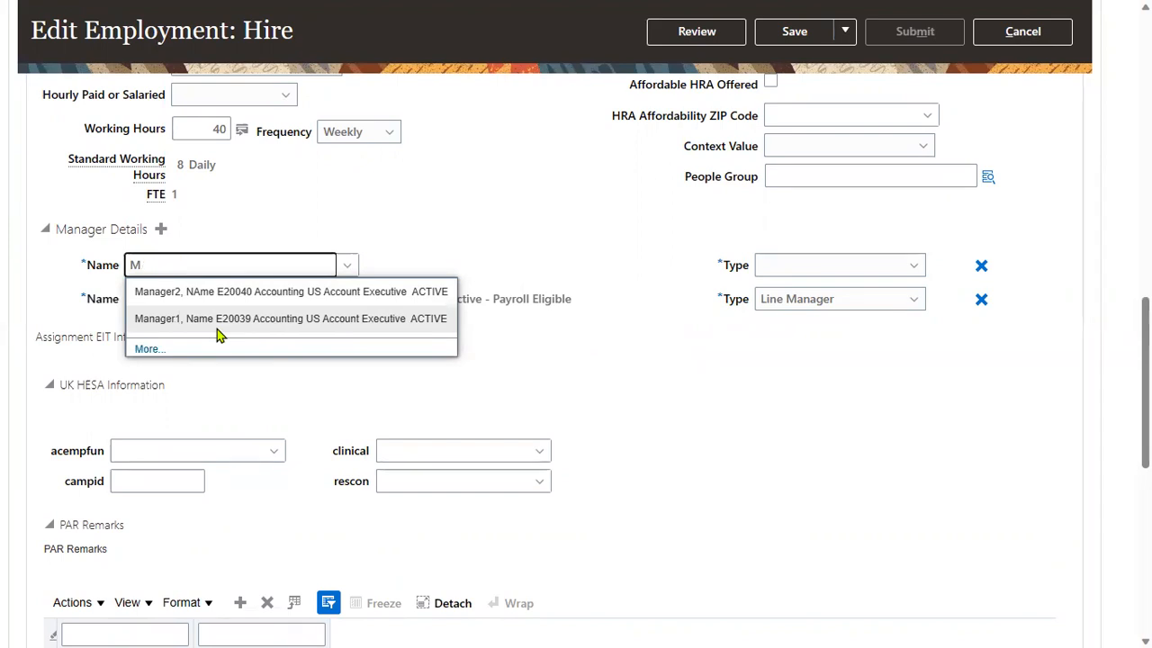
{"action": "key", "text": "BackSpace"}
{"action": "left_click", "coordinate": [548, 236]}
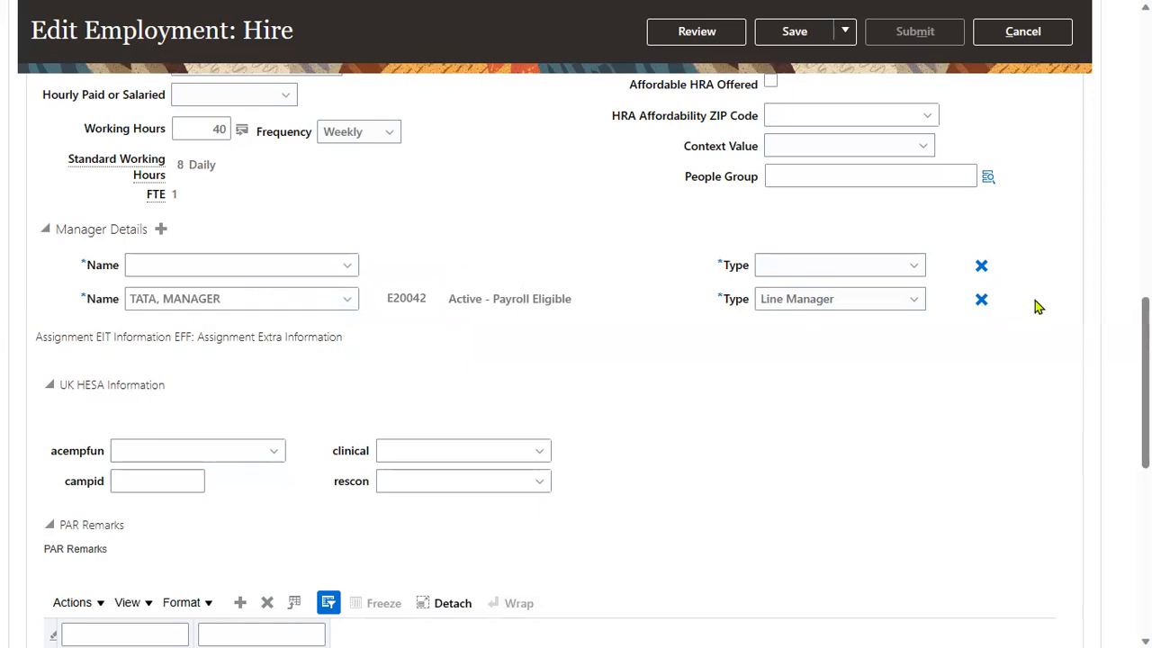
{"action": "left_click", "coordinate": [982, 267]}
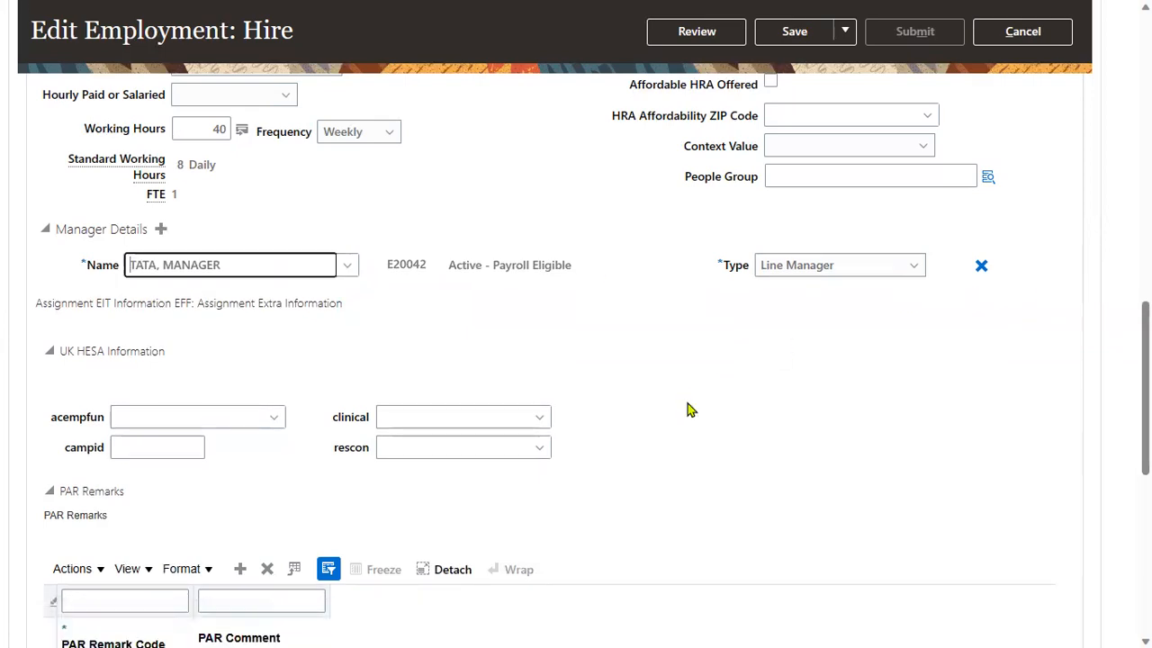
{"action": "scroll", "coordinate": [558, 286], "scroll_direction": "up", "scroll_amount": 12}
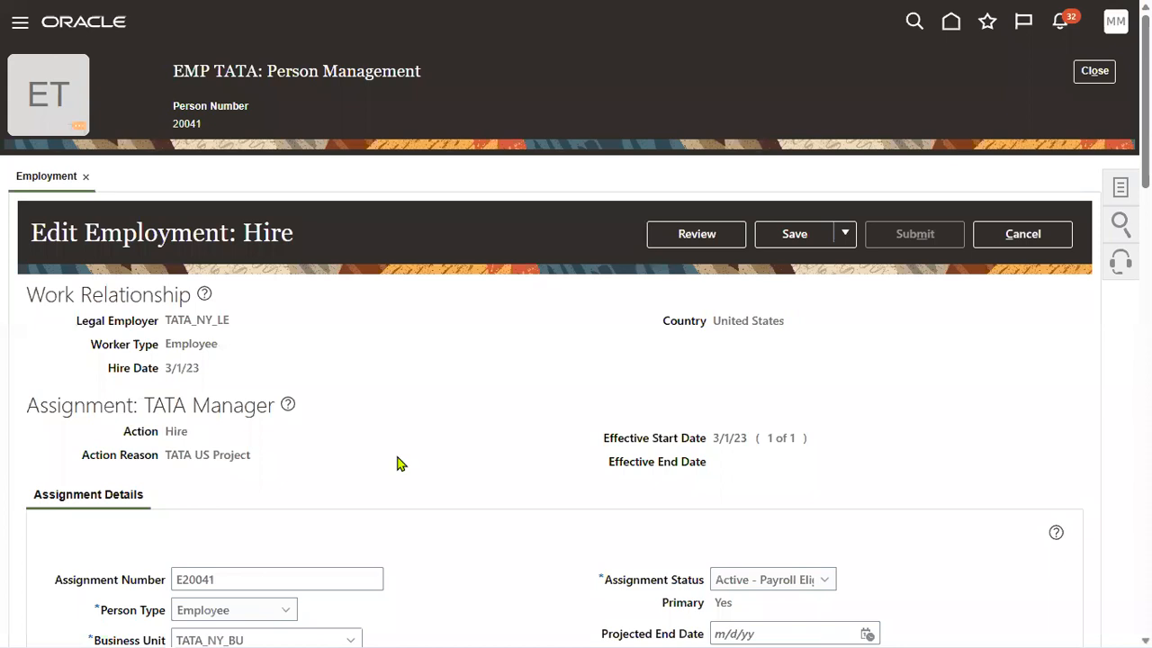
Note the 3/1/23 hire date, then cancel the correction, discarding unsaved changes.
{"action": "scroll", "coordinate": [387, 468], "scroll_direction": "down", "scroll_amount": 1}
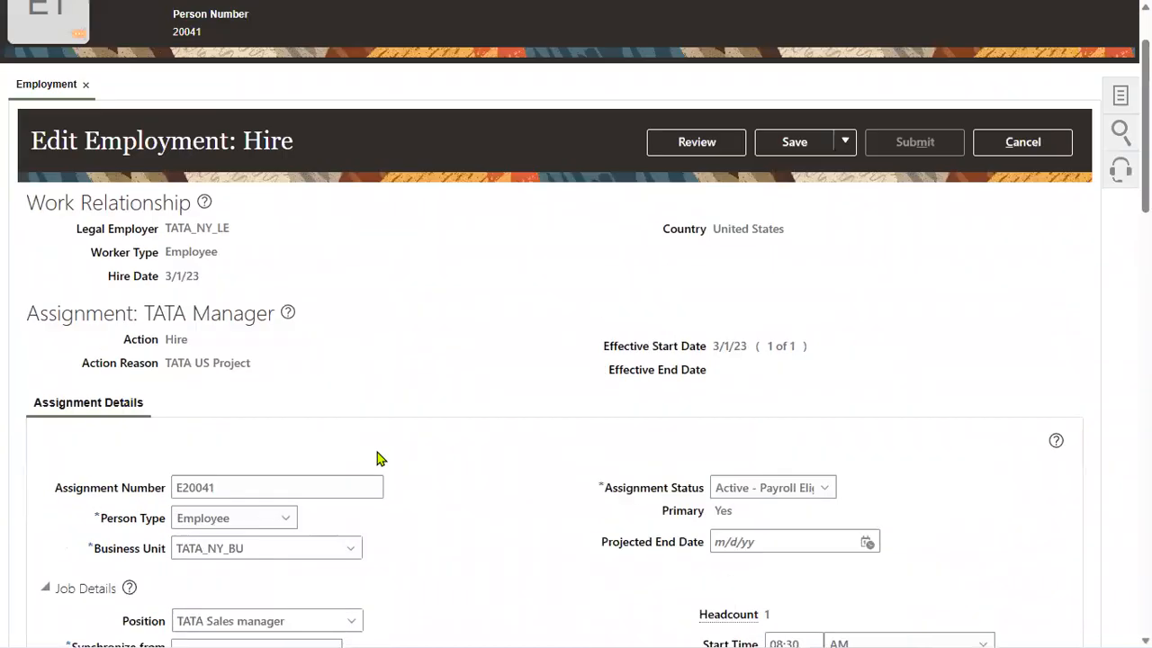
{"action": "scroll", "coordinate": [377, 458], "scroll_direction": "up", "scroll_amount": 1}
{"action": "left_click_drag", "start_coordinate": [166, 368], "coordinate": [203, 375]}
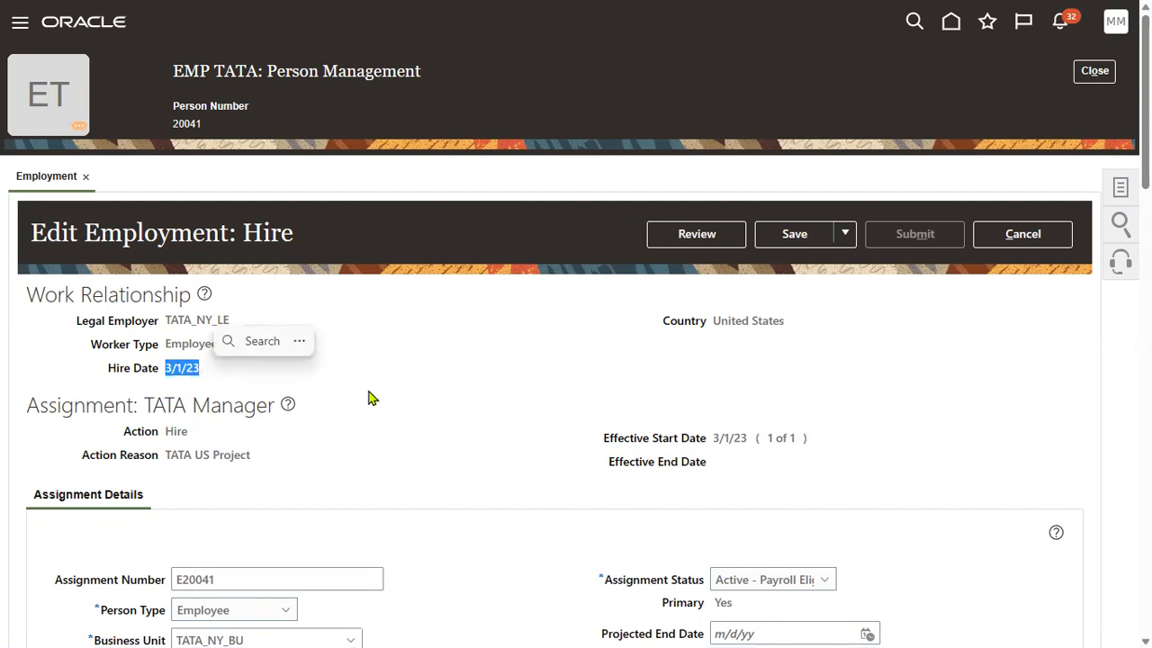
{"action": "left_click", "coordinate": [1051, 235]}
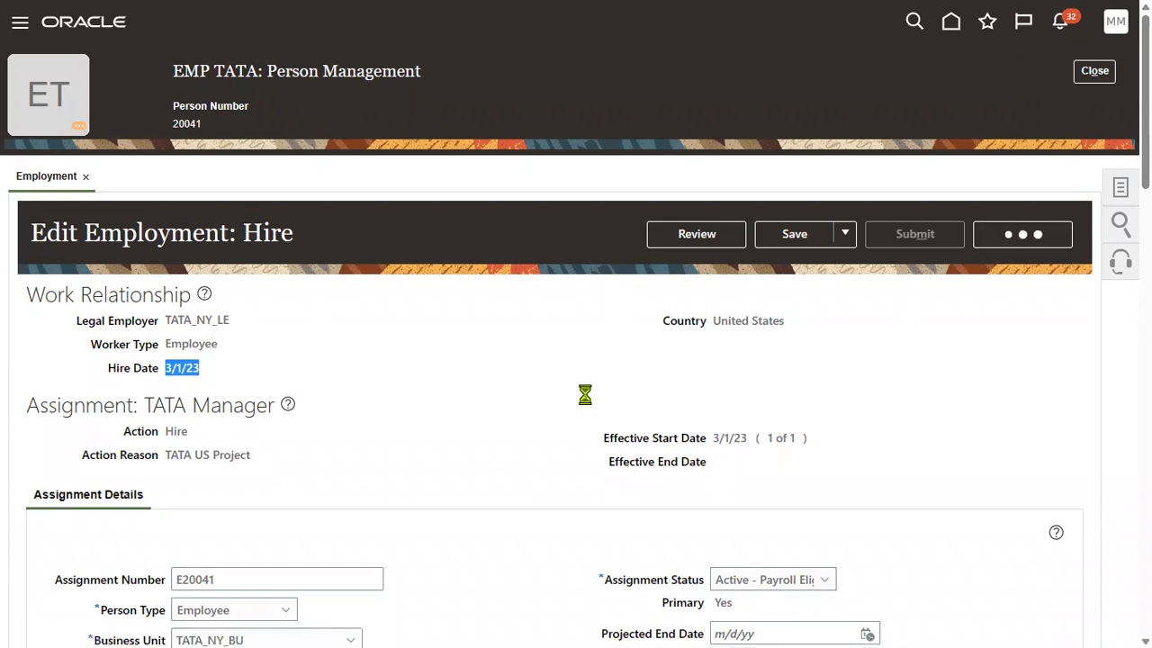
{"action": "left_click", "coordinate": [768, 346]}
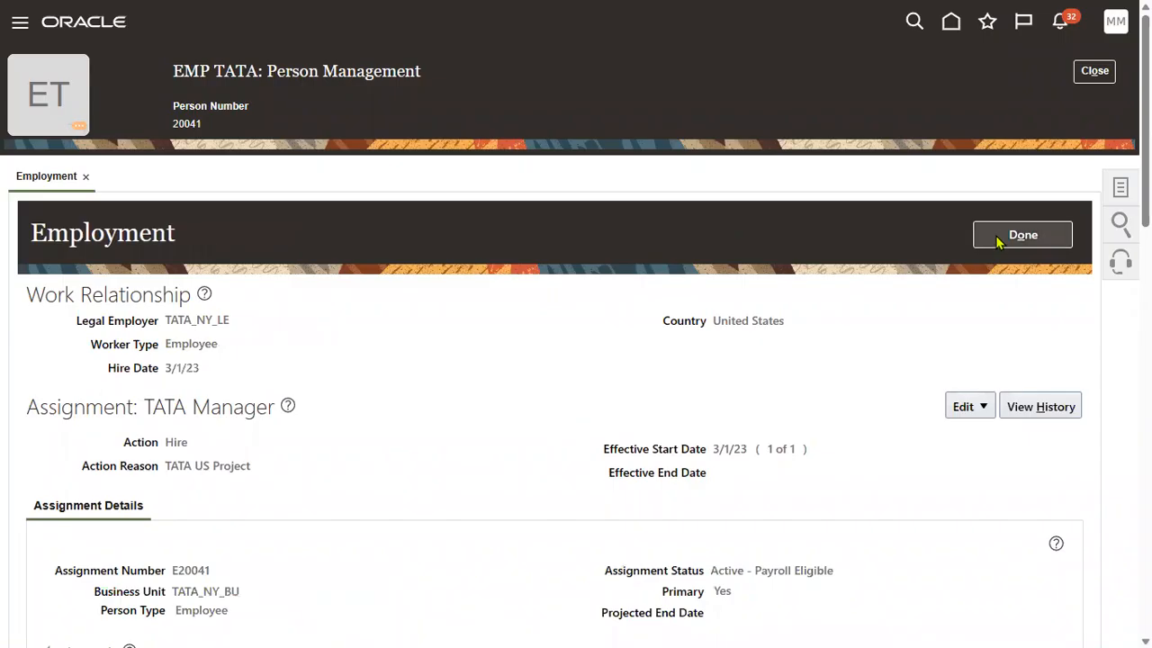
{"action": "left_click", "coordinate": [999, 236]}
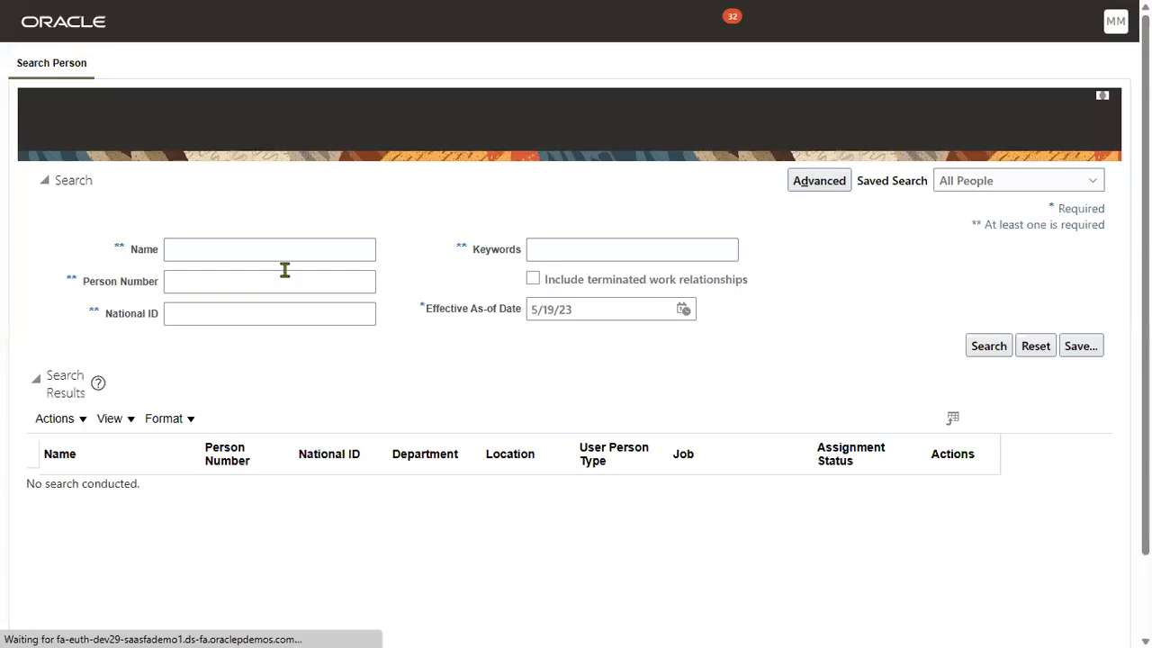
Search for PWC, review PWC, MANAGER's Clerk assignment hired 5/19/23, then reload the search page.
{"action": "left_click", "coordinate": [274, 249]}
{"action": "type", "text": "PWC"}
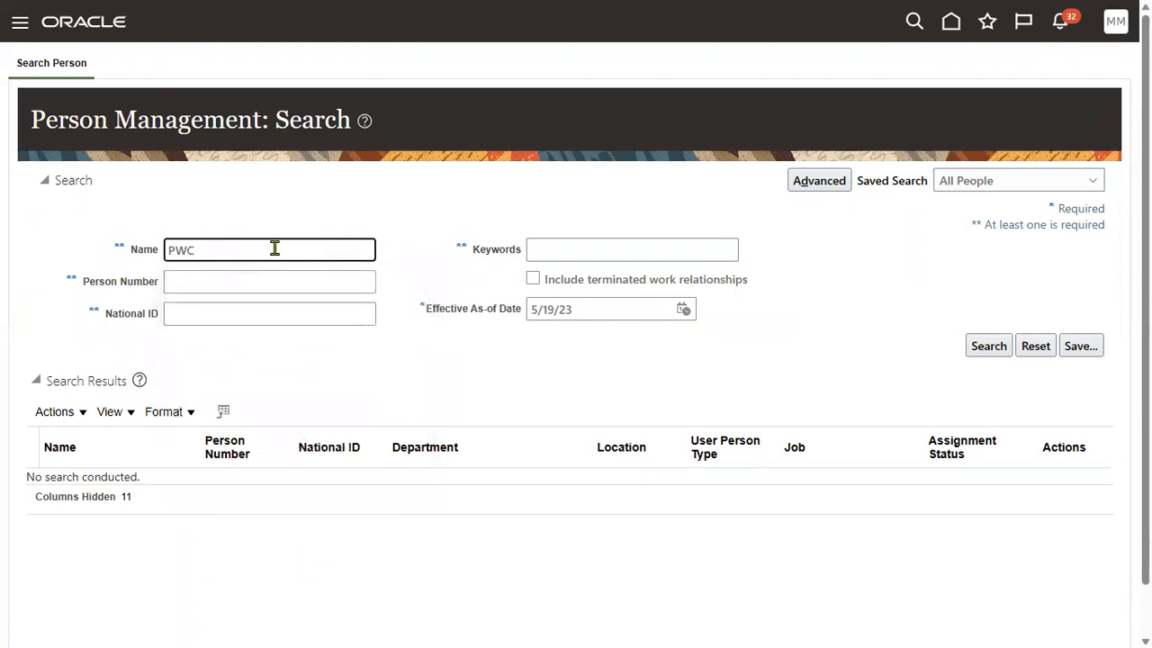
{"action": "key", "text": "Return"}
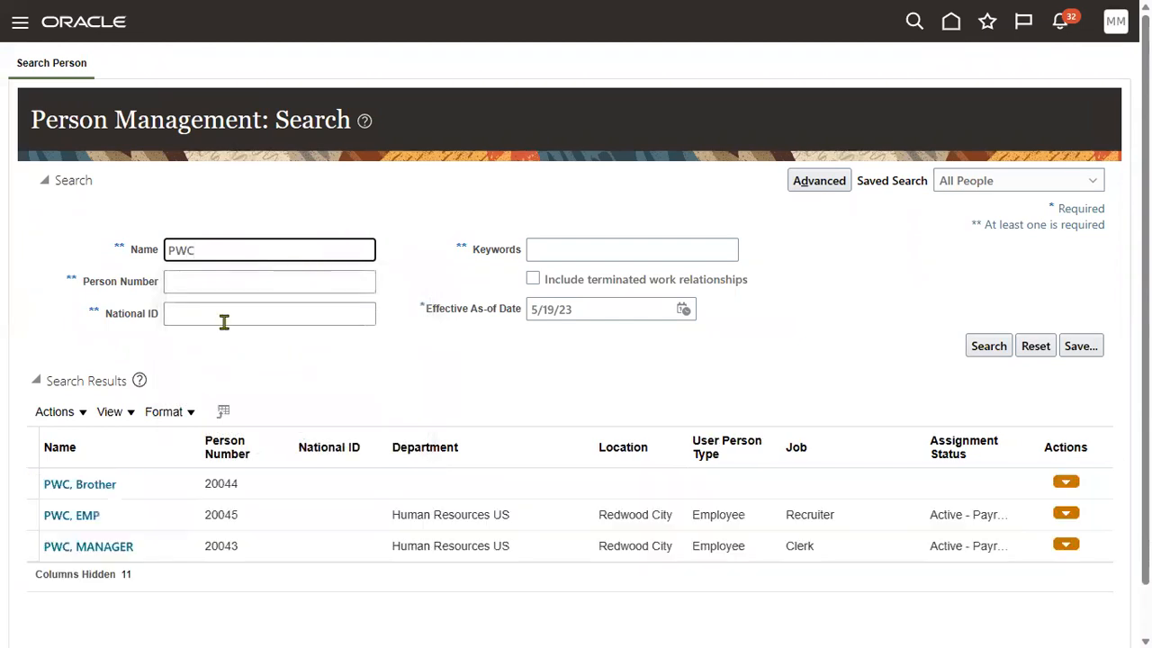
{"action": "left_click", "coordinate": [95, 548]}
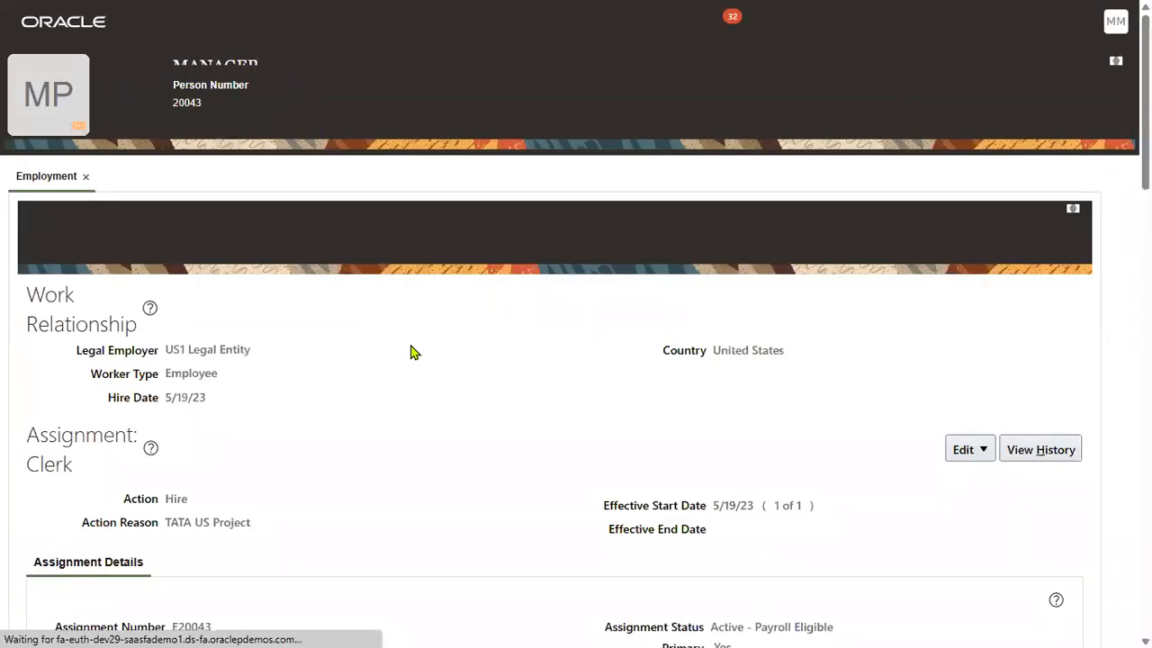
{"action": "left_click_drag", "start_coordinate": [166, 371], "coordinate": [222, 370]}
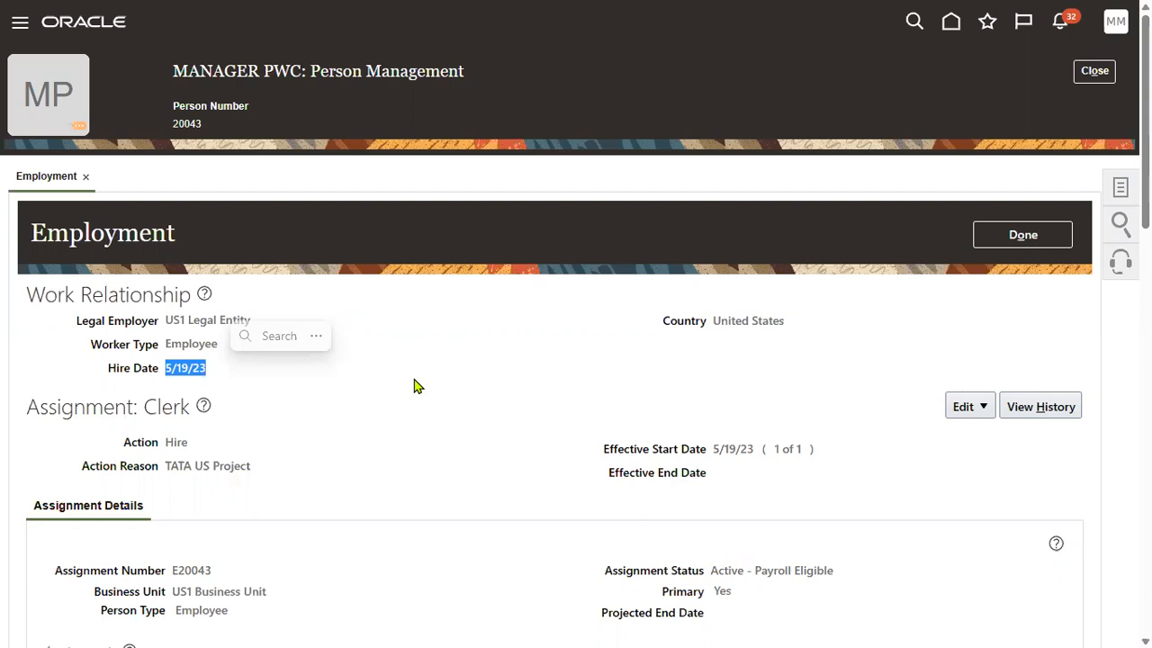
{"action": "scroll", "coordinate": [727, 442], "scroll_direction": "down", "scroll_amount": 5}
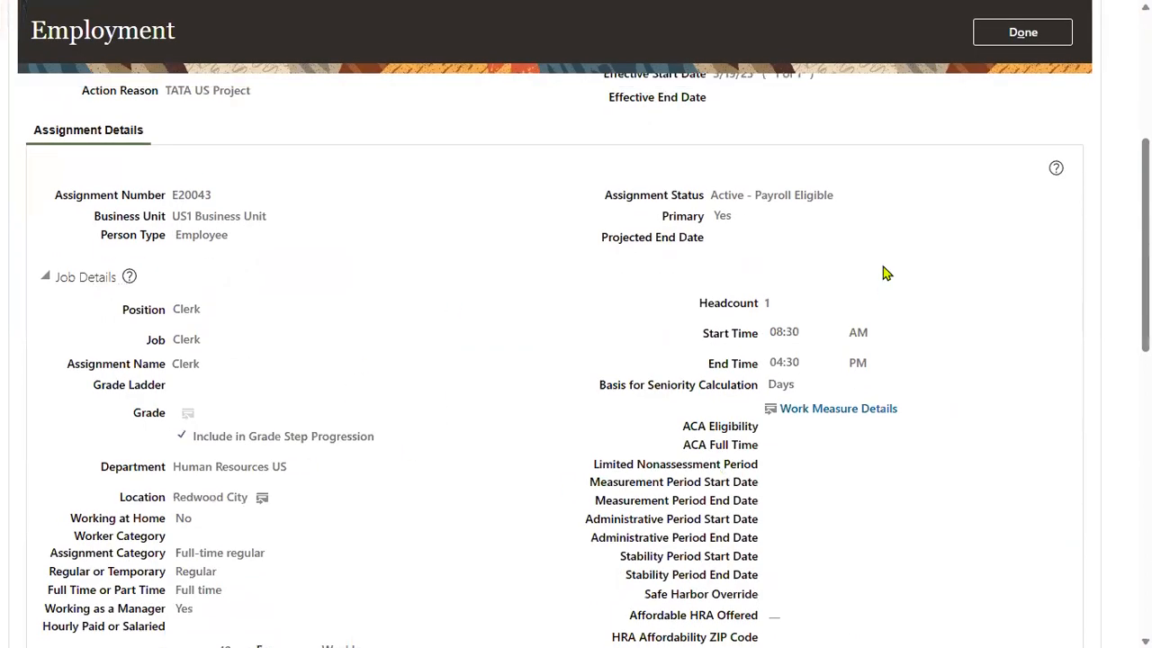
{"action": "scroll", "coordinate": [886, 273], "scroll_direction": "up", "scroll_amount": 5}
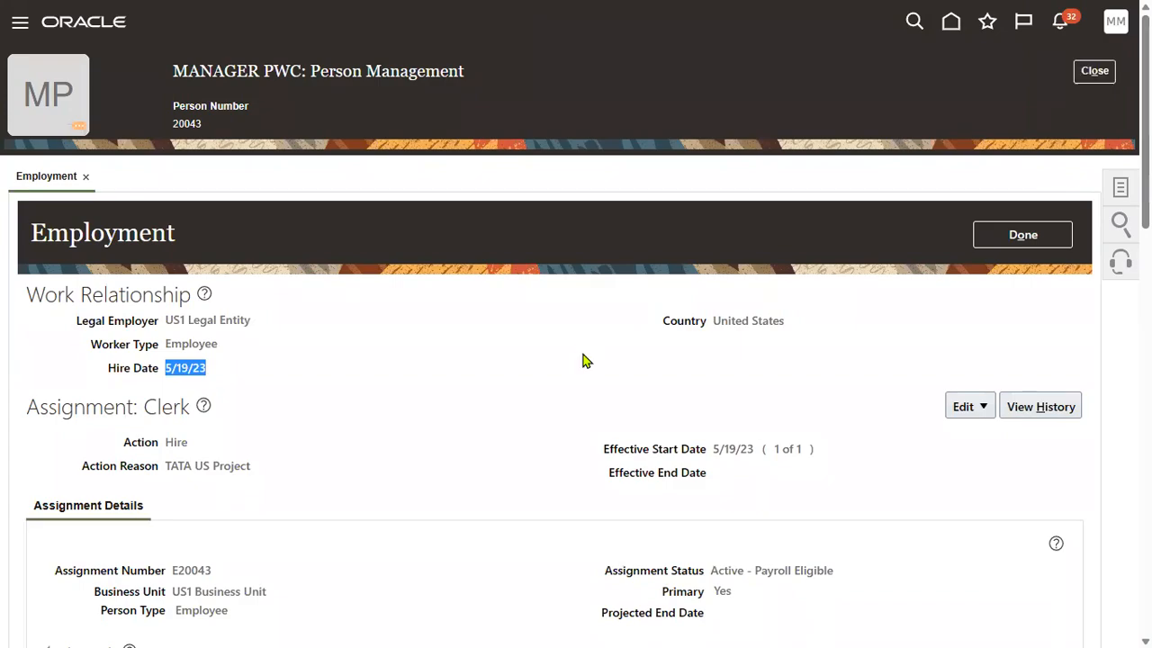
{"action": "key", "text": "F5"}
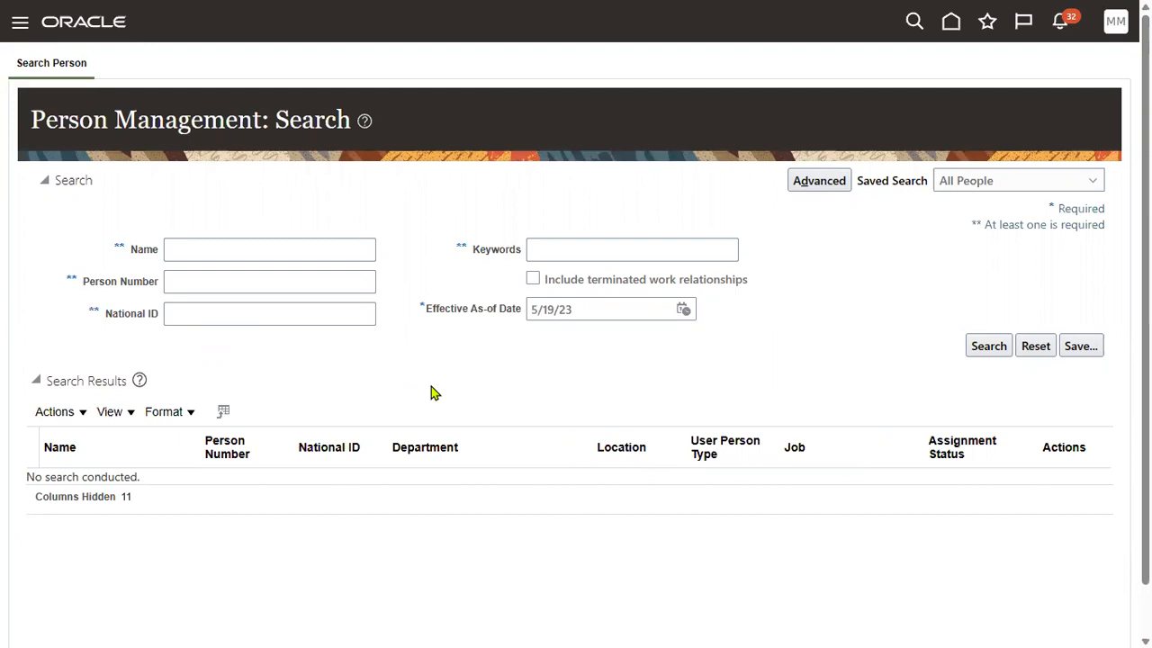
Search for TATA, open EMP TATA's employment record, and show the assignment's Edit options.
{"action": "left_click", "coordinate": [196, 251]}
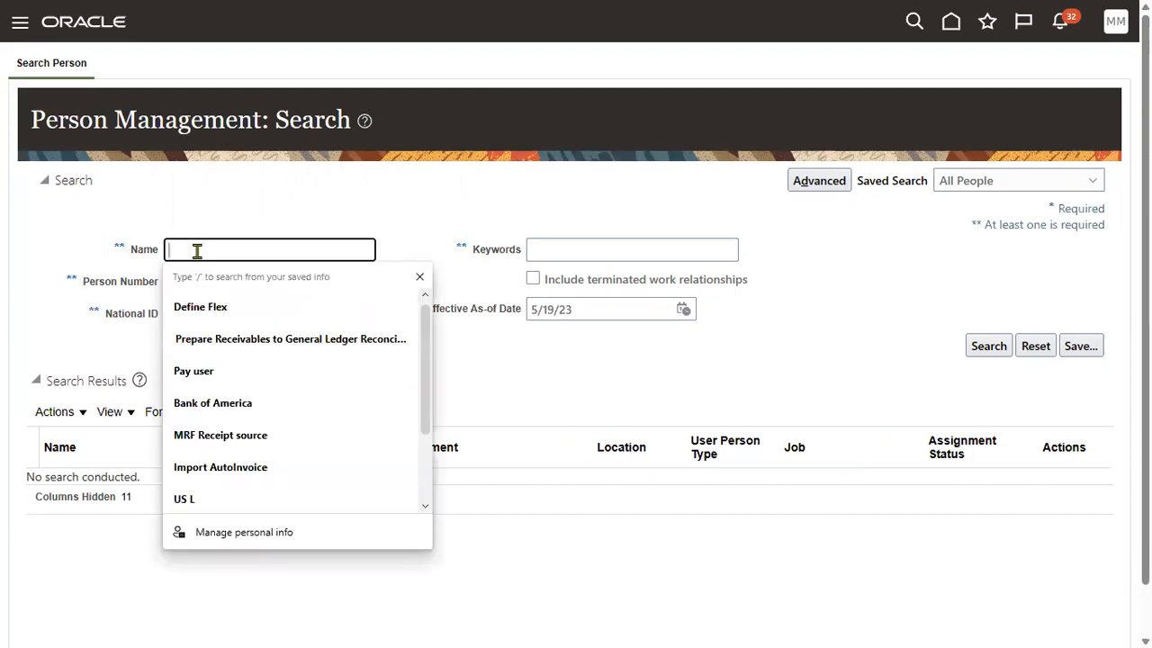
{"action": "type", "text": "TATA"}
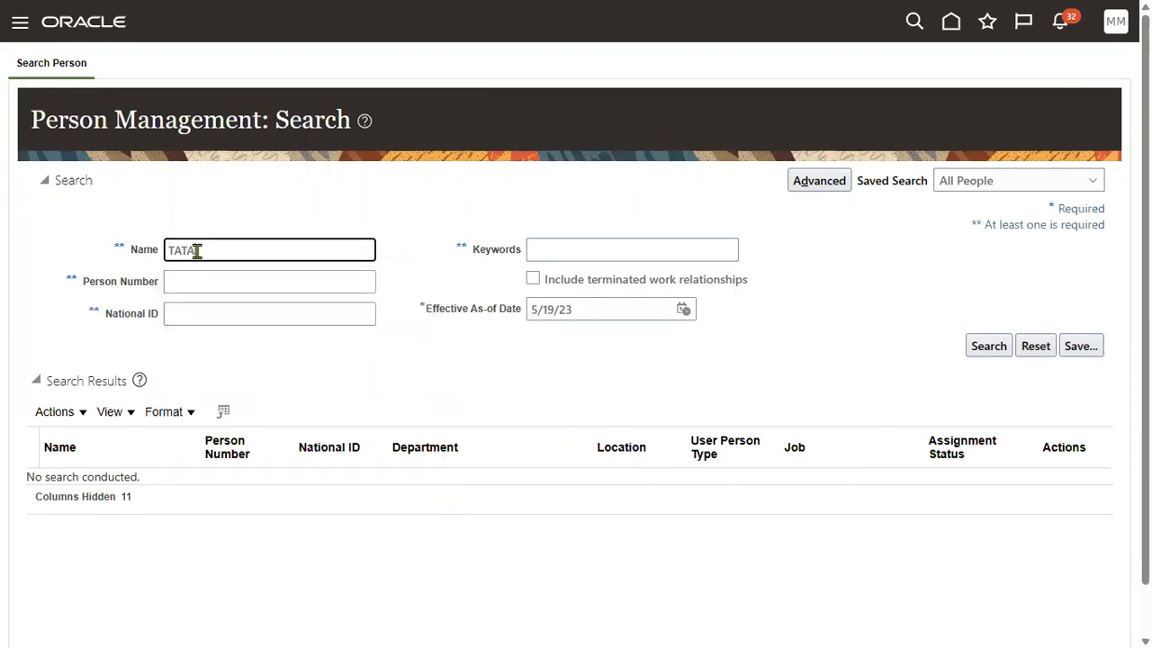
{"action": "key", "text": "Return"}
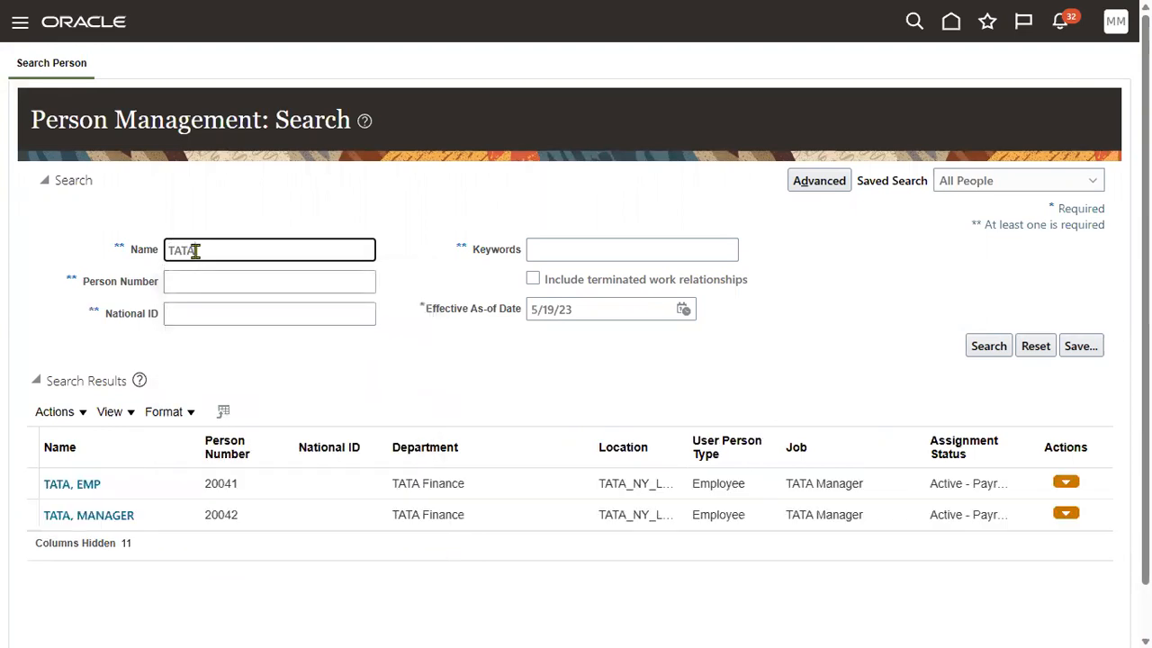
{"action": "left_click", "coordinate": [85, 485]}
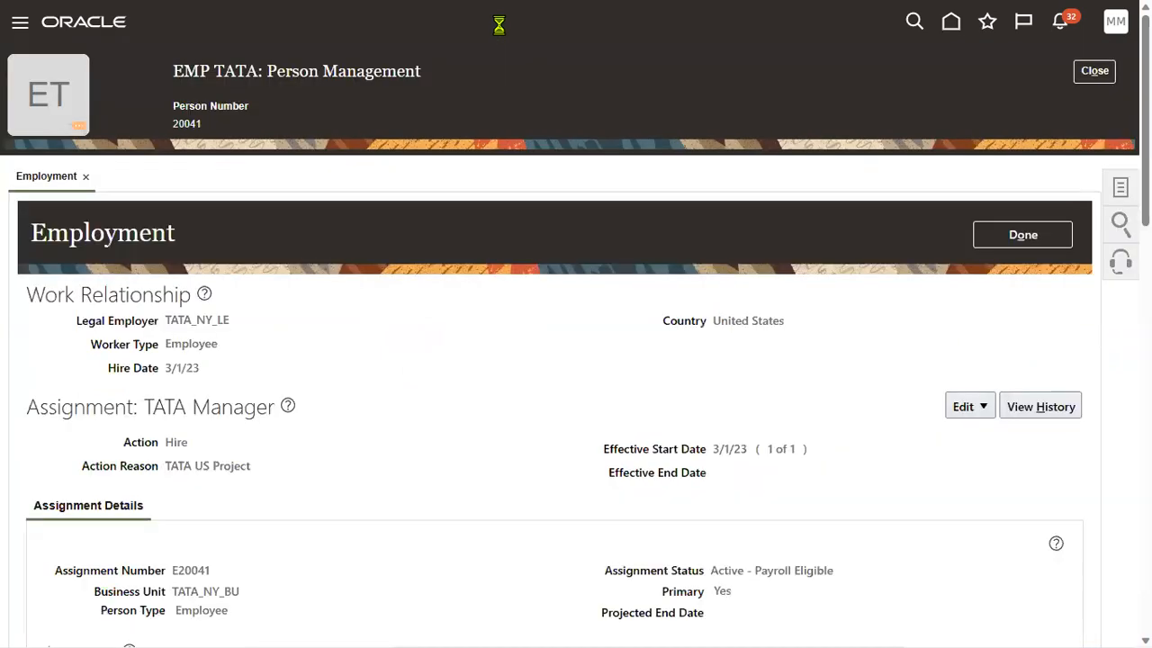
{"action": "triple_click", "coordinate": [174, 369]}
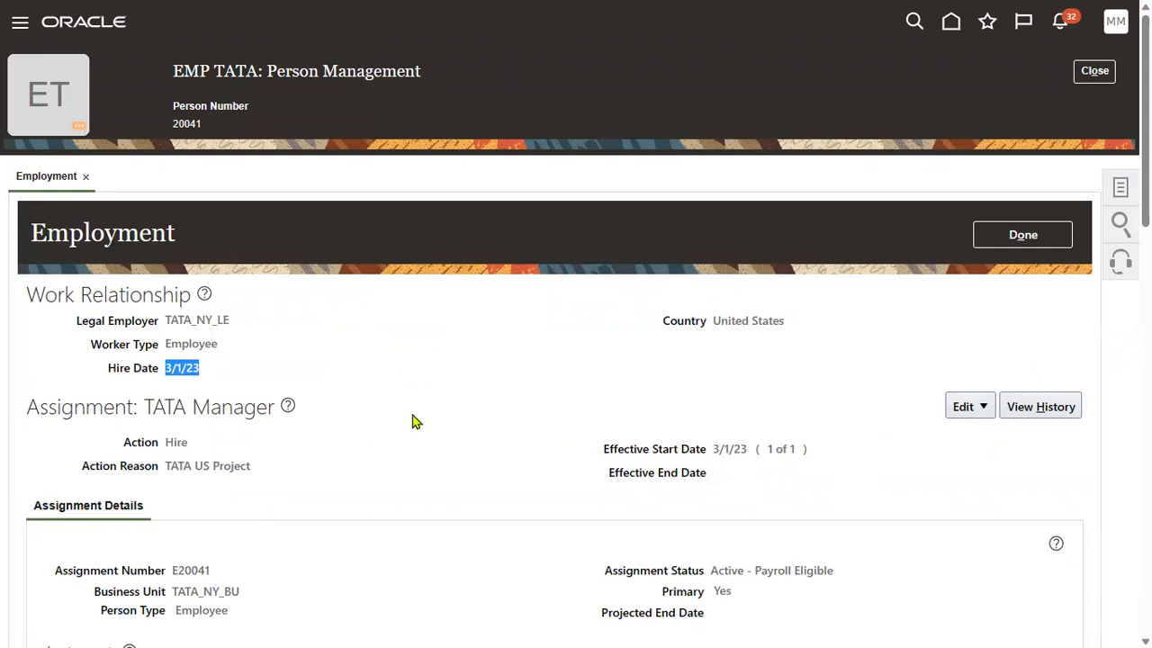
{"action": "left_click", "coordinate": [964, 408]}
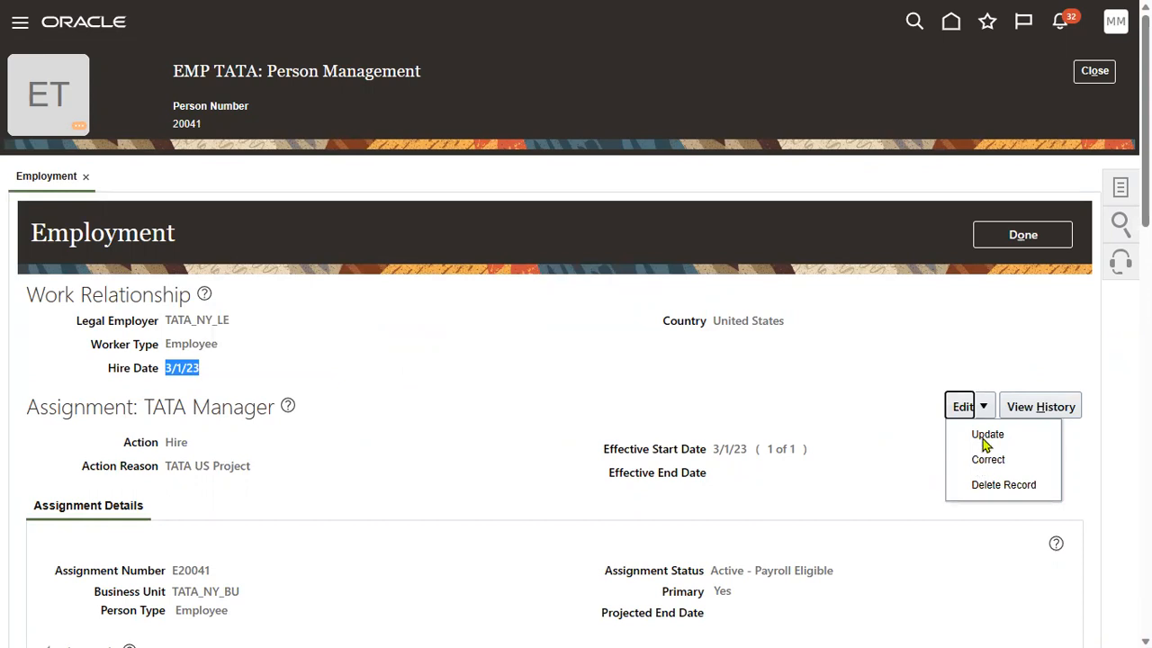
Start a Manager Change update effective 5/19/23, leaving Action Reason blank.
{"action": "left_click", "coordinate": [986, 435]}
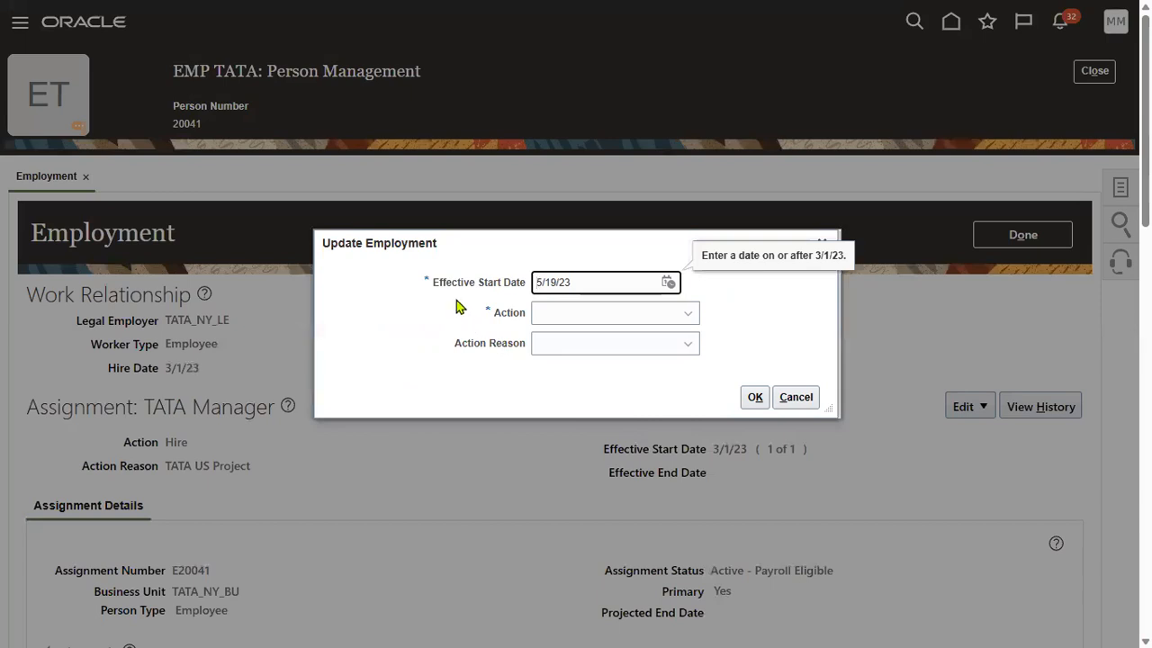
{"action": "left_click_drag", "start_coordinate": [435, 286], "coordinate": [527, 288]}
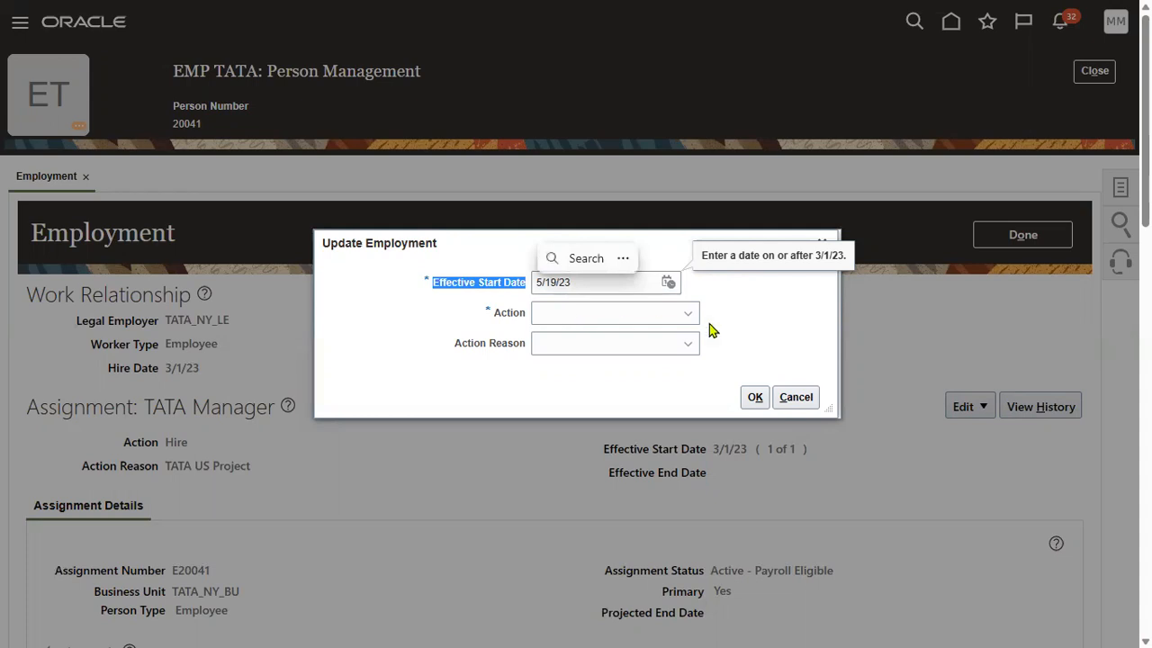
{"action": "left_click", "coordinate": [763, 312]}
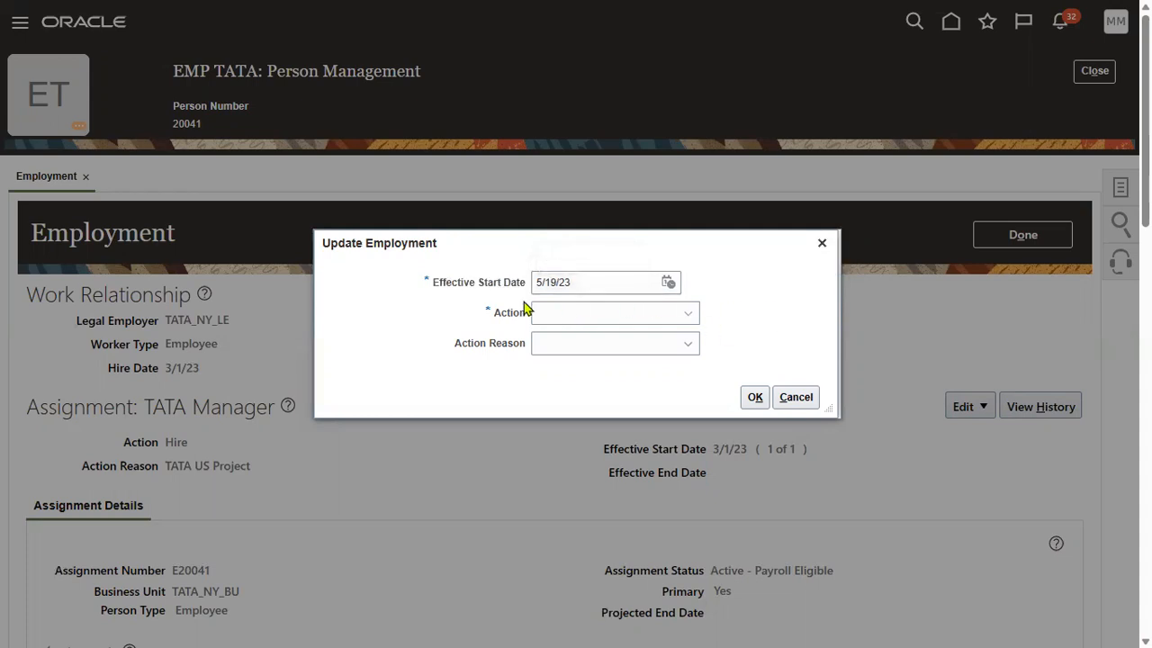
{"action": "left_click", "coordinate": [558, 322]}
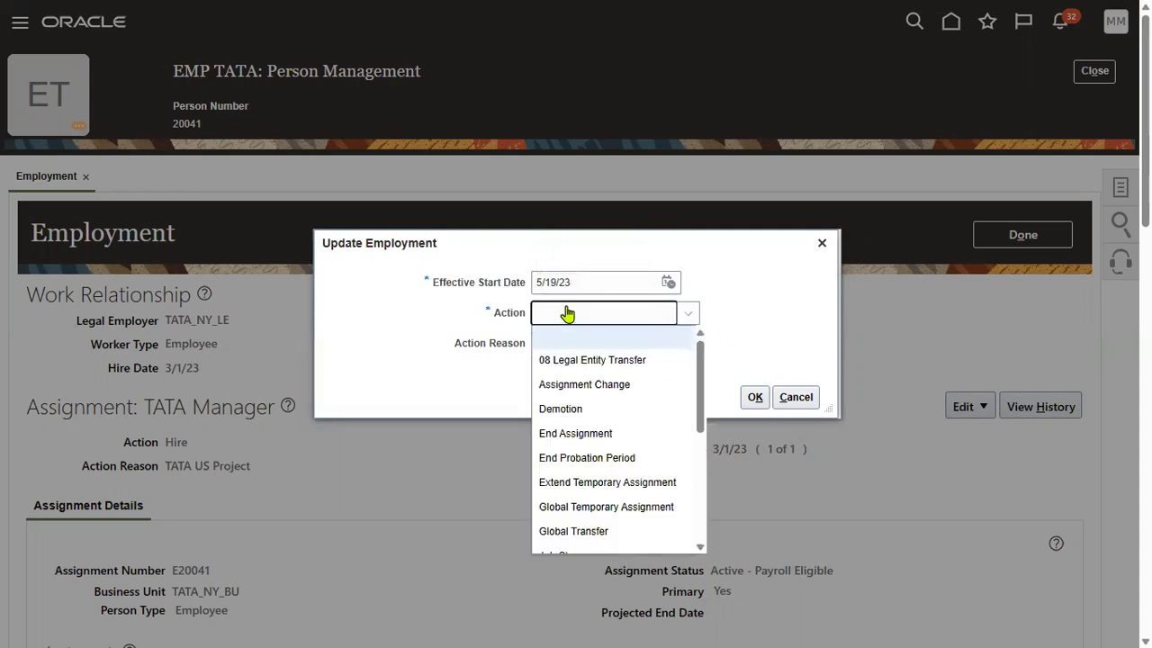
{"action": "left_click_drag", "start_coordinate": [699, 419], "coordinate": [699, 490]}
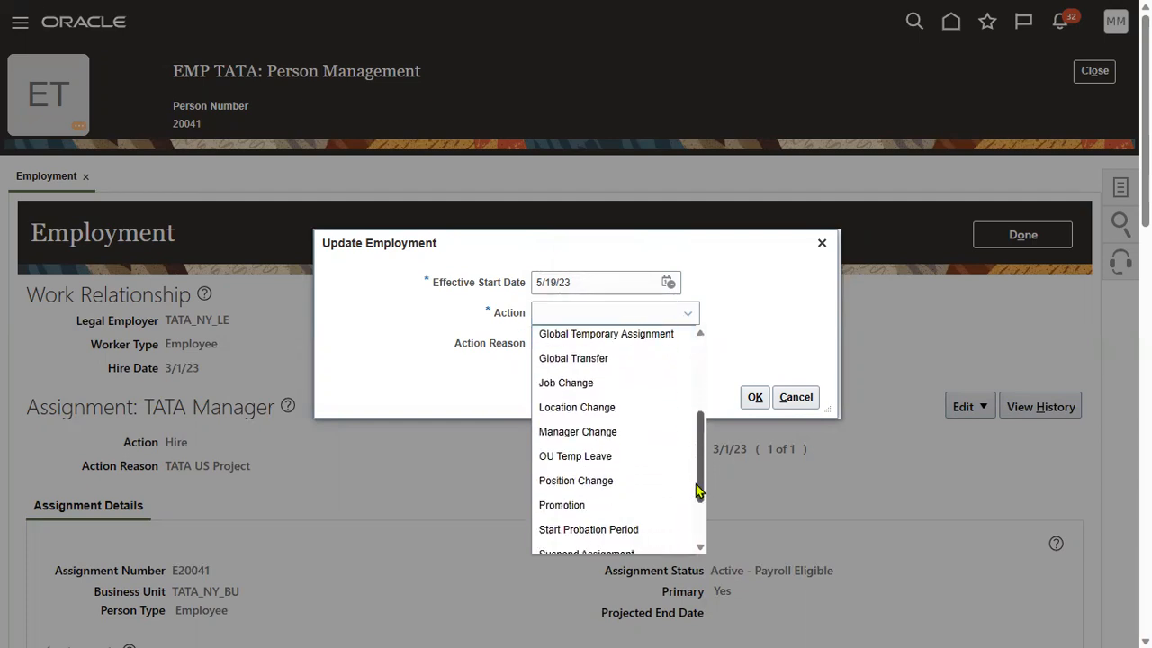
{"action": "left_click", "coordinate": [627, 429]}
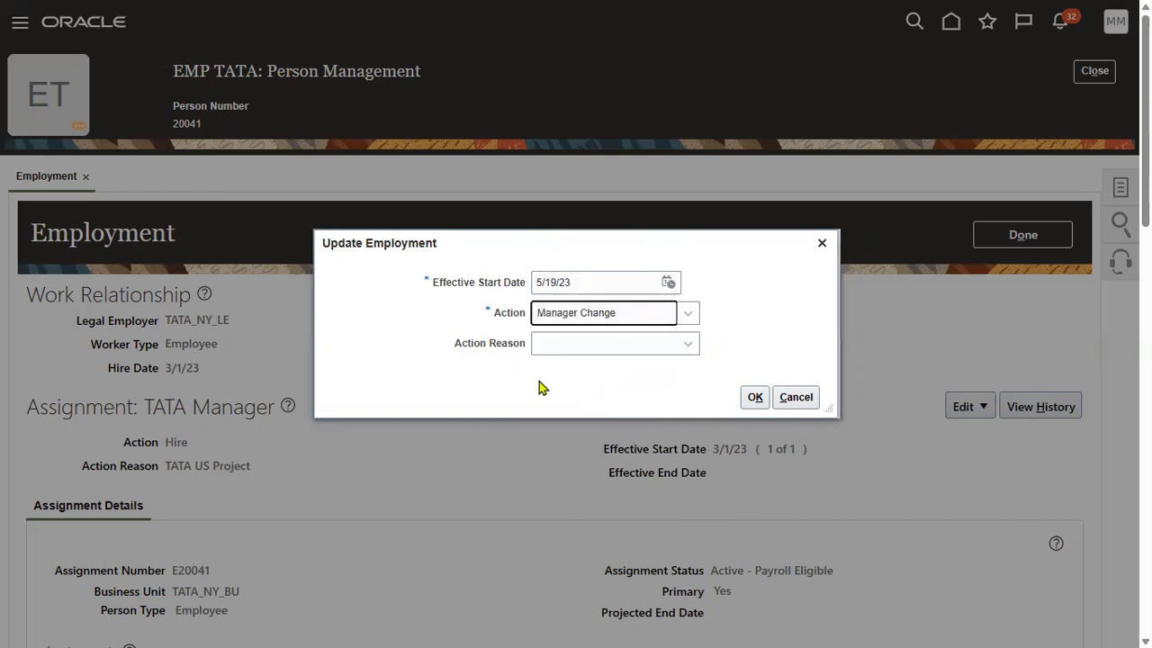
{"action": "left_click", "coordinate": [619, 346]}
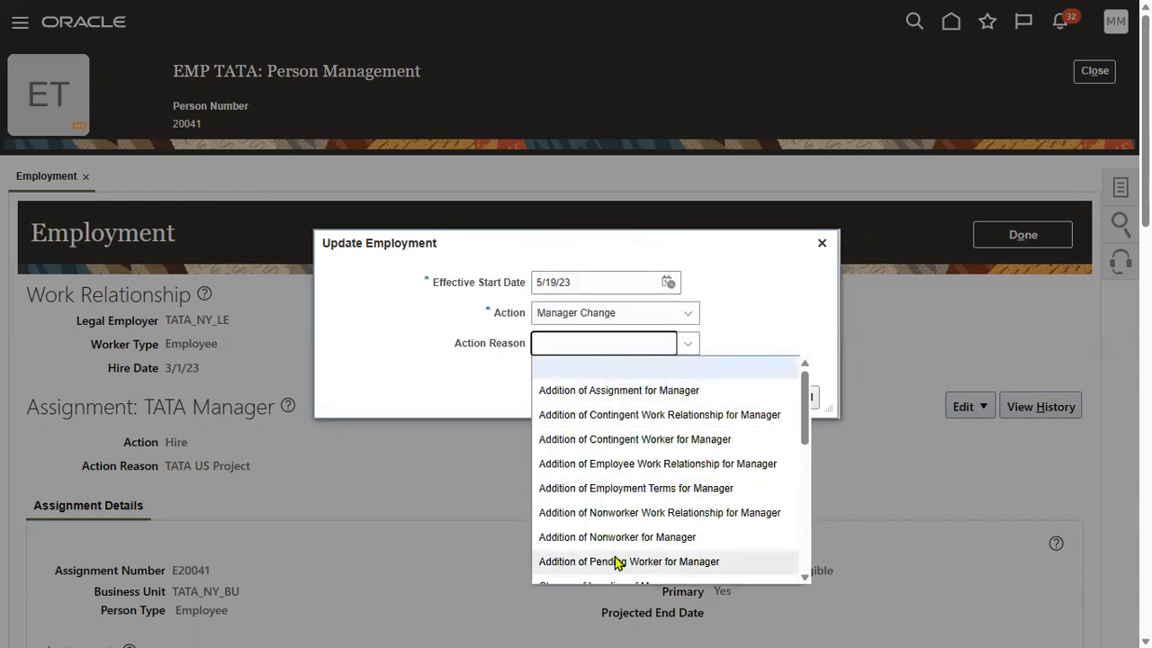
{"action": "left_click", "coordinate": [498, 385]}
{"action": "left_click", "coordinate": [754, 397]}
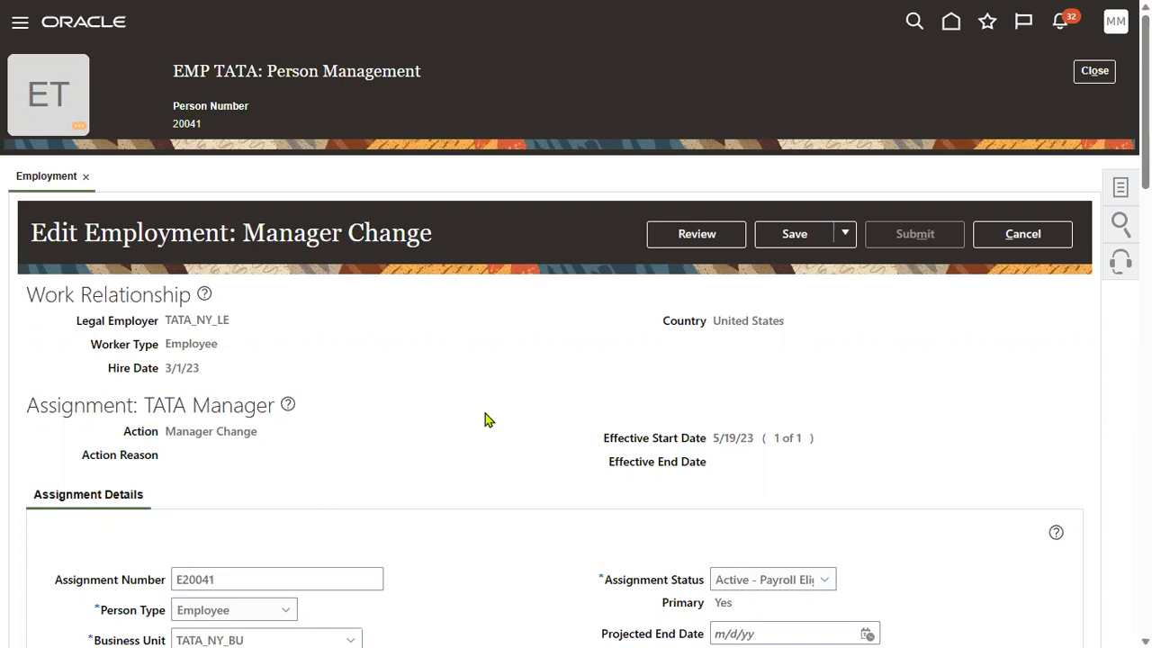
Add a new manager row under Manager Details and select PWC, MANAGER.
{"action": "scroll", "coordinate": [486, 416], "scroll_direction": "down", "scroll_amount": 2}
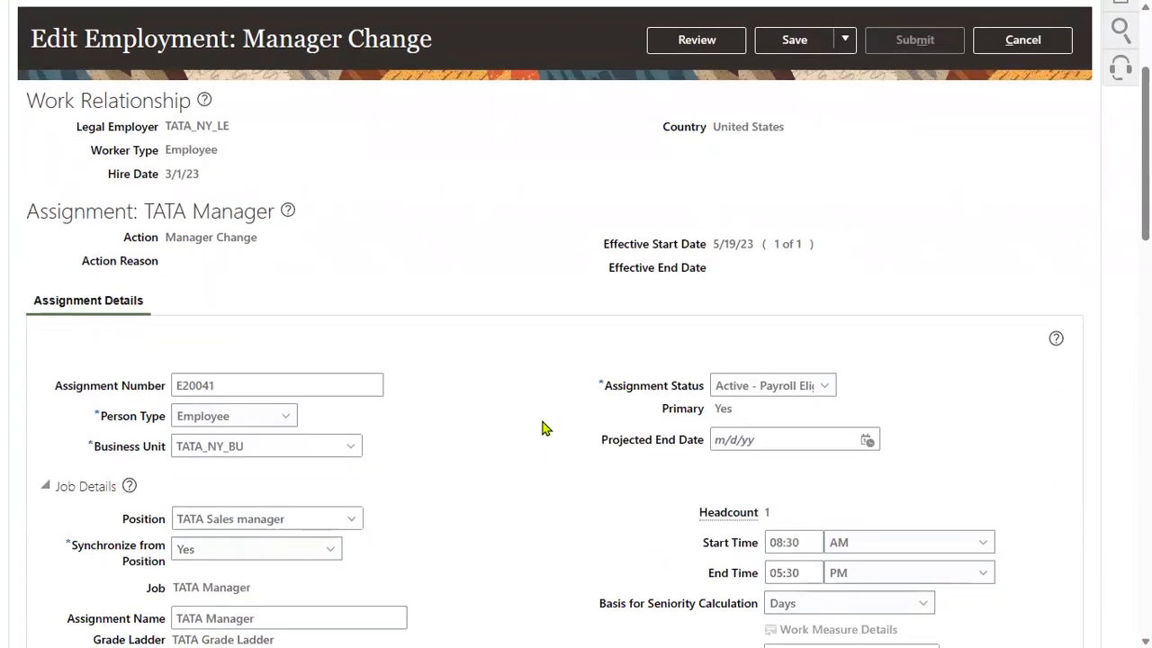
{"action": "scroll", "coordinate": [543, 427], "scroll_direction": "down", "scroll_amount": 6}
{"action": "scroll", "coordinate": [520, 410], "scroll_direction": "down", "scroll_amount": 1}
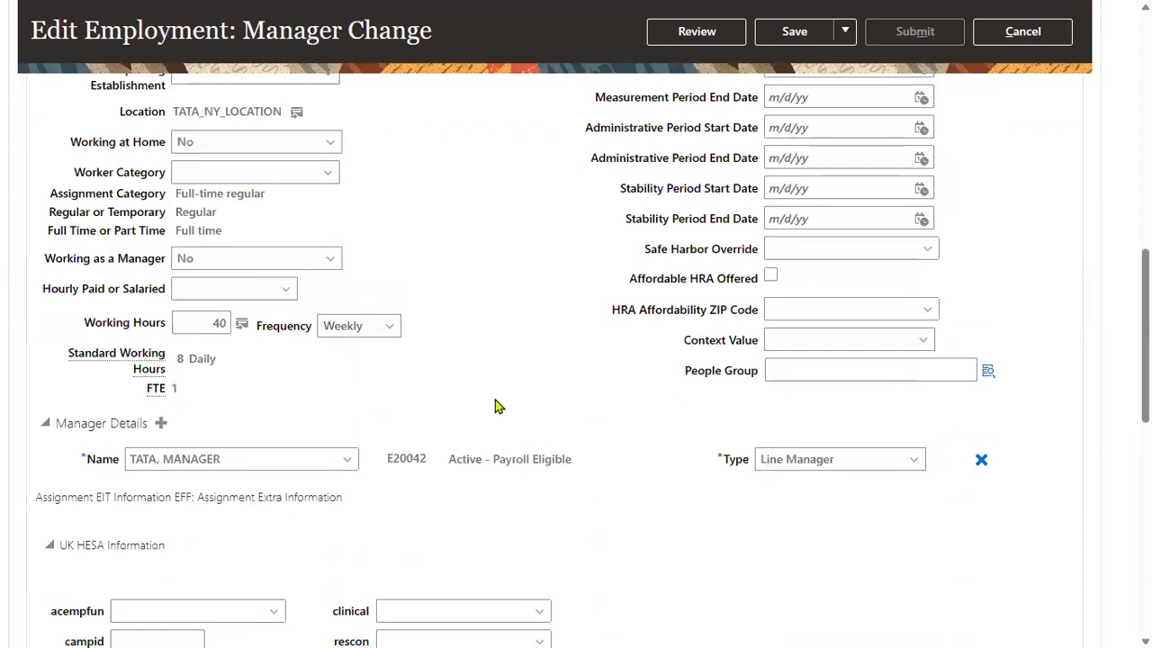
{"action": "left_click", "coordinate": [161, 424]}
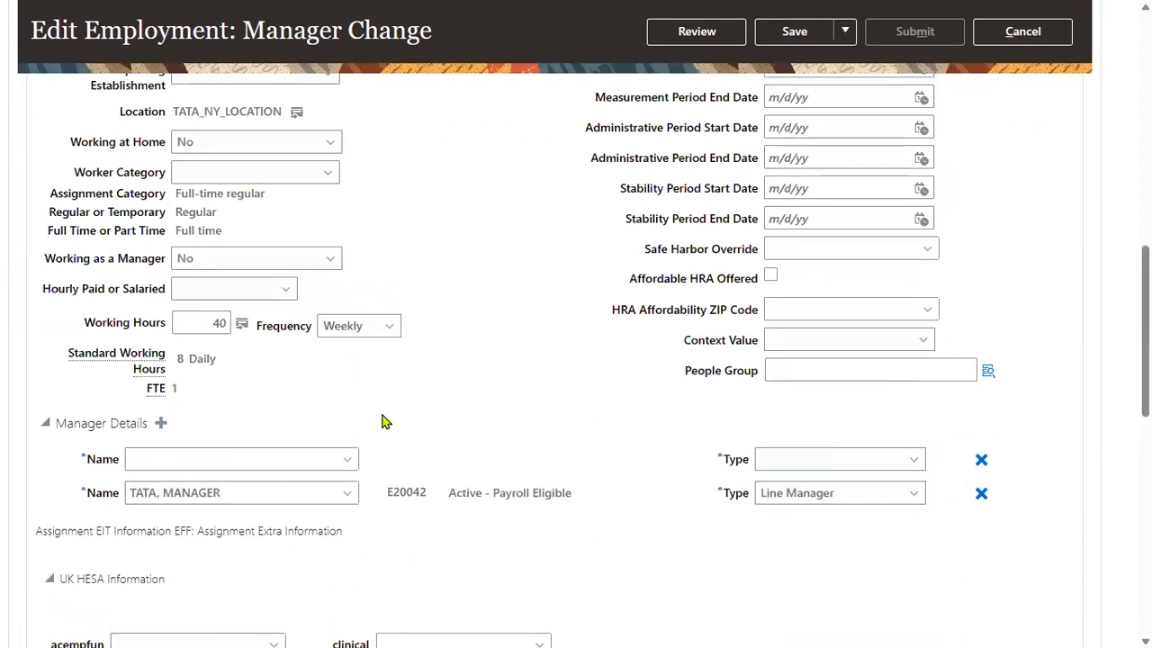
{"action": "left_click", "coordinate": [274, 456]}
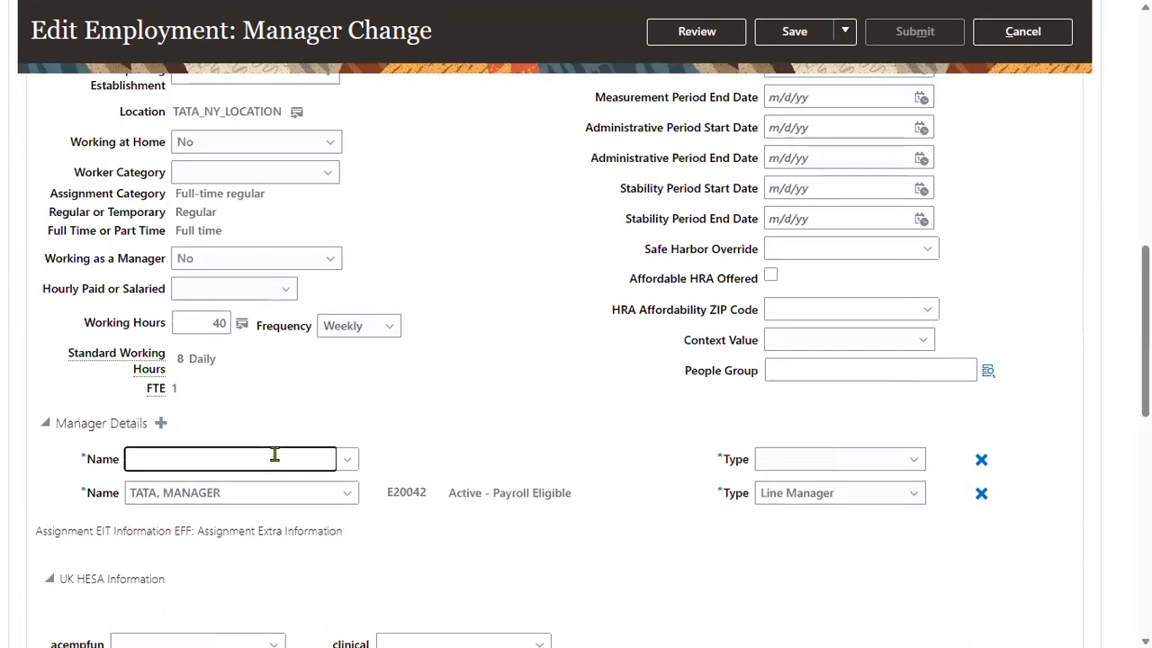
{"action": "type", "text": "MAN"}
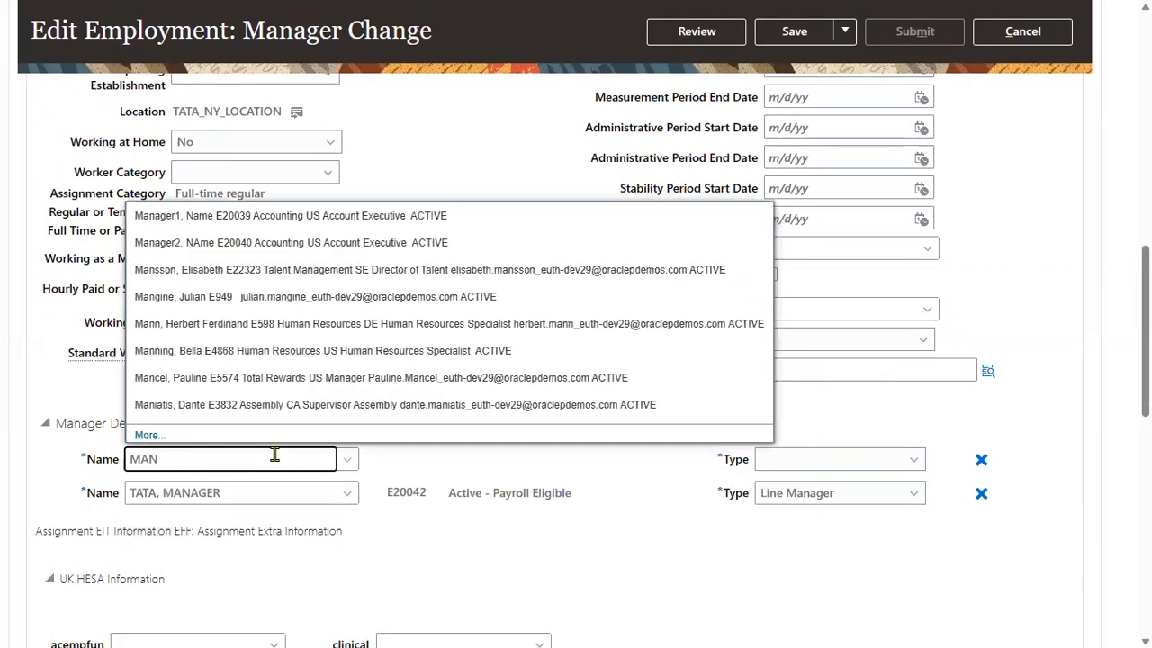
{"action": "type", "text": "AGER"}
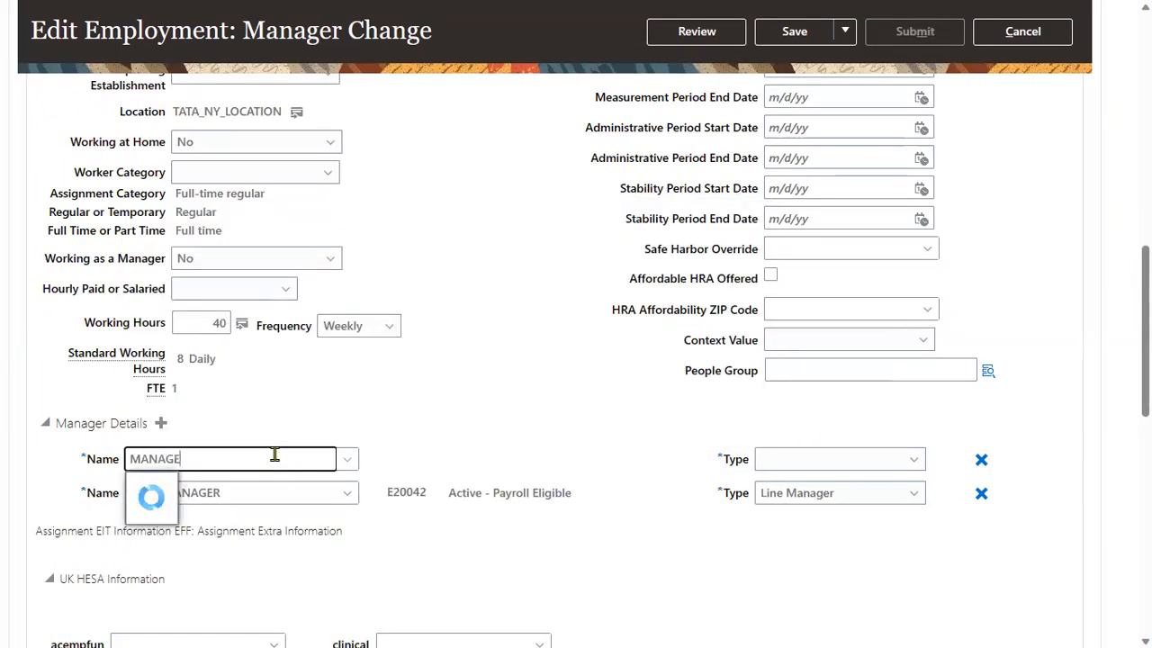
{"action": "key", "text": "BackSpace"}
{"action": "key", "text": "BackSpace"}
{"action": "key", "text": "BackSpace"}
{"action": "key", "text": "BackSpace"}
{"action": "key", "text": "BackSpace"}
{"action": "key", "text": "BackSpace"}
{"action": "key", "text": "BackSpace"}
{"action": "key", "text": "BackSpace"}
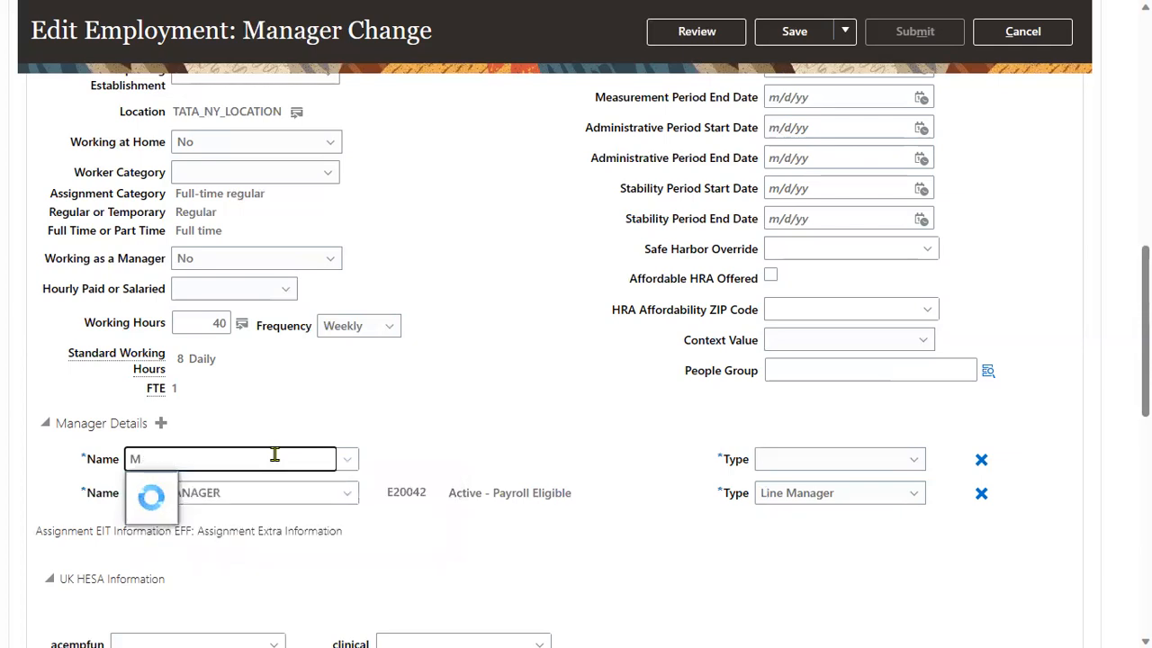
{"action": "type", "text": "PWC"}
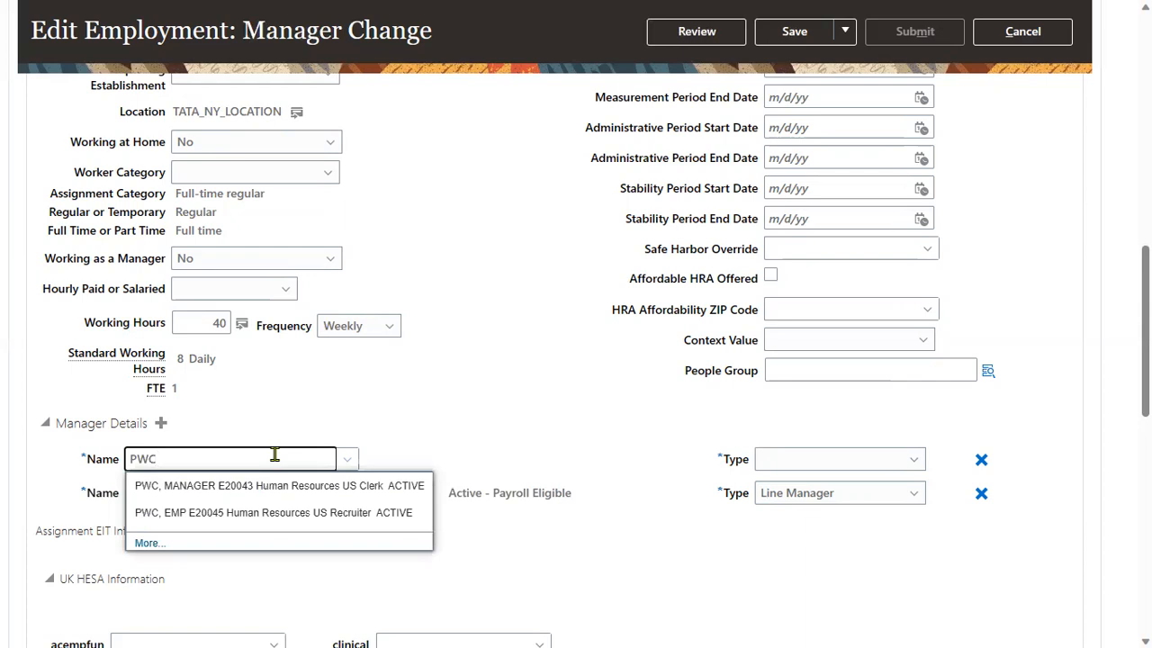
{"action": "left_click", "coordinate": [266, 490]}
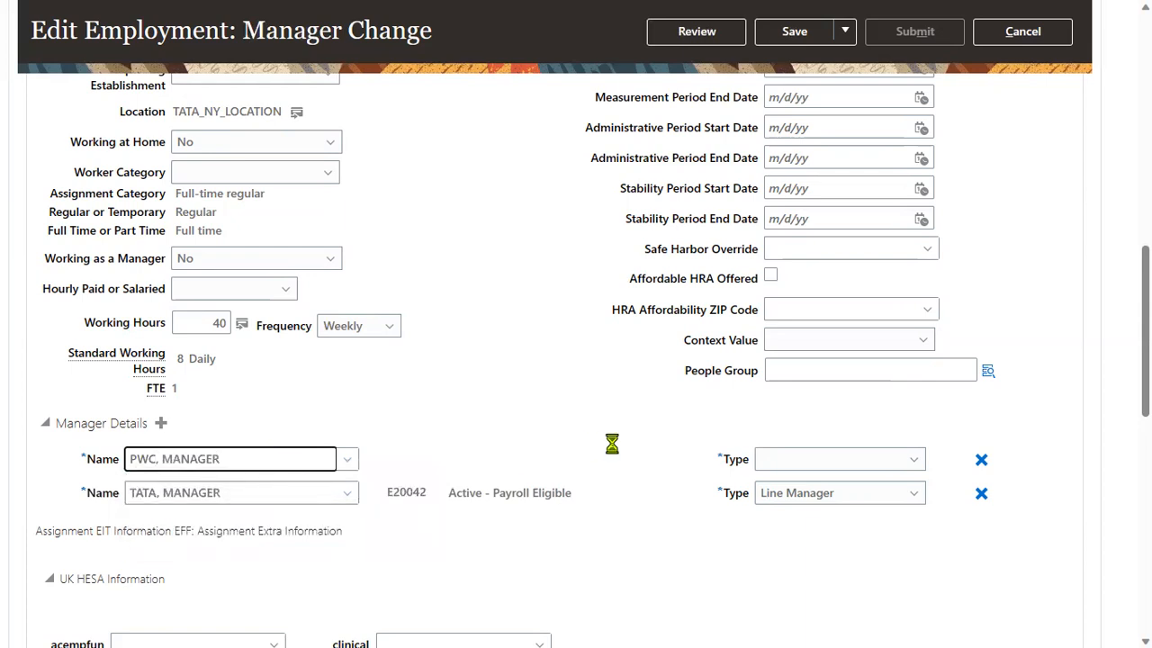
Set PWC, MANAGER's manager type to Project Manager and go to Review.
{"action": "left_click", "coordinate": [801, 461]}
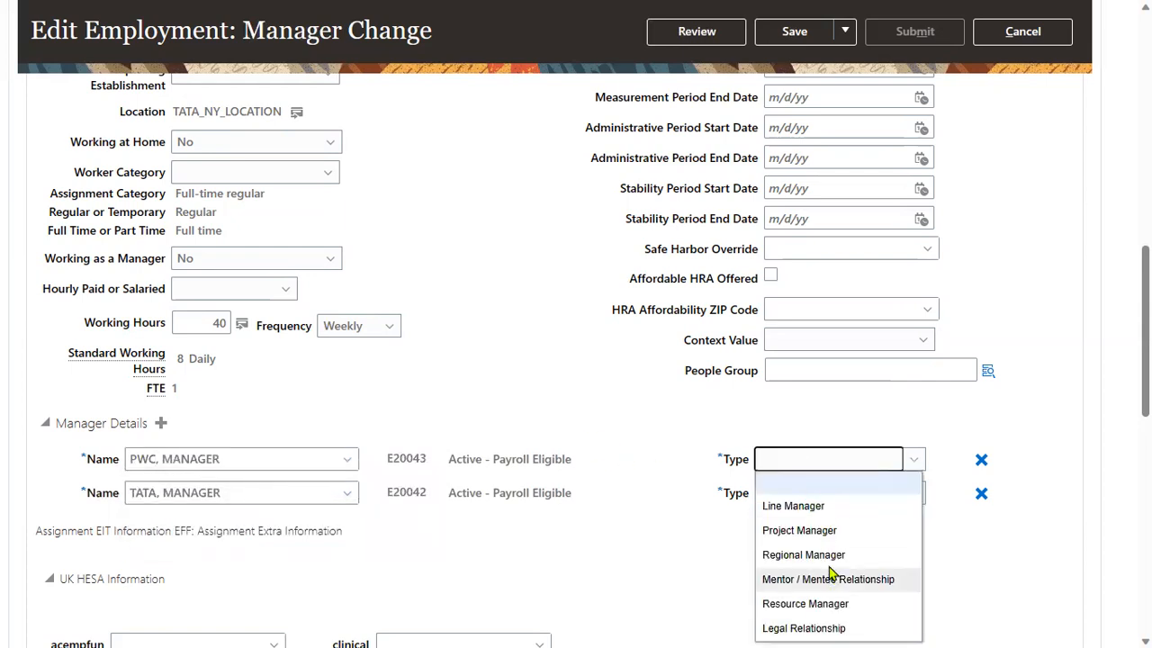
{"action": "left_click", "coordinate": [799, 530]}
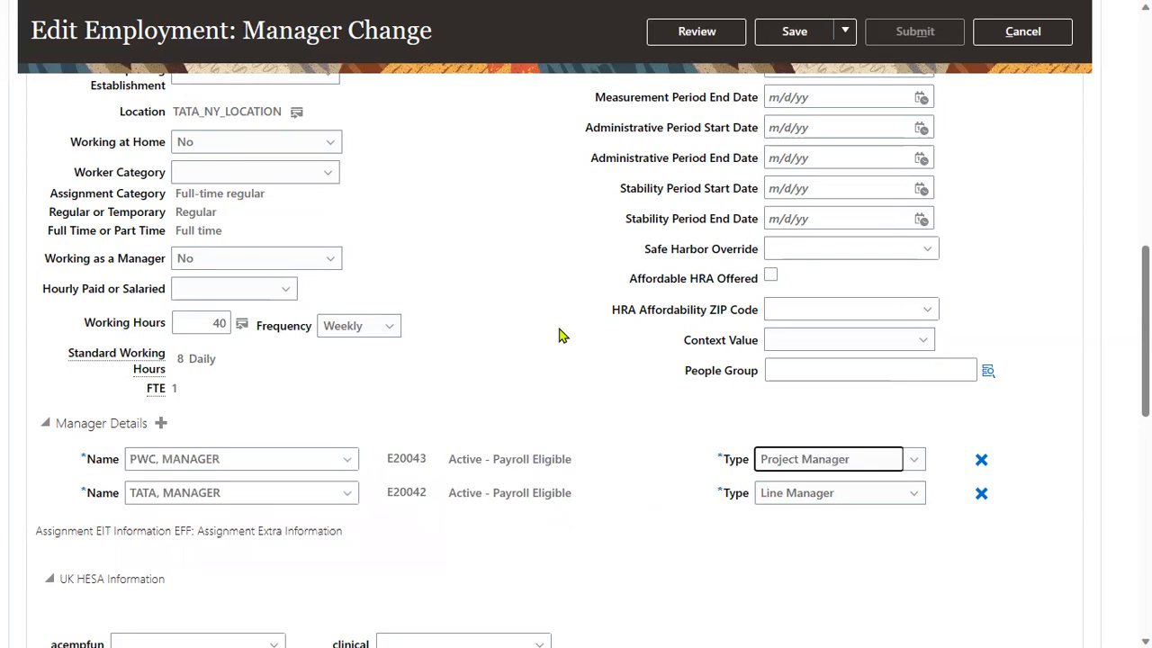
{"action": "left_click", "coordinate": [726, 43]}
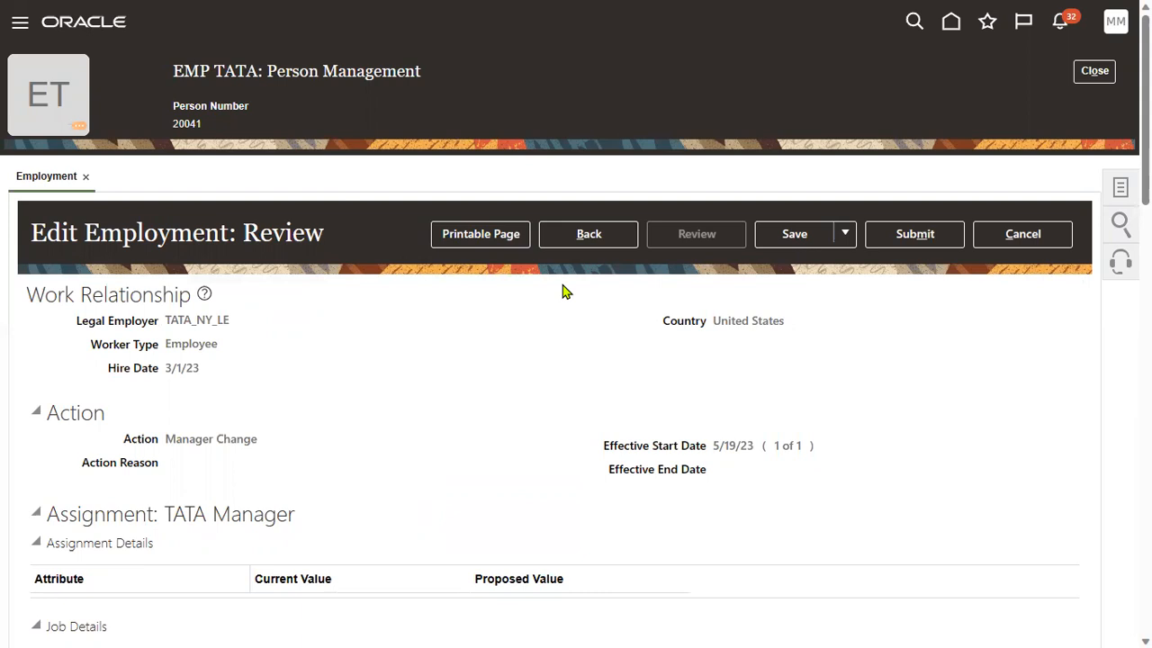
Submit EMP TATA's manager change, confirming the warning and the confirmation message.
{"action": "left_click", "coordinate": [941, 234]}
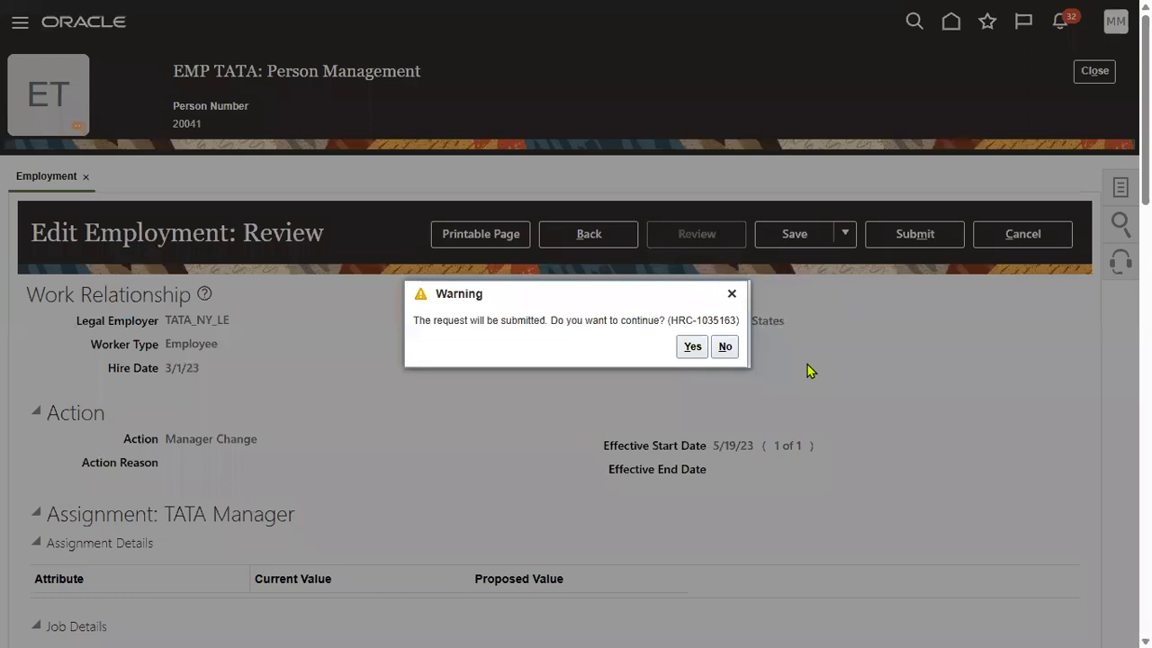
{"action": "left_click", "coordinate": [703, 350]}
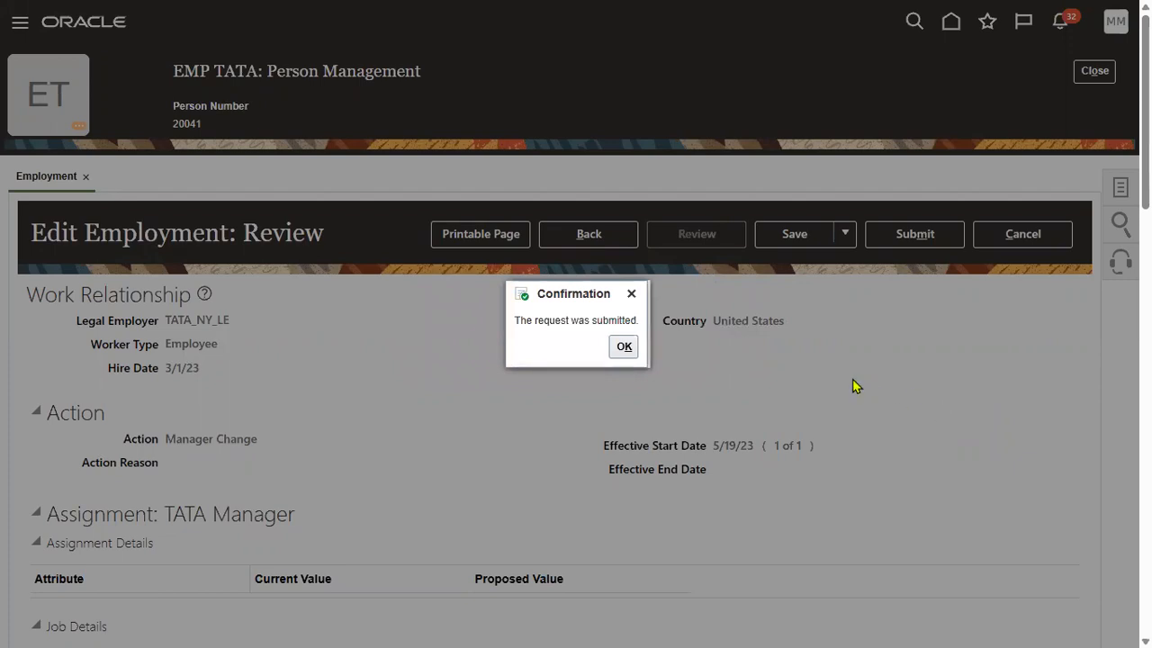
{"action": "left_click", "coordinate": [624, 346]}
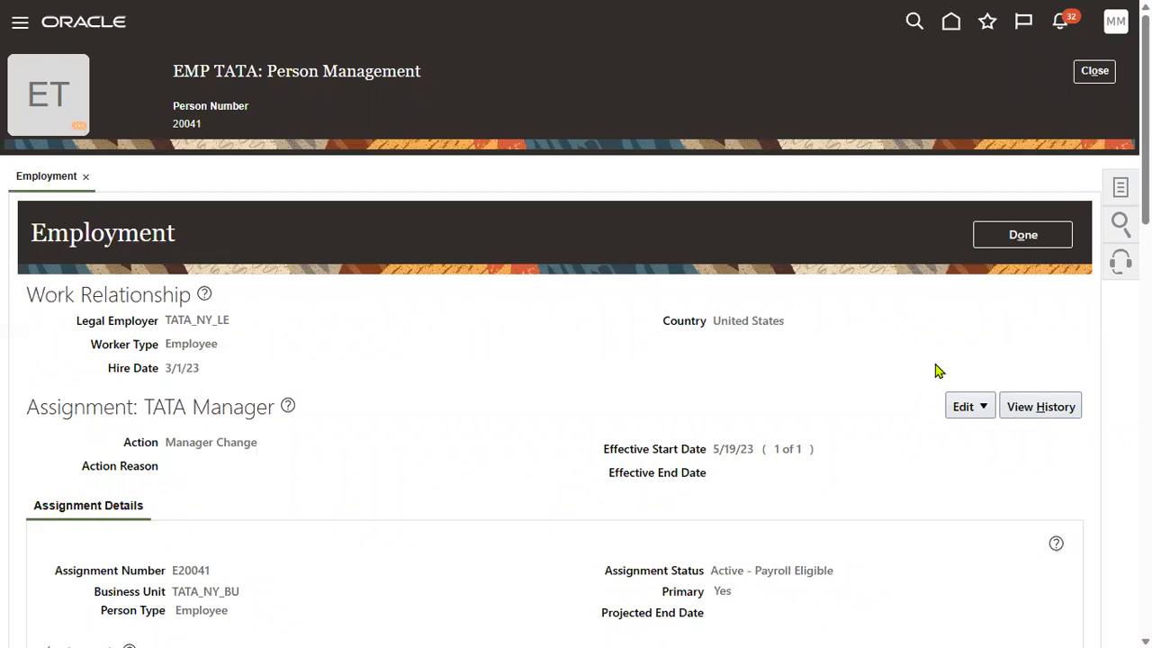
{"action": "left_click", "coordinate": [1035, 235]}
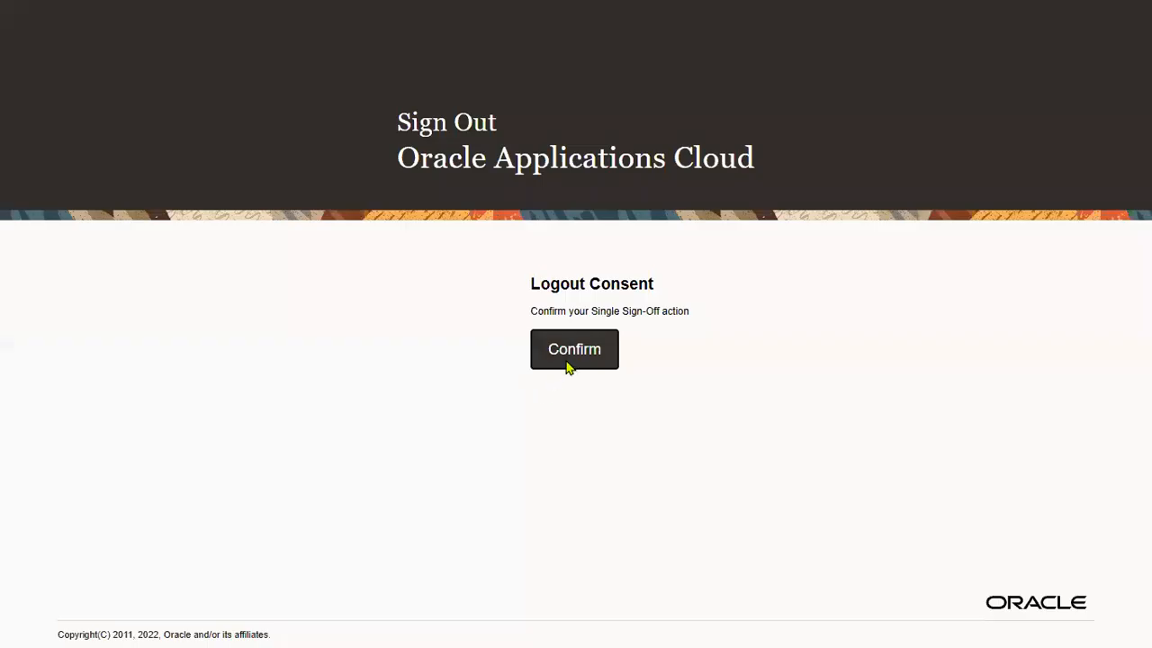
Sign out of the current Oracle Fusion account.
{"action": "left_click", "coordinate": [563, 368]}
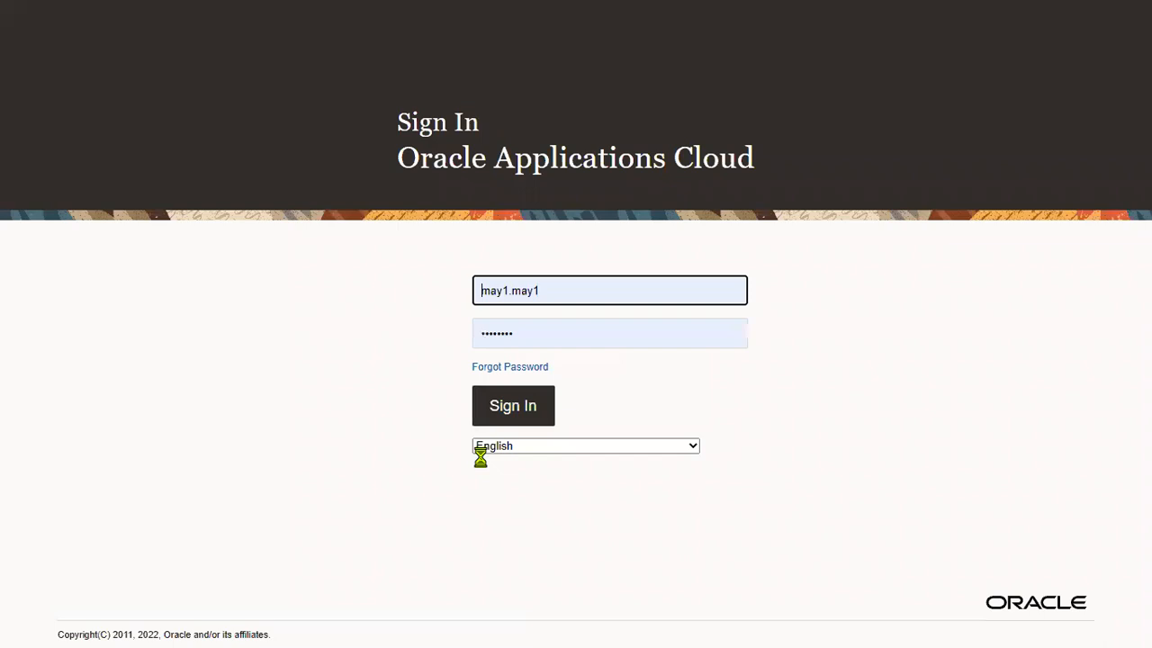
Sign in as the PWC manager user with the saved credentials.
{"action": "left_click", "coordinate": [577, 289]}
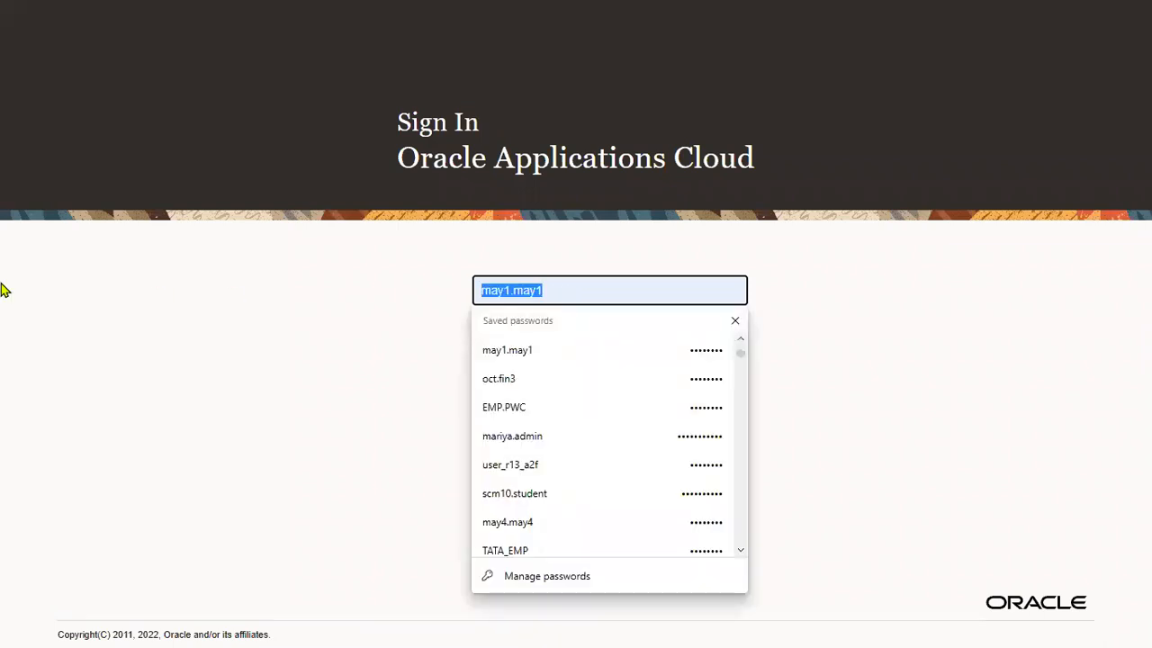
{"action": "type", "text": "MANA"}
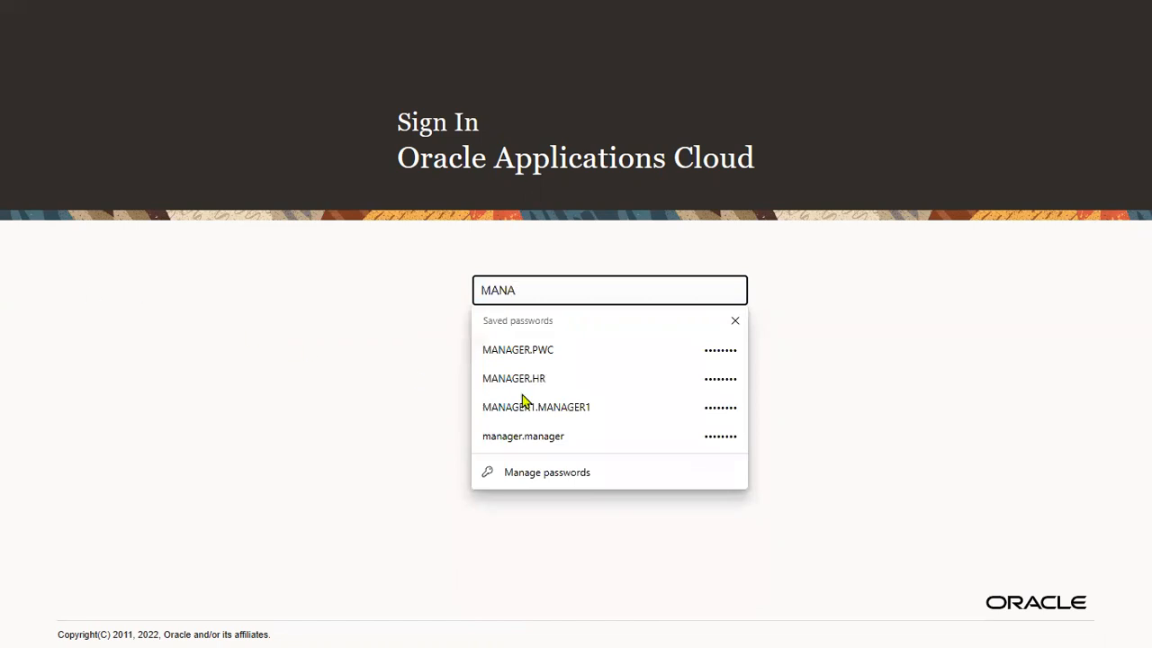
{"action": "left_click", "coordinate": [577, 360]}
{"action": "left_click", "coordinate": [447, 425]}
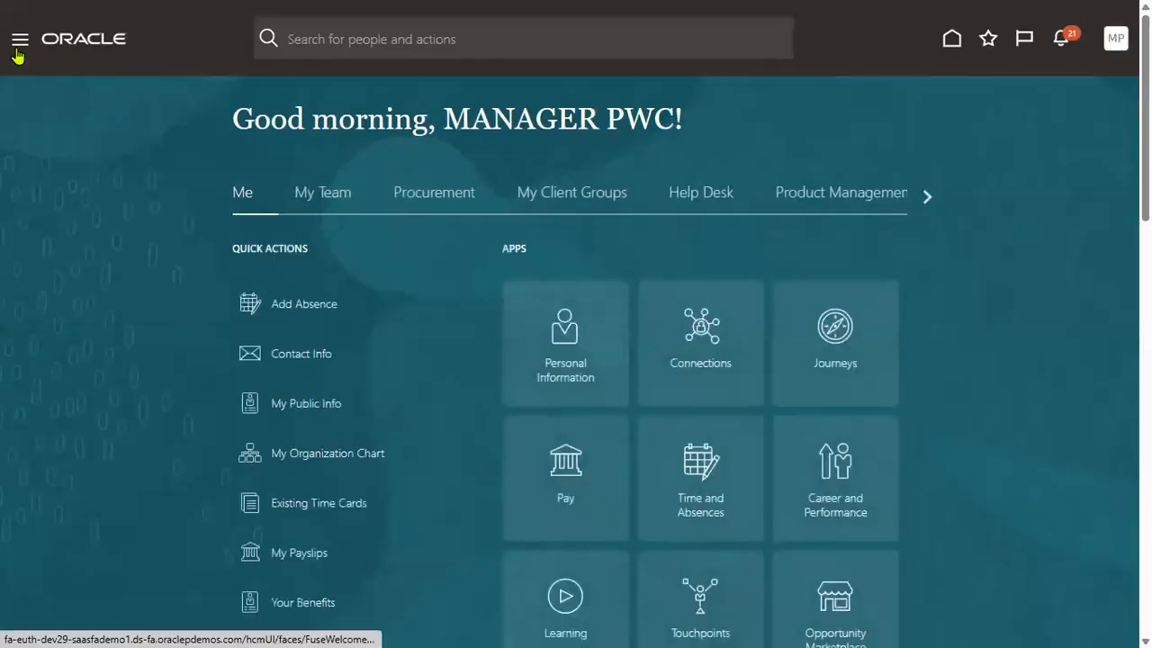
{"action": "left_click", "coordinate": [18, 50]}
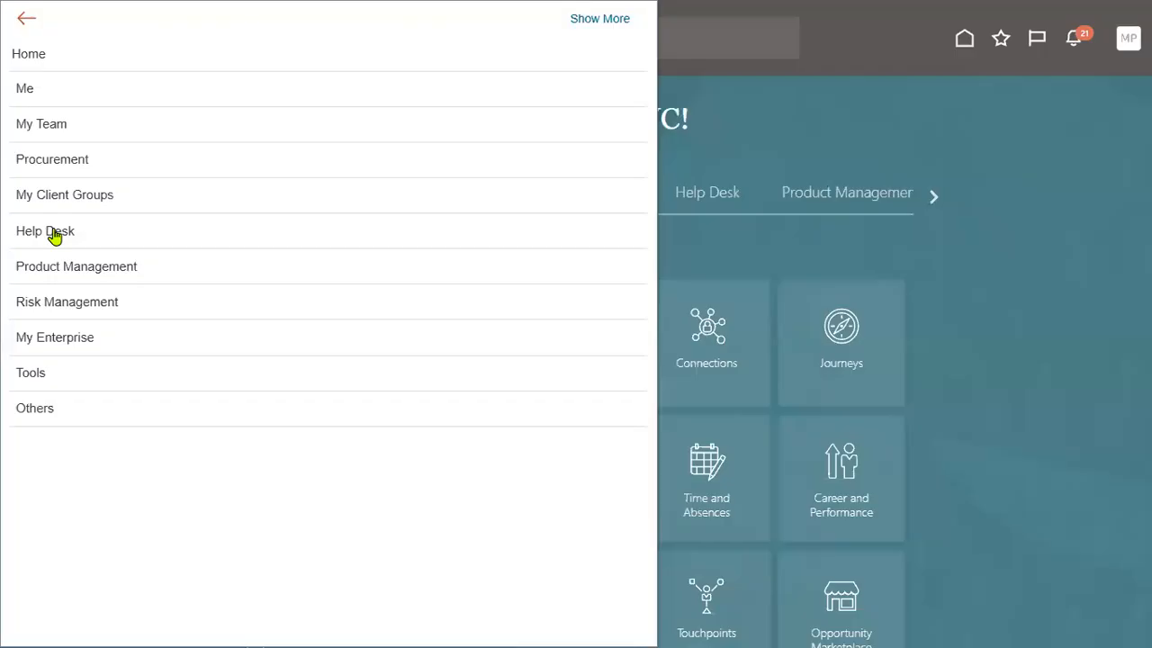
Go to the My Team page from the navigator.
{"action": "left_click", "coordinate": [66, 135]}
{"action": "left_click", "coordinate": [61, 157]}
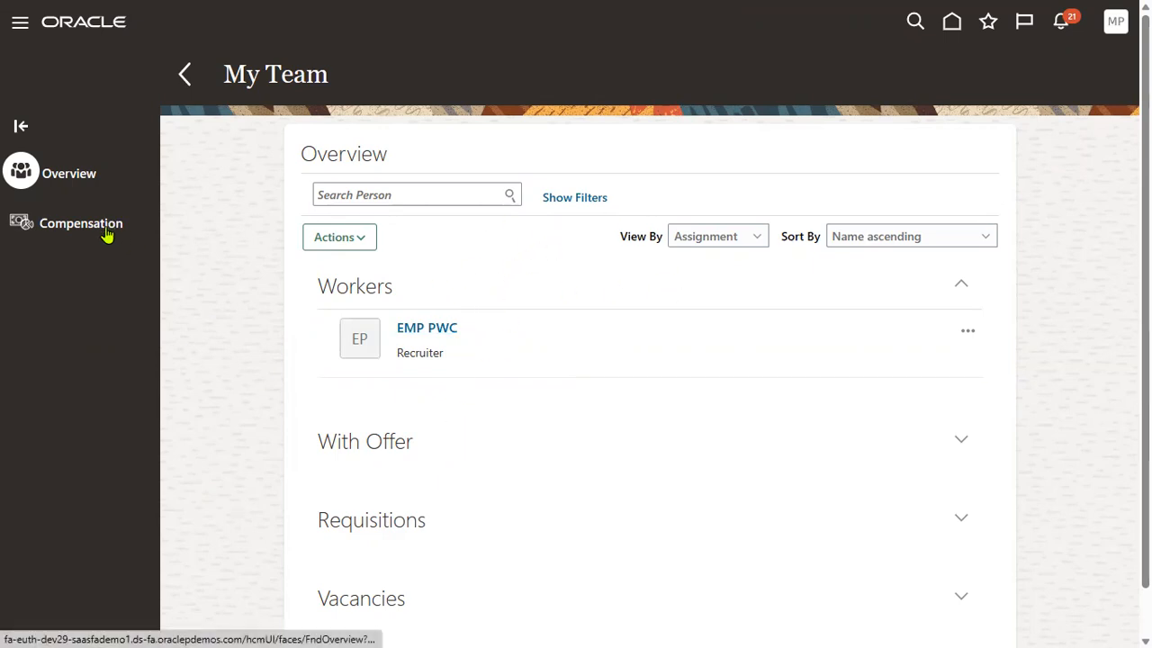
{"action": "left_click", "coordinate": [418, 191]}
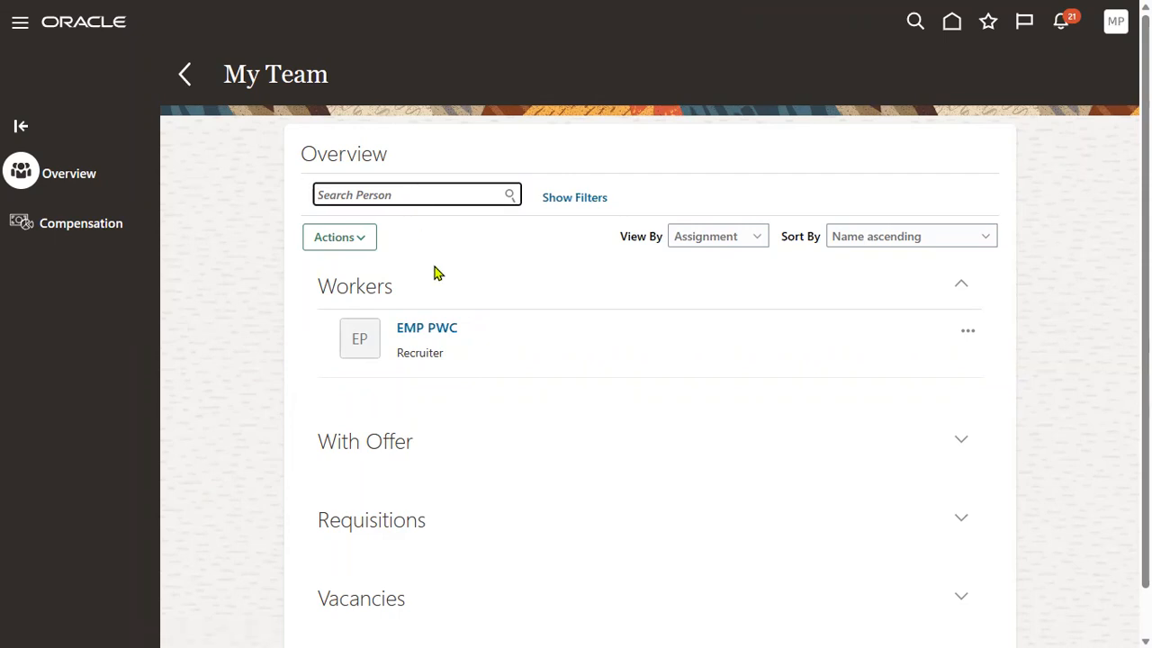
{"action": "left_click", "coordinate": [204, 360]}
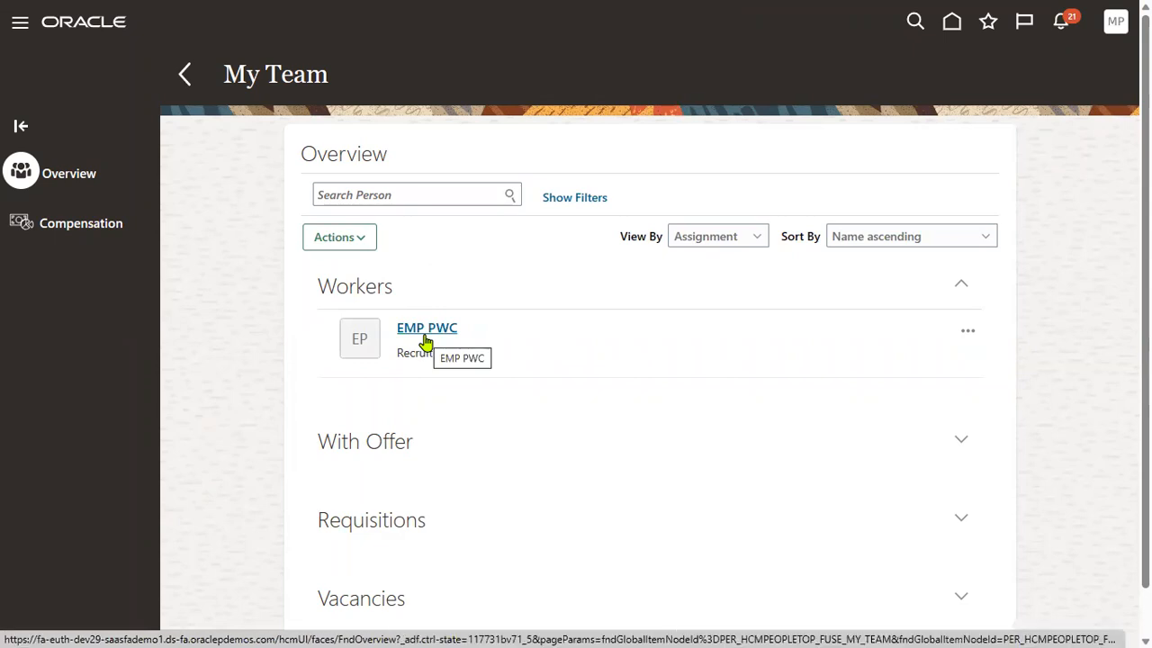
Browse EMP PWC's actions menu, then return to the home page.
{"action": "left_click", "coordinate": [968, 331]}
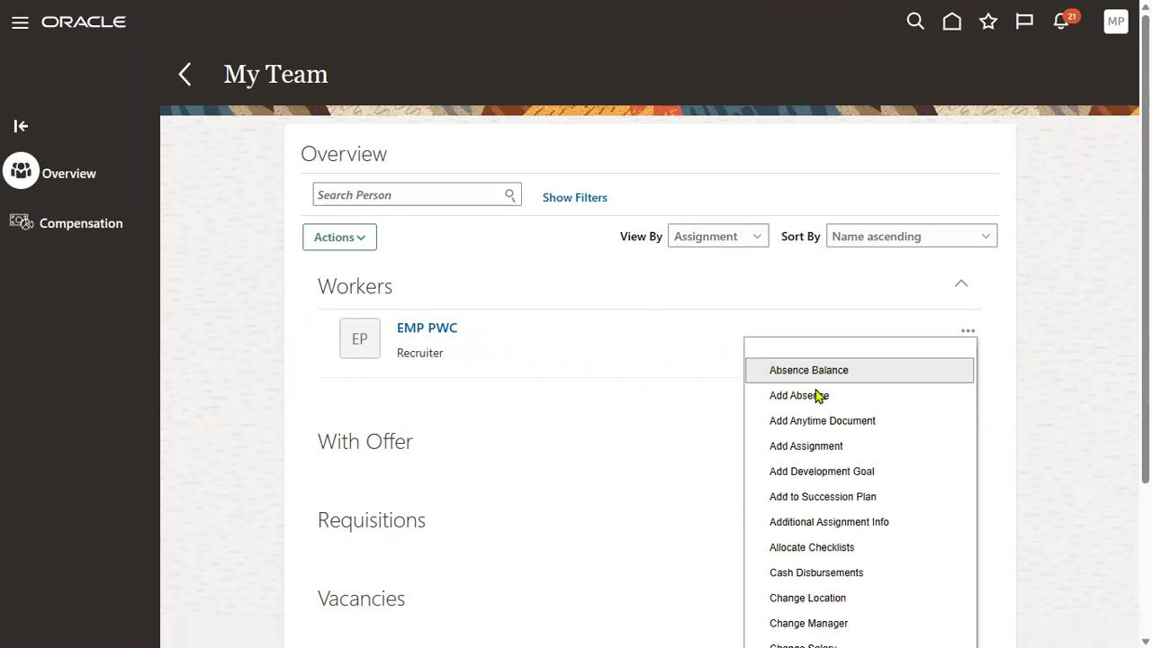
{"action": "scroll", "coordinate": [843, 516], "scroll_direction": "down", "scroll_amount": 2}
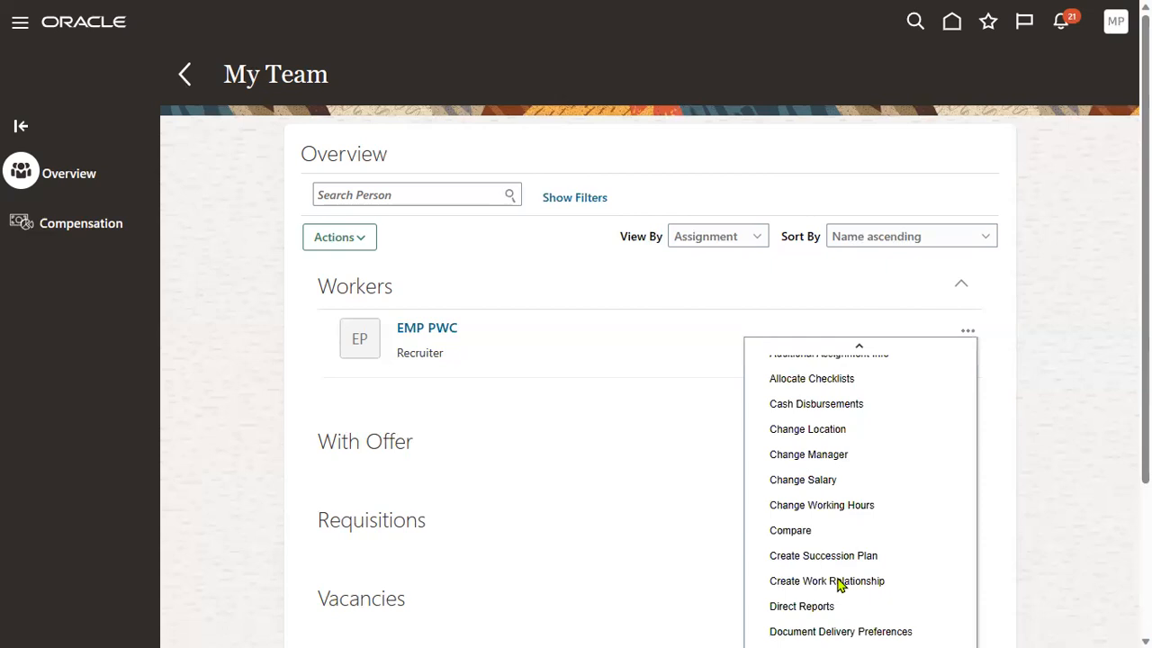
{"action": "scroll", "coordinate": [838, 584], "scroll_direction": "down", "scroll_amount": 2}
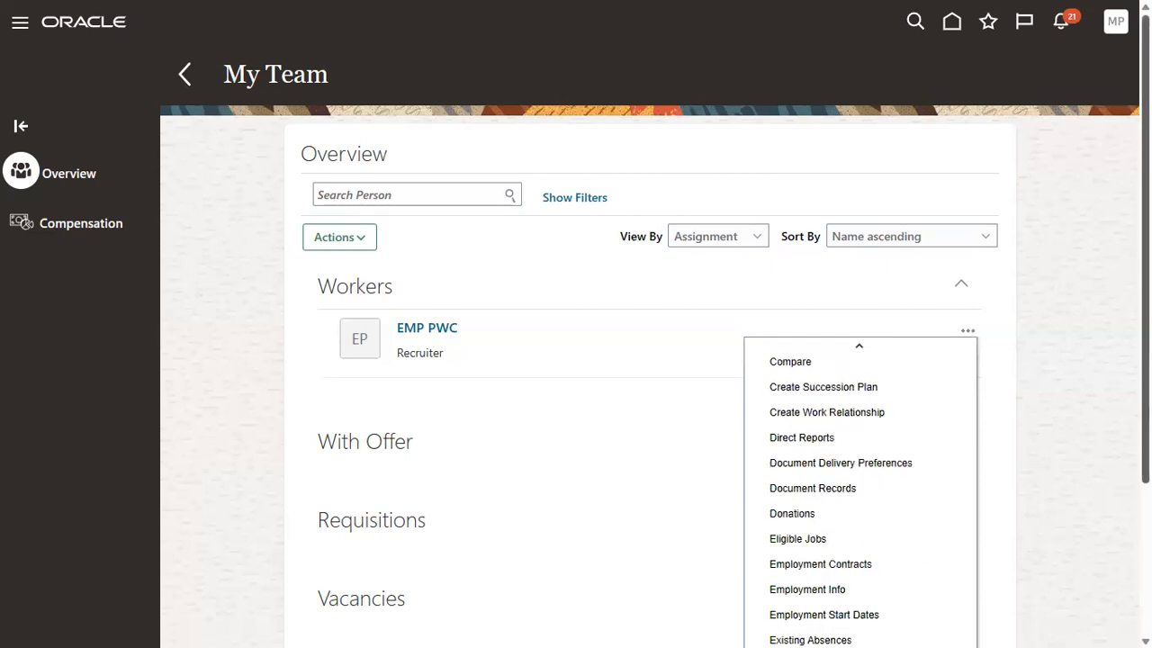
{"action": "scroll", "coordinate": [930, 604], "scroll_direction": "down", "scroll_amount": 2}
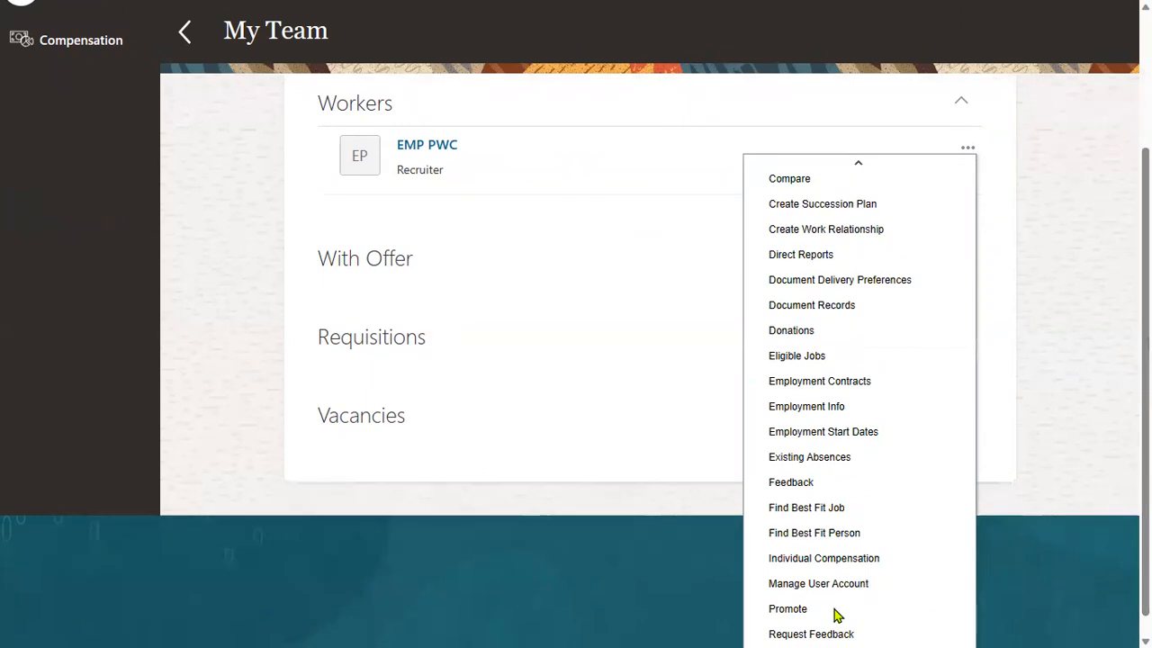
{"action": "scroll", "coordinate": [268, 324], "scroll_direction": "up", "scroll_amount": 2}
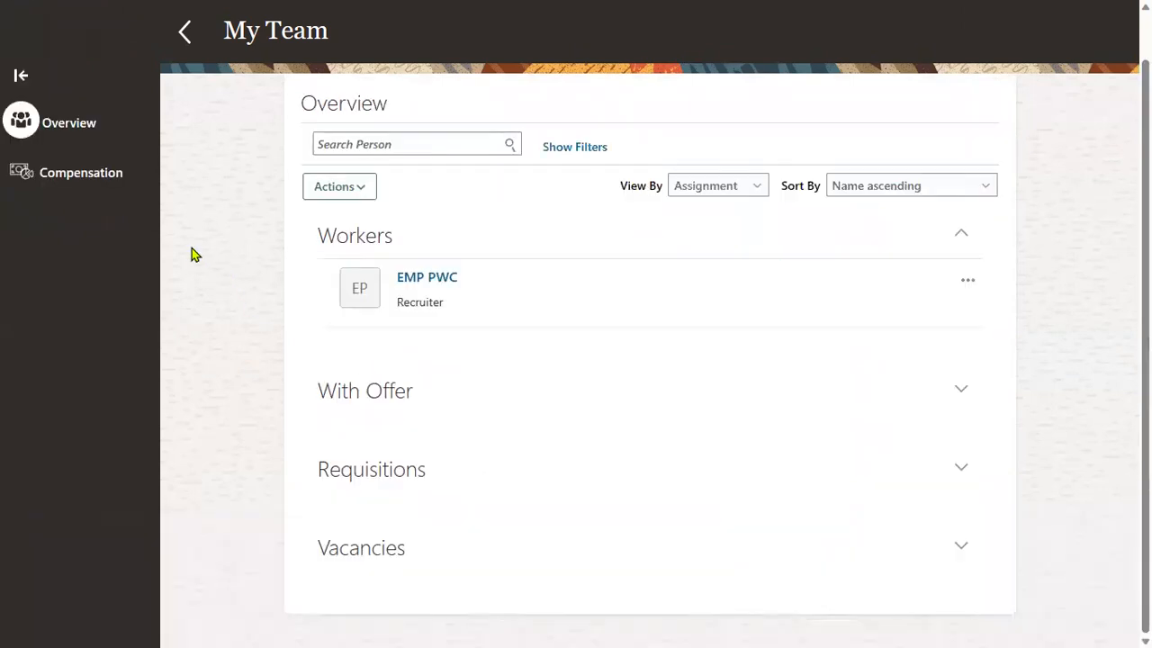
{"action": "left_click", "coordinate": [101, 29]}
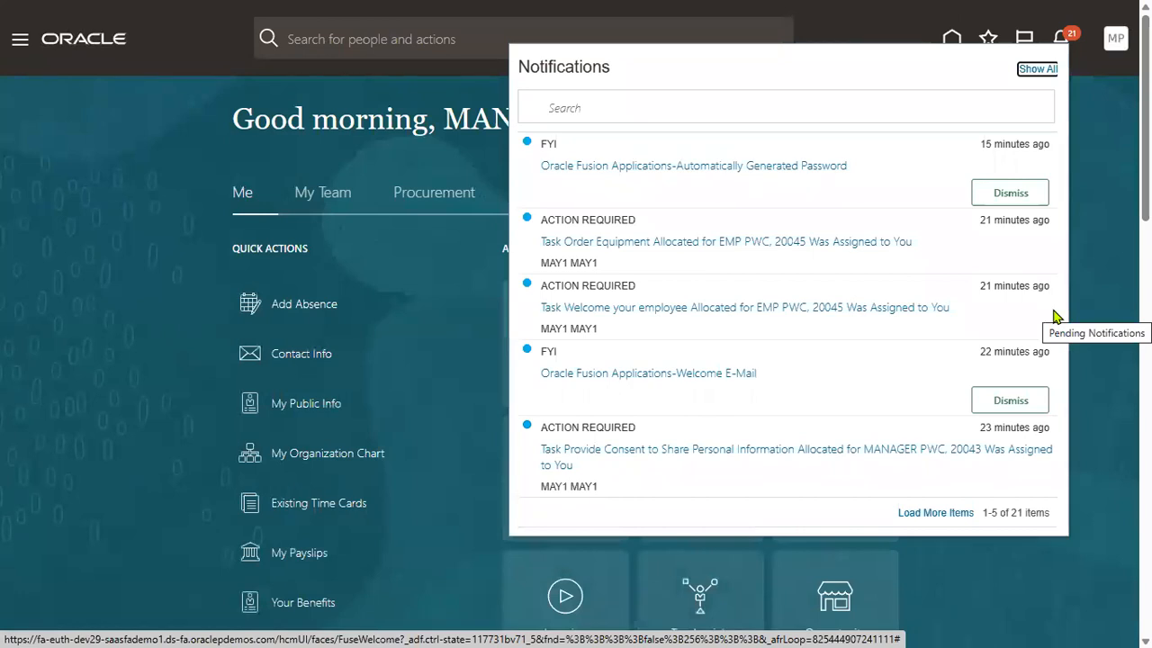
Close notifications and open the My Team overview from the home page's My Team tab.
{"action": "left_click", "coordinate": [171, 247]}
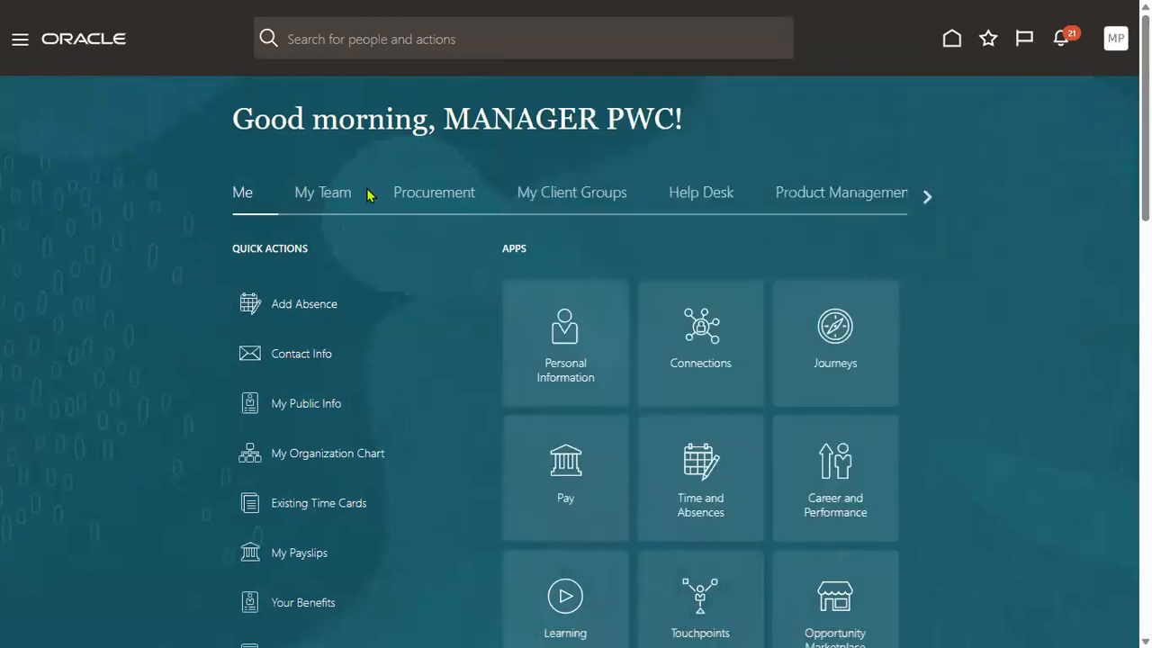
{"action": "left_click", "coordinate": [335, 200]}
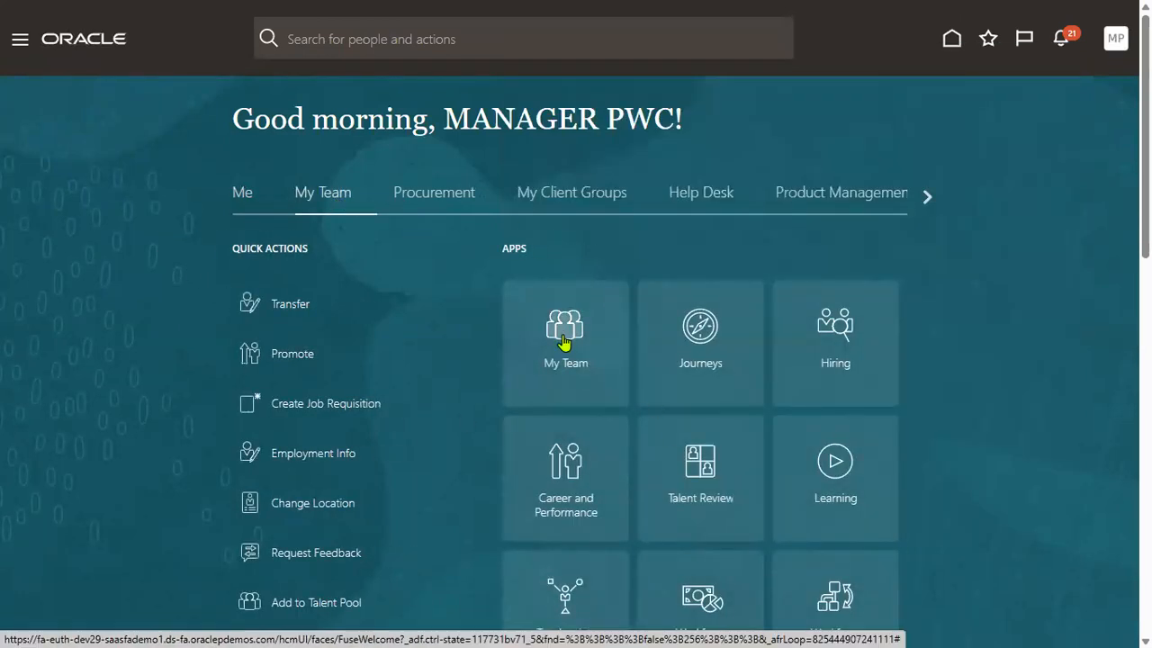
{"action": "left_click", "coordinate": [563, 342]}
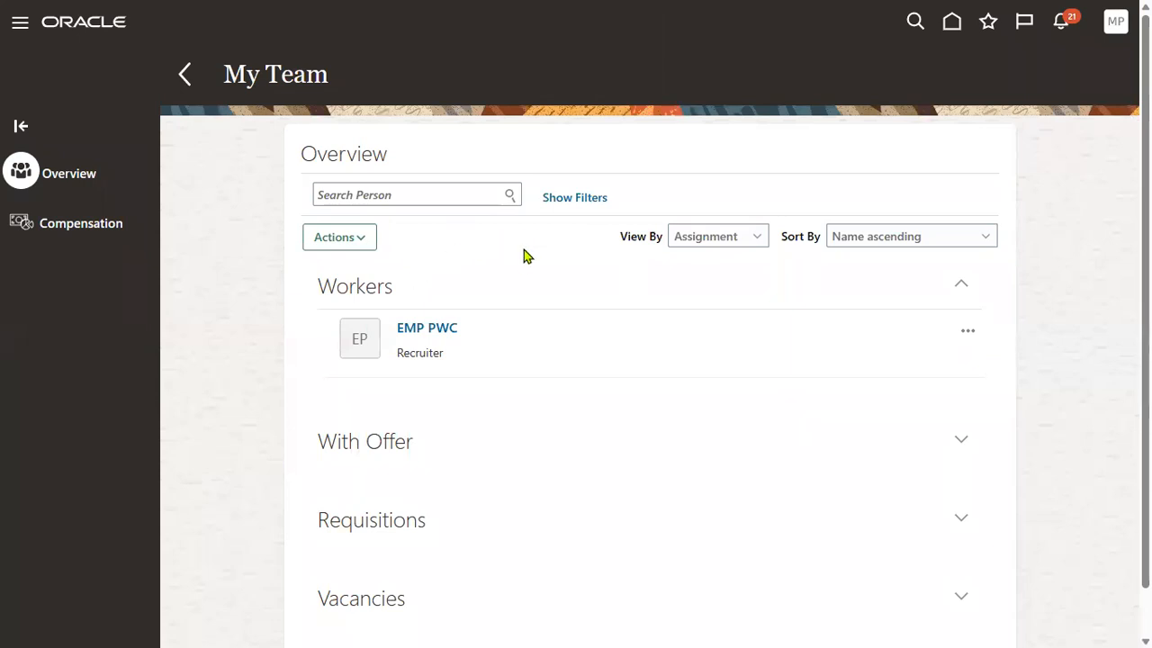
Uncheck the Line Manager filter so EMP TATA appears as a dotted-line Project Manager report.
{"action": "left_click", "coordinate": [564, 202]}
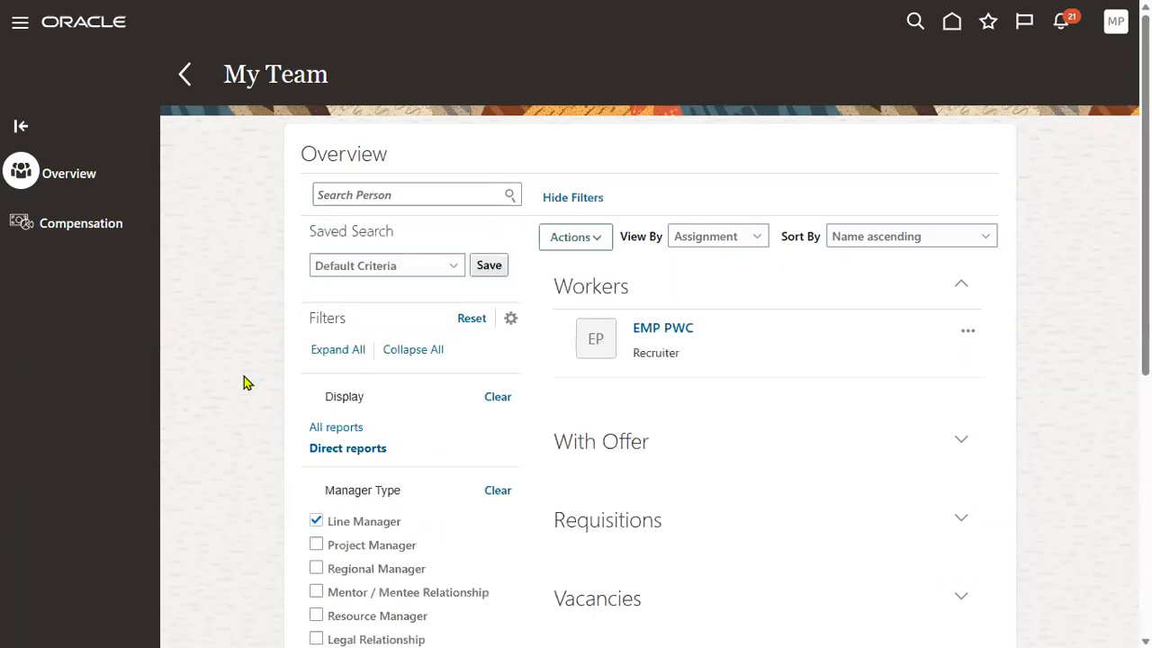
{"action": "scroll", "coordinate": [315, 524], "scroll_direction": "down", "scroll_amount": 1}
{"action": "scroll", "coordinate": [491, 241], "scroll_direction": "up", "scroll_amount": 1}
{"action": "left_click", "coordinate": [561, 208]}
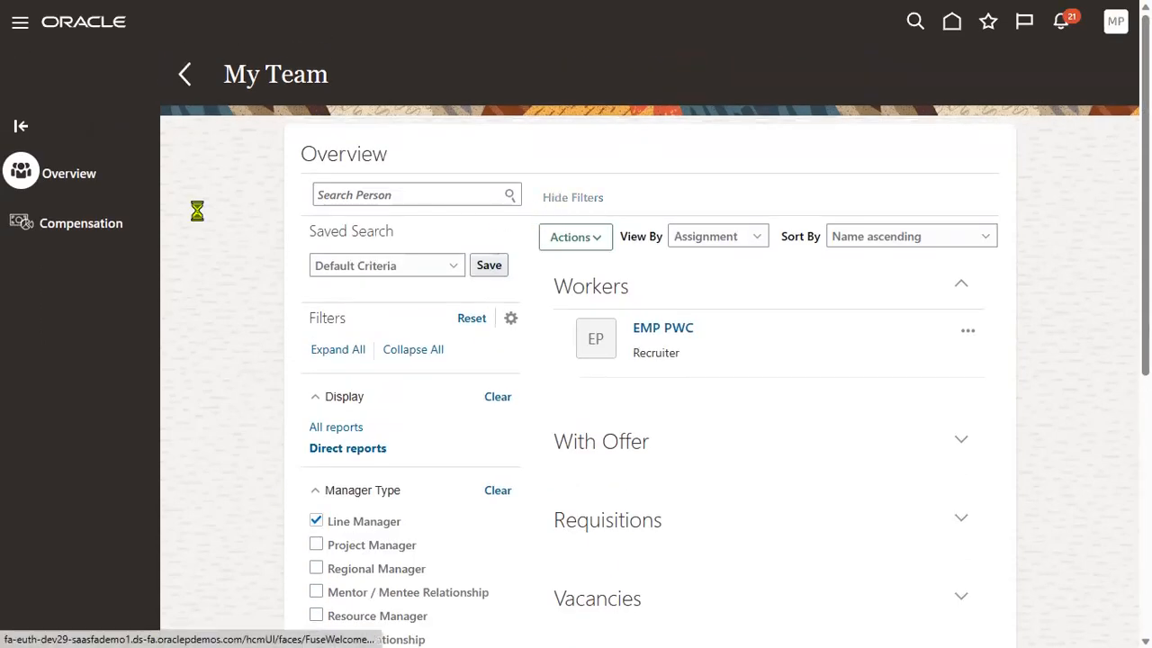
{"action": "left_click", "coordinate": [551, 205]}
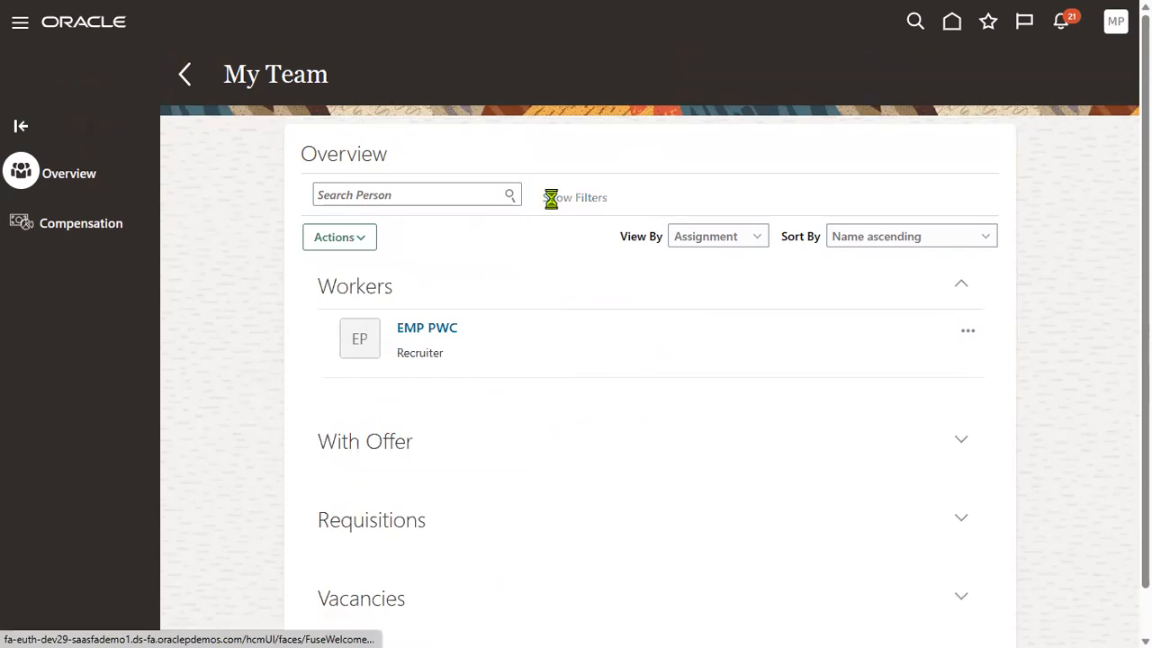
{"action": "scroll", "coordinate": [315, 396], "scroll_direction": "down", "scroll_amount": 1}
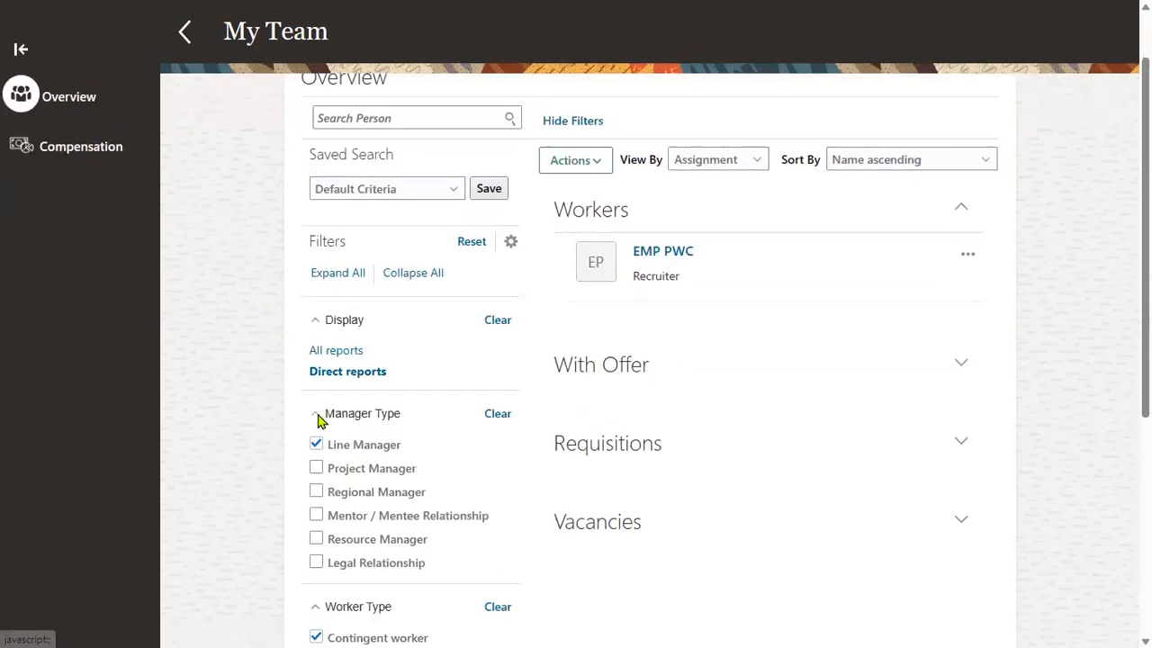
{"action": "left_click", "coordinate": [317, 426]}
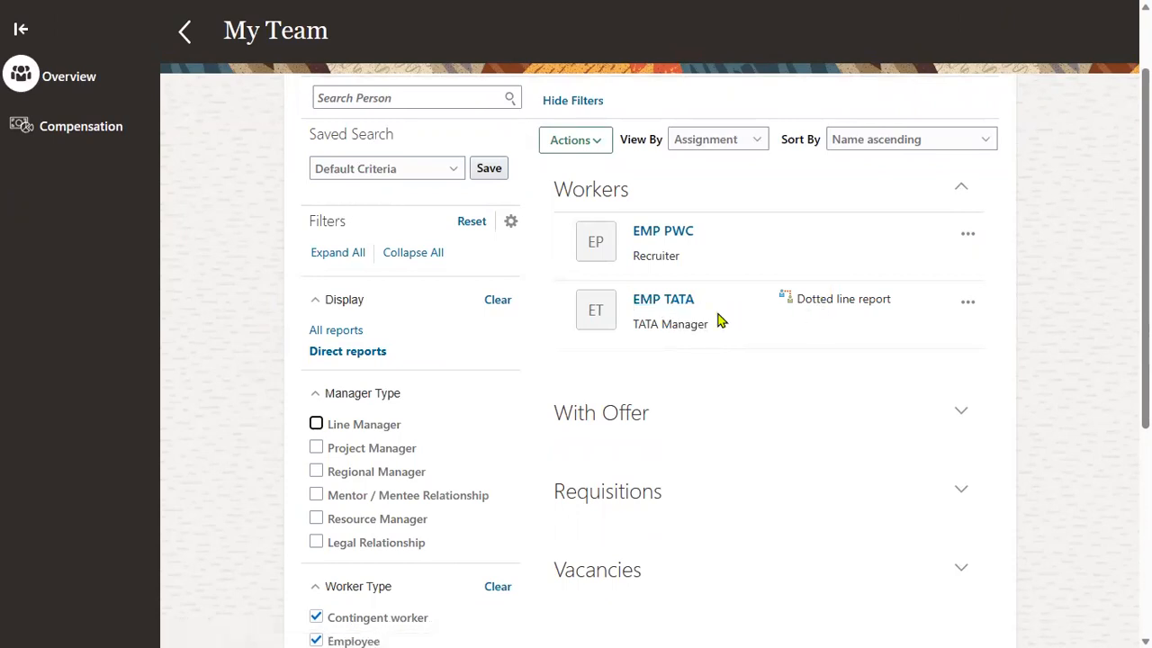
{"action": "mouse_move", "coordinate": [788, 300]}
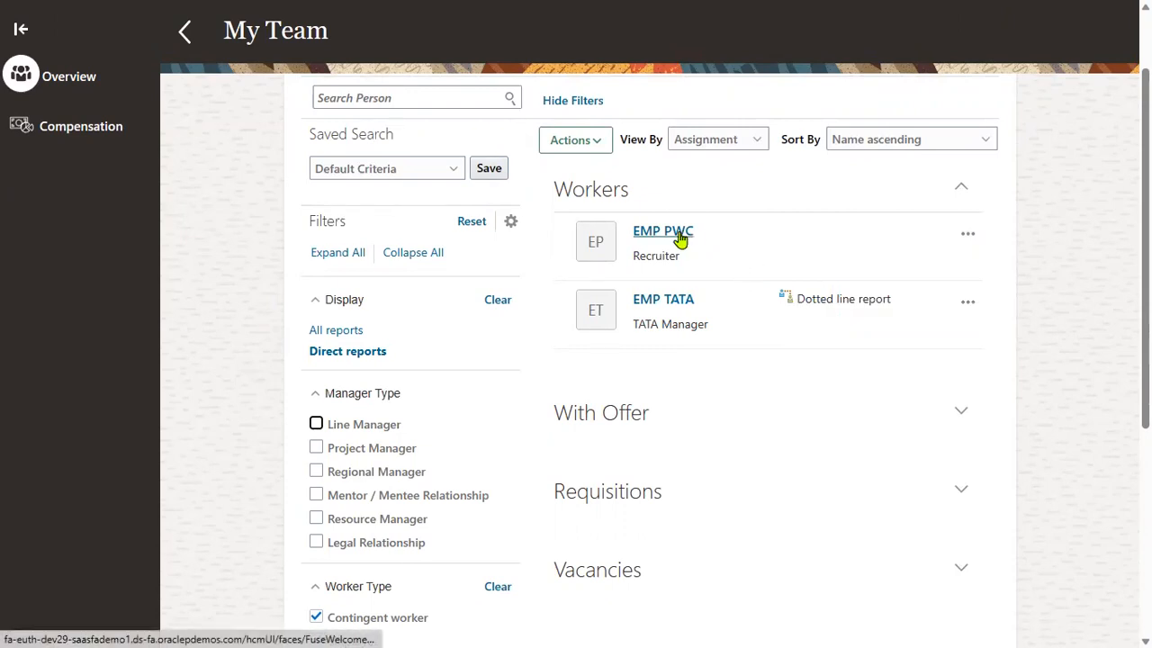
{"action": "scroll", "coordinate": [337, 557], "scroll_direction": "down", "scroll_amount": 3}
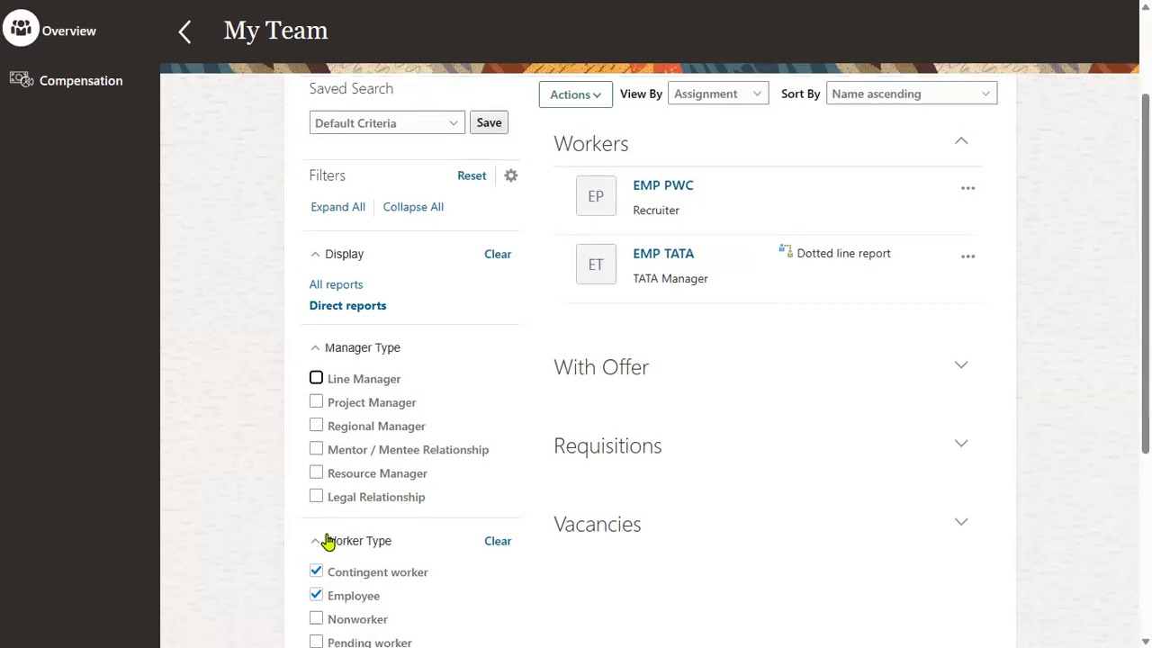
{"action": "scroll", "coordinate": [70, 298], "scroll_direction": "up", "scroll_amount": 4}
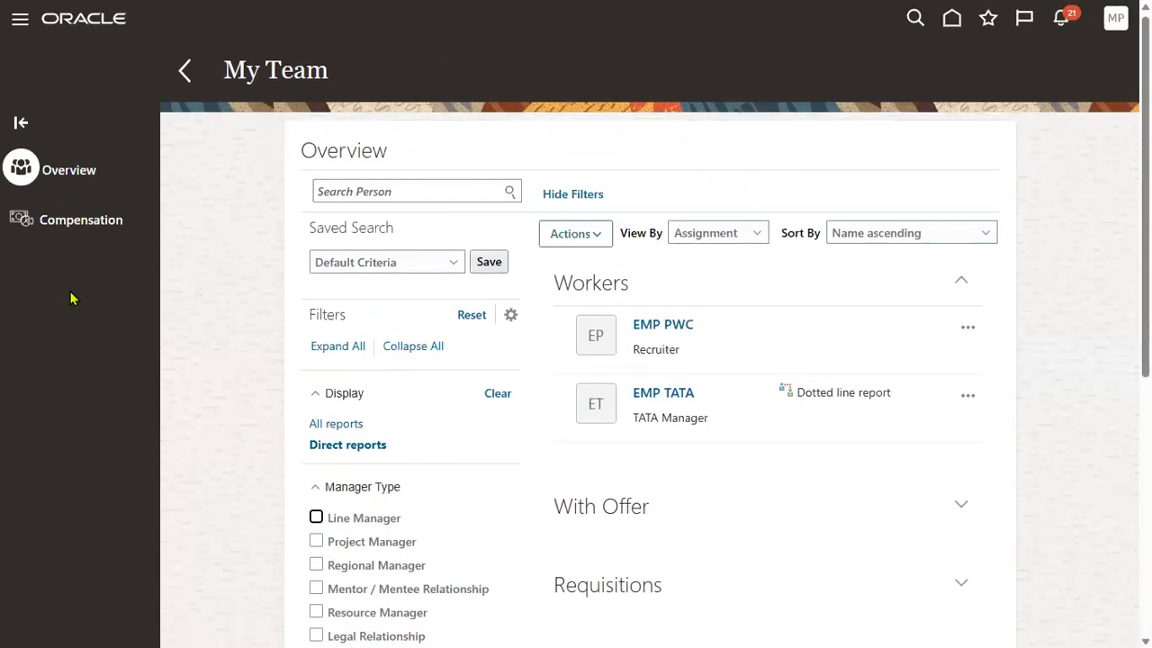
{"action": "left_click", "coordinate": [20, 22]}
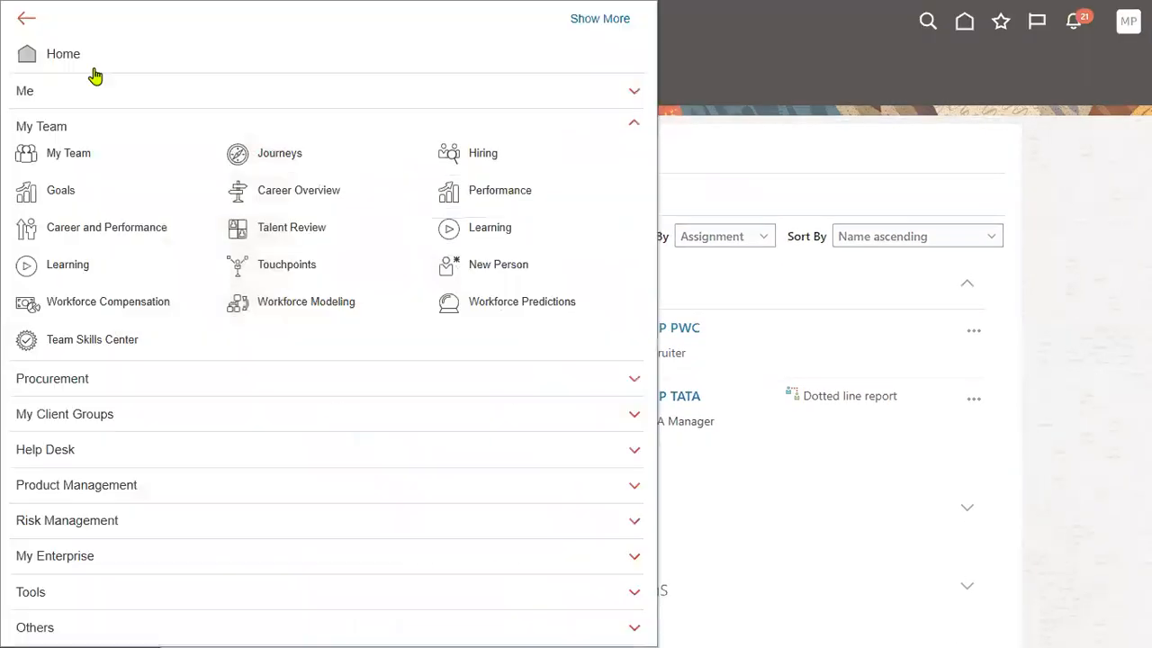
Collapse My Team in the navigator, then switch to the Notepad++ notes 'new 36'.
{"action": "left_click", "coordinate": [49, 131]}
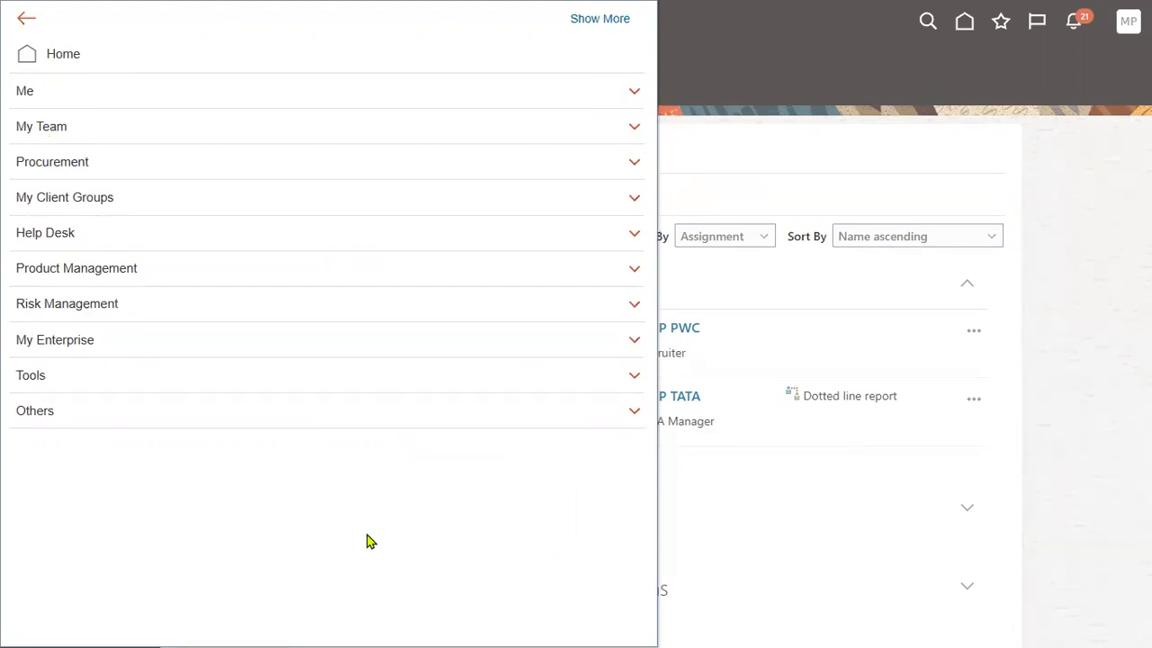
{"action": "left_click", "coordinate": [1098, 419]}
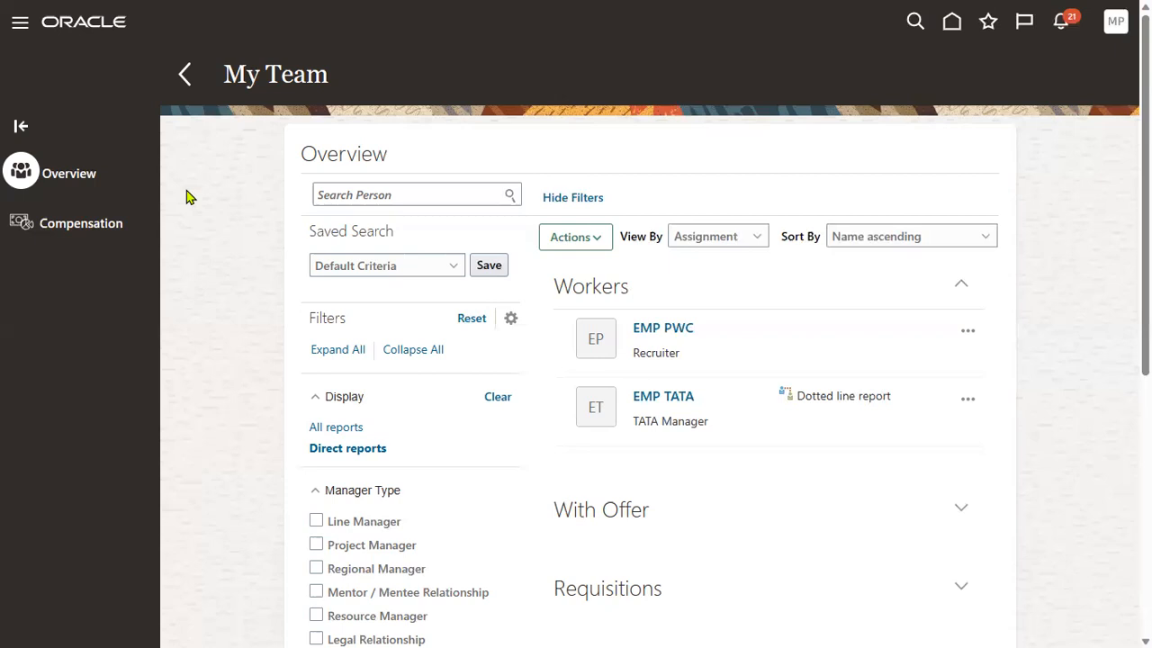
{"action": "left_click", "coordinate": [21, 25]}
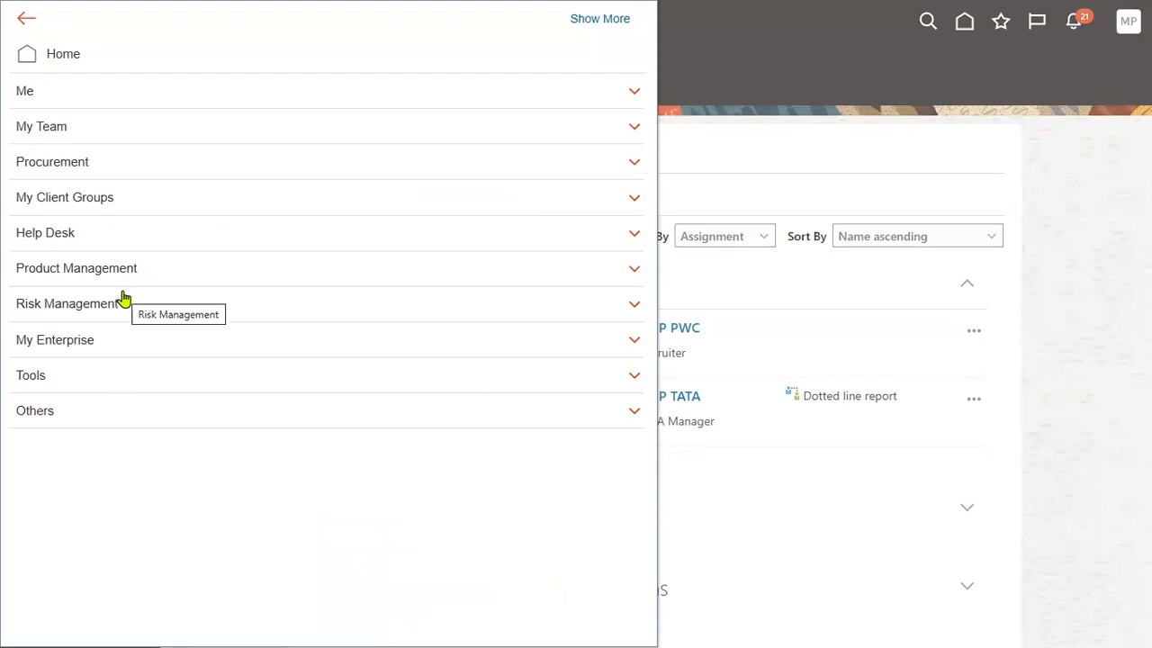
{"action": "key", "text": "alt+Tab"}
{"action": "key", "text": "alt+Tab"}
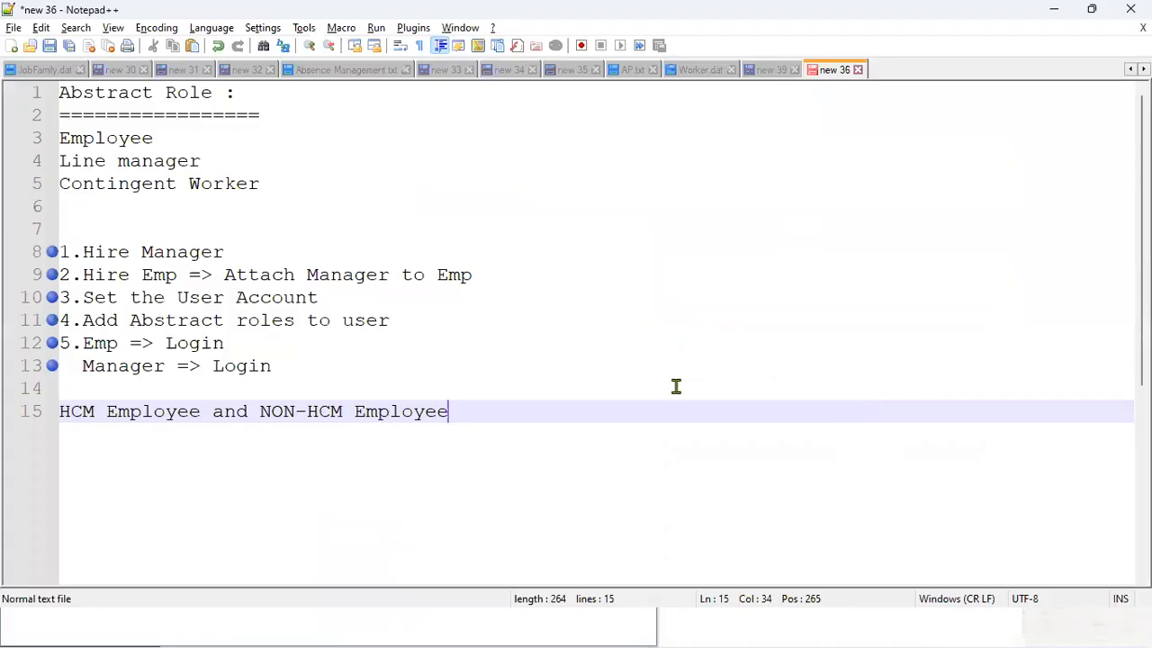
Highlight the three abstract role lines in Notepad++ note 'new 36', then go back to Oracle My Team and head to Home.
{"action": "left_click_drag", "start_coordinate": [260, 184], "coordinate": [33, 143]}
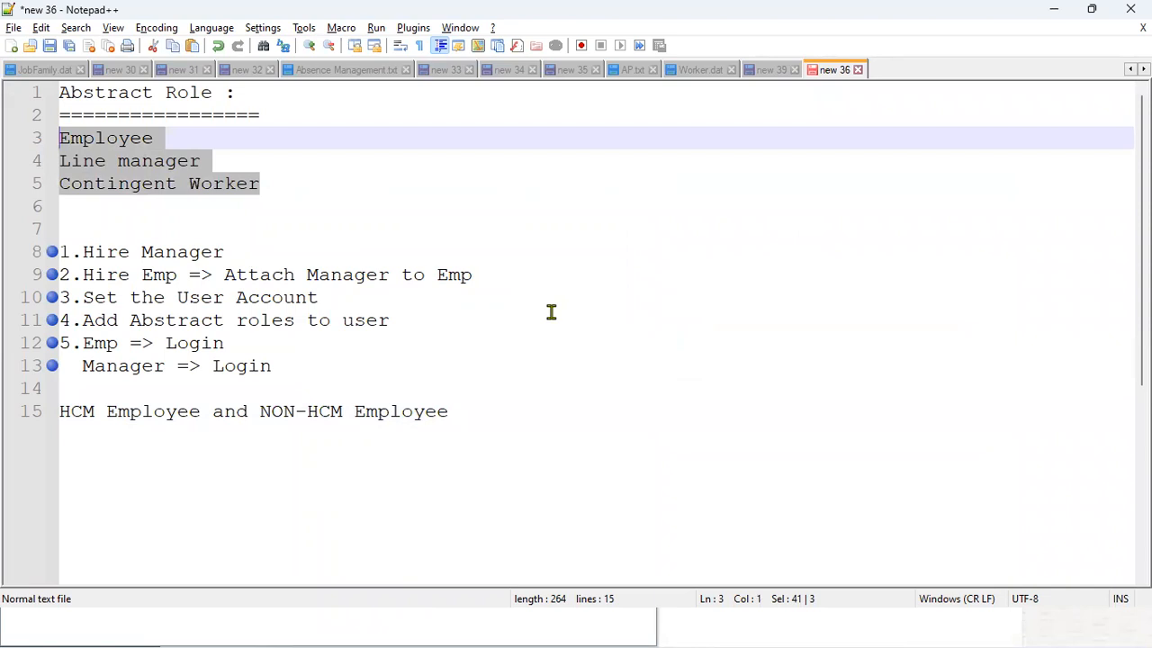
{"action": "left_click", "coordinate": [684, 629]}
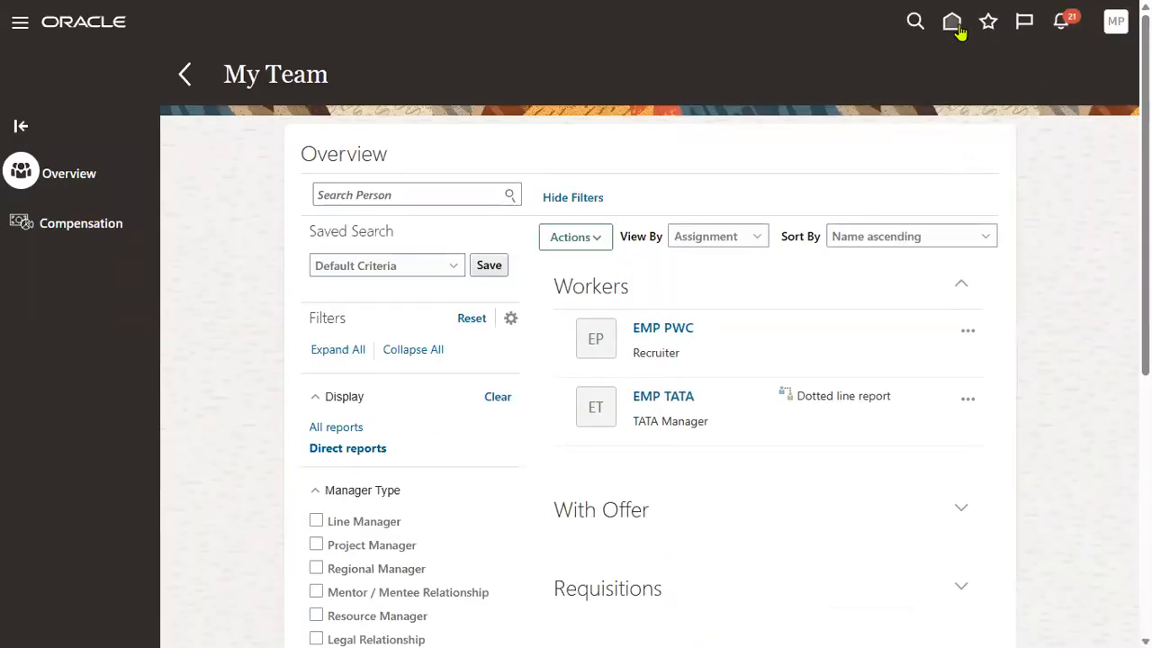
{"action": "left_click", "coordinate": [954, 25]}
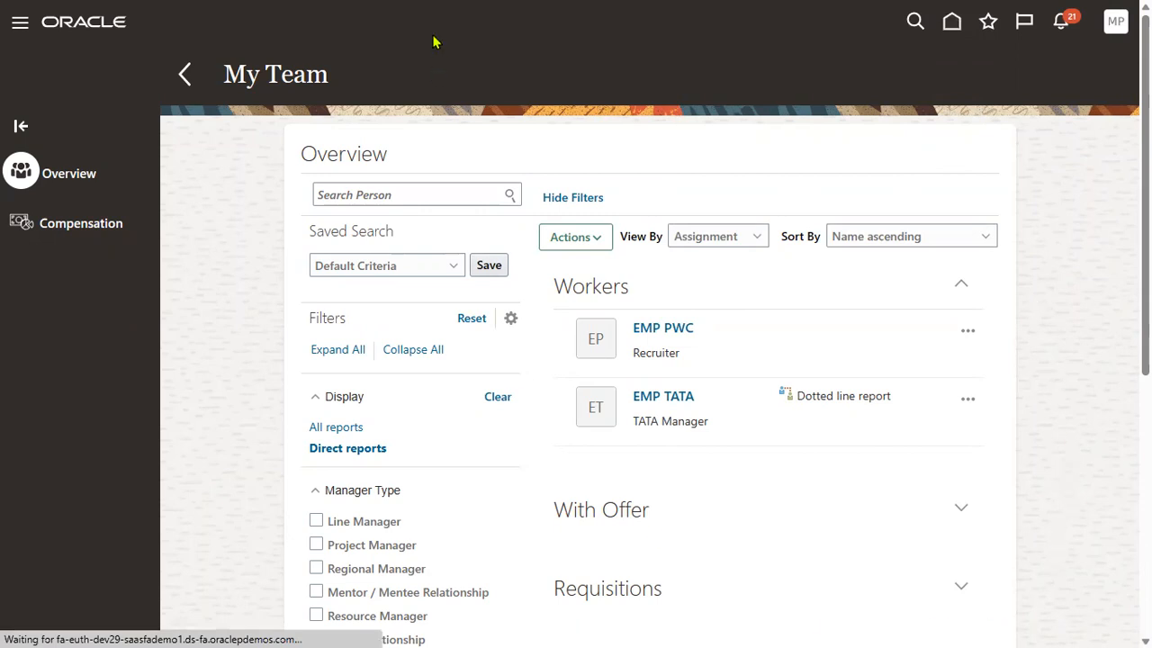
{"action": "mouse_move", "coordinate": [433, 41]}
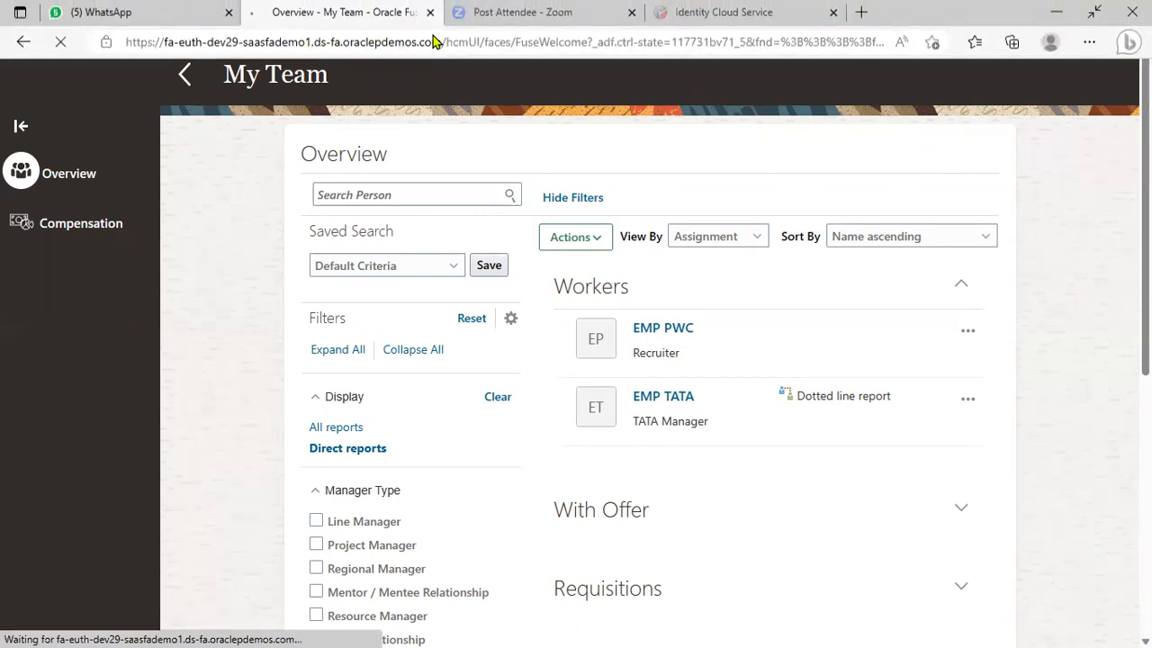